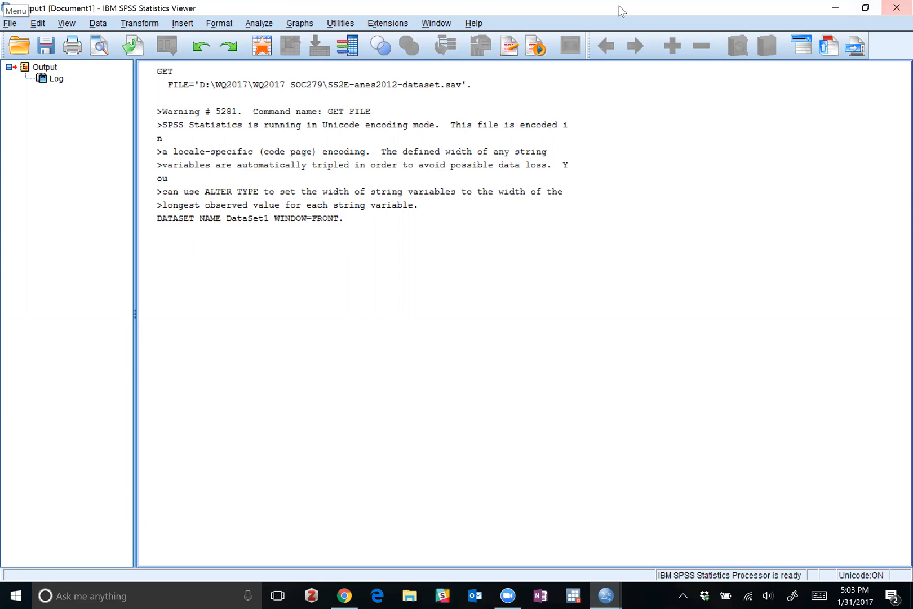
Look over the data values and the variable definitions of the SS2E-anes2012-dataset.sav dataset, and minimize its window.
mouse_move(606, 595)
left_click(624, 531)
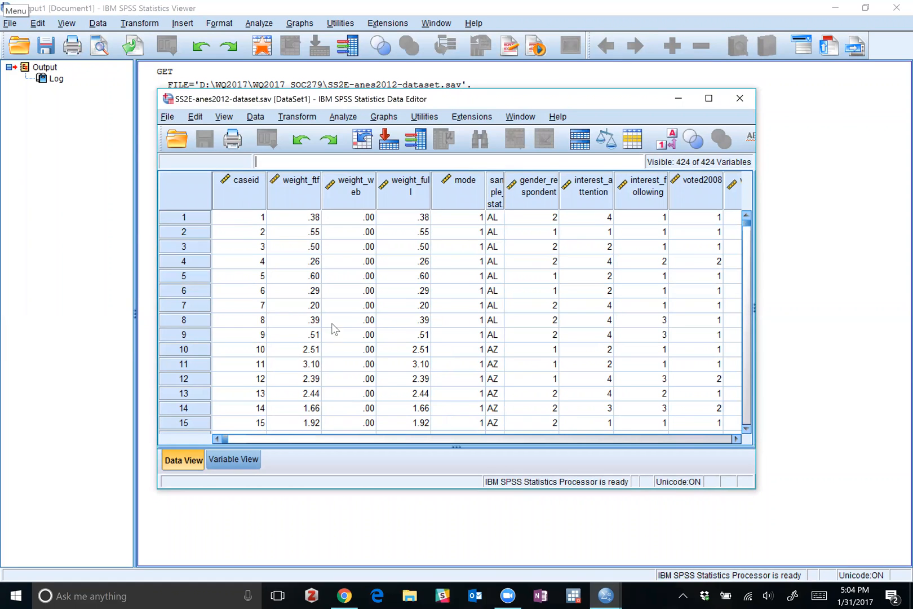
left_click(222, 462)
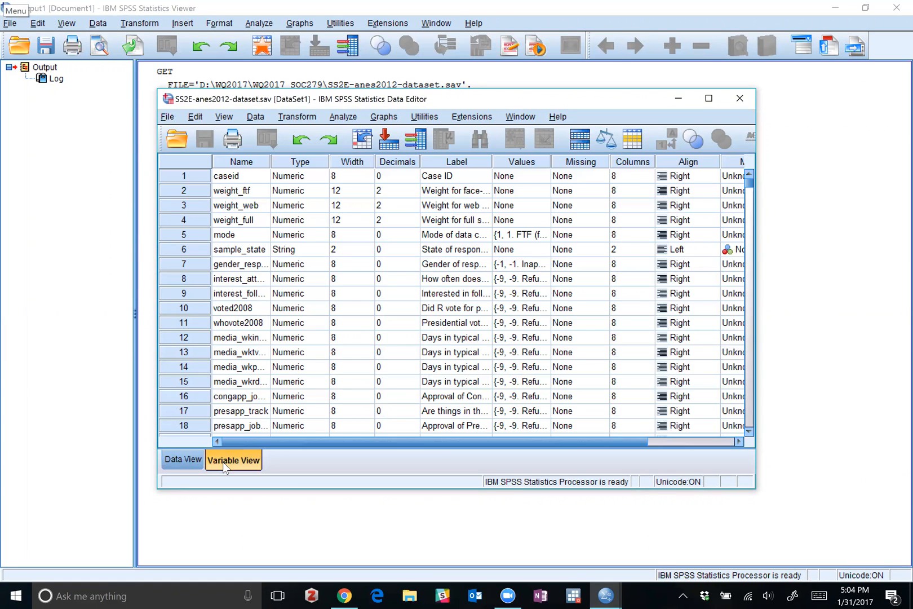
left_click(167, 458)
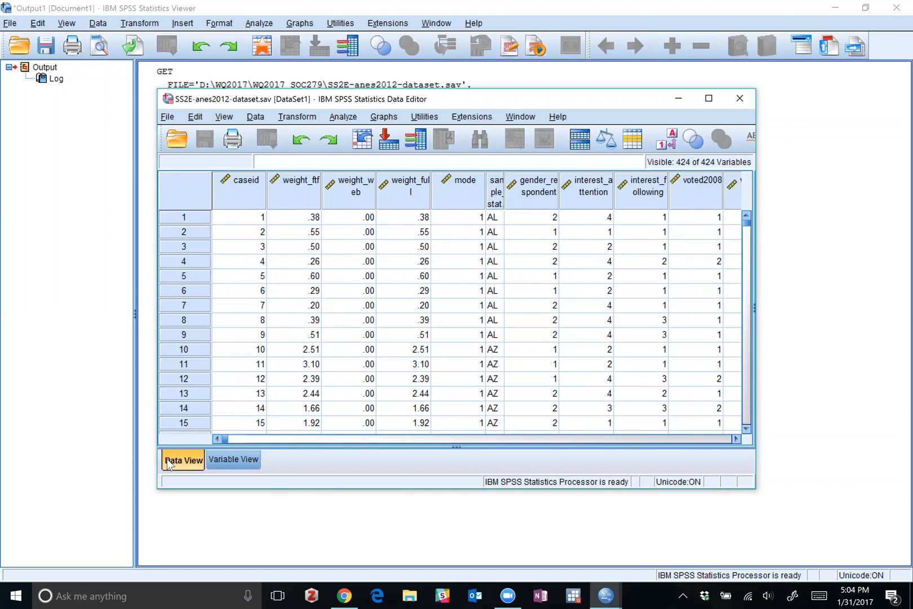
left_click(229, 459)
left_click(677, 100)
Create a new empty syntax file.
left_click(11, 23)
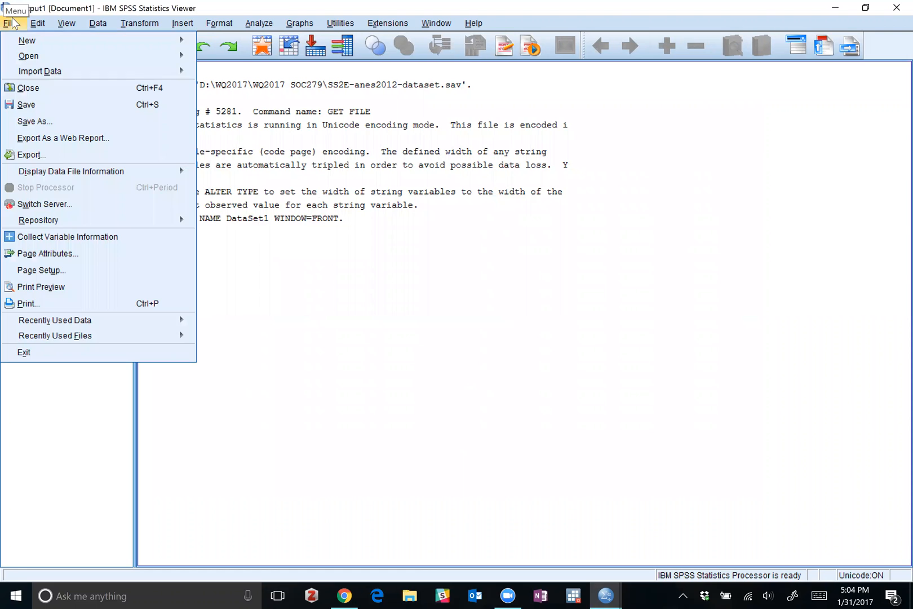
mouse_move(116, 39)
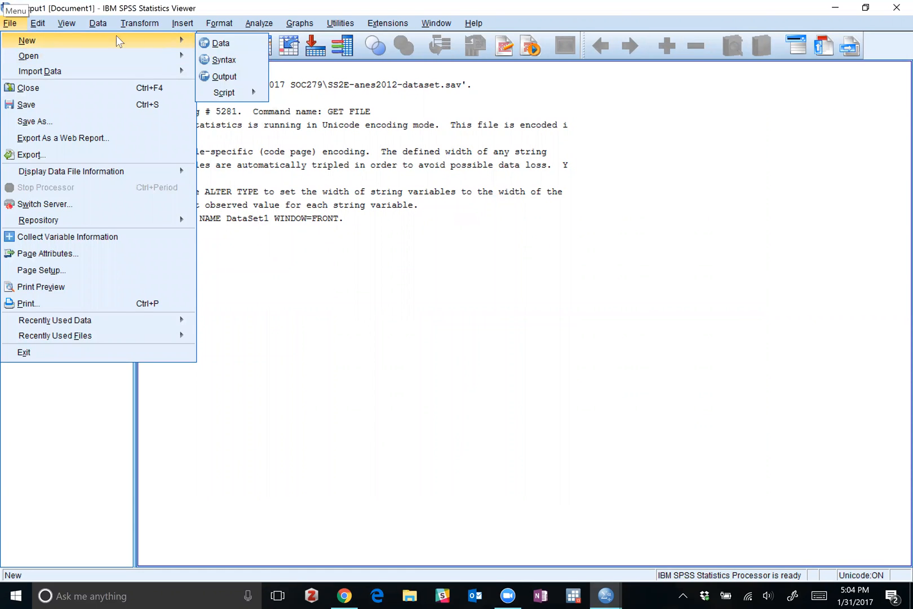
left_click(225, 60)
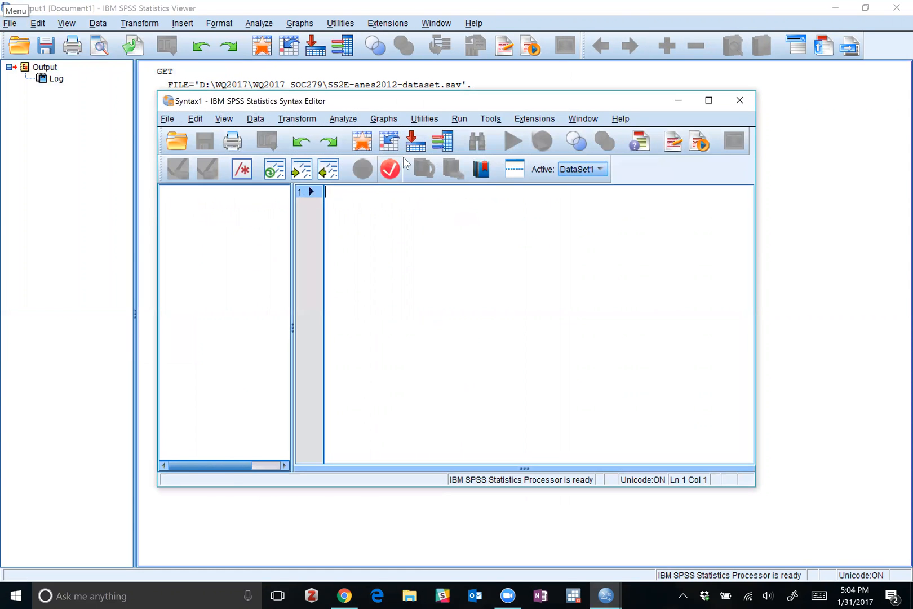
Review the open output and dataset windows and return to the new syntax window.
left_click(813, 241)
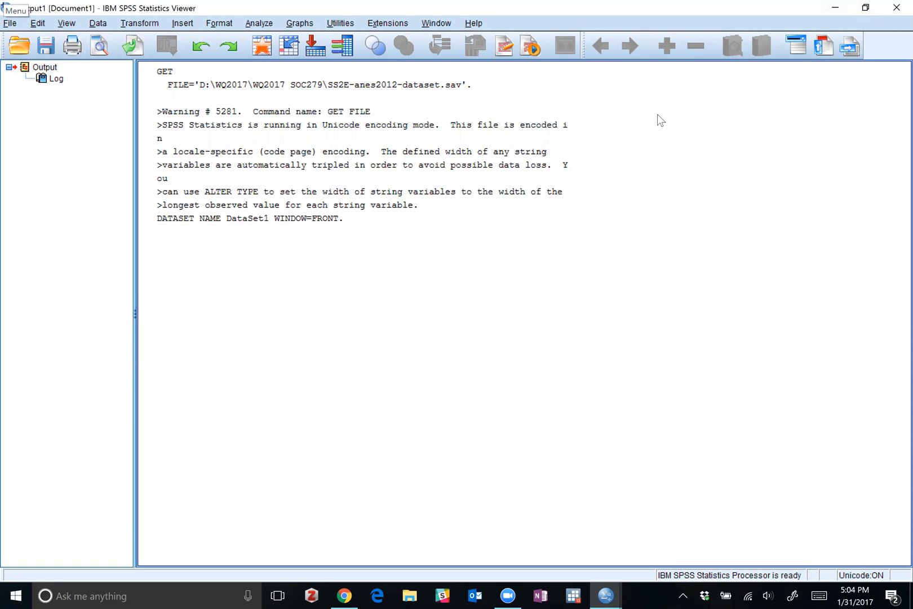
left_click(835, 7)
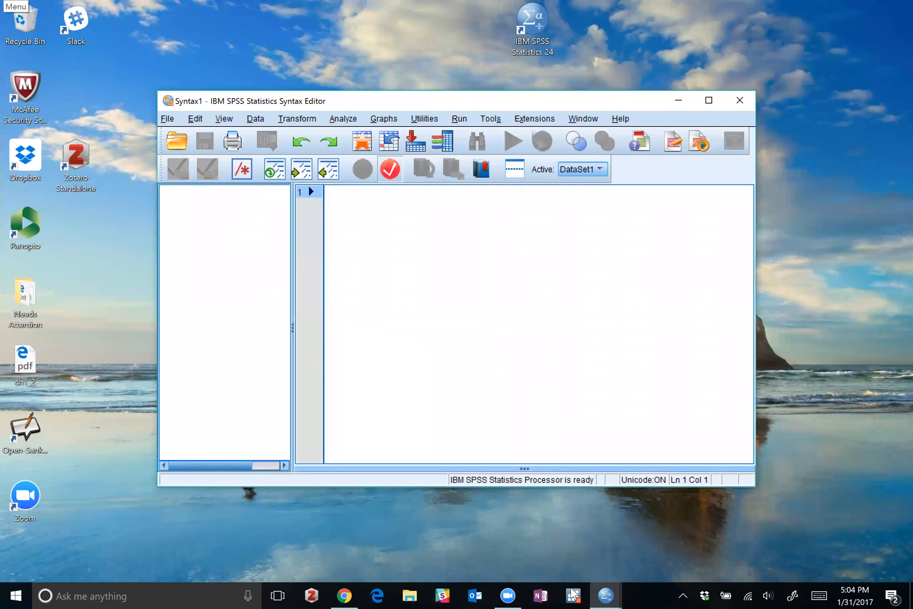
mouse_move(605, 595)
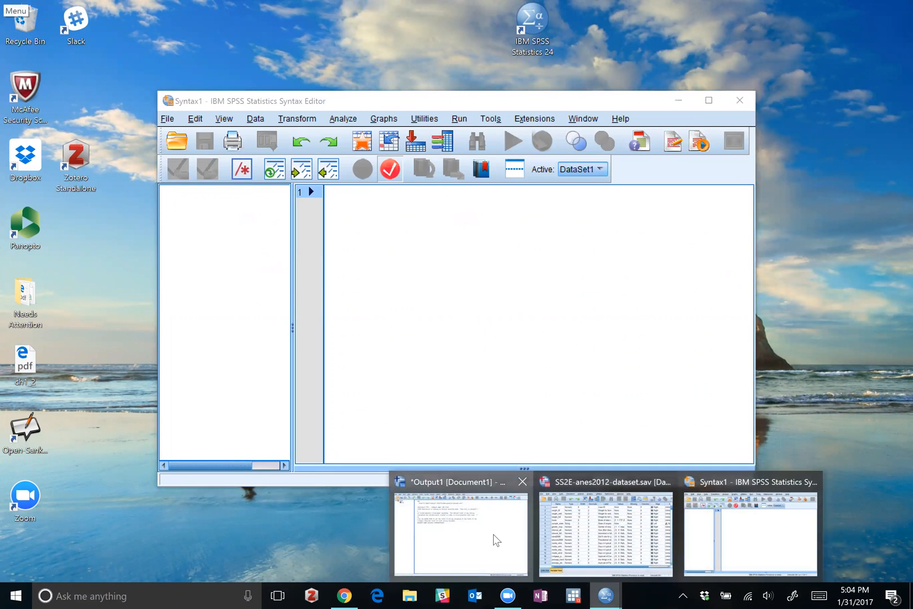
left_click(494, 539)
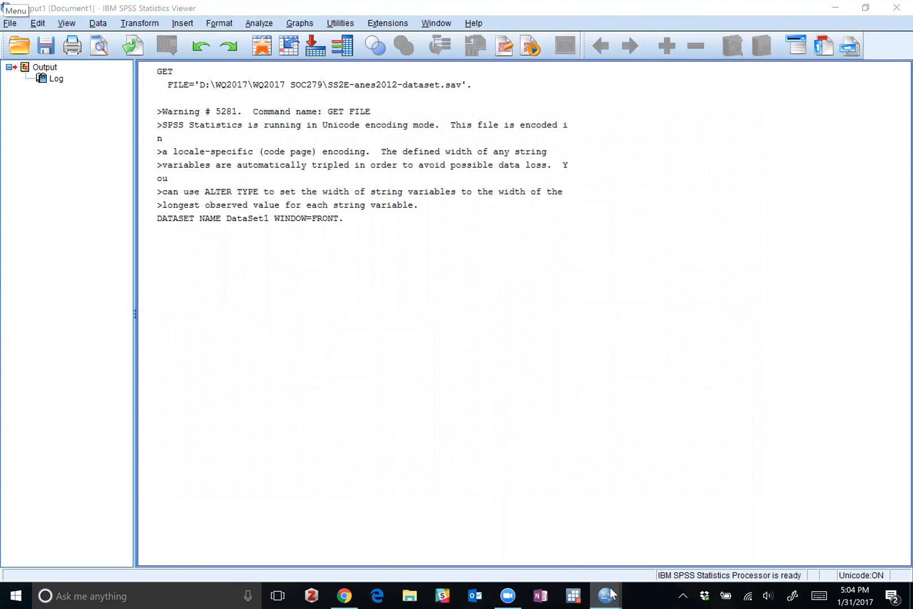
mouse_move(609, 593)
mouse_move(623, 553)
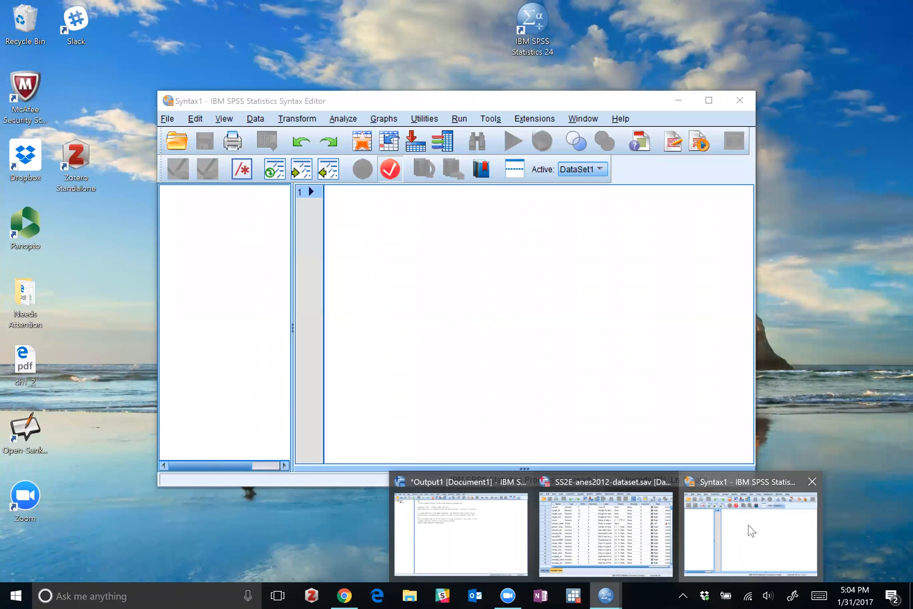
left_click(751, 530)
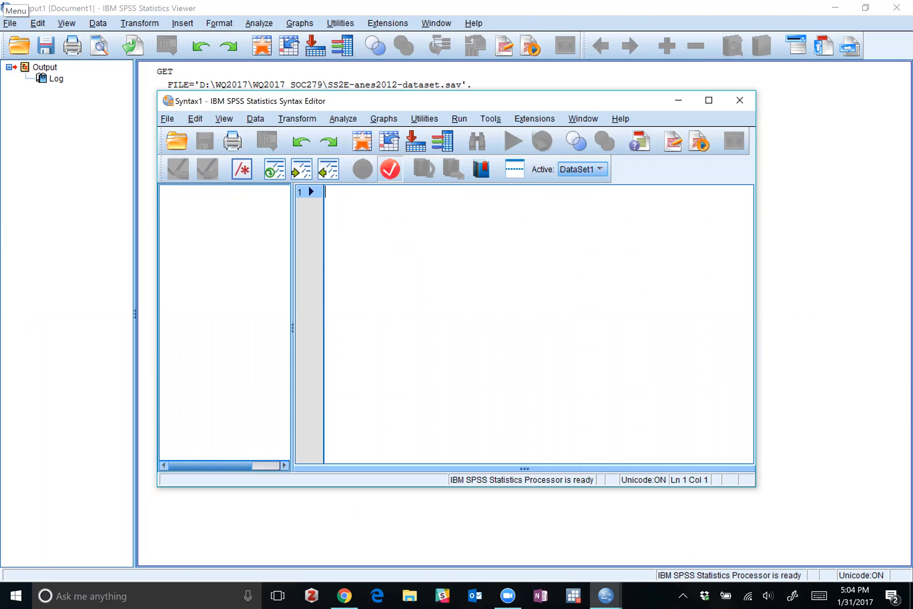
Write the comment "*DV: ft_tea" on the first line of the syntax file.
type("*")
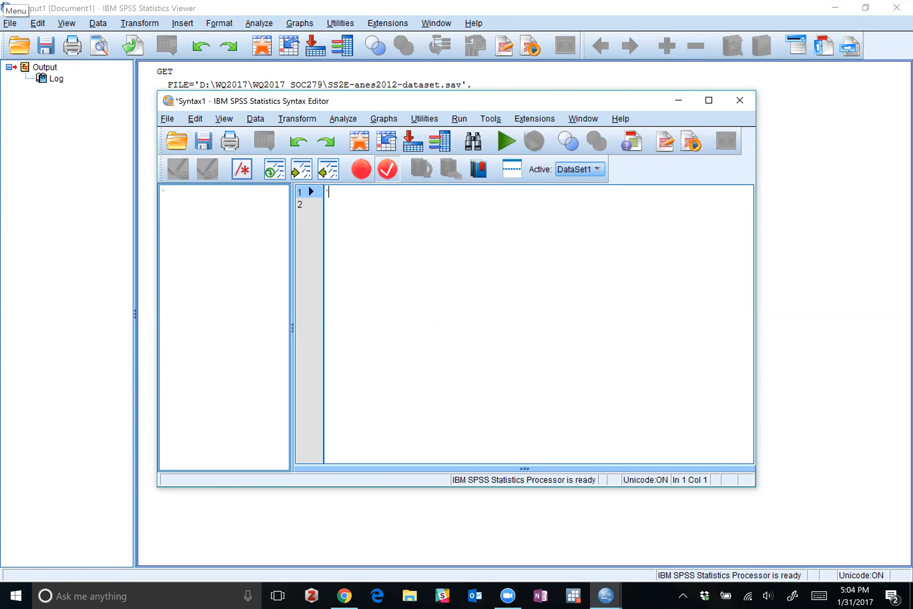
type("DV: ft_tea")
key("Return")
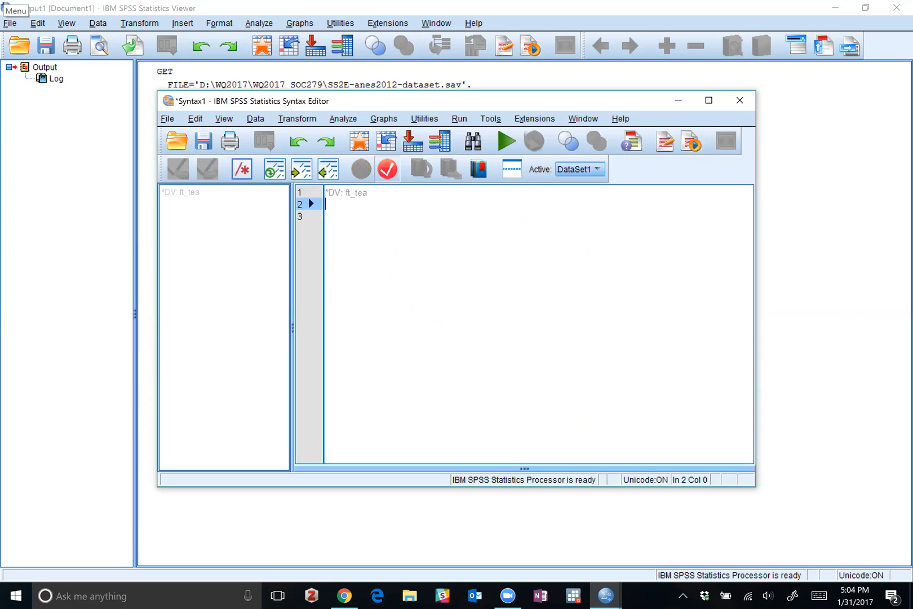
Add the comment line "*IV: political party identification (pid_x)" below the DV line.
type("*")
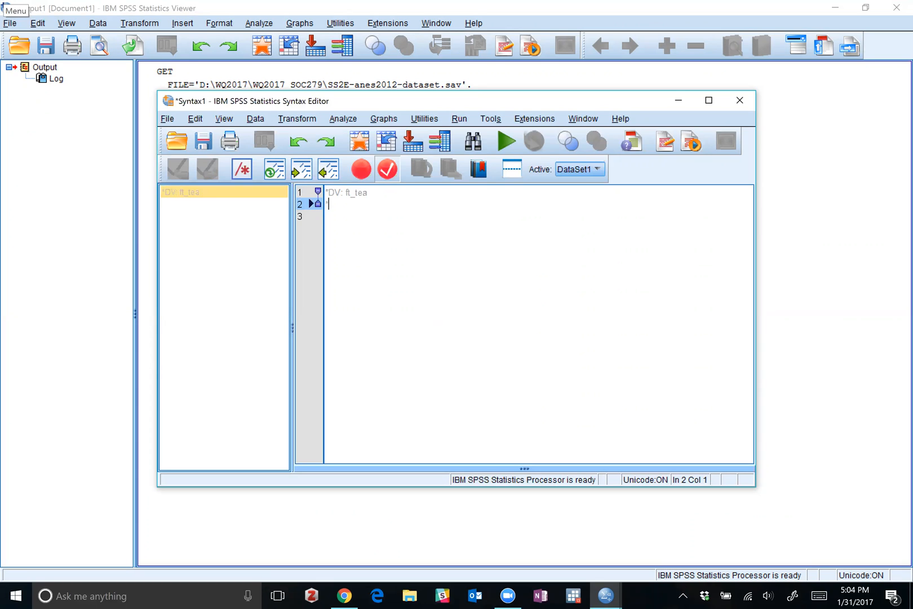
type("IV: ")
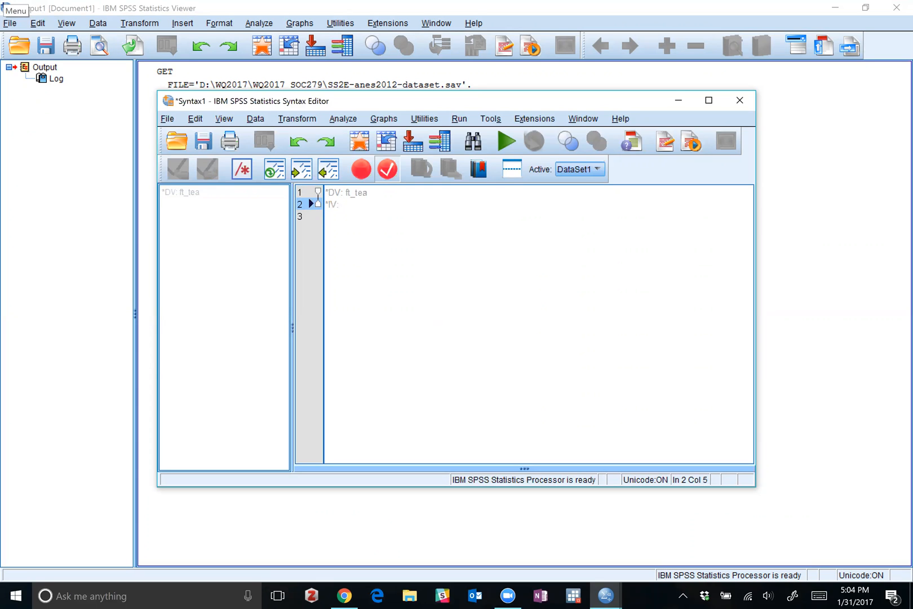
type("political ")
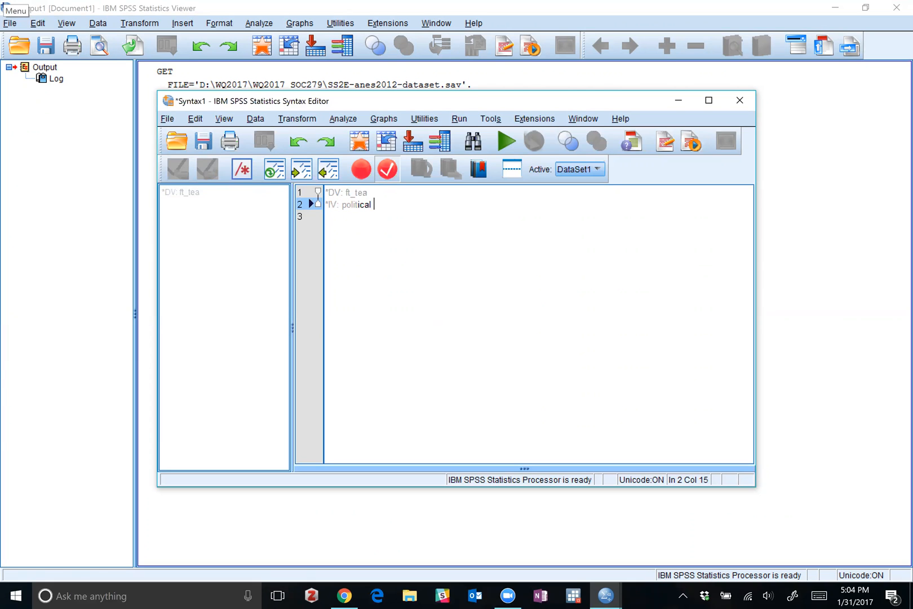
type("party identif")
key("BackSpace")
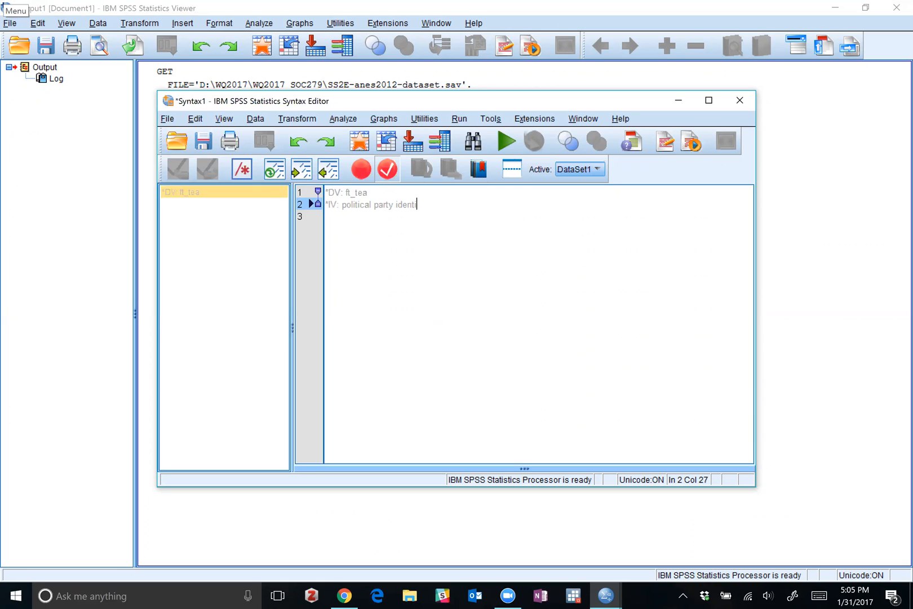
type("fica")
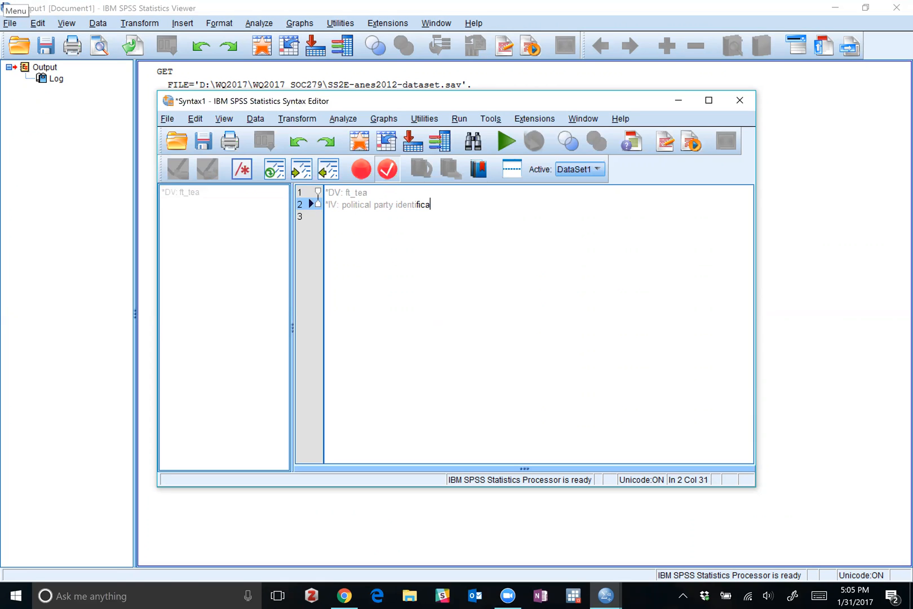
type("tion (pid_x)")
key("Return")
Add the comment line "*IV: informed individuals, 1, 0. ***recode (newswk items)." below the party identification line.
type("*IV:")
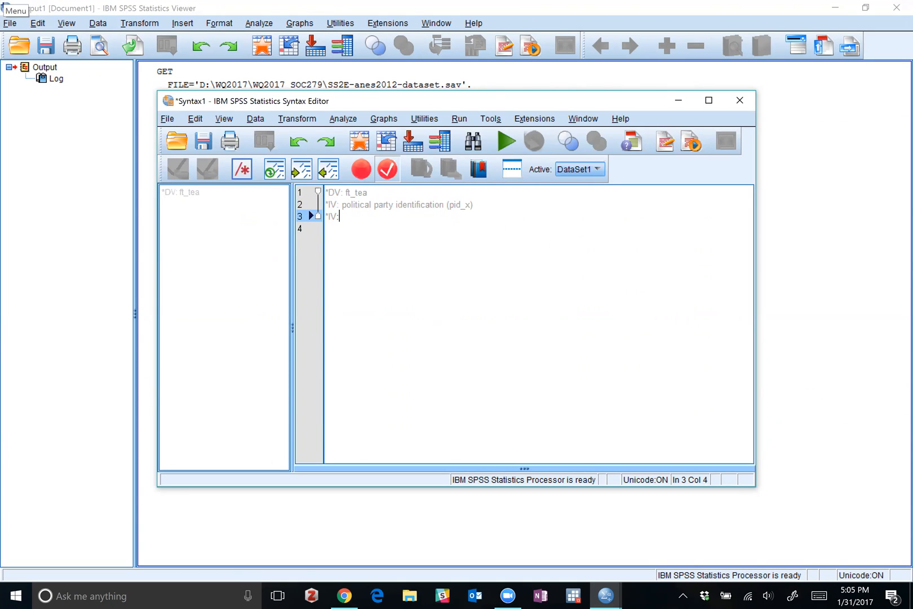
type(" informed individ")
key("BackSpace")
key("BackSpace")
key("BackSpace")
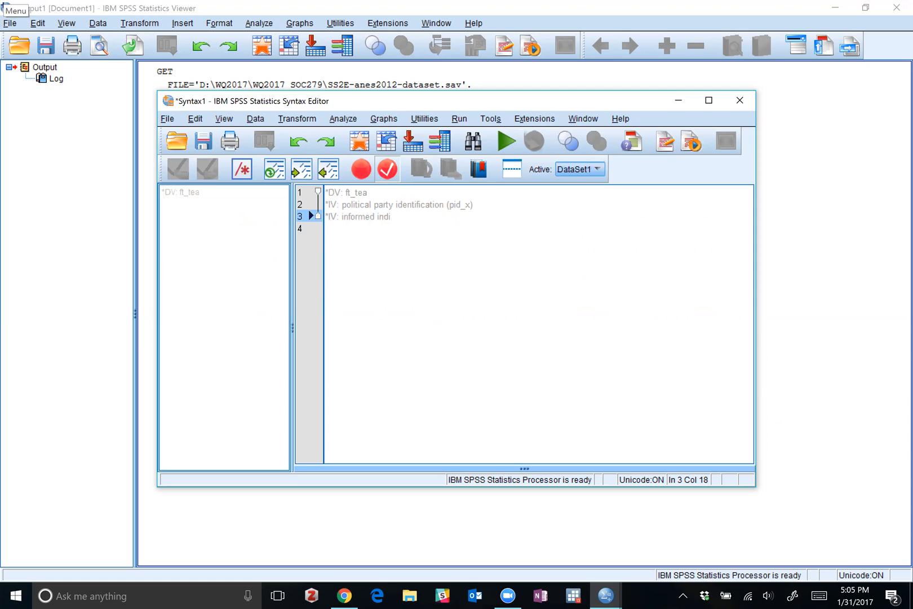
type("viduals")
key("BackSpace")
type(", 1, 0.  ***recode (newsw")
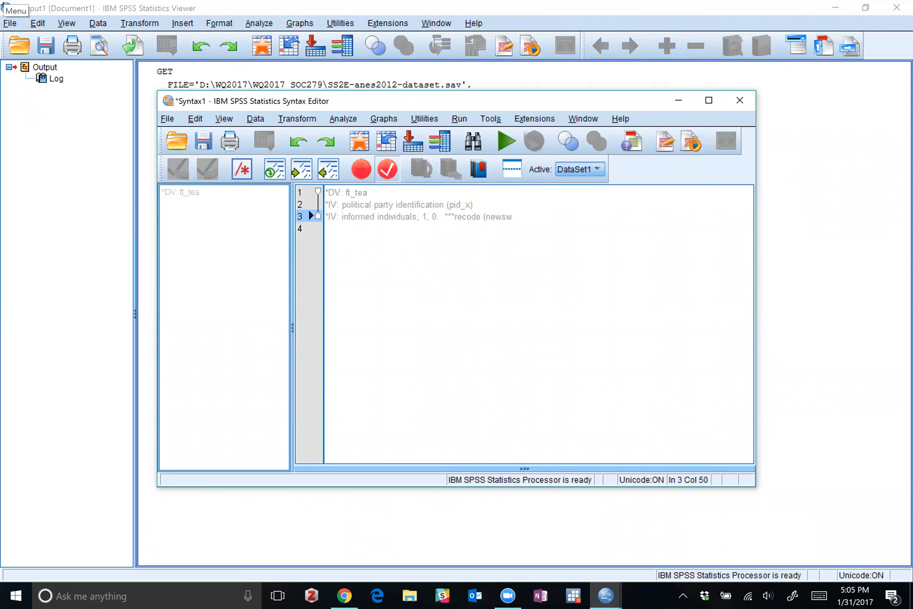
type("k items).")
key("Return")
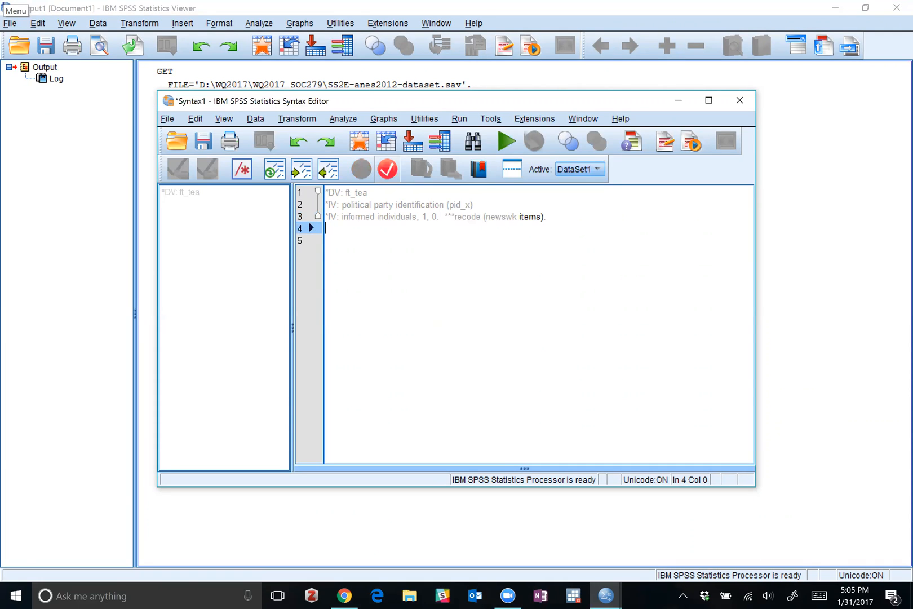
type("IV:")
key("BackSpace")
key("BackSpace")
key("BackSpace")
key("BackSpace")
Begin line 4 with an asterisk and insert the comment "*IV: SES (low v. high, maybe?)" directly below the DV line.
type("*")
key("Return")
type("*")
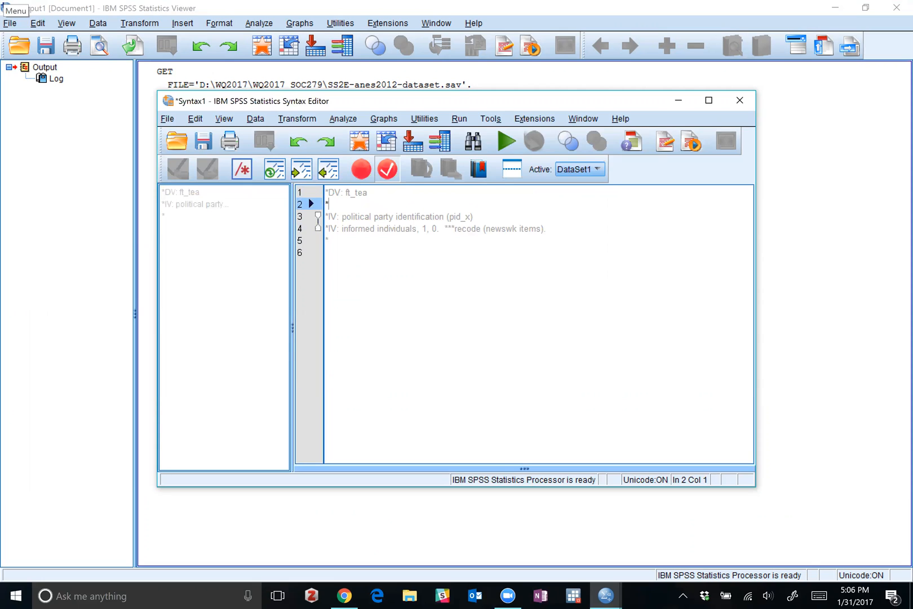
type("IV: SES")
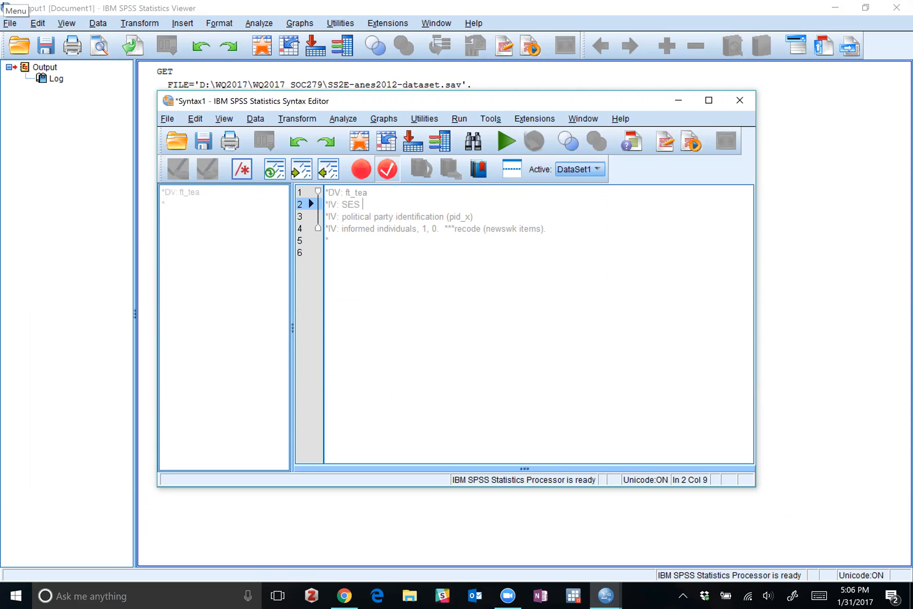
type(" (low")
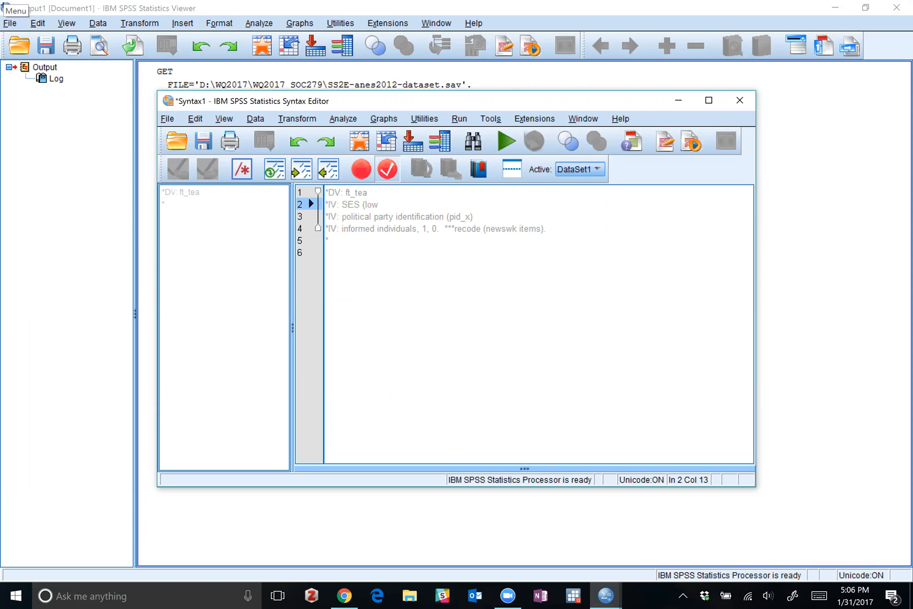
type(" v. hi")
type(", maybe?)")
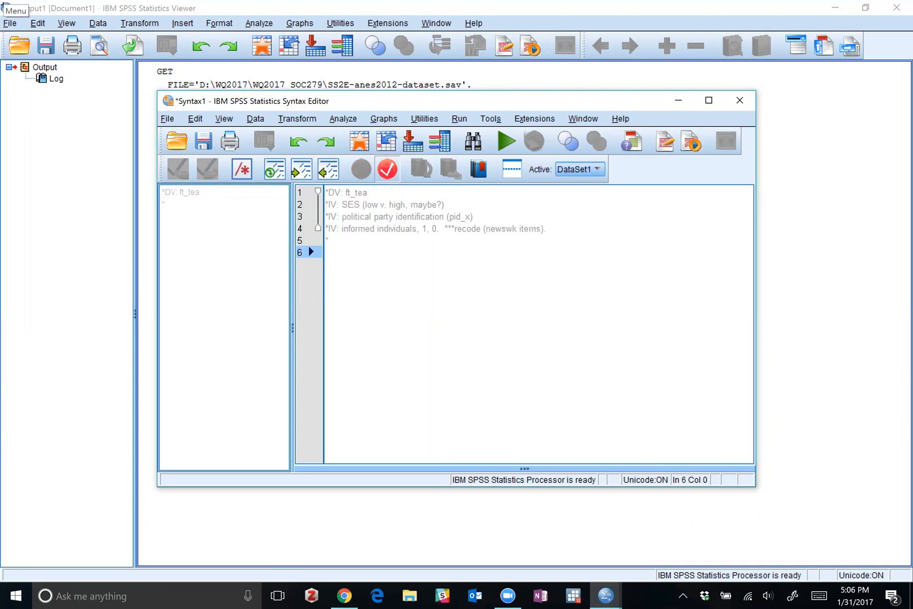
Complete the last comment line as "*SV: idelogy (liberal v. conservative).".
left_click(329, 241)
type("SV")
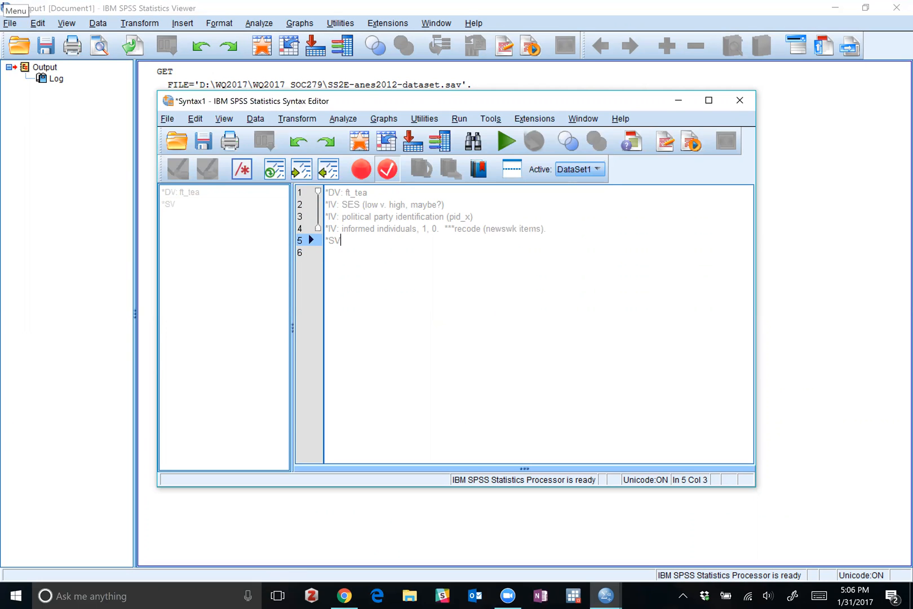
key("BackSpace")
type(":idelogh ")
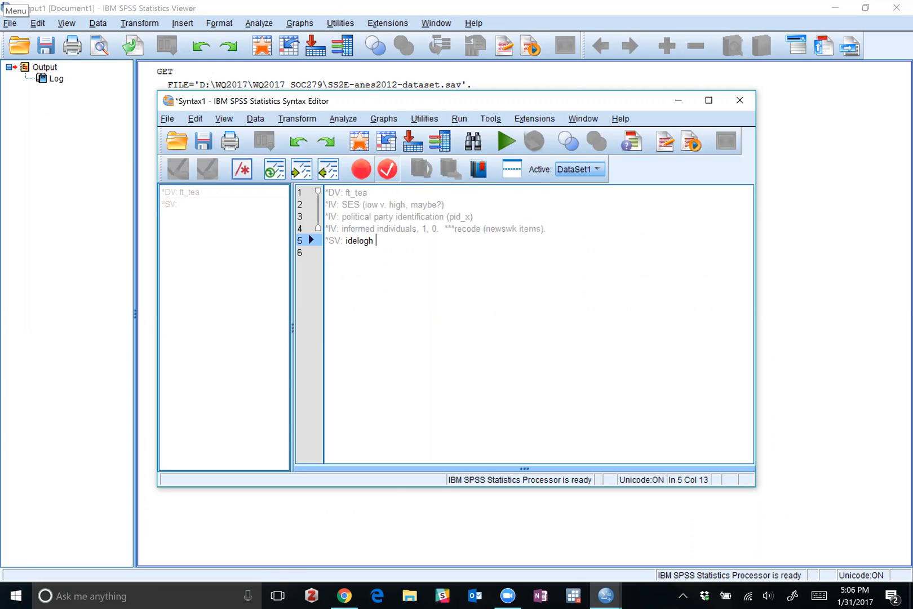
type("y (libera")
key("BackSpace")
key("BackSpace")
key("BackSpace")
key("BackSpace")
key("BackSpace")
type("iber")
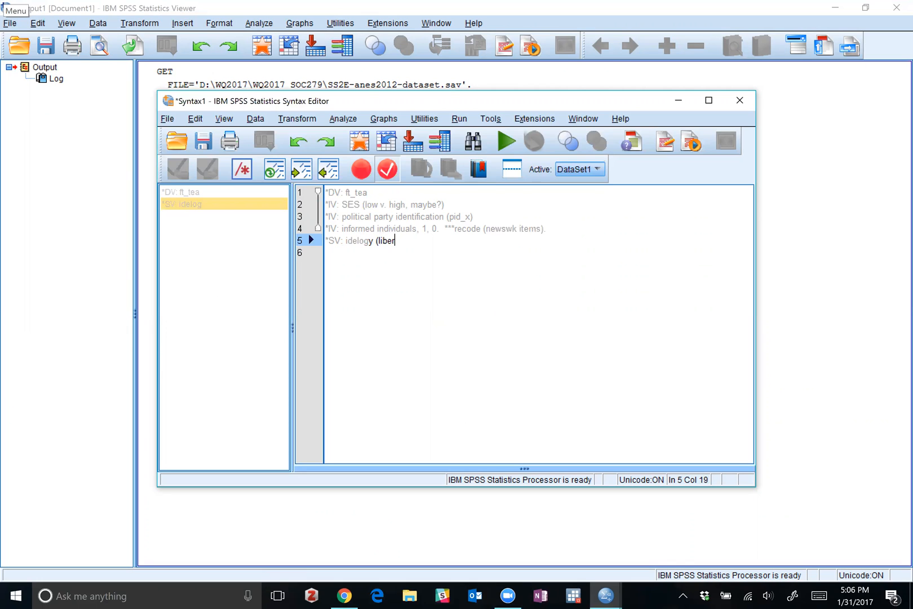
type("al v. conservative).")
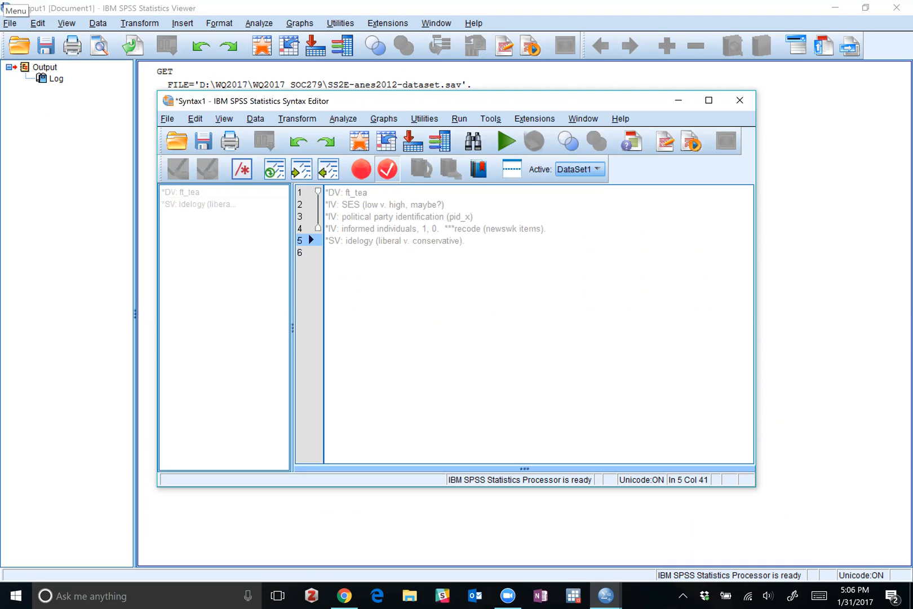
Insert ", libconself, recode" after "conservative" inside the parentheses of the SV comment.
left_click(451, 241)
key("Right")
key("Right")
key("Right")
key("Right")
key("Right")
key("Right")
type(", ")
type("libconsel")
type("f_")
key("BackSpace")
key("BackSpace")
key("BackSpace")
key("BackSpace")
key("BackSpace")
type("self_")
type(" recode")
Move "liberal v. conservative," behind "recode" in the SV comment and add two new lines below it.
left_click_drag(462, 240, 379, 241)
key("ctrl+c")
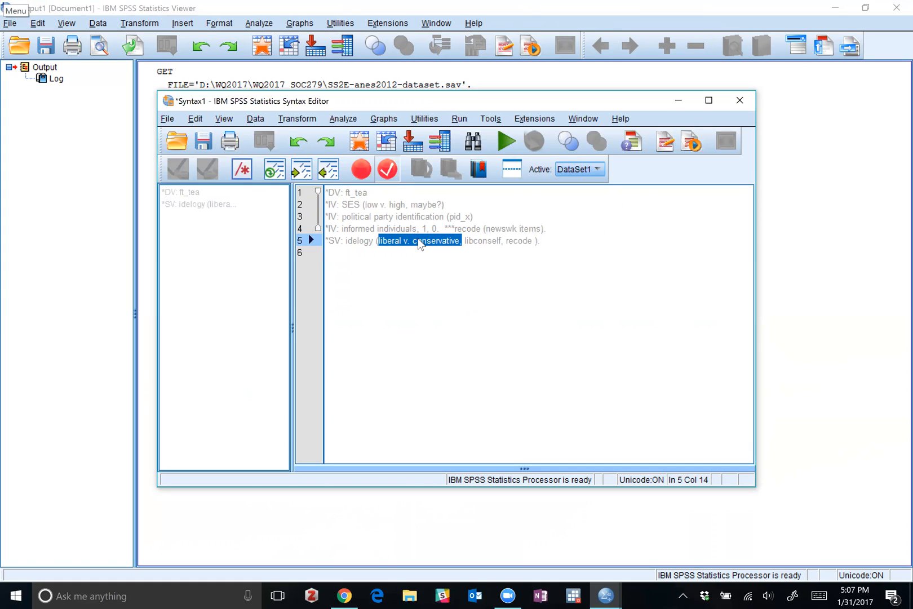
key("Delete")
key("Delete")
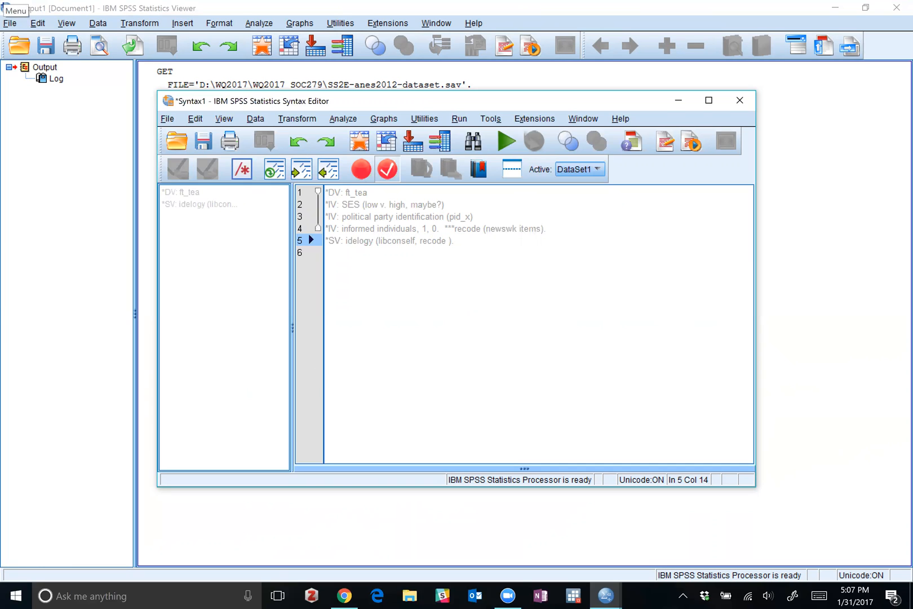
key("ctrl+v")
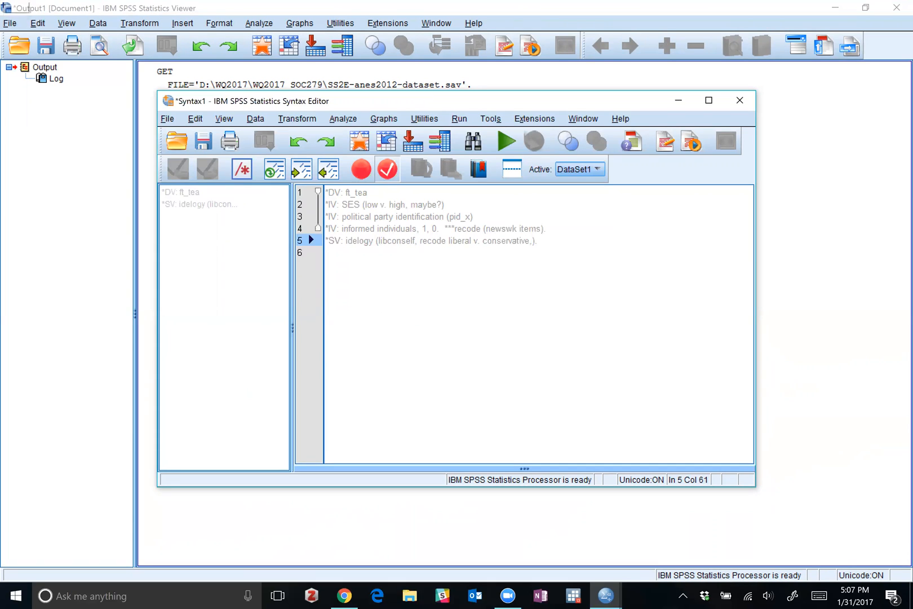
key("End")
key("Return")
key("Return")
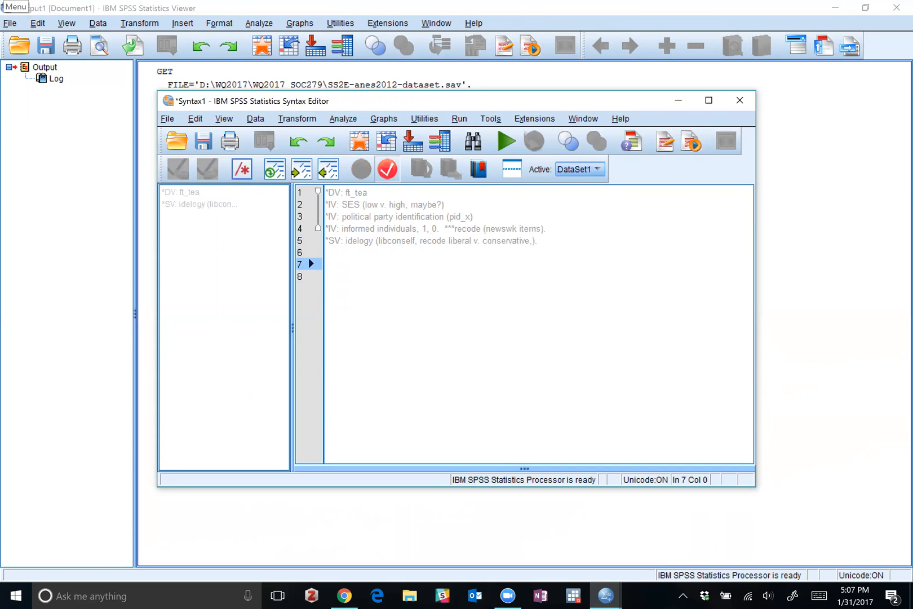
Minimize the syntax editor, open the Frequencies dialog for the dataset and enlarge it until the variable labels are readable.
left_click(680, 102)
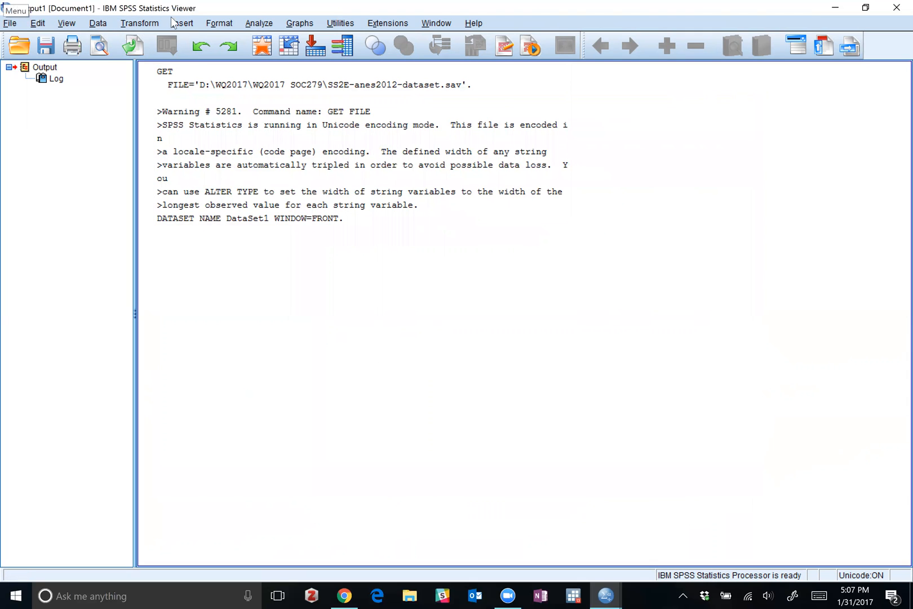
left_click(259, 23)
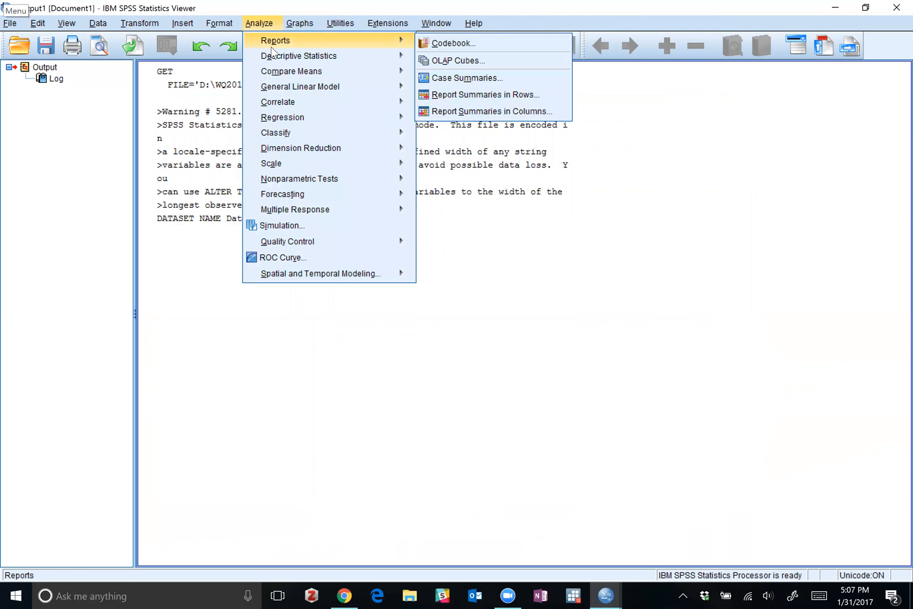
mouse_move(277, 57)
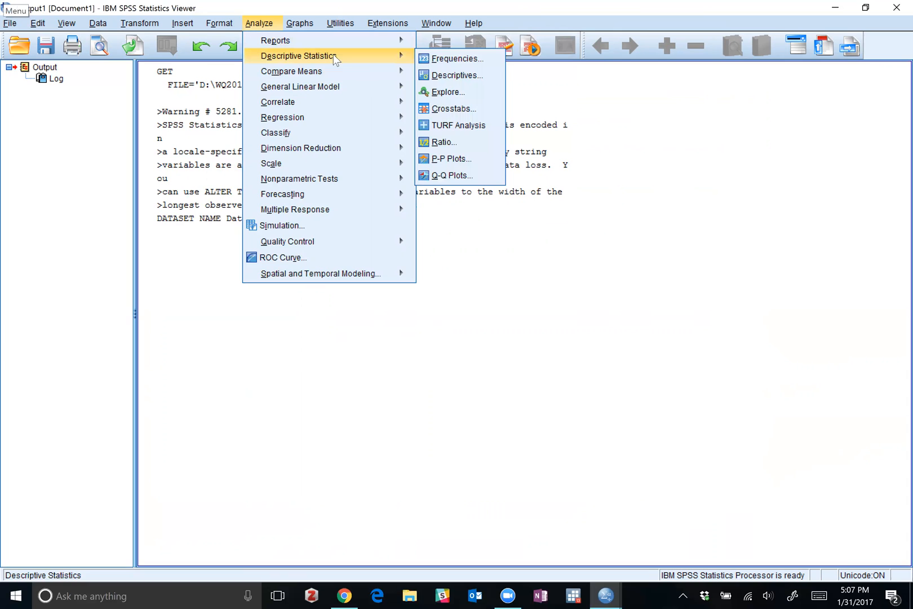
left_click(437, 58)
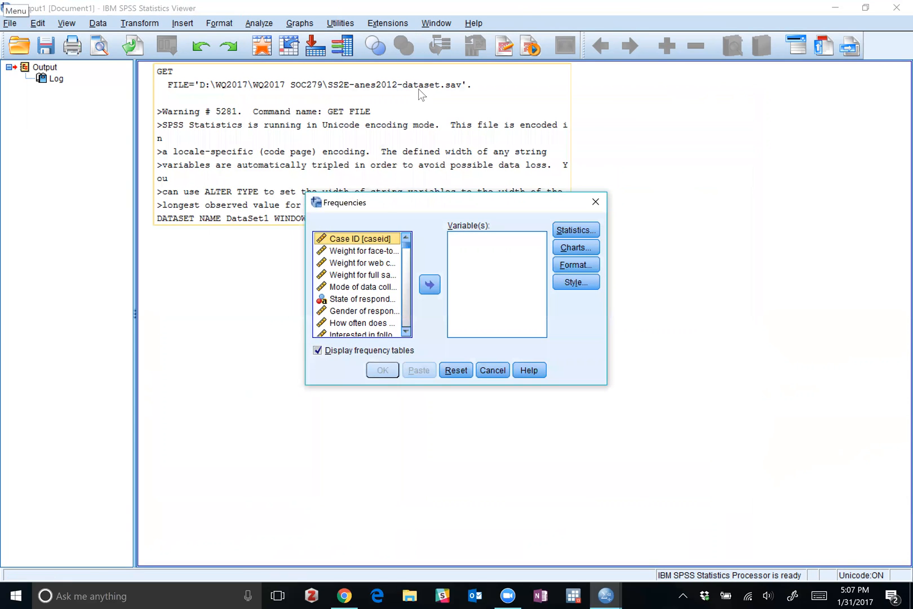
left_click_drag(420, 199, 236, 106)
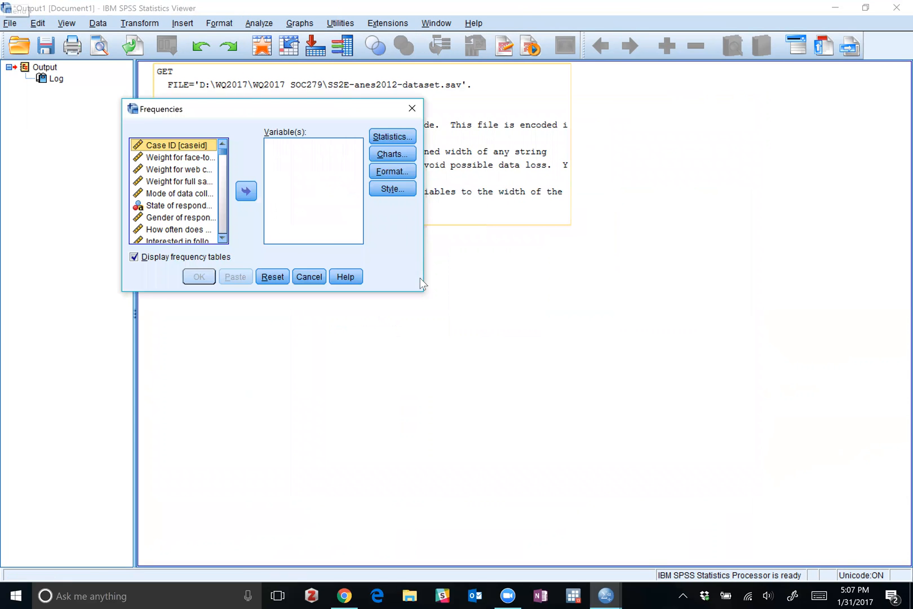
left_click_drag(424, 286, 709, 468)
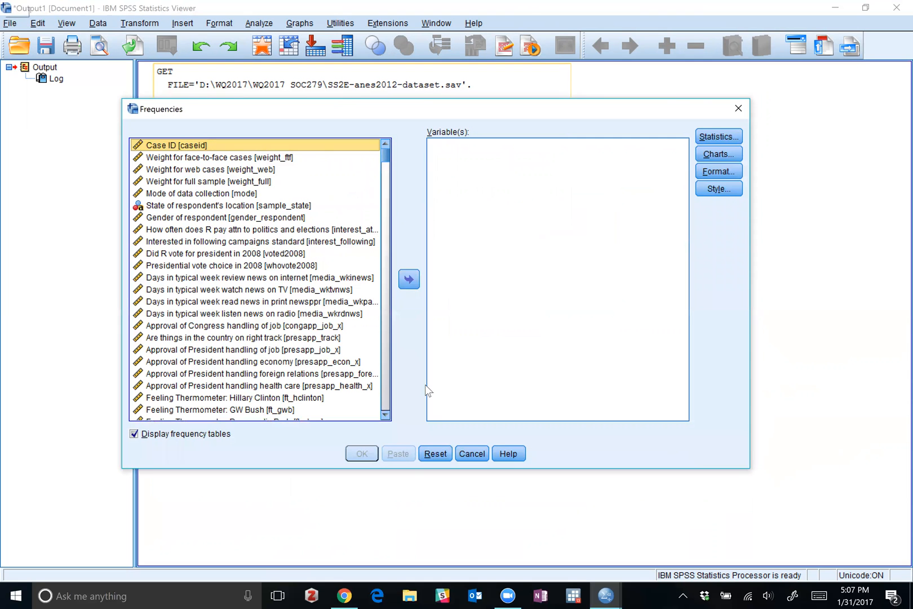
Switch the Frequencies source list from variable labels to variable names, starting from the family income variable.
left_click(248, 307)
scroll(244, 294, "down", 7)
scroll(243, 295, "down", 20)
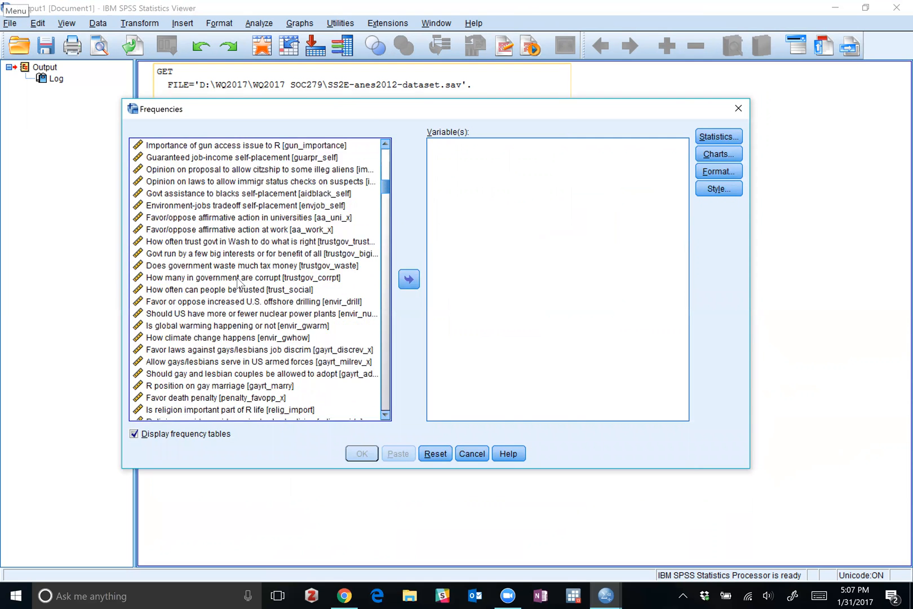
scroll(237, 285, "down", 15)
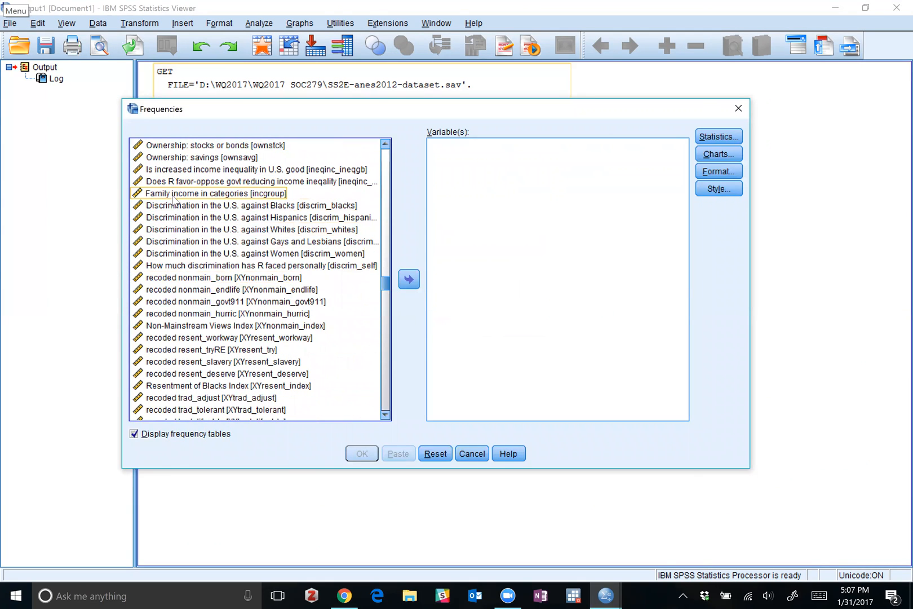
right_click(176, 194)
left_click(182, 210)
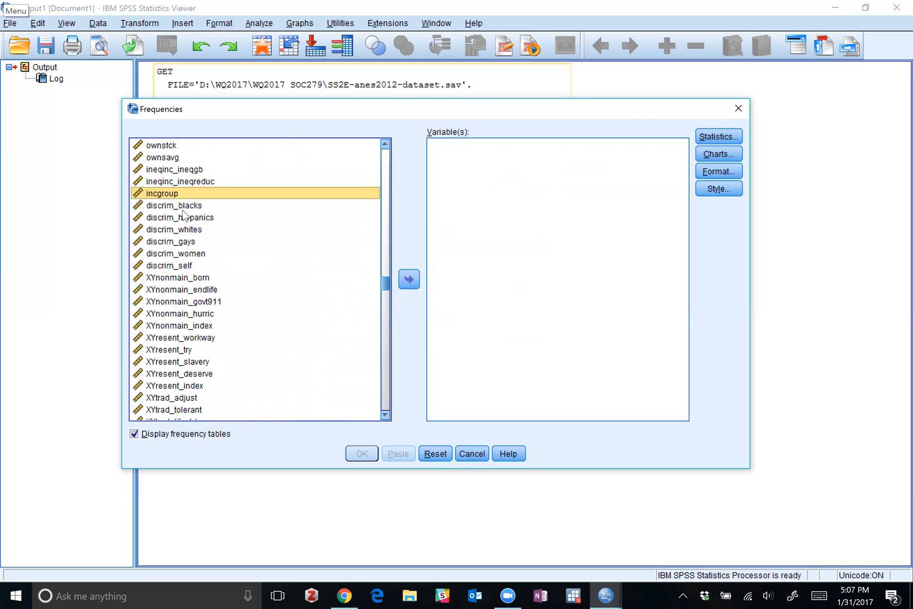
Run a frequency table for dem_edugroup and select the resulting highest-education table in the output.
scroll(199, 243, "up", 6)
scroll(200, 243, "up", 20)
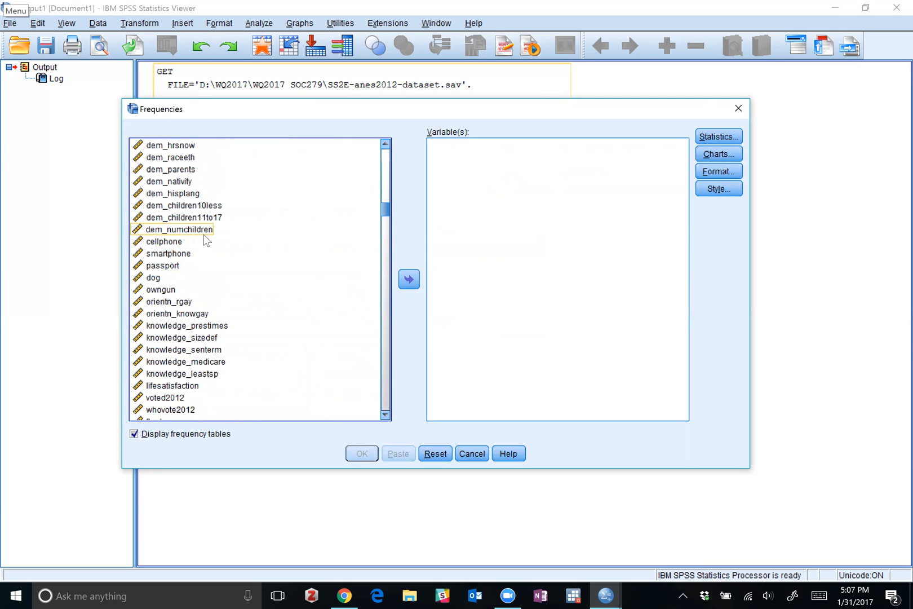
scroll(200, 236, "up", 3)
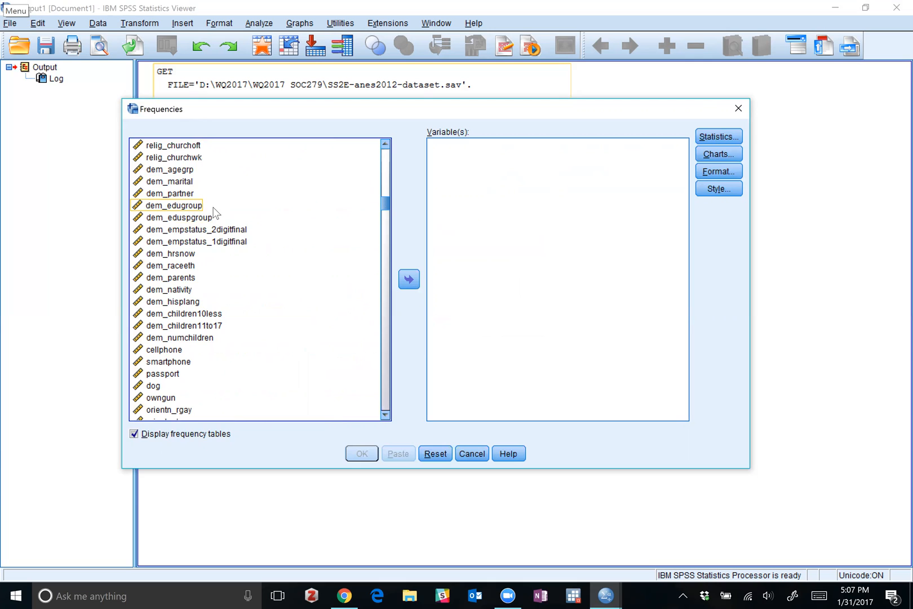
scroll(215, 212, "up", 2)
scroll(216, 214, "down", 1)
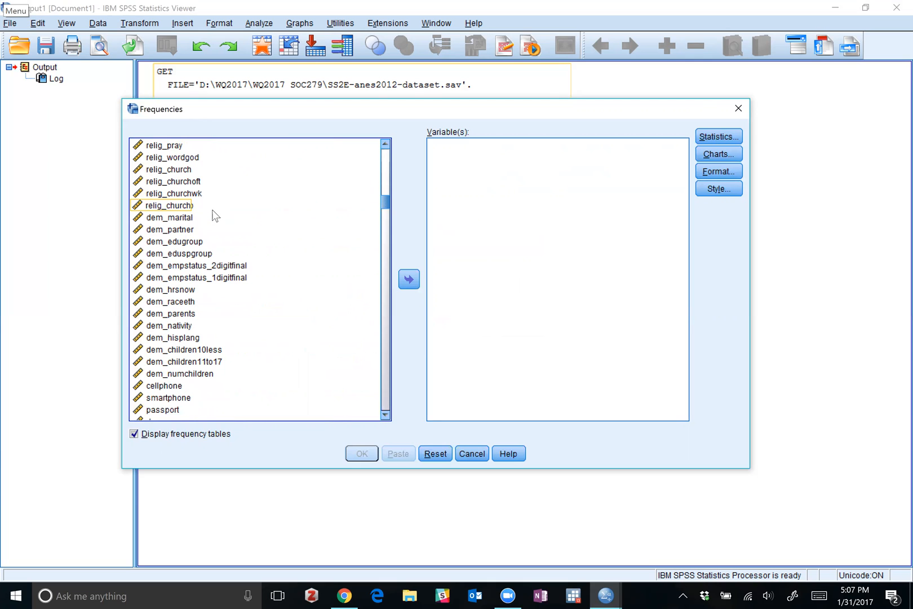
left_click(184, 243)
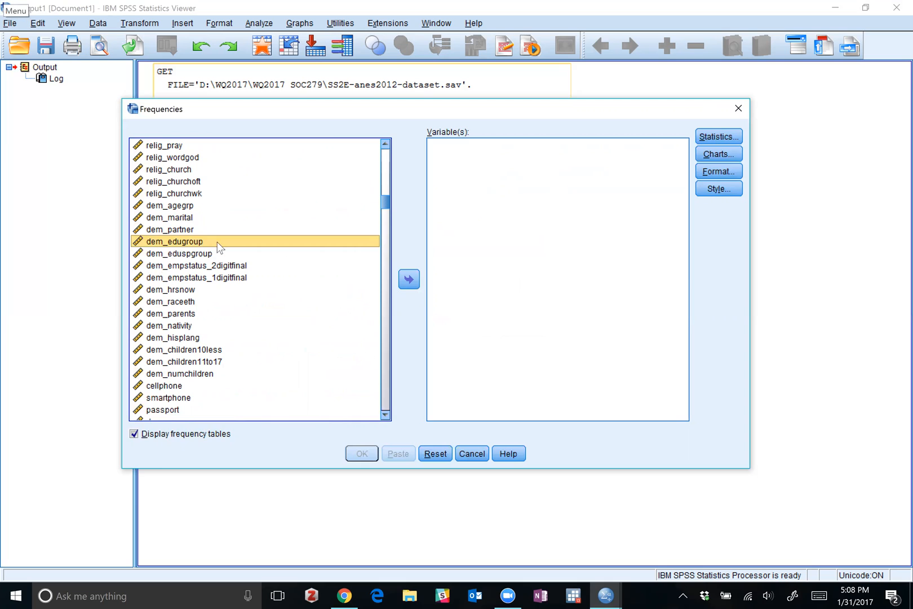
left_click(409, 281)
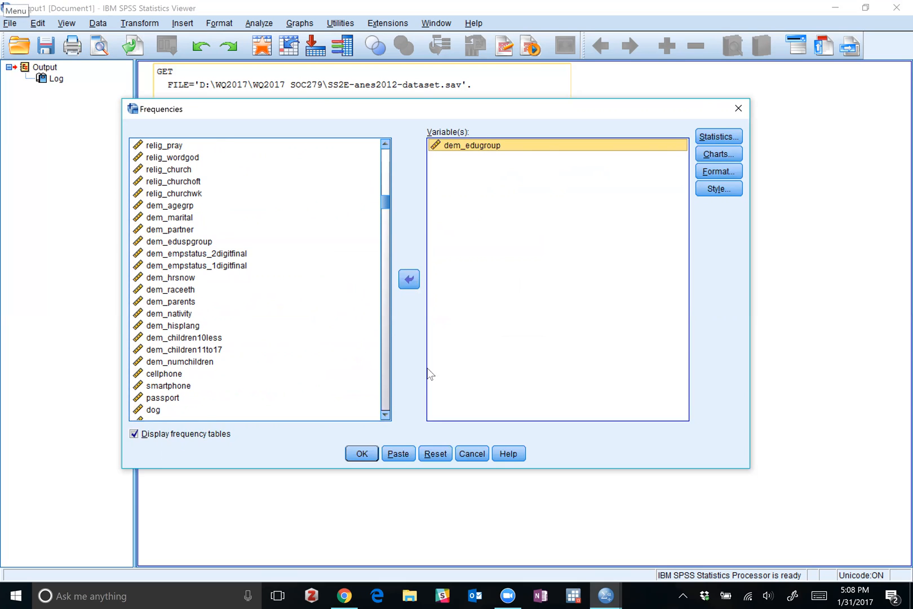
left_click(362, 454)
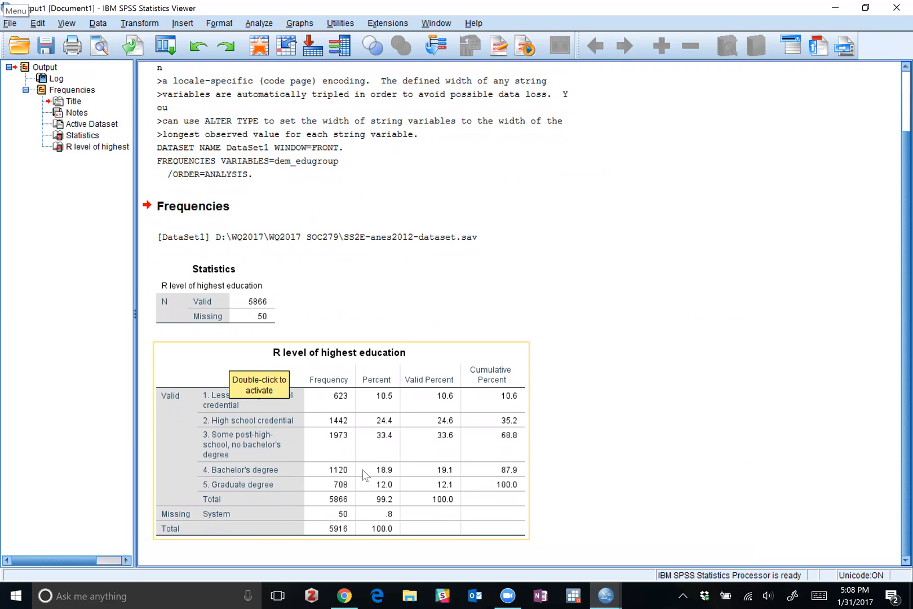
left_click(327, 314)
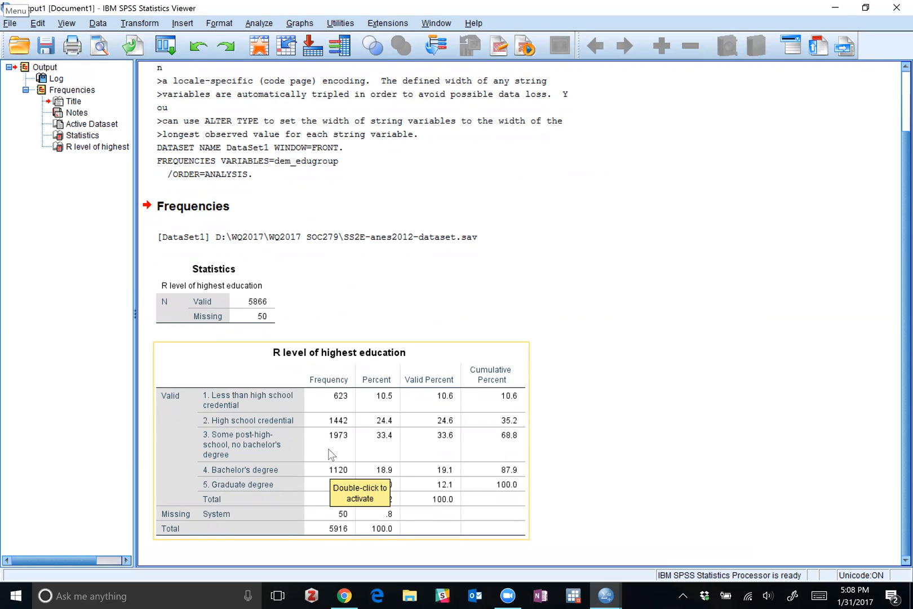
left_click(207, 443)
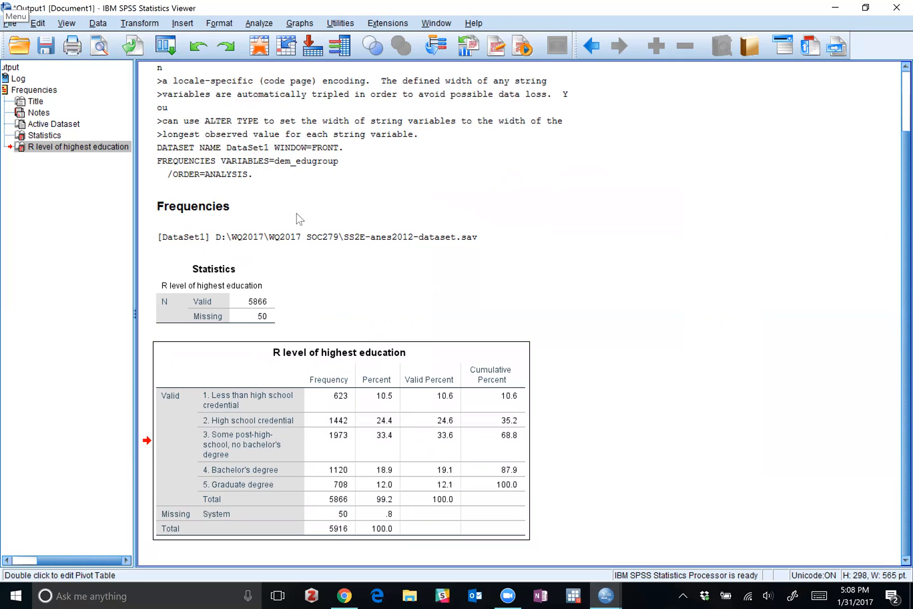
left_click(143, 23)
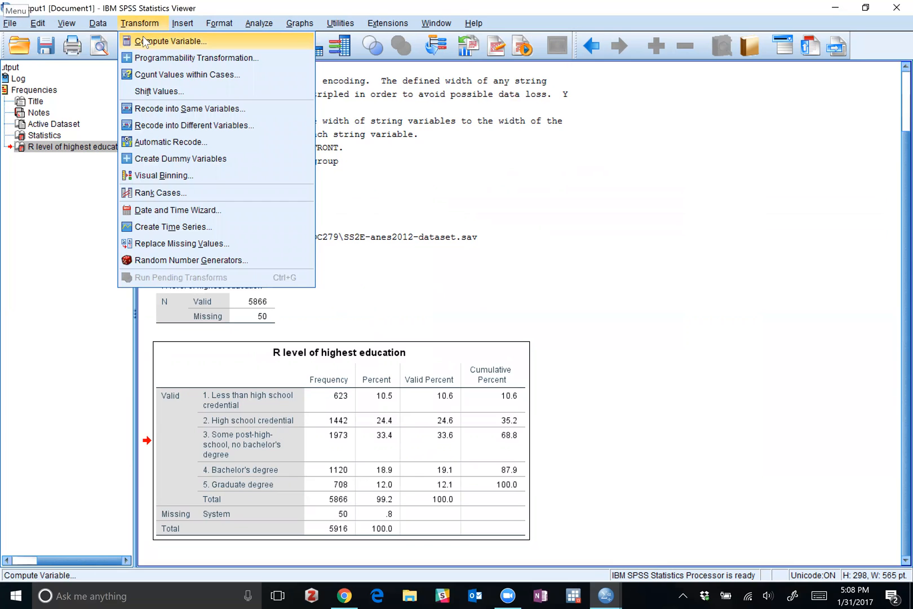
left_click(144, 41)
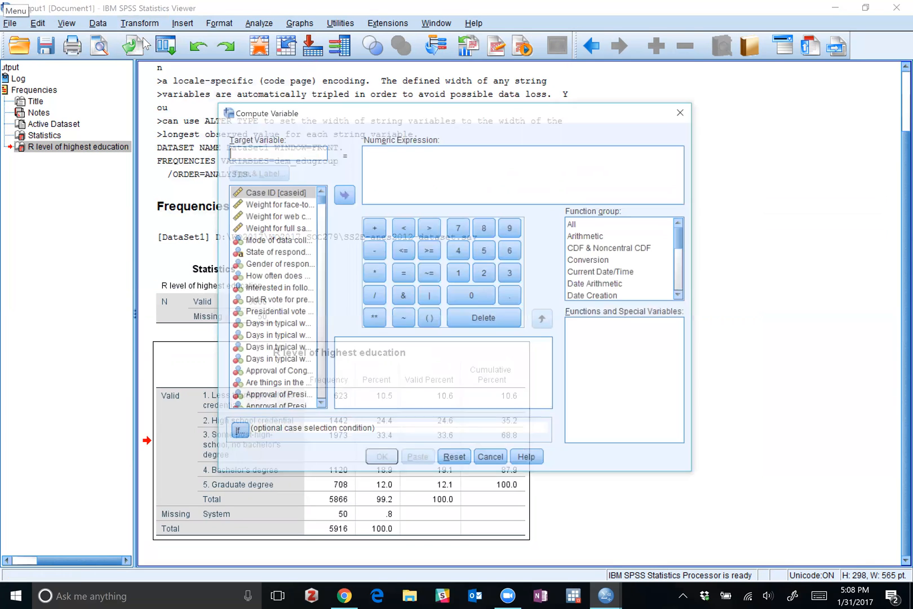
left_click(685, 111)
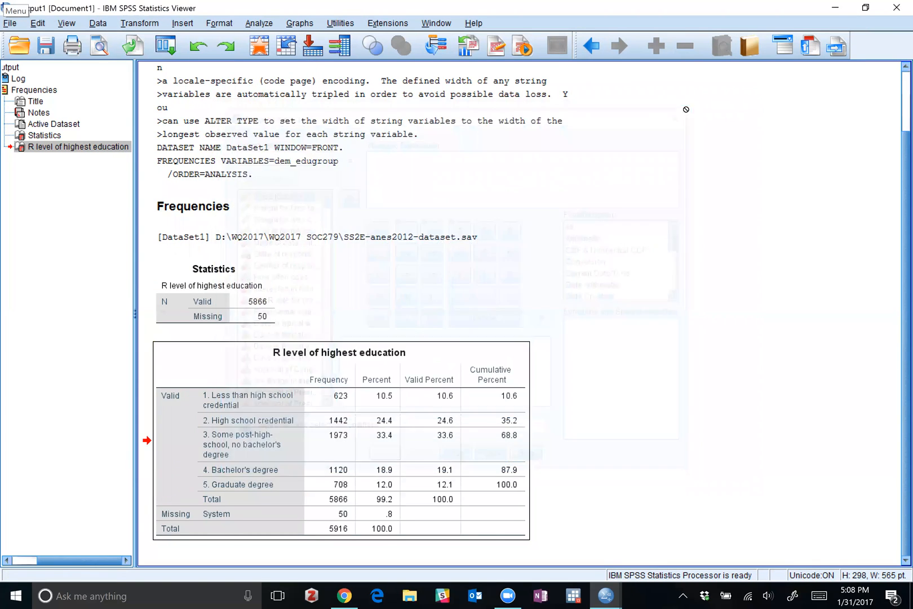
Open the Recode into Different Variables dialog and move it clear of the education frequency table.
left_click(132, 23)
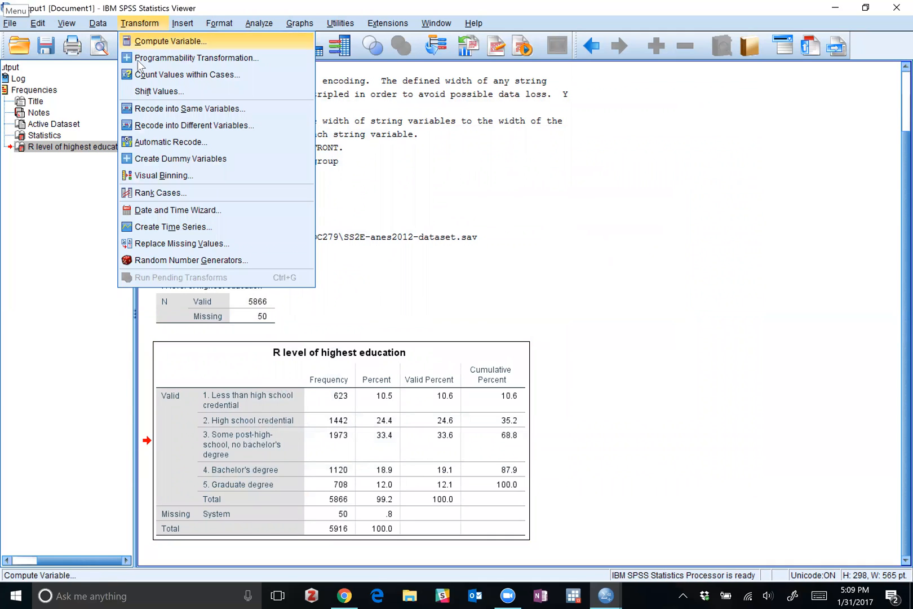
left_click(162, 124)
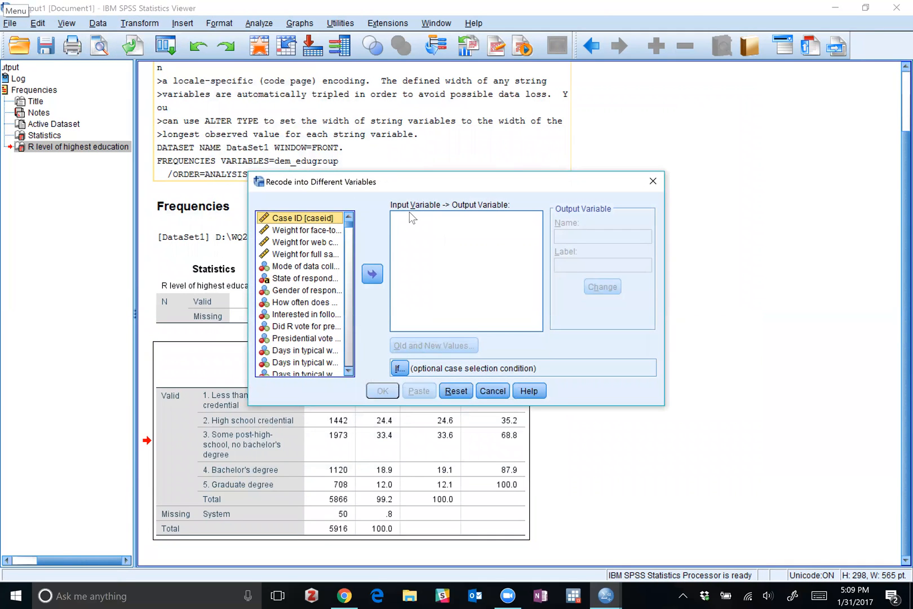
left_click(309, 243)
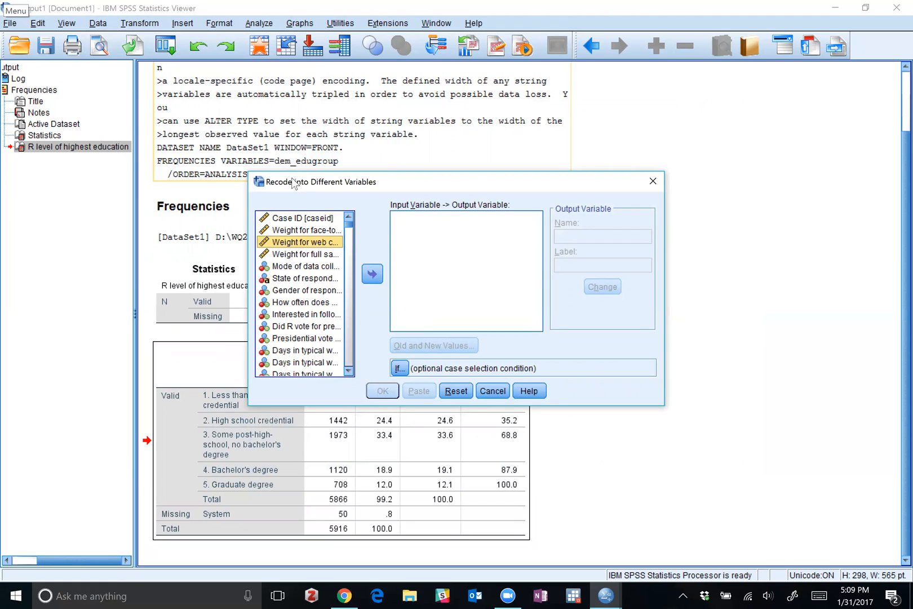
left_click_drag(302, 181, 176, 94)
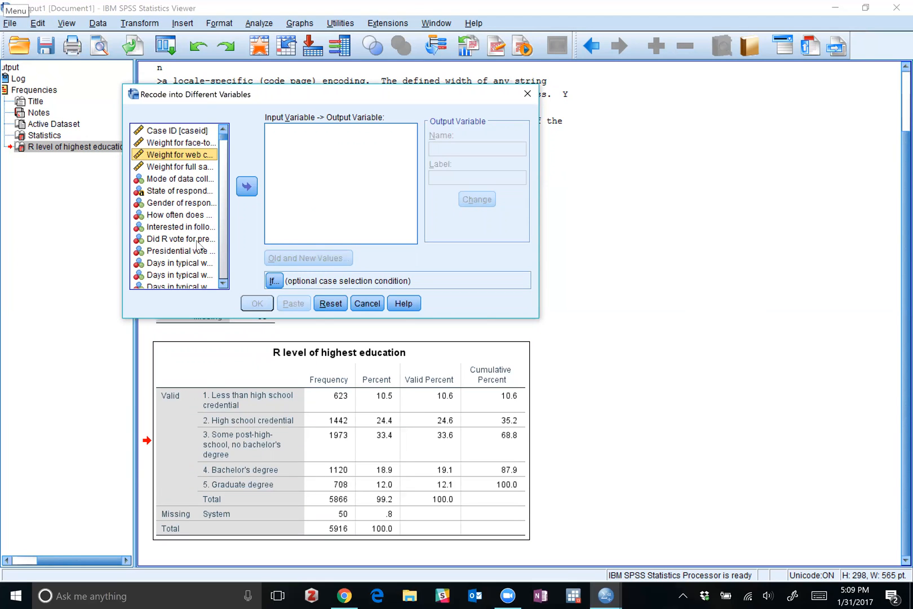
Show variable names instead of labels in the recode source list and sort the list alphabetically.
left_click(174, 215)
right_click(160, 194)
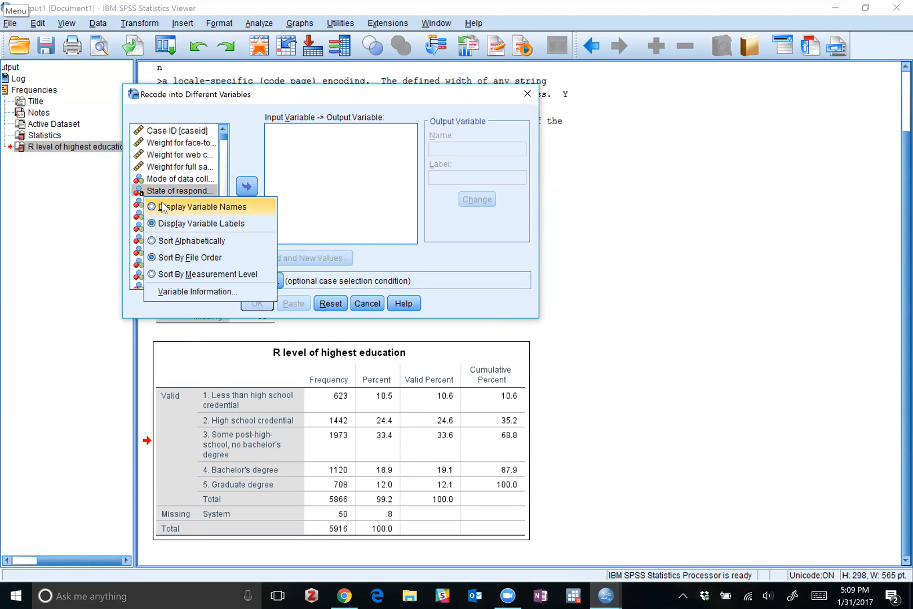
left_click(161, 207)
scroll(162, 210, "down", 5)
scroll(163, 210, "down", 5)
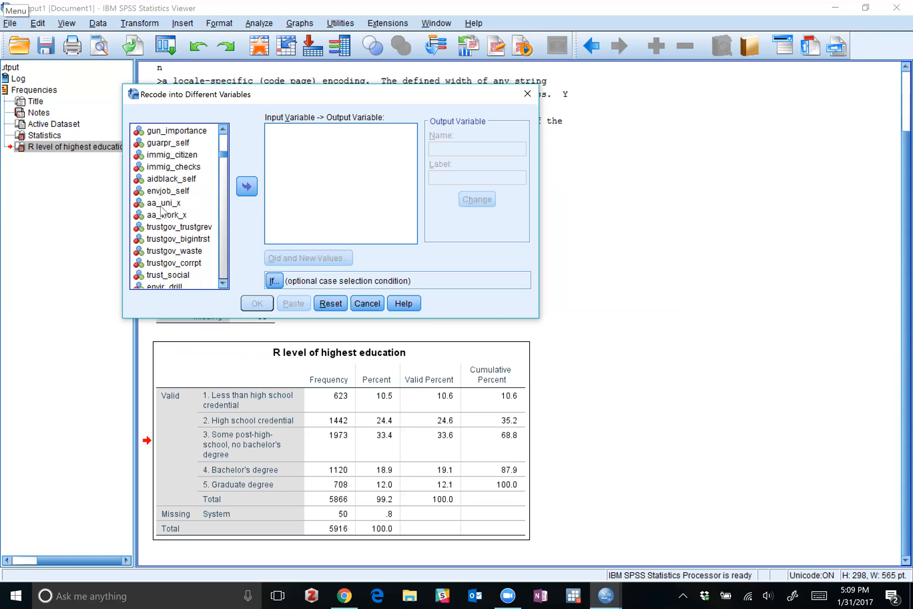
scroll(161, 210, "down", 15)
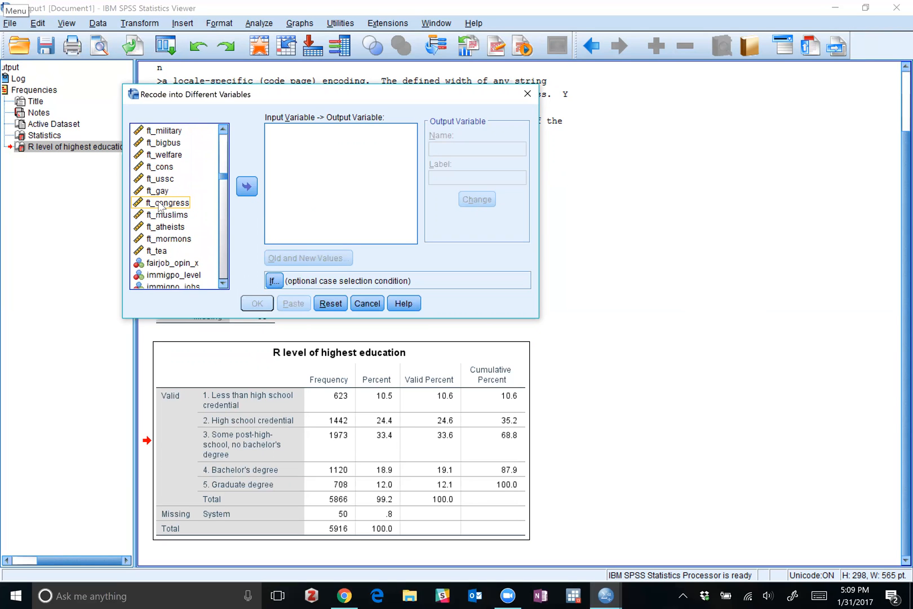
scroll(161, 210, "down", 5)
right_click(162, 207)
left_click(163, 235)
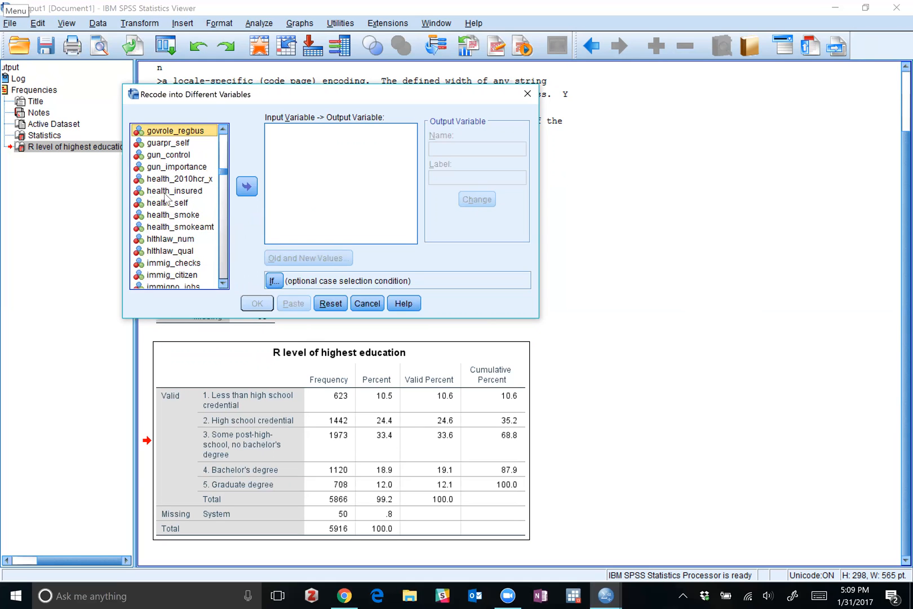
Add dem_edugroup as the input variable of the recode.
scroll(165, 196, "up", 5)
scroll(165, 197, "up", 15)
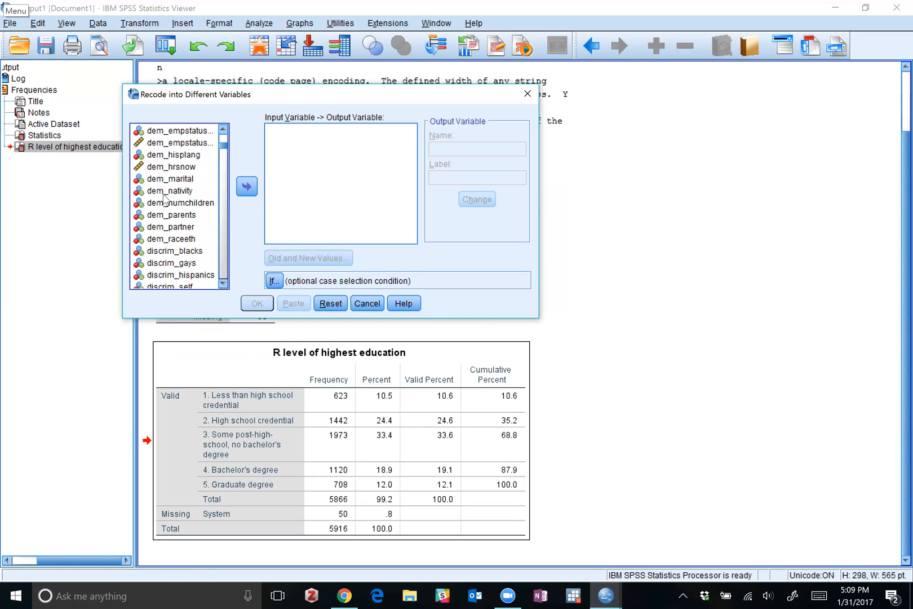
scroll(163, 197, "up", 1)
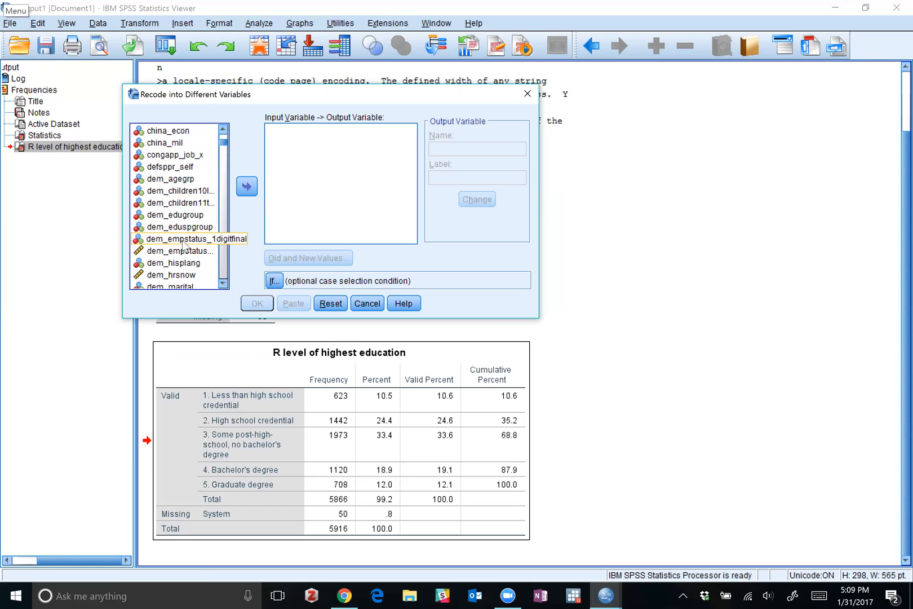
left_click(191, 217)
left_click(247, 186)
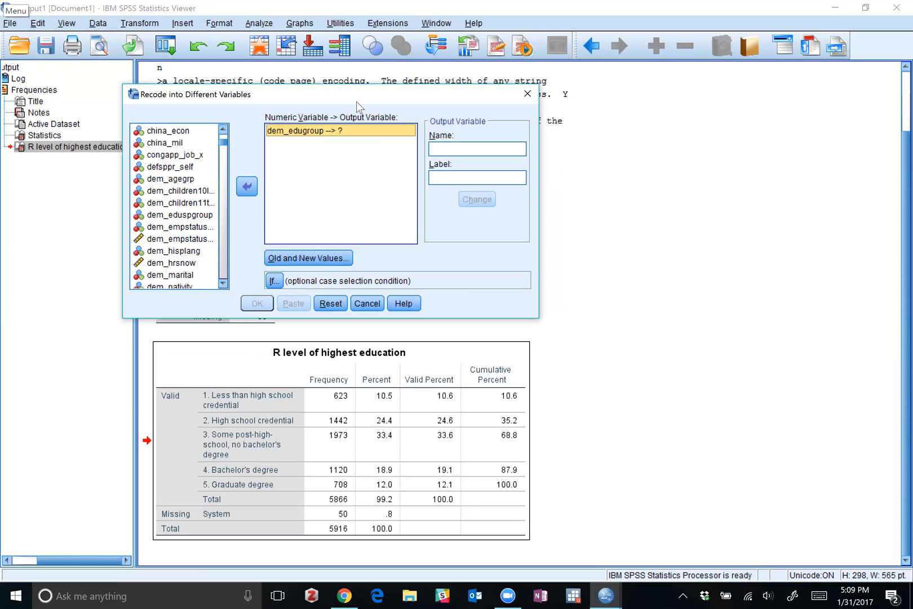
Name the output variable of the recode dem_edugroupre.
left_click_drag(356, 102, 353, 191)
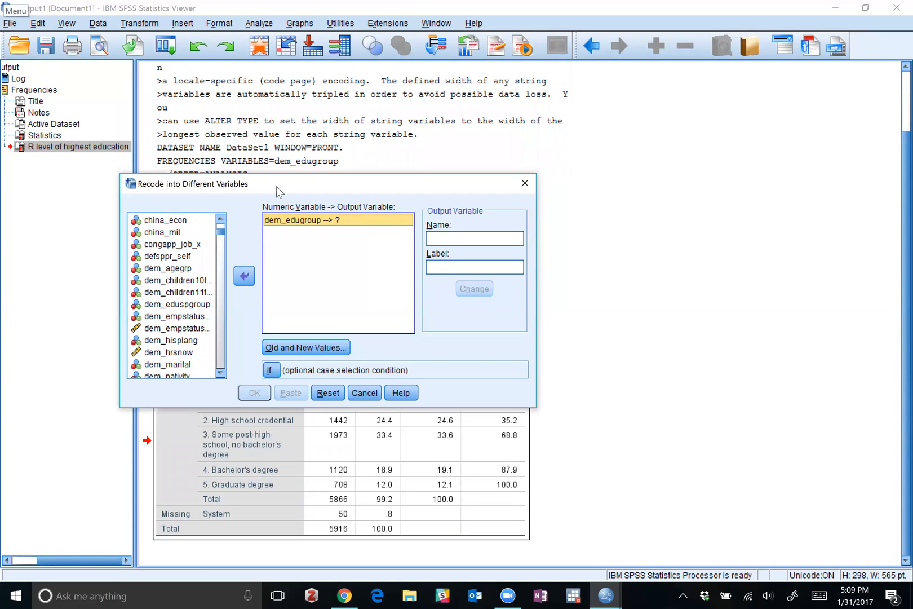
left_click(453, 237)
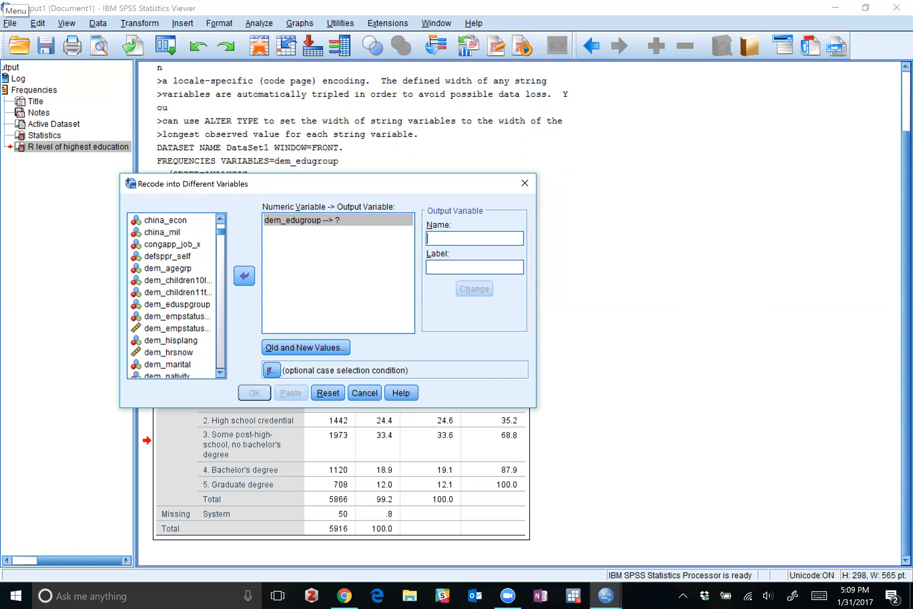
type("dem_edu")
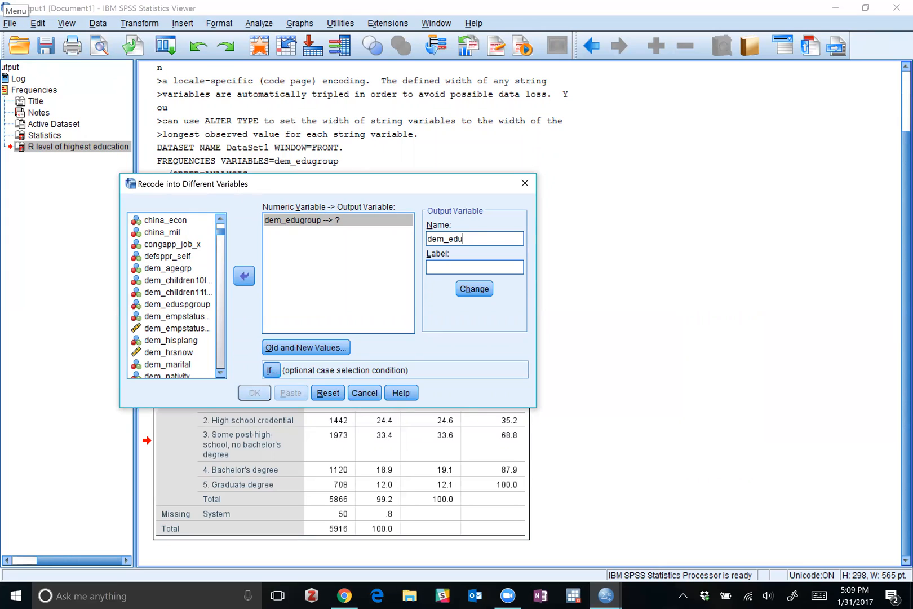
type("R")
key("BackSpace")
type("re")
key("Left")
key("Left")
type("gropu")
key("BackSpace")
key("BackSpace")
key("BackSpace")
type("oup")
type("R")
Label the output variable of the recode "Recode of dem_edugroup".
key("BackSpace")
type("Recode of edugroup")
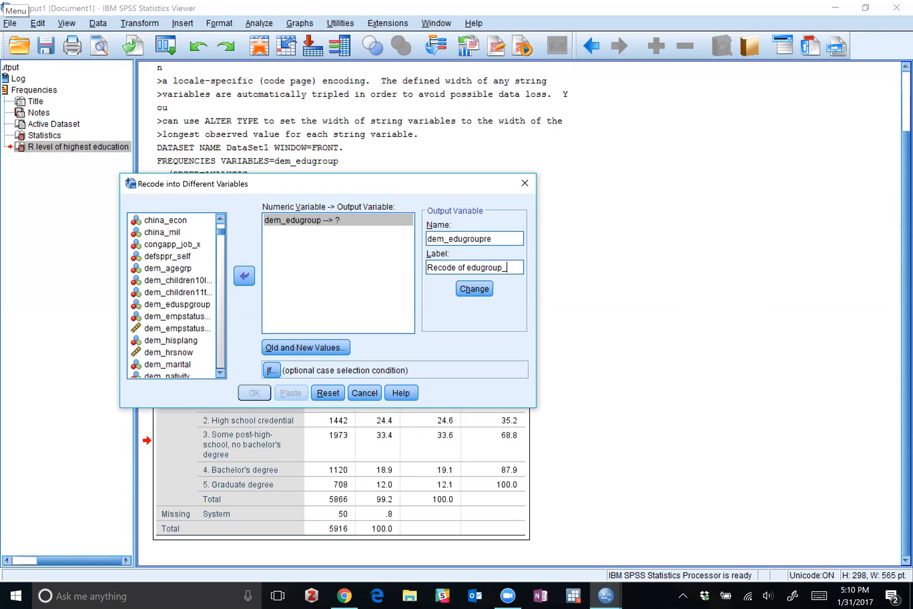
key("BackSpace")
key("BackSpace")
key("BackSpace")
key("BackSpace")
key("BackSpace")
key("BackSpace")
key("BackSpace")
key("BackSpace")
type("dem_edugroup")
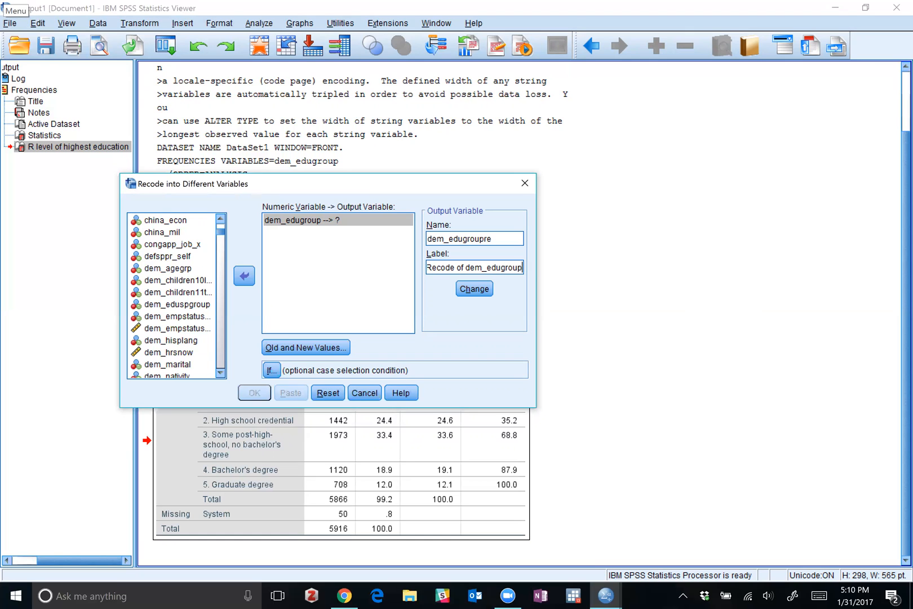
Open the old and new values of the recode and map the old range 1 through 3 to the new value 0.
left_click(313, 348)
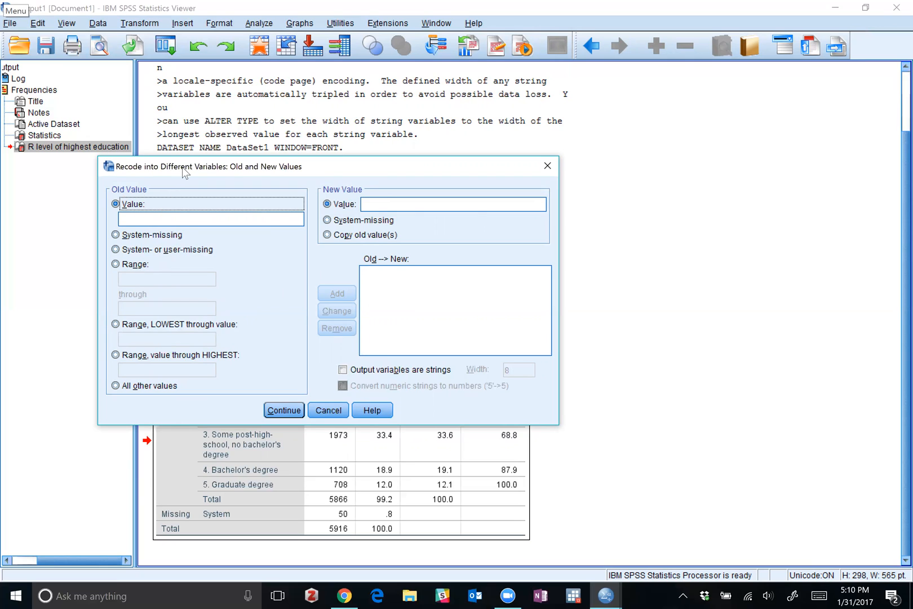
left_click_drag(191, 162, 210, 115)
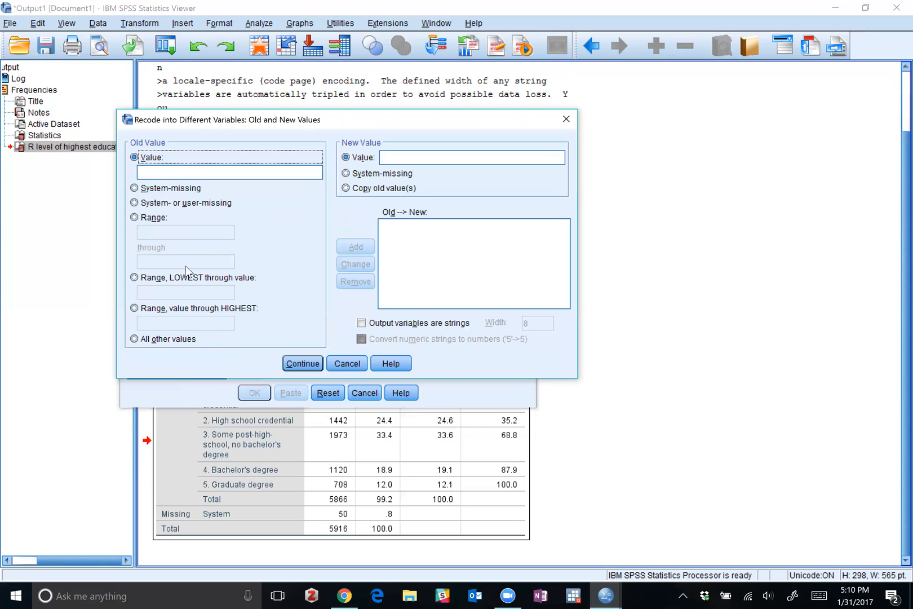
left_click(165, 172)
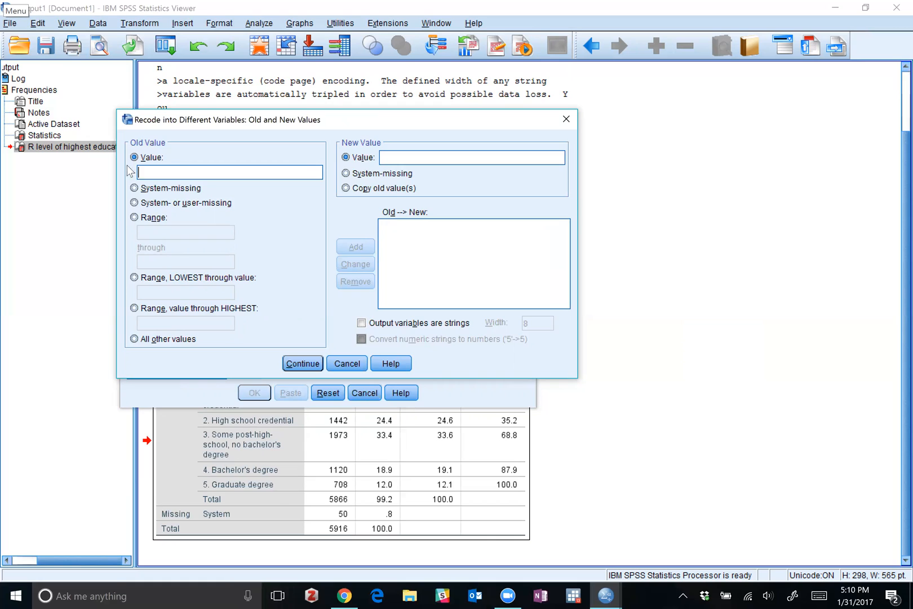
left_click(134, 217)
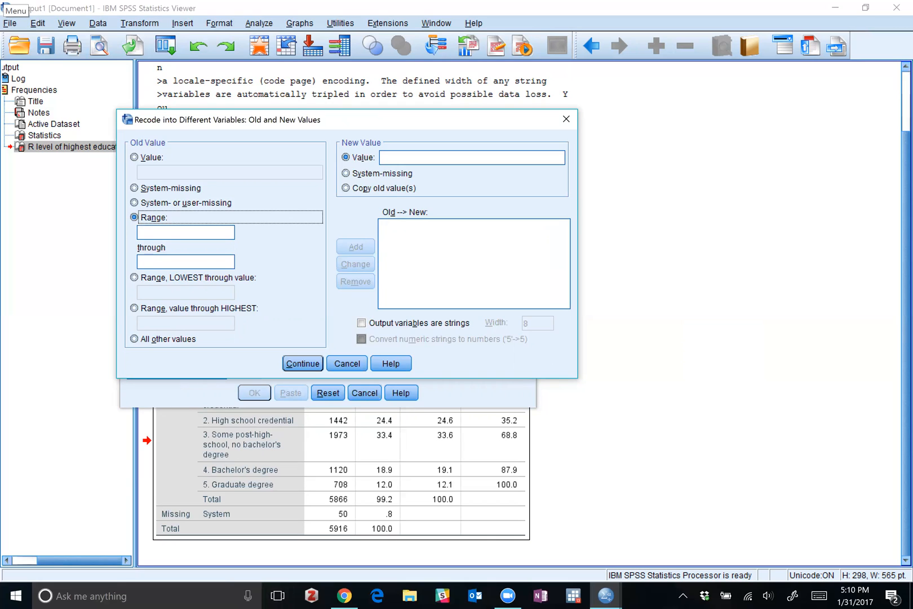
type("1")
key("Tab")
type("3")
key("Tab")
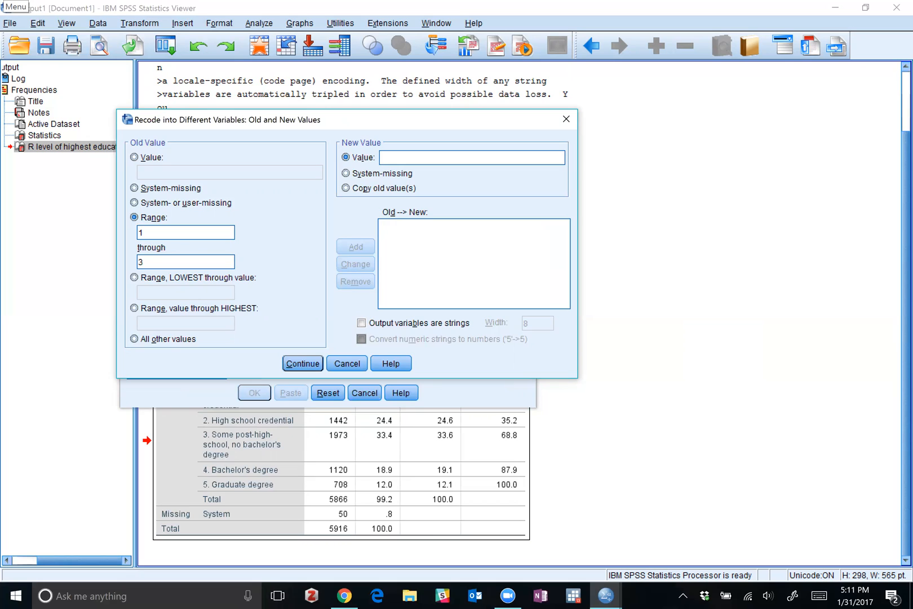
type("0")
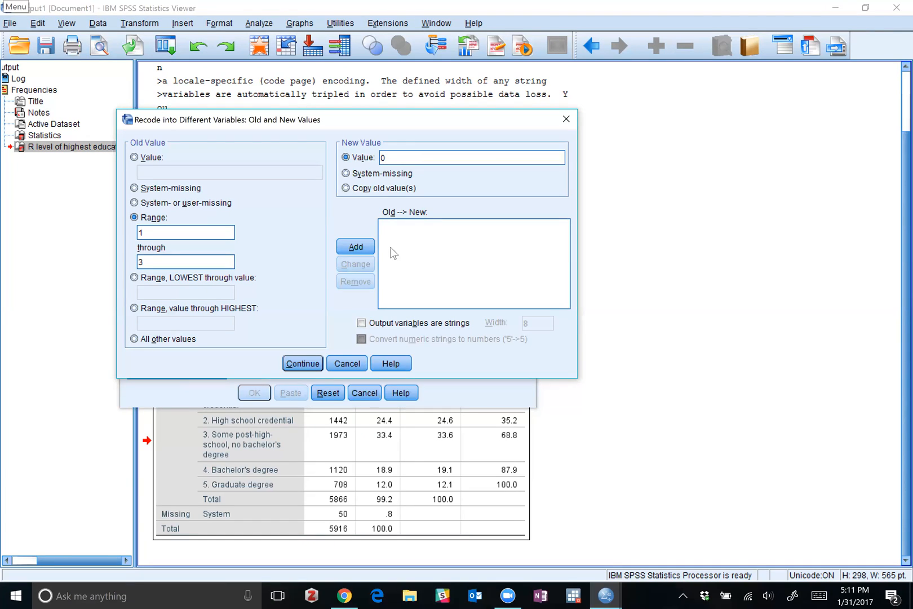
left_click(355, 247)
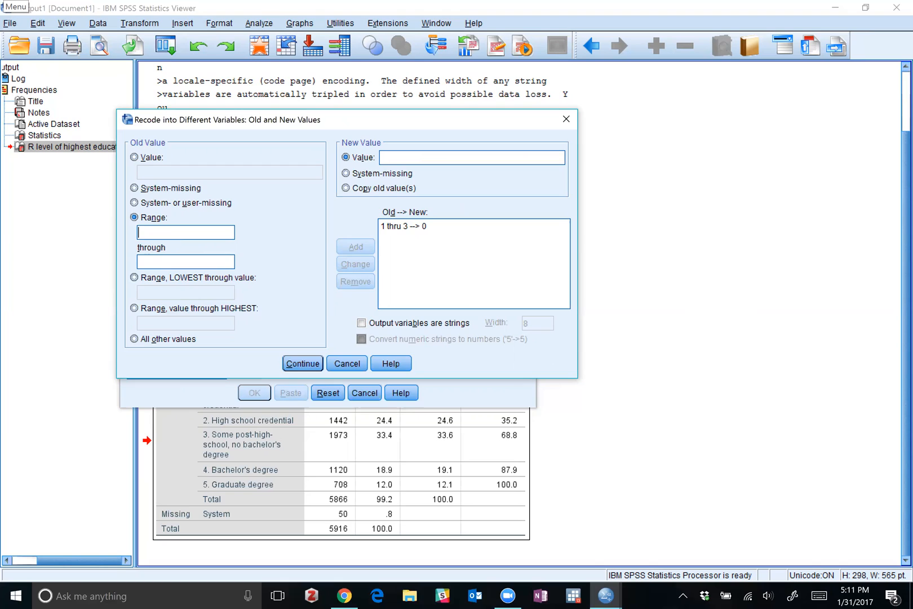
Map the old range 4 through 5 to the new value 1.
type("4")
key("Tab")
type("5")
left_click(395, 158)
type("1")
left_click(352, 244)
left_click(134, 158)
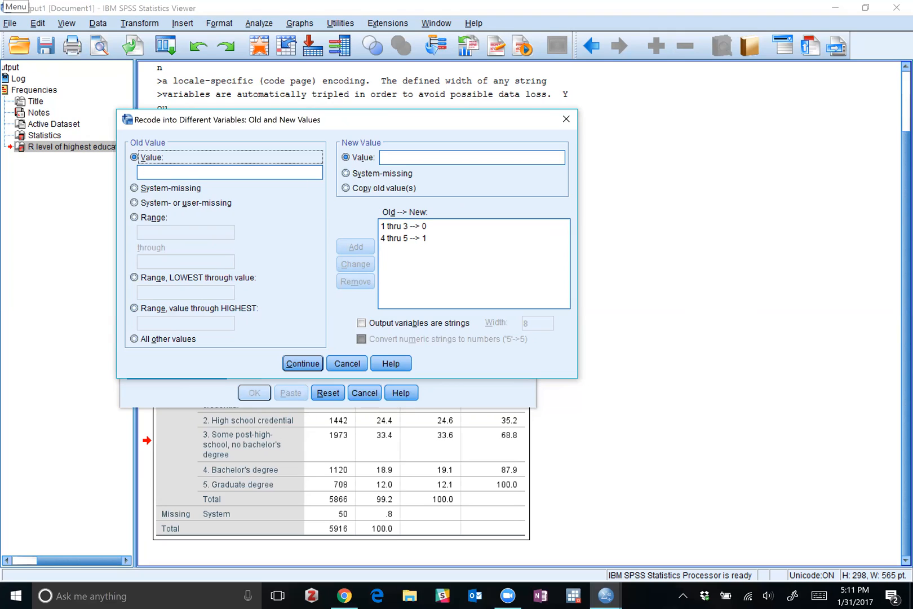
left_click(225, 173)
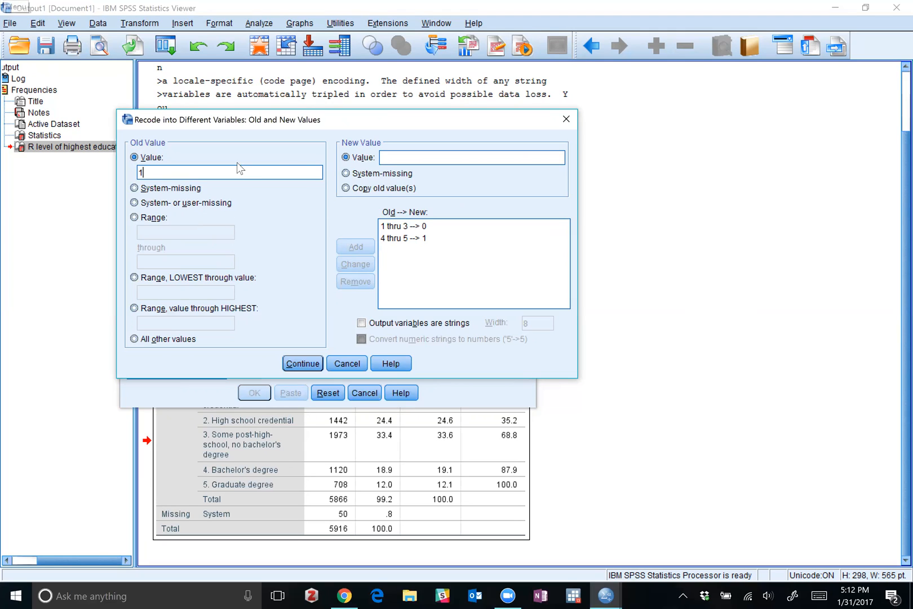
type("0")
left_click(451, 158)
type("1")
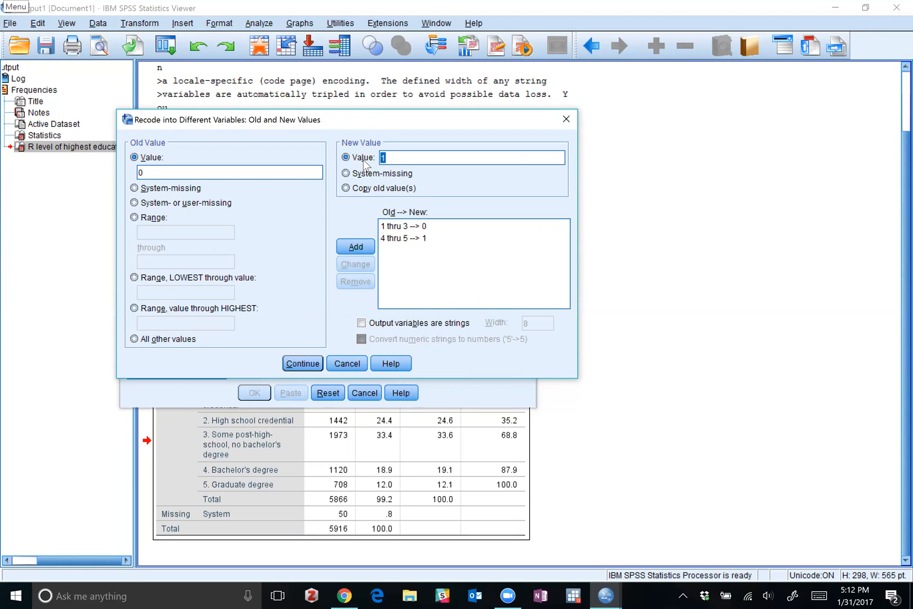
key("BackSpace")
double_click(137, 171)
key("BackSpace")
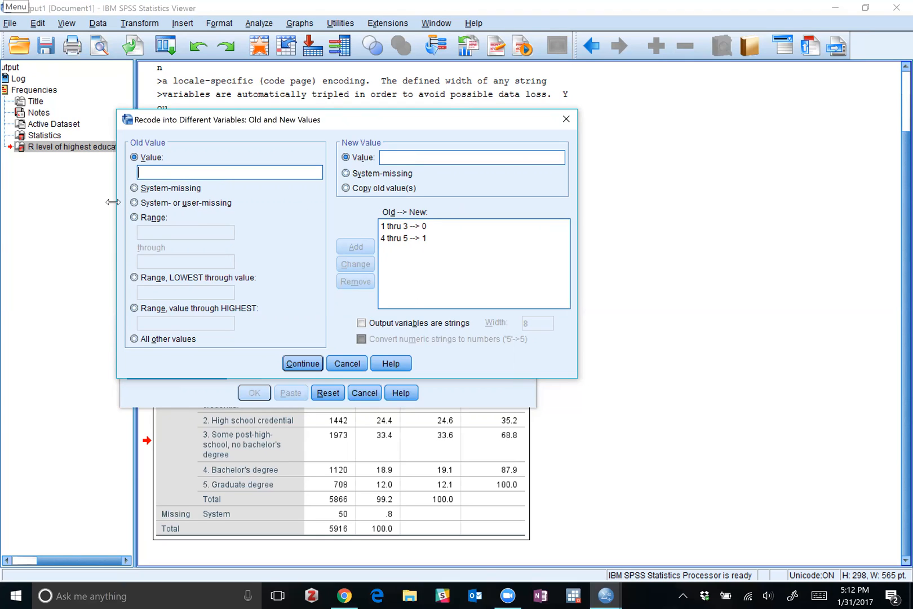
left_click(135, 279)
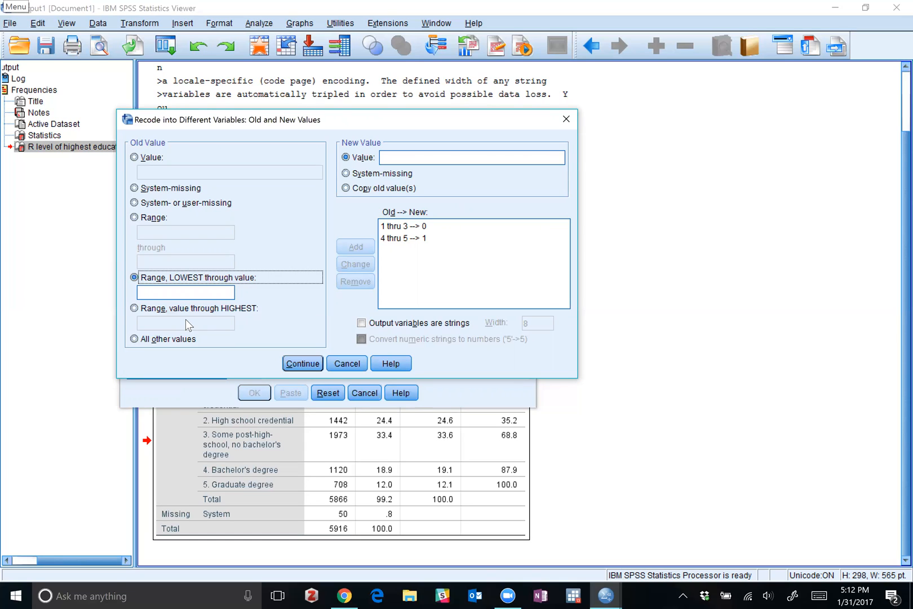
key("Tab")
type("3")
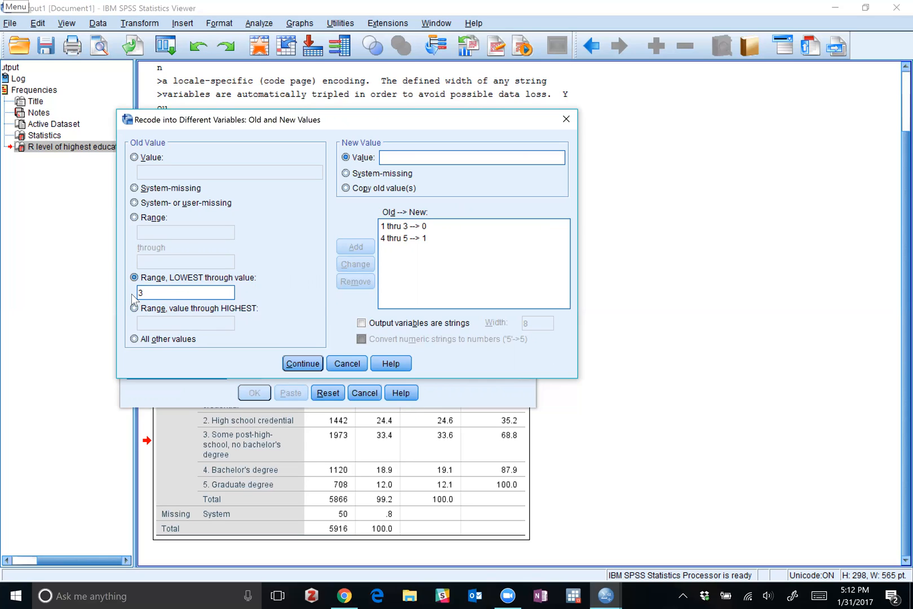
left_click(400, 159)
type("4")
double_click(141, 293)
left_click(136, 307)
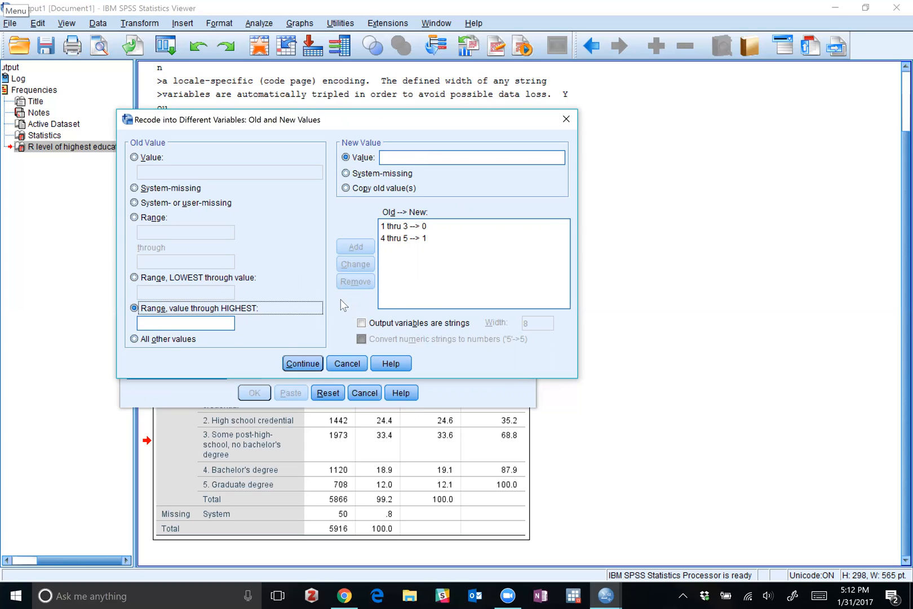
left_click(225, 324)
type("2")
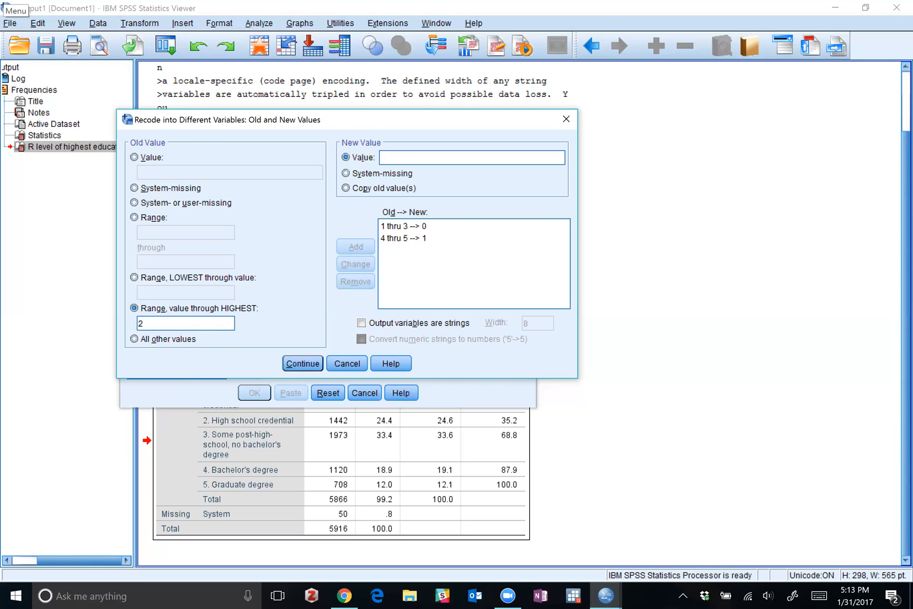
key("BackSpace")
Map system-missing old values to system-missing in the new variable.
left_click(134, 189)
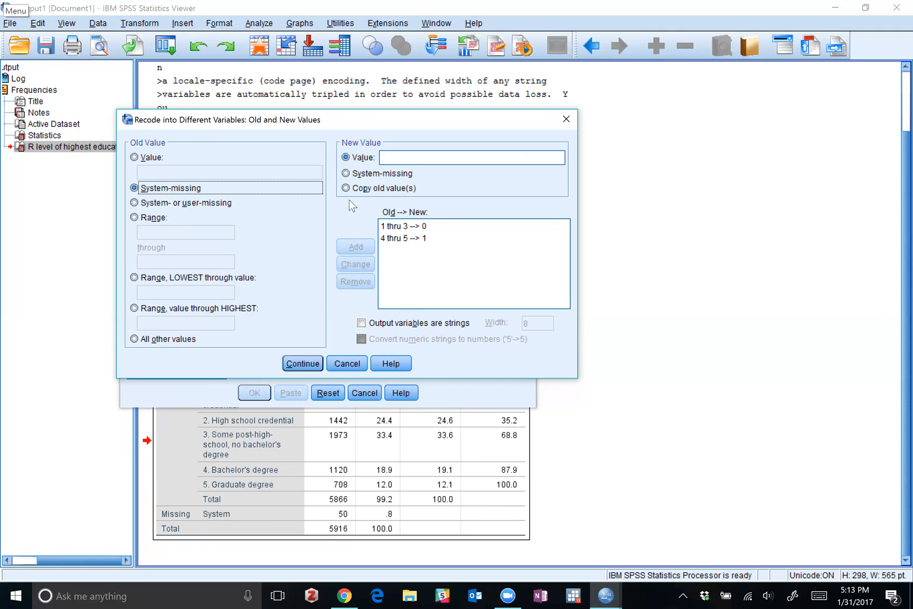
left_click(412, 163)
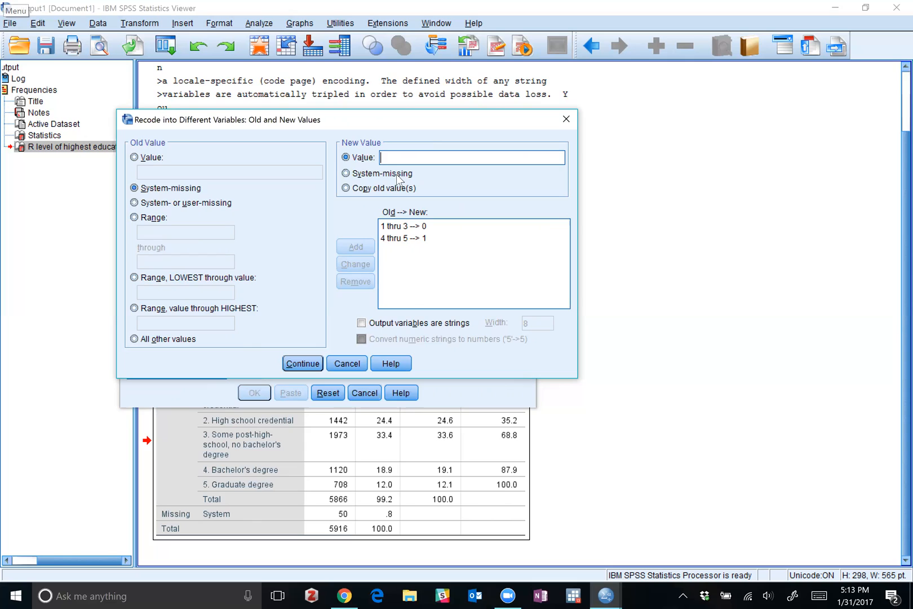
left_click(346, 173)
left_click(355, 248)
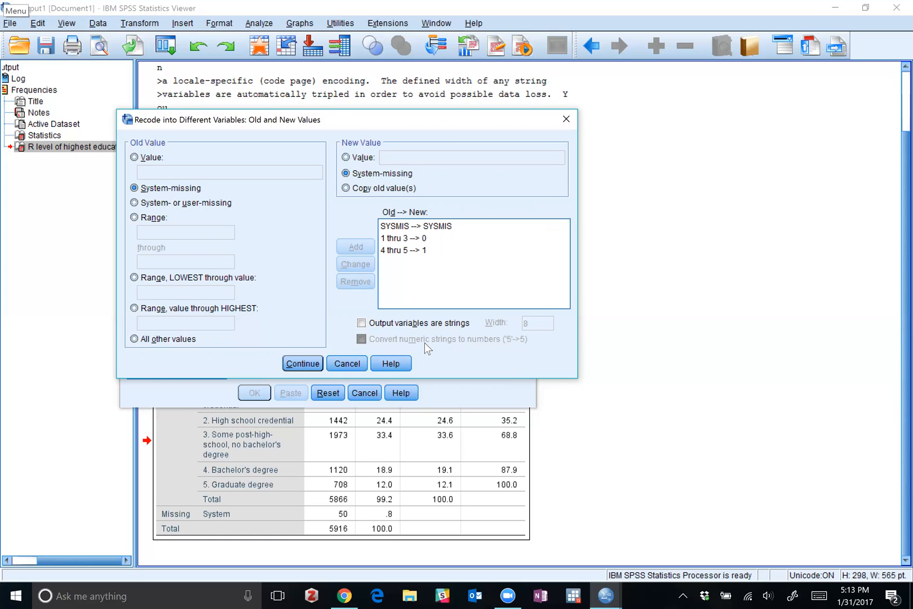
Assign the output name and label to dem_edugroup with the defined value mappings and run the recode.
left_click(303, 364)
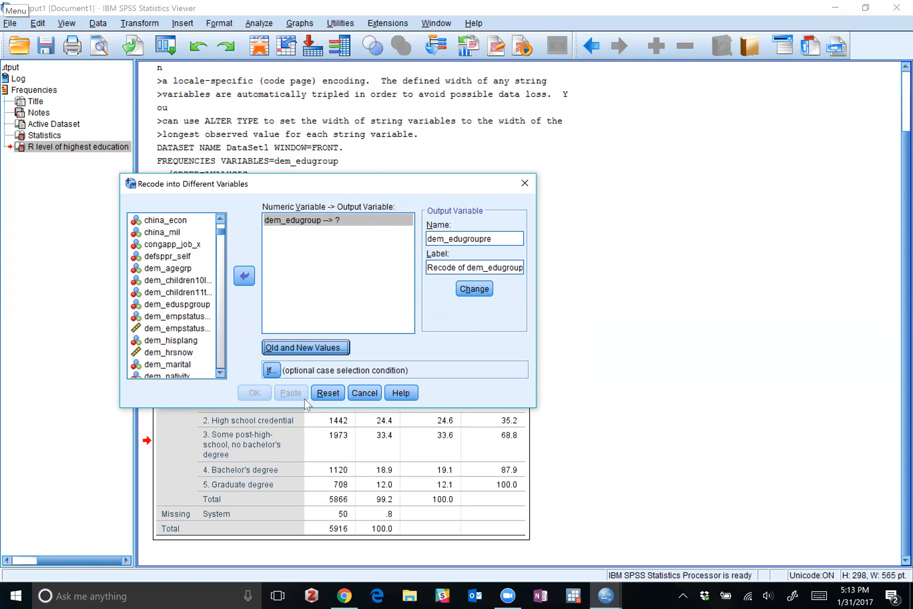
left_click(473, 288)
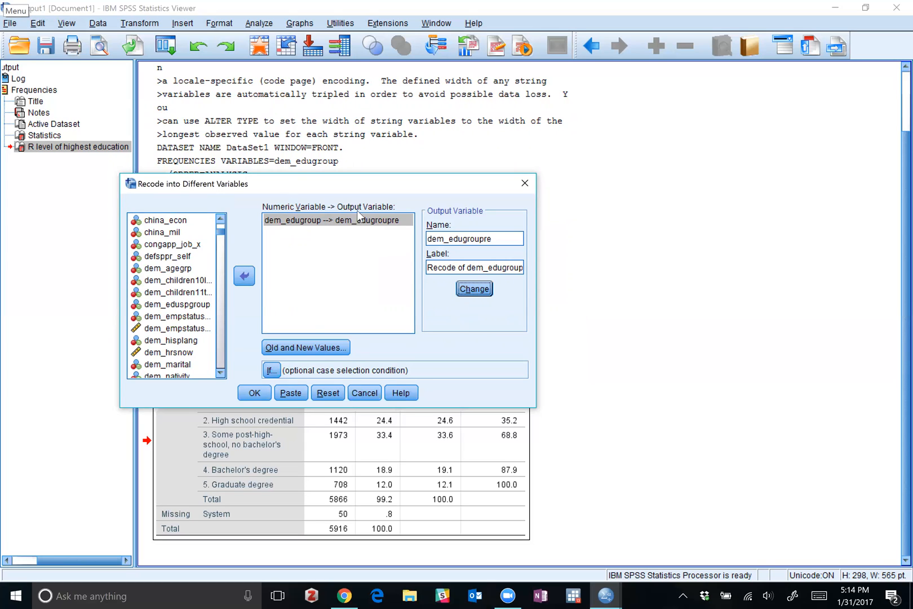
left_click(267, 394)
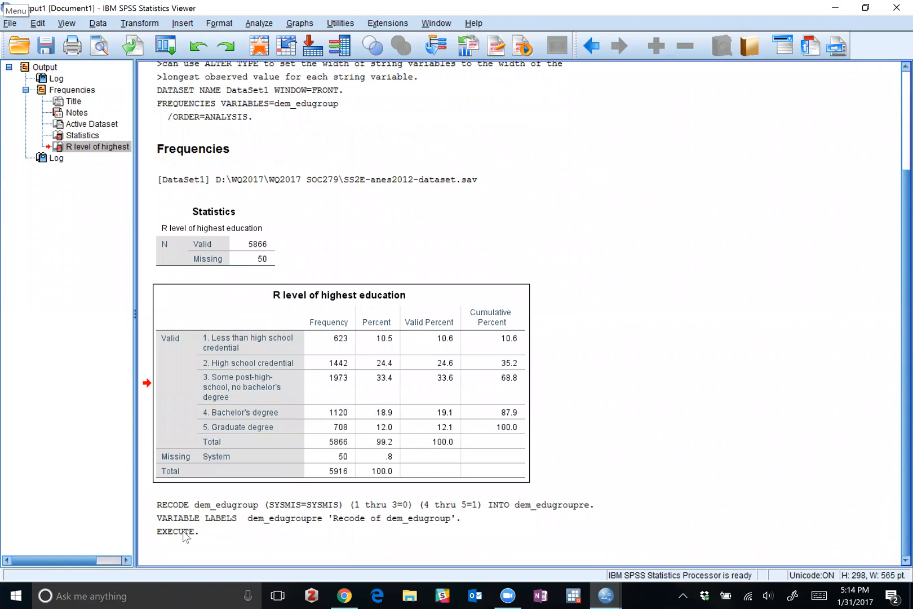
Copy the log block containing the RECODE, VARIABLE LABELS and EXECUTE commands from the output.
left_click(184, 532)
right_click(184, 532)
left_click(208, 501)
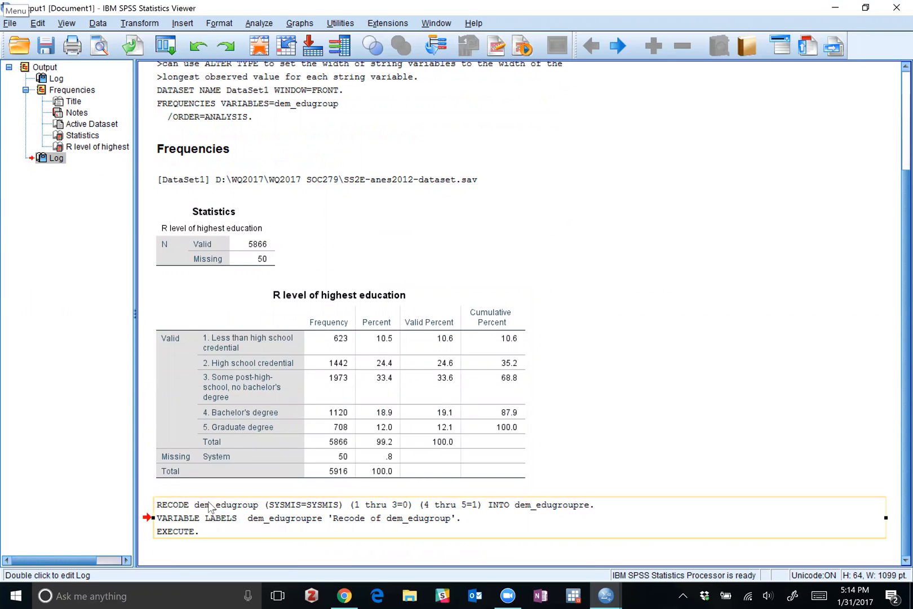
Switch to the Syntax1 window and paste the copied recode commands two lines below the variable comments.
mouse_move(606, 596)
left_click(698, 529)
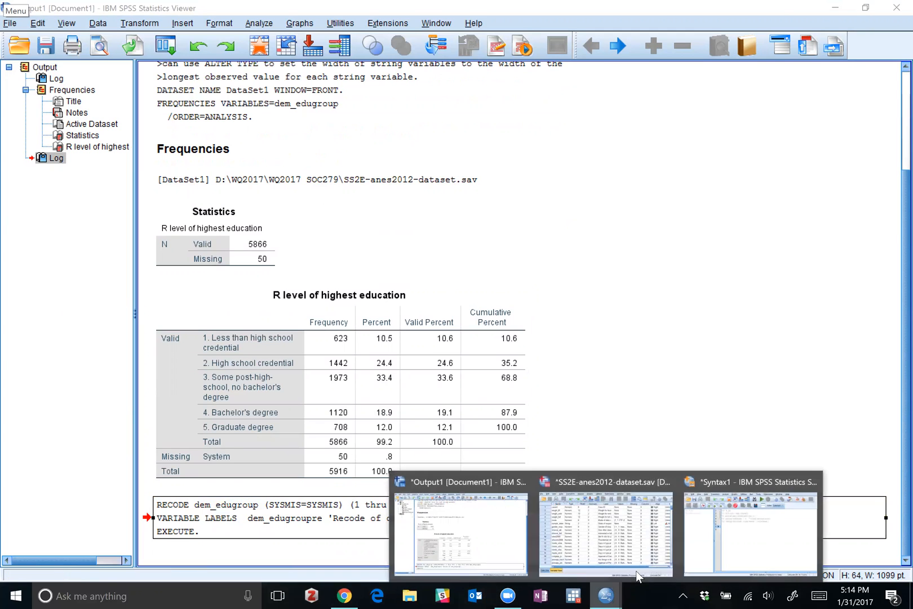
left_click(708, 526)
left_click(619, 594)
left_click(733, 544)
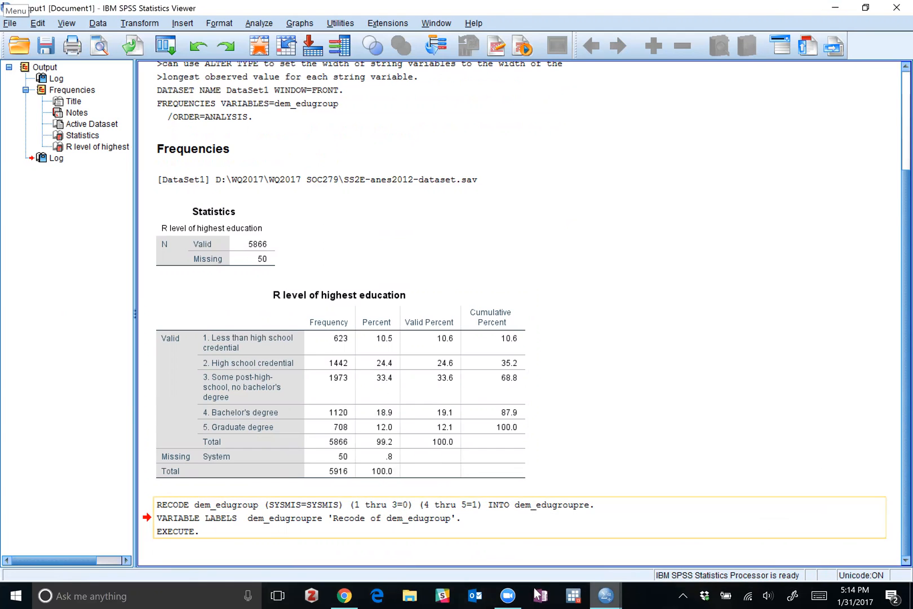
mouse_move(606, 595)
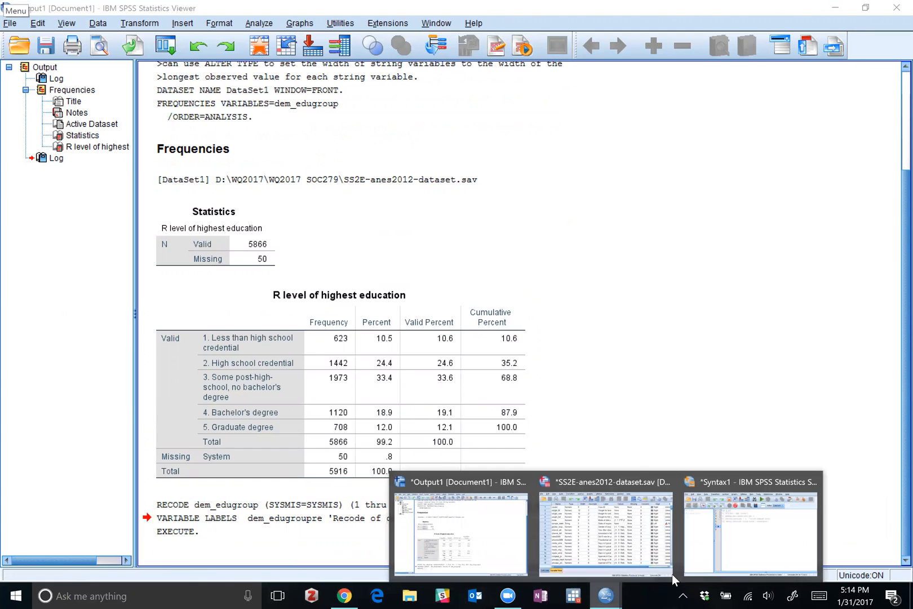
left_click(771, 551)
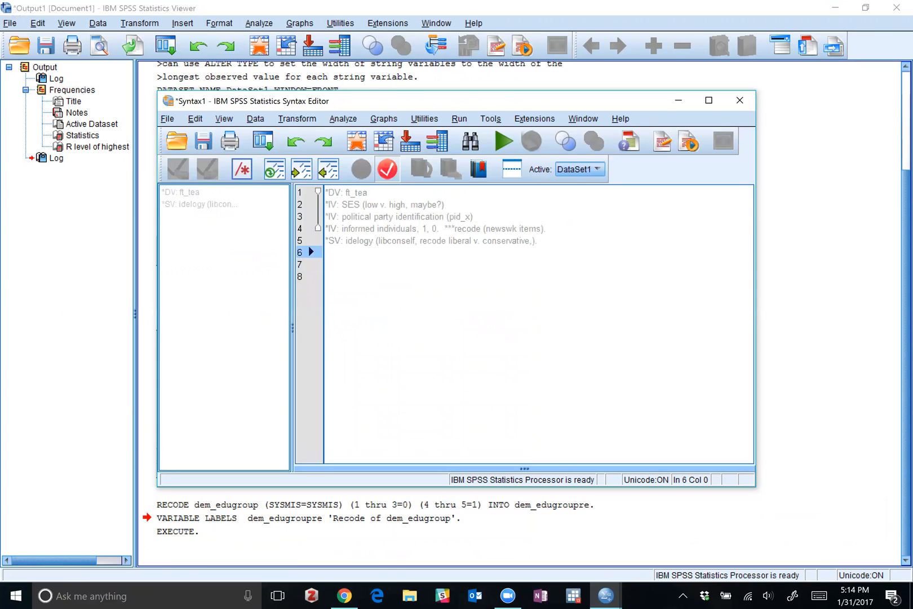
key("Return")
key("Return")
key("ctrl+v")
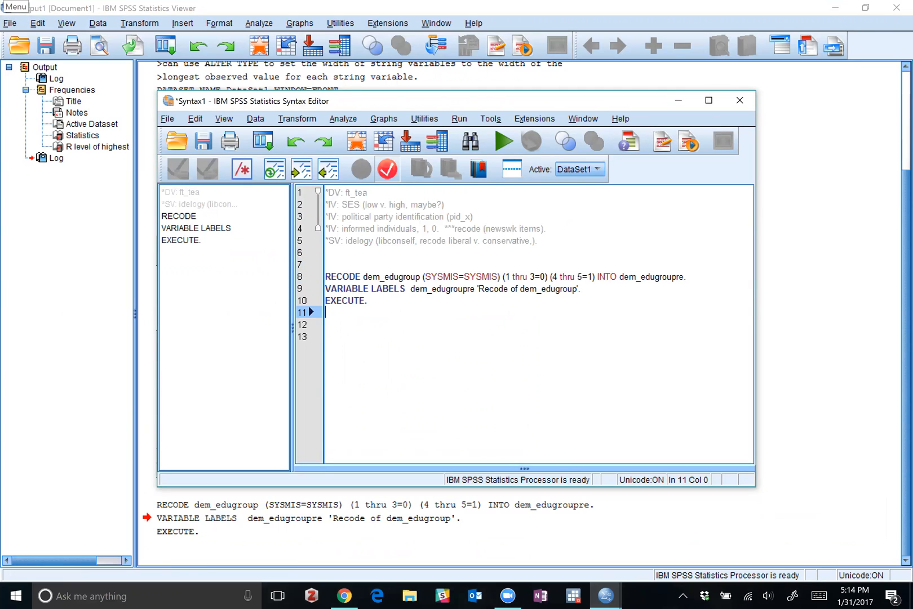
Review the education frequency table and recode log in the output against the pasted recode commands in Syntax1.
left_click(802, 182)
scroll(360, 297, "up", 2)
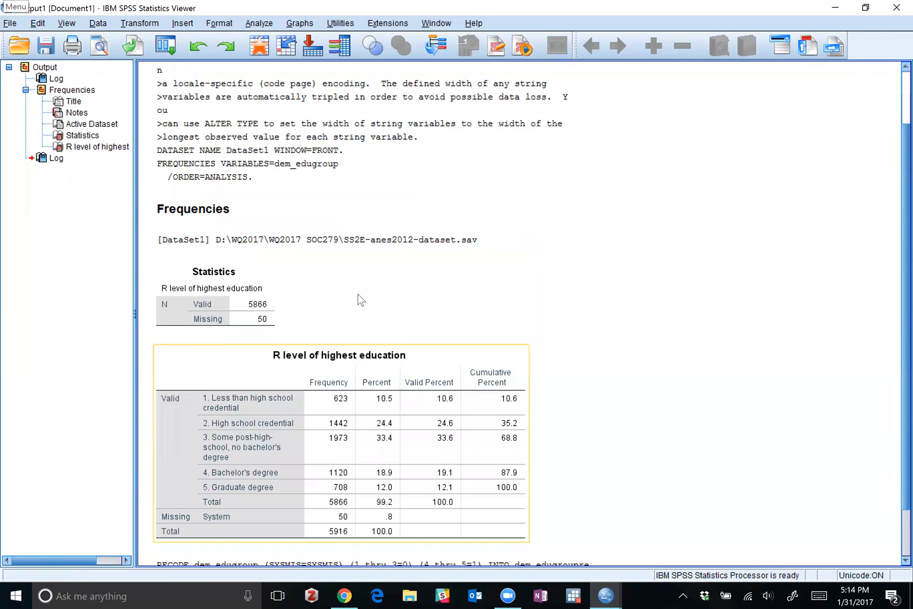
scroll(362, 299, "down", 2)
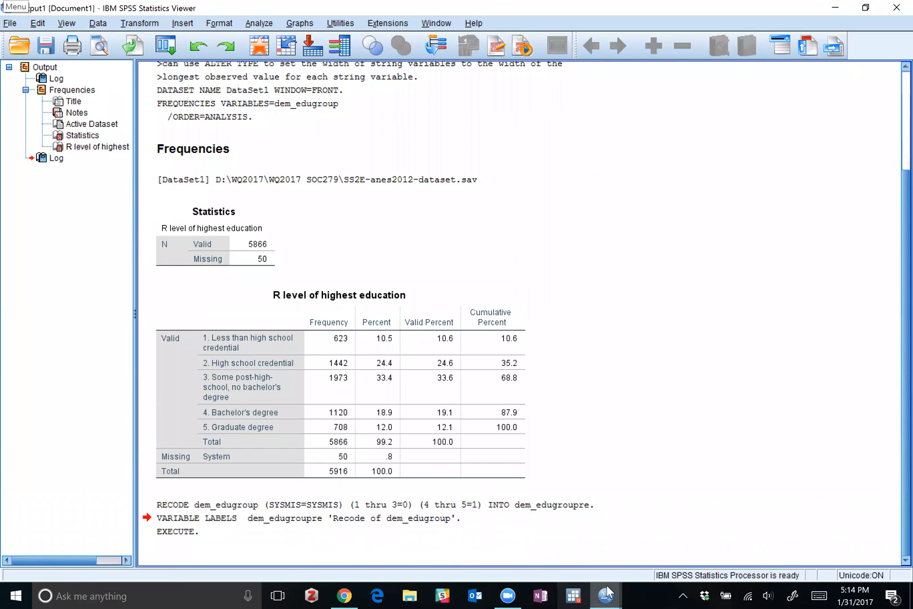
mouse_move(605, 595)
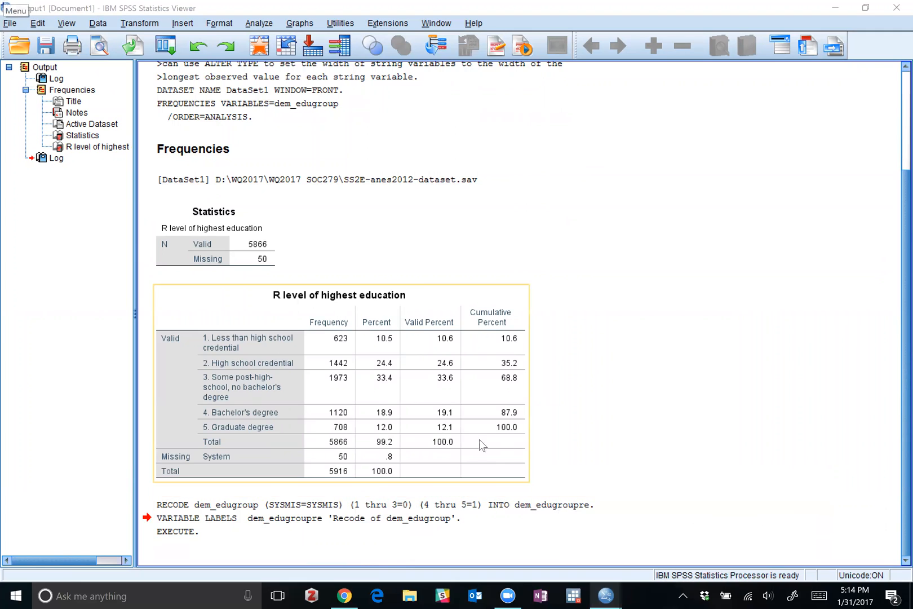
left_click(747, 527)
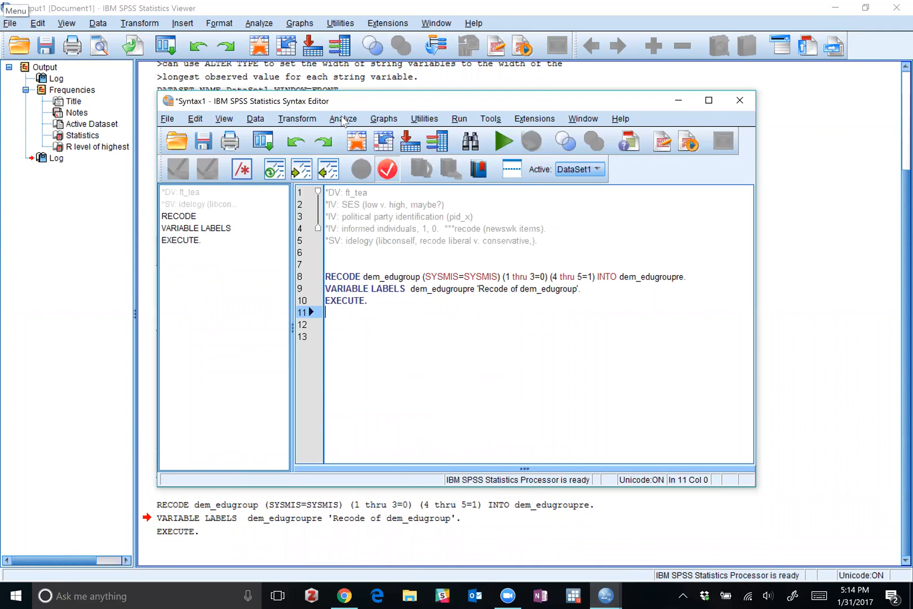
left_click_drag(326, 313, 325, 277)
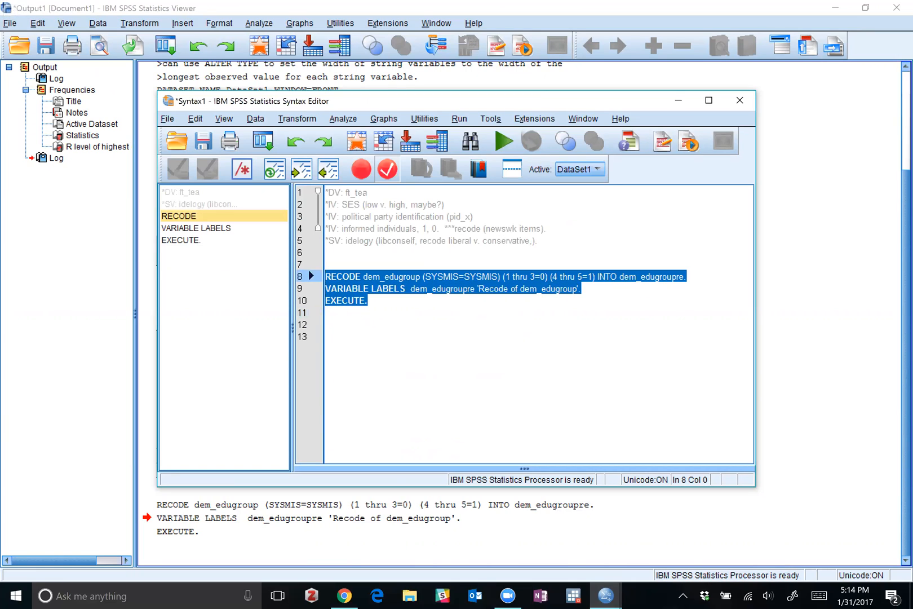
left_click(325, 337)
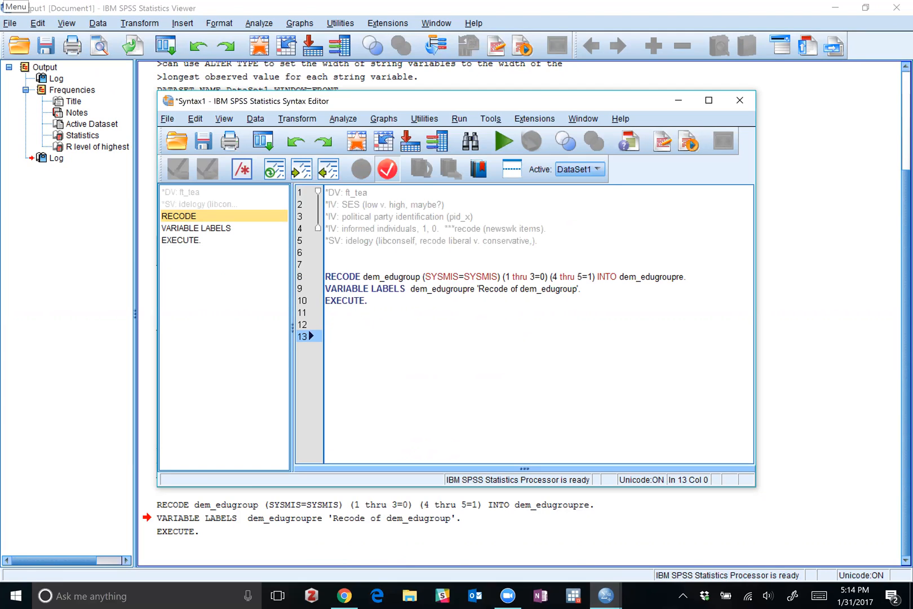
Copy the first log block, containing the GET FILE and FREQUENCIES commands, from the output.
left_click_drag(325, 313, 325, 277)
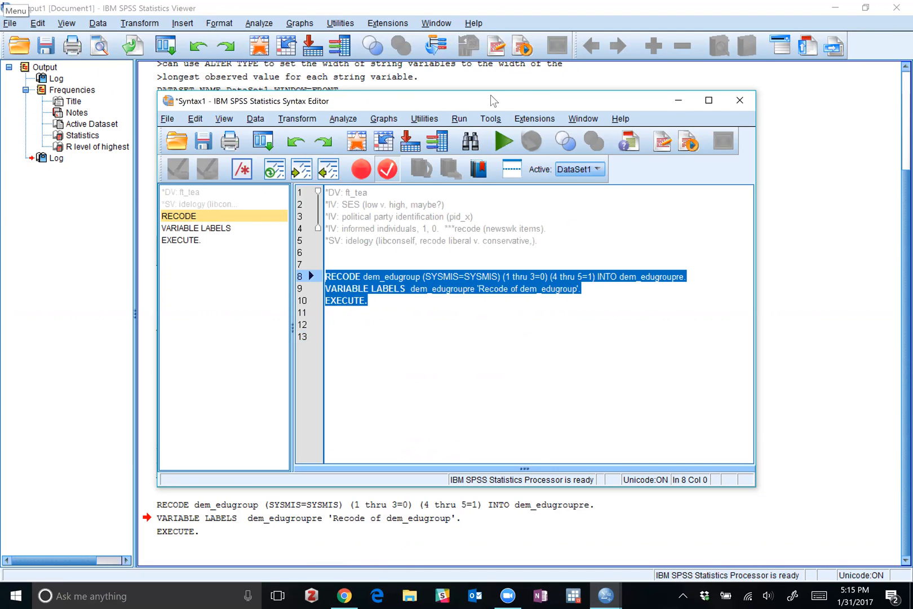
left_click_drag(490, 94, 558, 72)
left_click(613, 502)
left_click(475, 372)
scroll(474, 370, "up", 3)
left_click(233, 267)
left_click(226, 236)
right_click(225, 234)
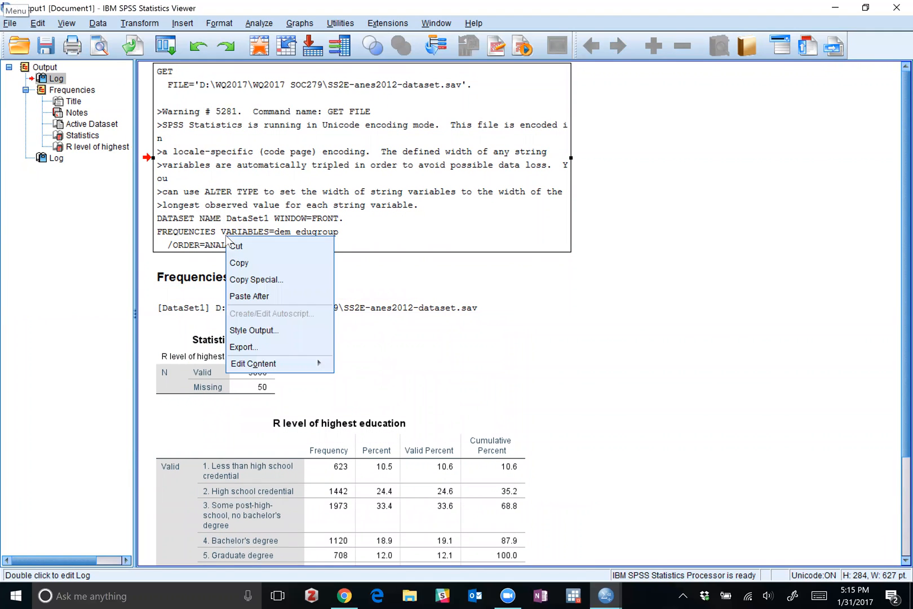
left_click(232, 268)
Switch to the Syntax1 window and paste the copied log between the variable comments and the RECODE command.
mouse_move(606, 595)
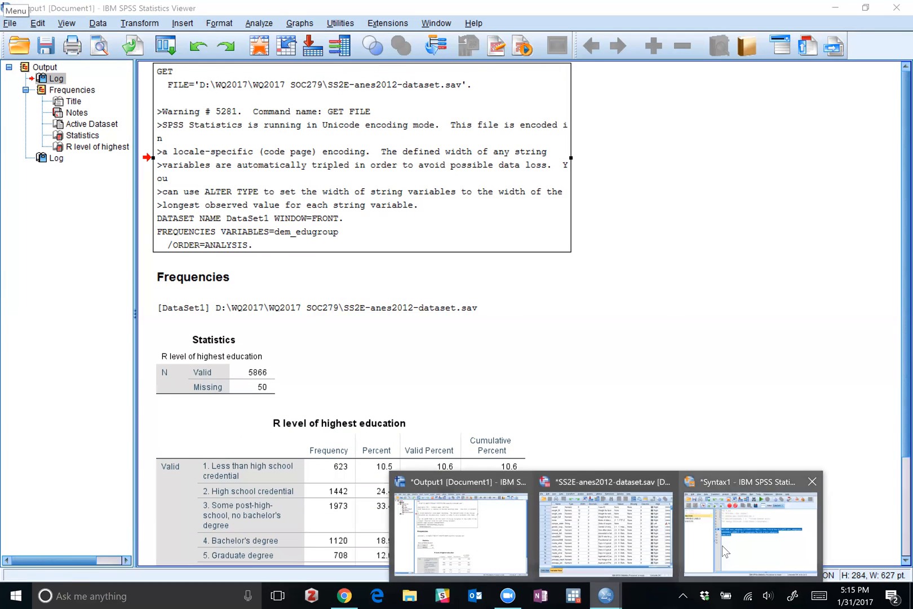
left_click(723, 546)
left_click(408, 226)
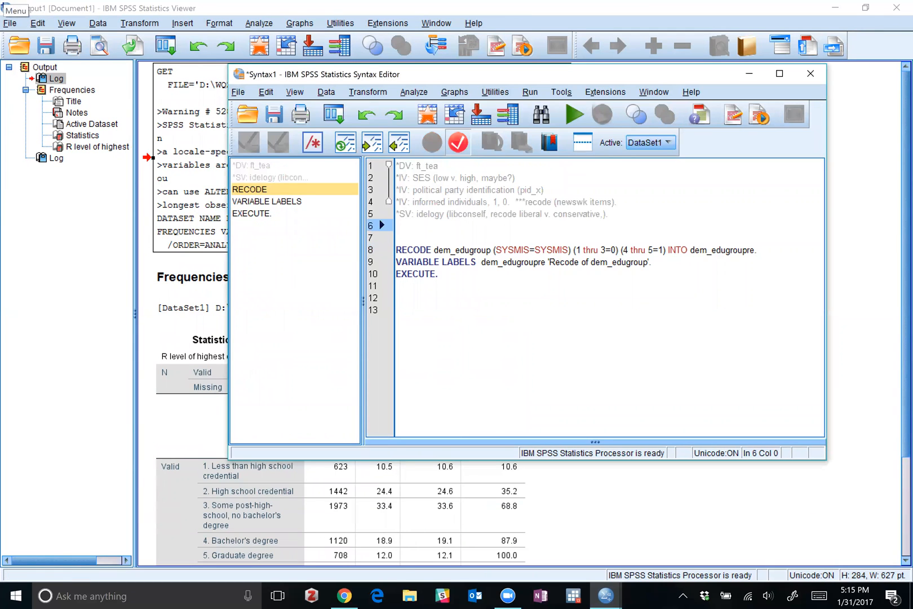
key("Return")
key("Return")
key("ctrl+v")
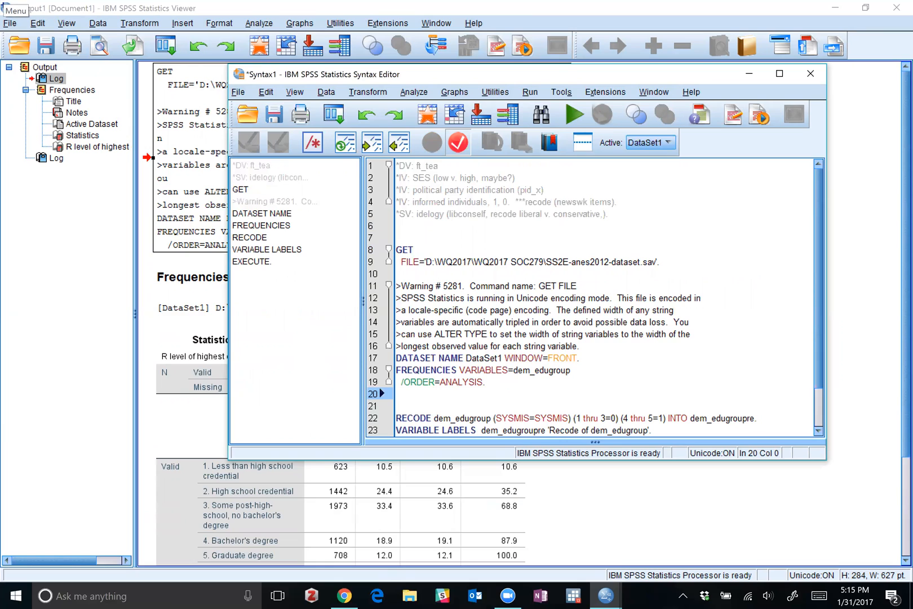
Delete the pasted GET FILE command and warning text, and put a *SES* heading comment in their place.
left_click_drag(580, 346, 395, 249)
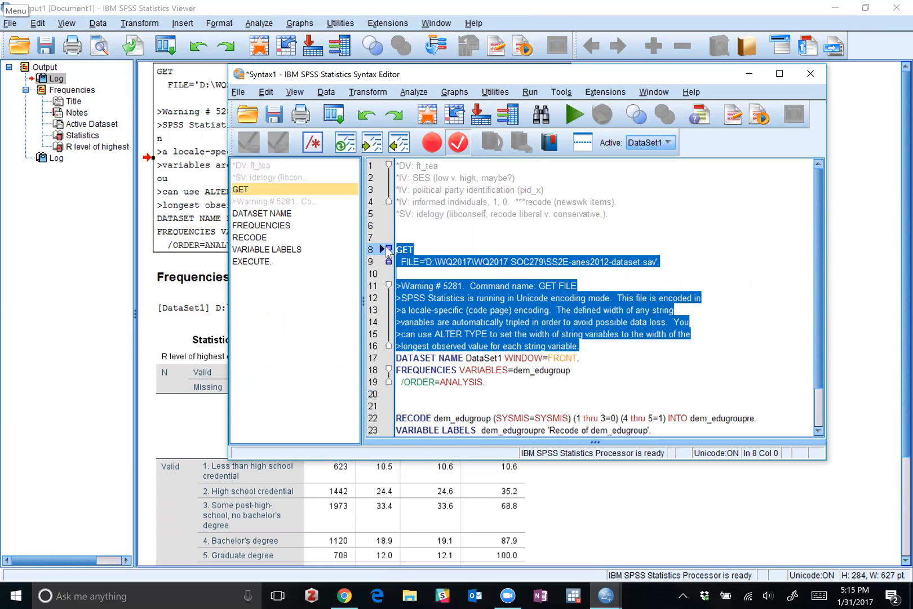
key("Delete")
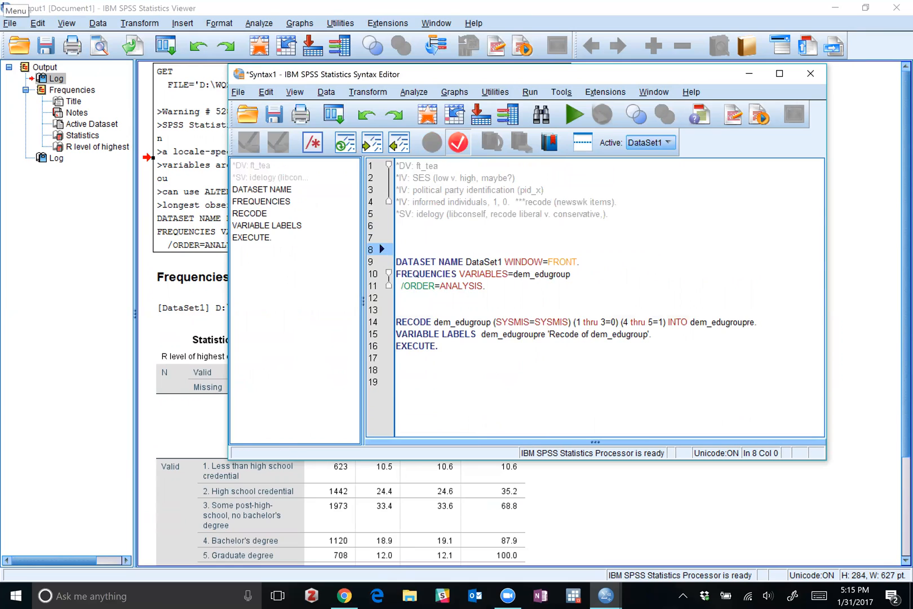
type("*")
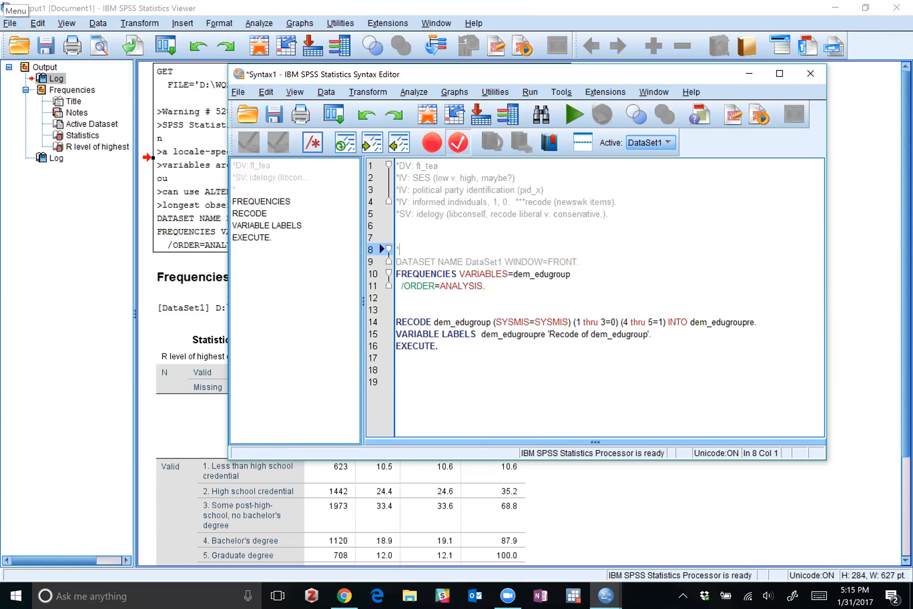
type("SES*")
key("Return")
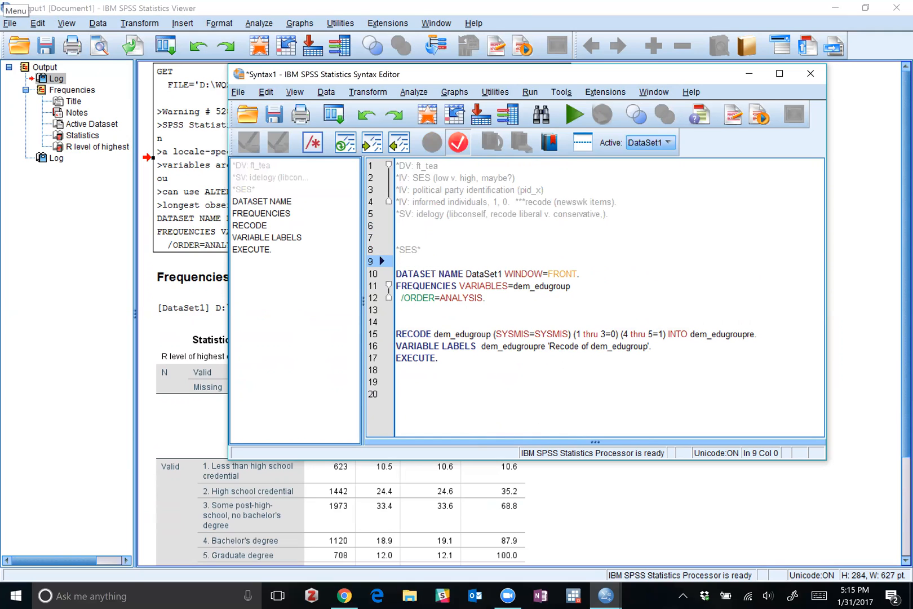
Remove the DATASET NAME line and move the RECODE, VARIABLE LABELS and EXECUTE commands directly below the *SES* comment.
left_click(397, 309)
left_click_drag(486, 298, 581, 274)
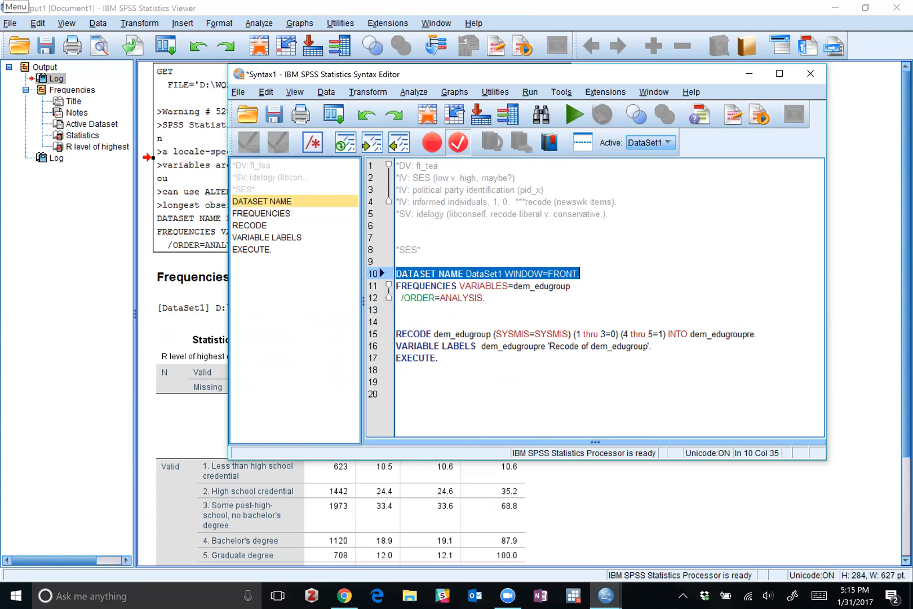
key("BackSpace")
left_click_drag(438, 358, 396, 334)
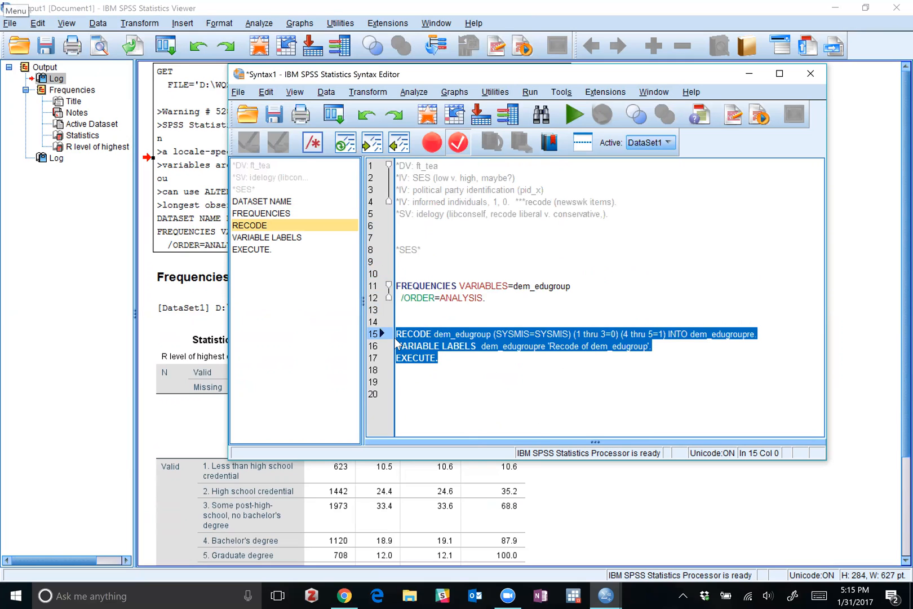
key("BackSpace")
left_click(398, 261)
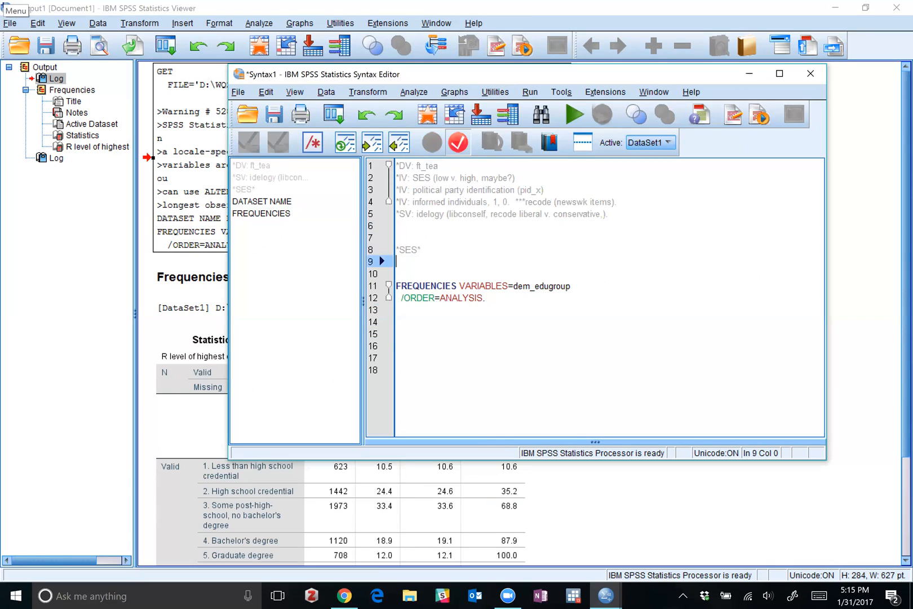
type("RECODE dem_edugroup (SYSMIS=SYSMIS) (1 thru 3=0) (4 thru 5=1) INTO dem_edugroupre VARIABLE LABELS  dem_edugroupre 'Recode of dem_edugroup'. EXECUTE.")
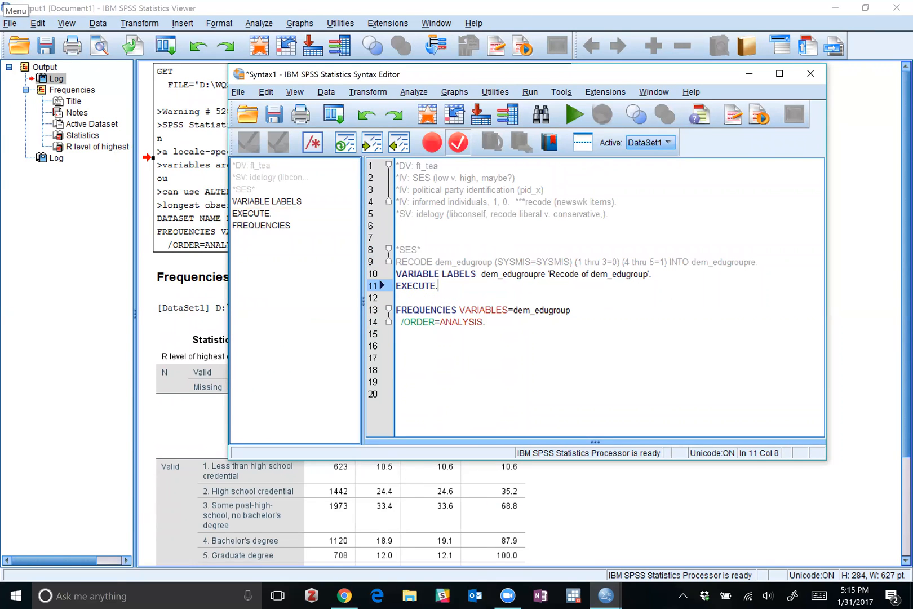
Change the variable in the FREQUENCIES command to dem_edugroupre, matching the name in the VARIABLE LABELS line.
left_click(486, 322)
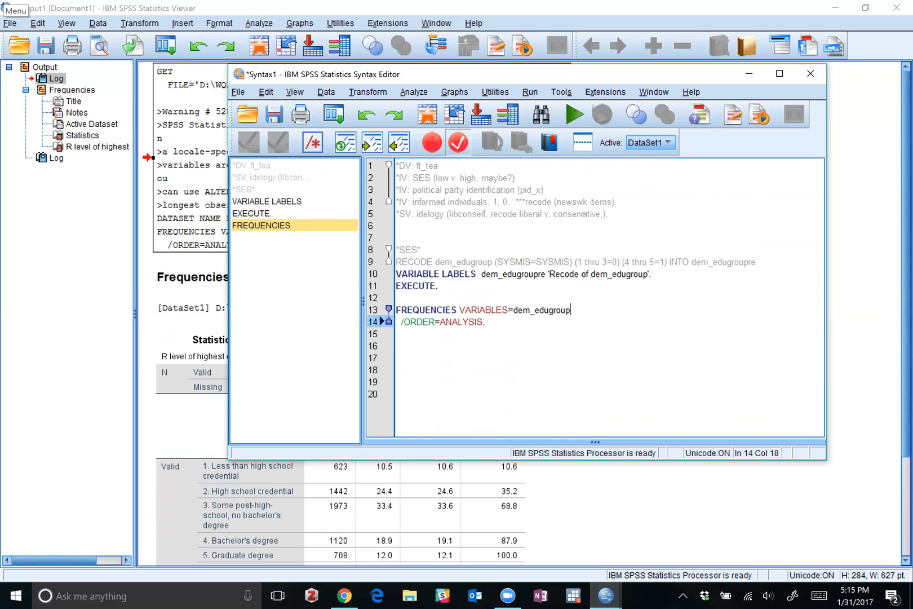
left_click(571, 310)
type("re")
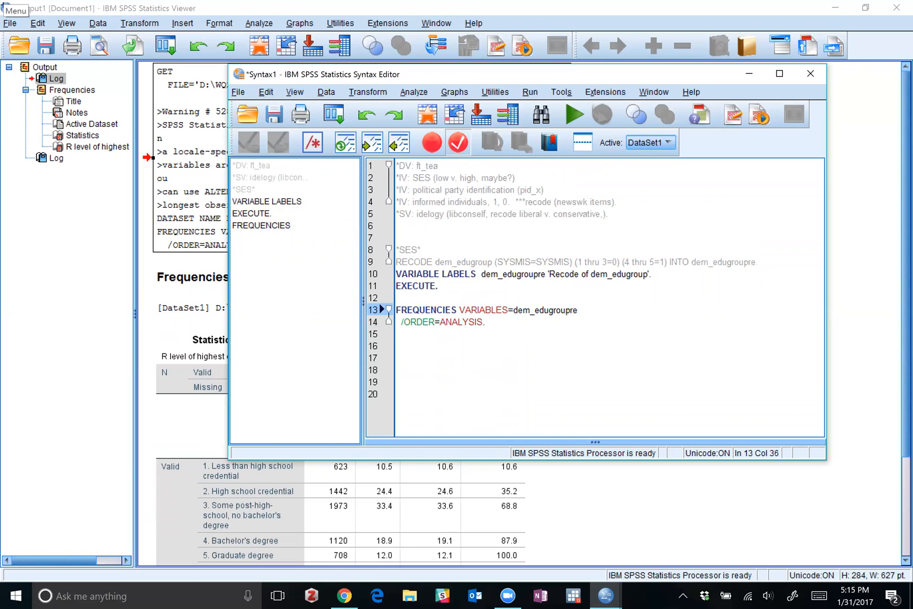
left_click_drag(546, 273, 481, 274)
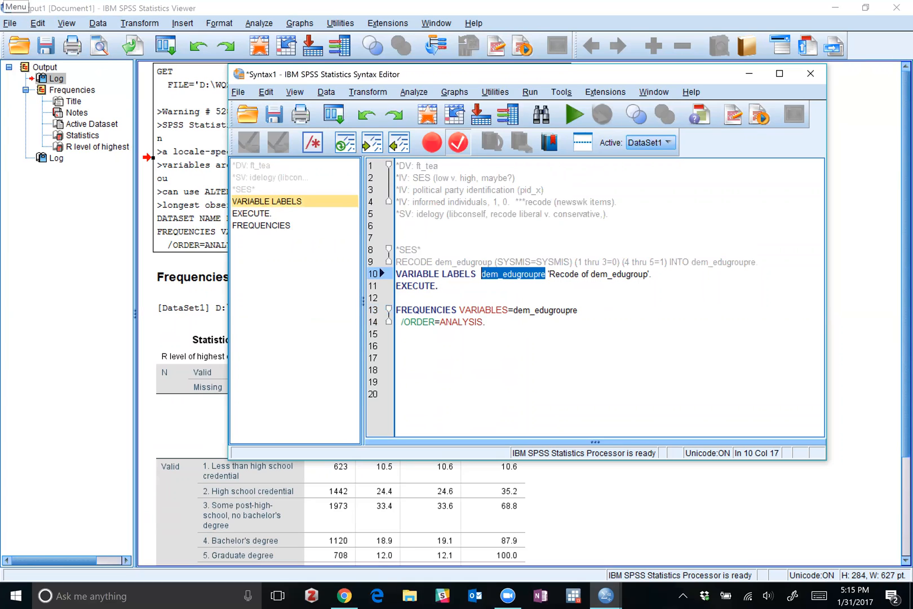
Start a comment line below the RECODE command reading "*SES=dem_edugroupre".
left_click(760, 262)
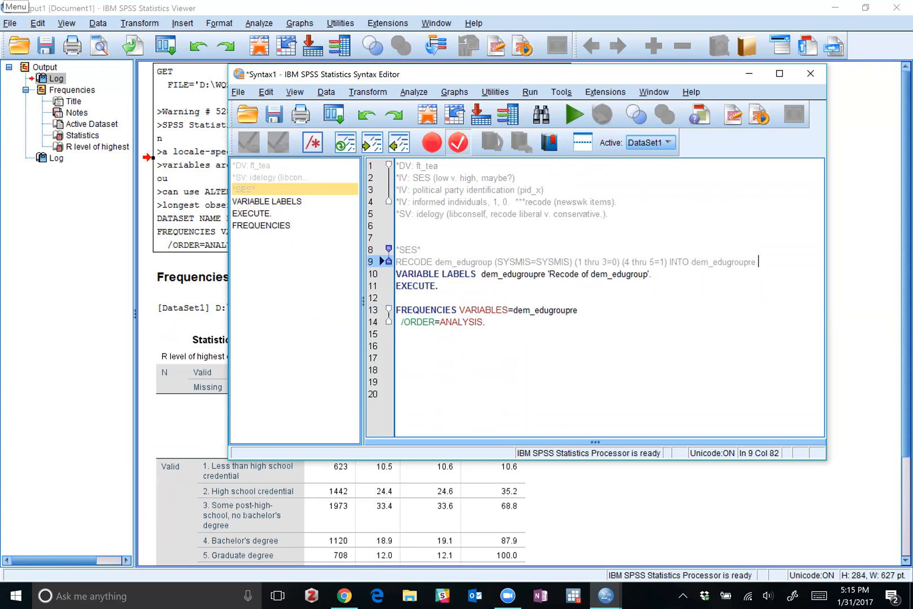
key("Return")
type("*")
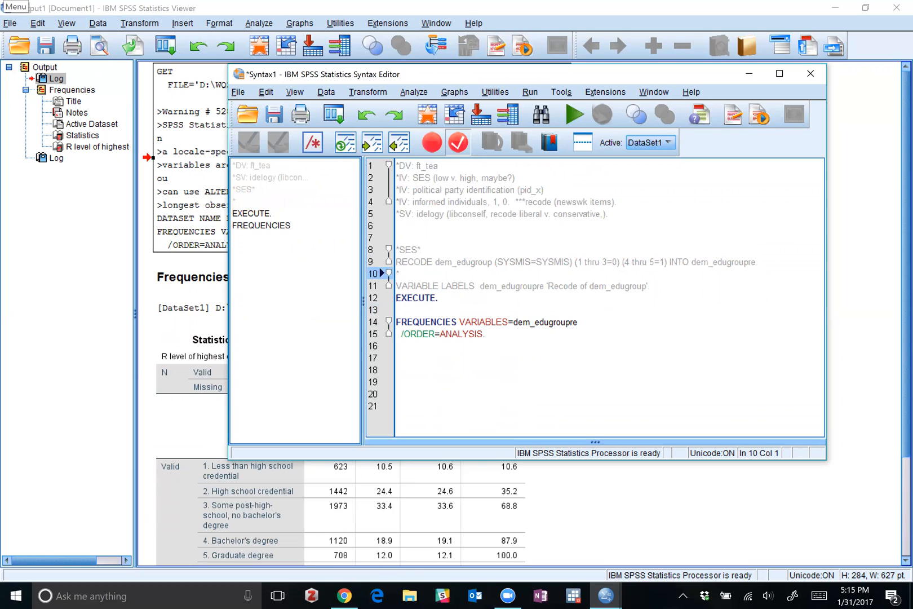
type("E")
key("BackSpace")
type("SES sup")
key("BackSpace")
key("BackSpace")
key("BackSpace")
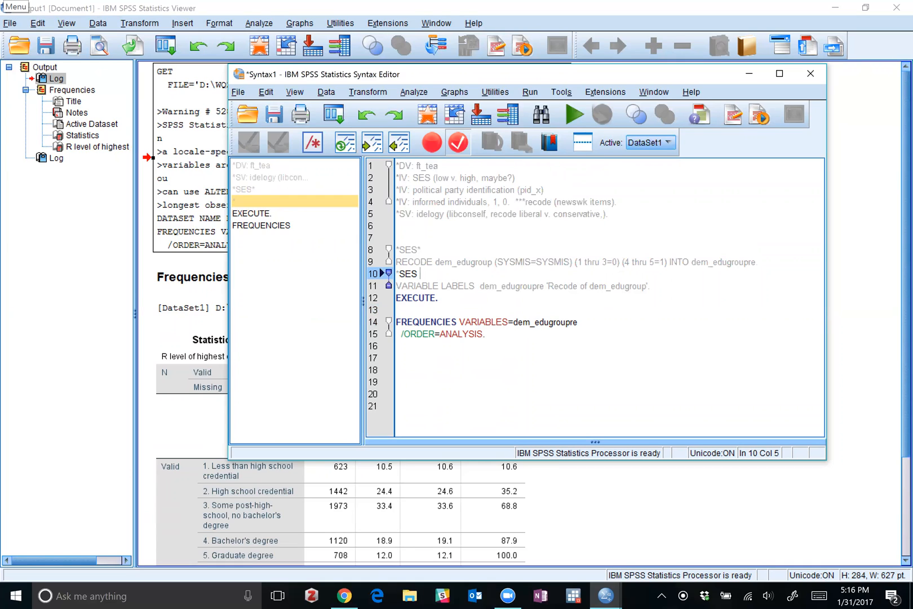
key("BackSpace")
type("=edu")
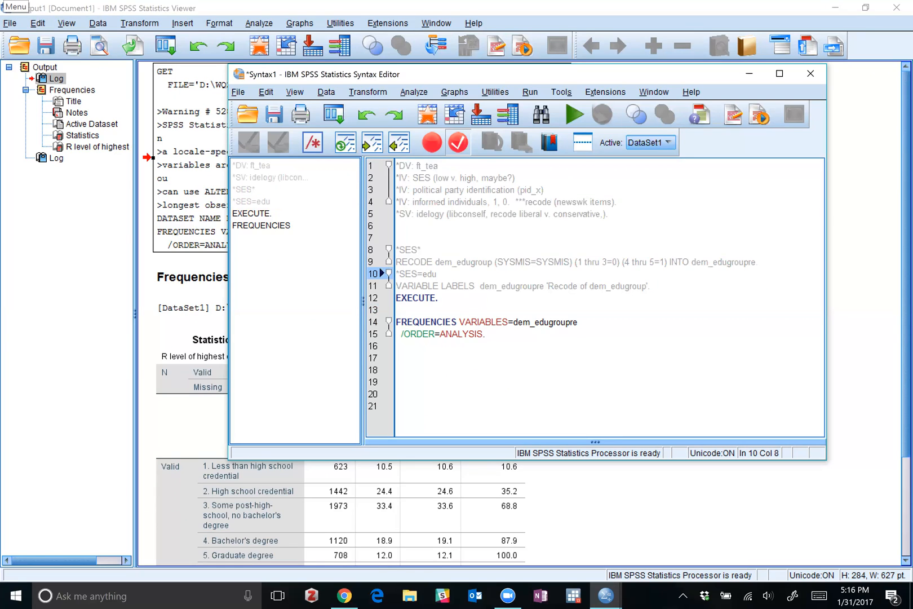
key("BackSpace")
key("BackSpace")
key("BackSpace")
type("de")
type("_edugropu")
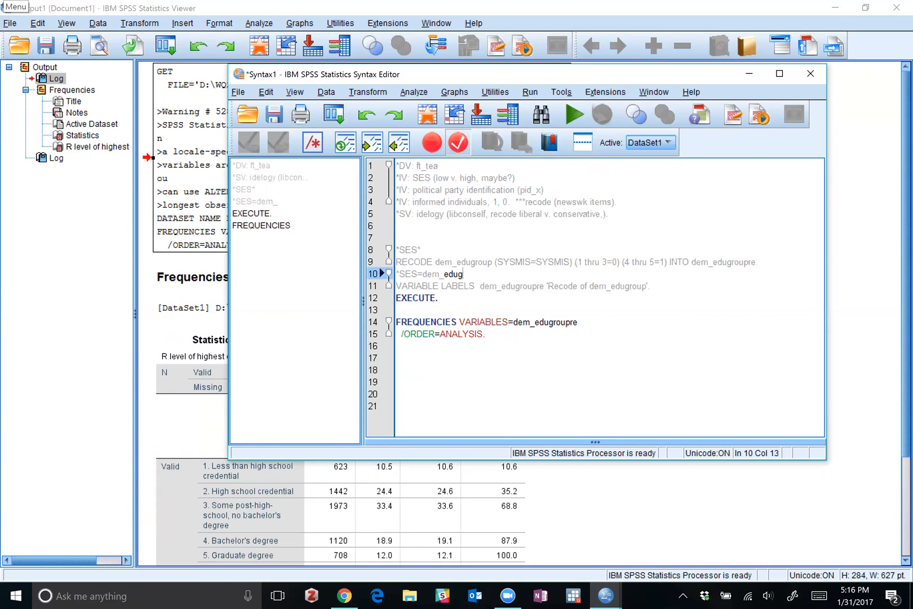
key("BackSpace")
key("BackSpace")
type("upre (1=less than hs, hs, and some college,")
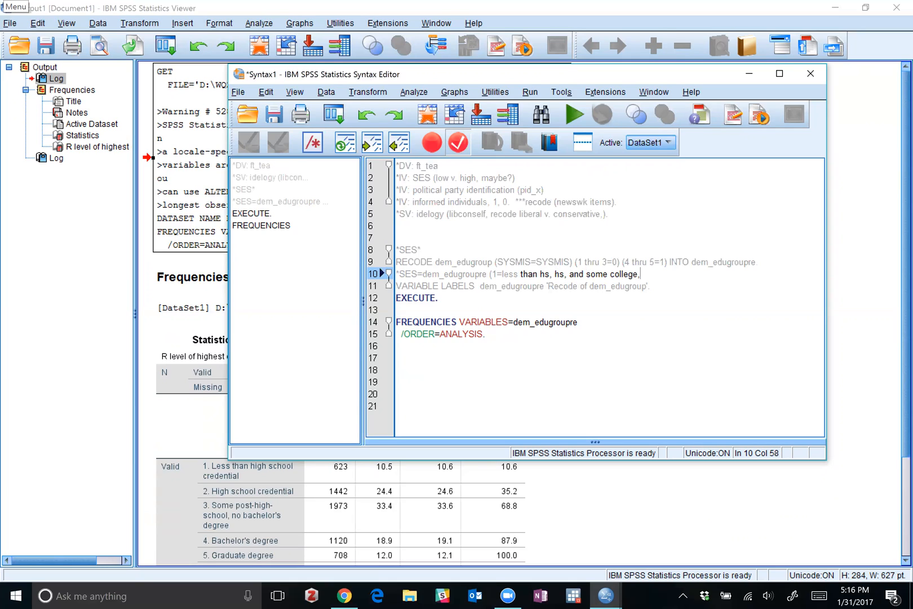
type(" 0")
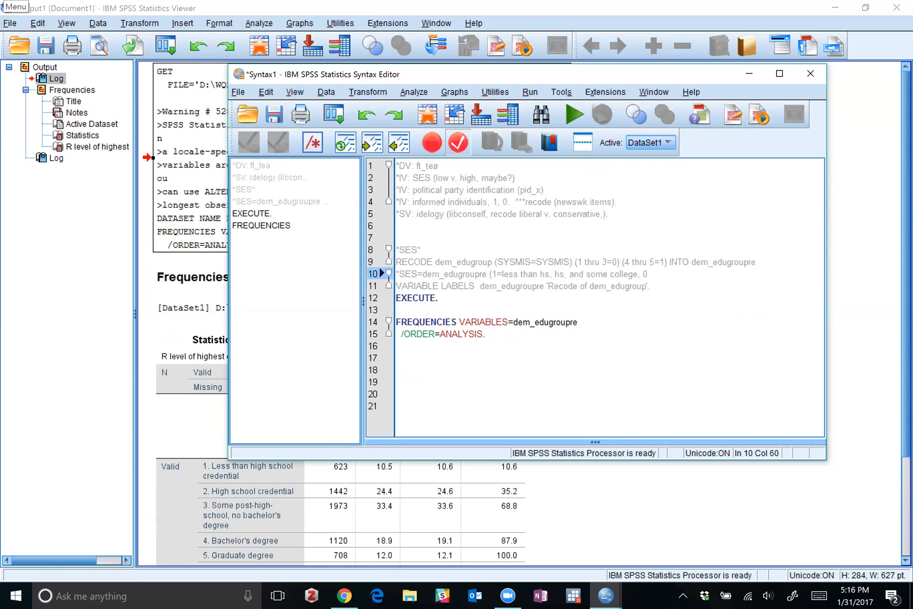
Continue the comment with the low category description "(0=less than hs, hs, and some college,".
left_click(494, 274)
type("0")
key("End")
key("BackSpace")
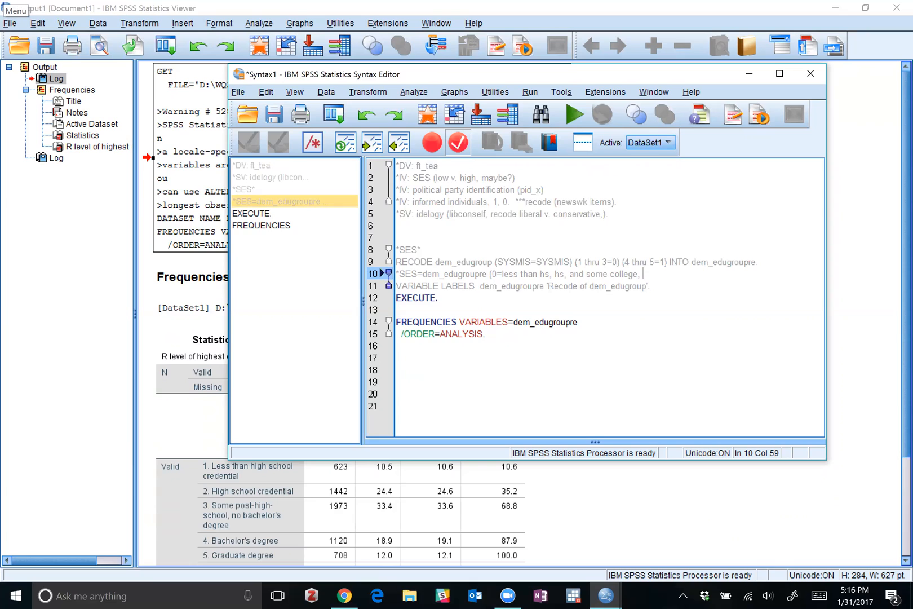
Finish the comment with "1=college degree and grad degree*" and leave a blank line before VARIABLE LABELS.
type("1=college degree +")
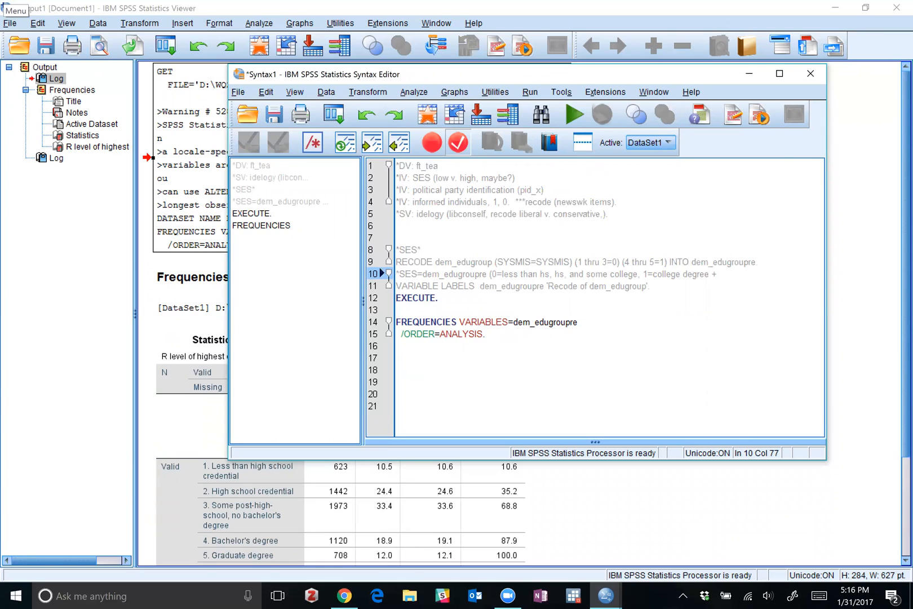
key("BackSpace")
type("and grad degree*")
key("Return")
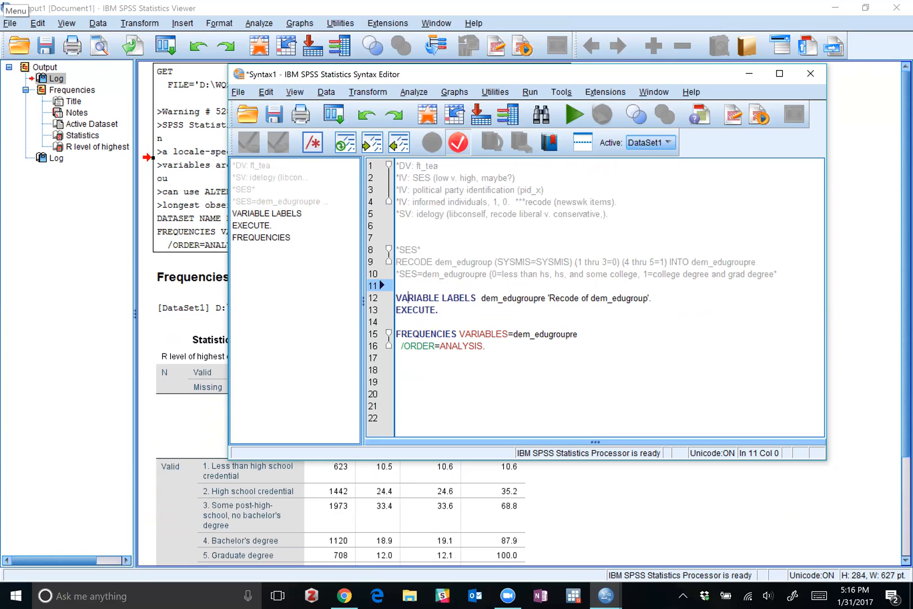
Insert a blank line between the *SES* heading comment and the RECODE command.
key("ctrl+r")
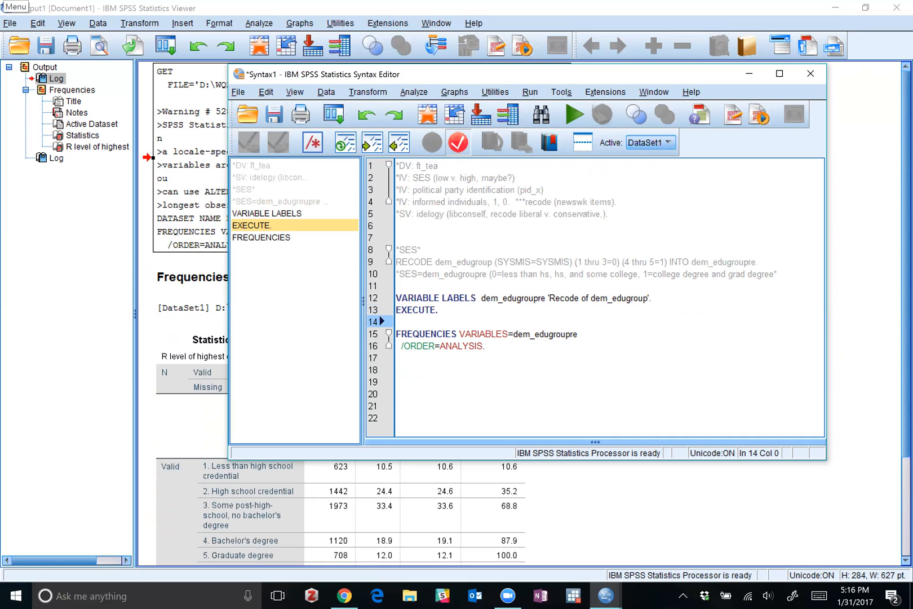
left_click(408, 262)
left_click_drag(408, 262, 759, 263)
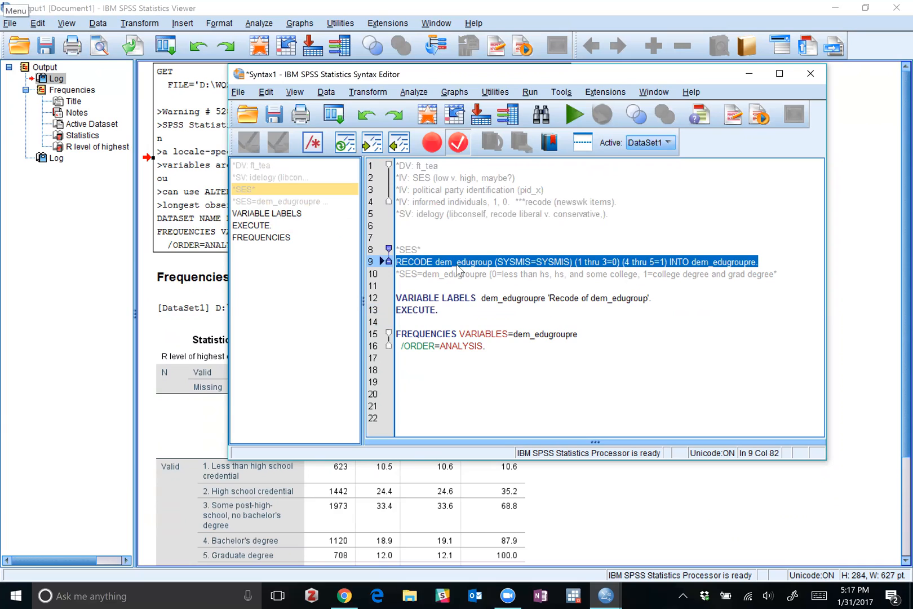
key("Home")
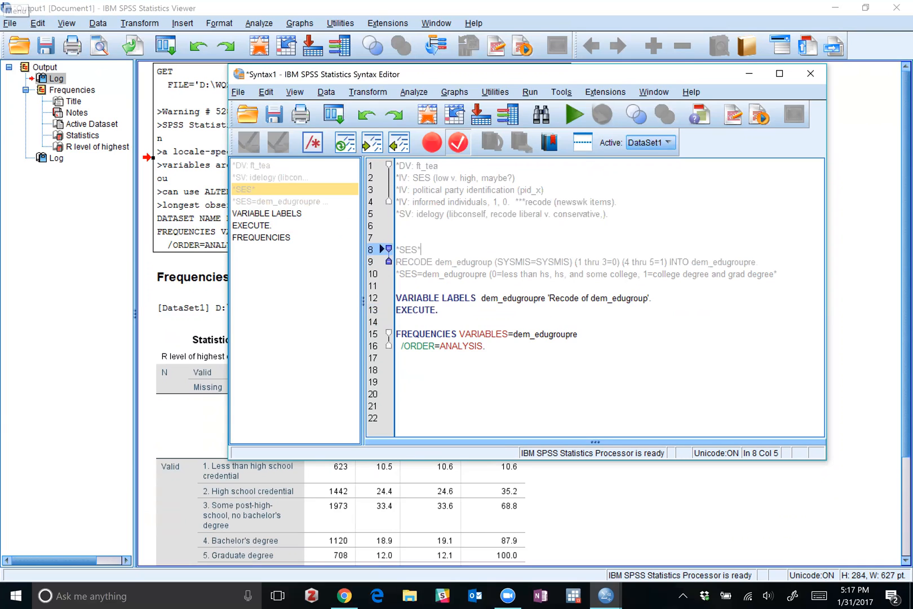
key("Return")
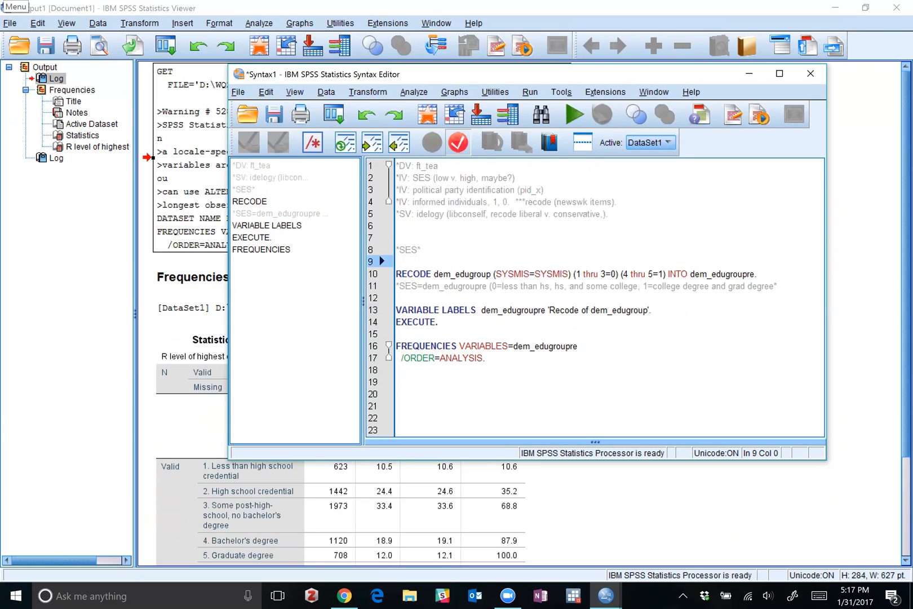
Move the SES=dem_edugroupre category comment to the line between the *SES* heading and the RECODE command.
triple_click(432, 286)
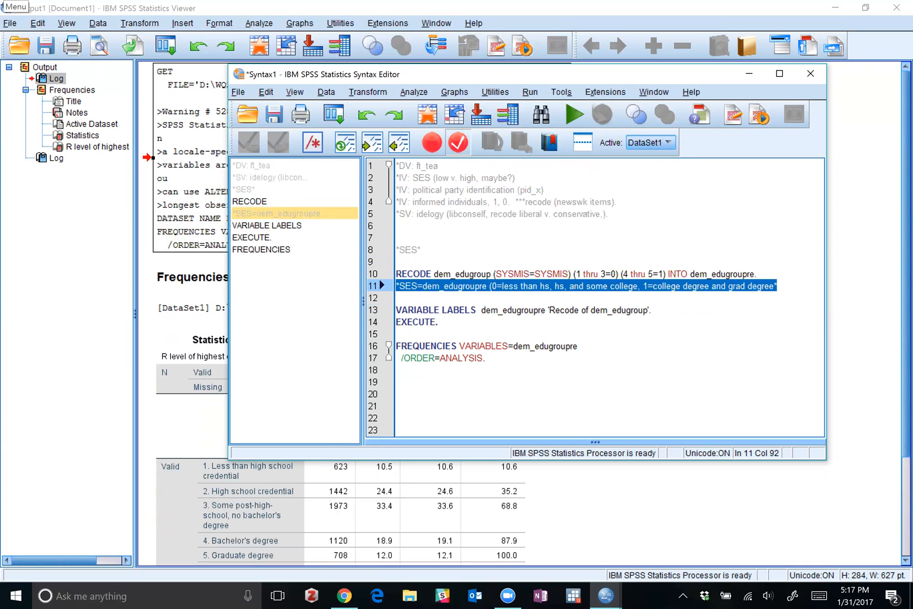
key("ctrl+x")
left_click(397, 262)
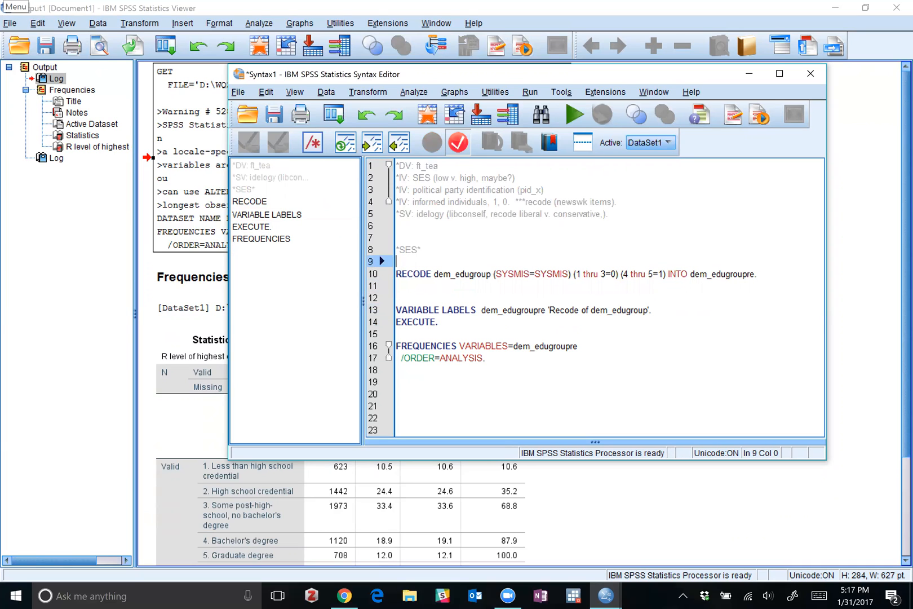
key("ctrl+v")
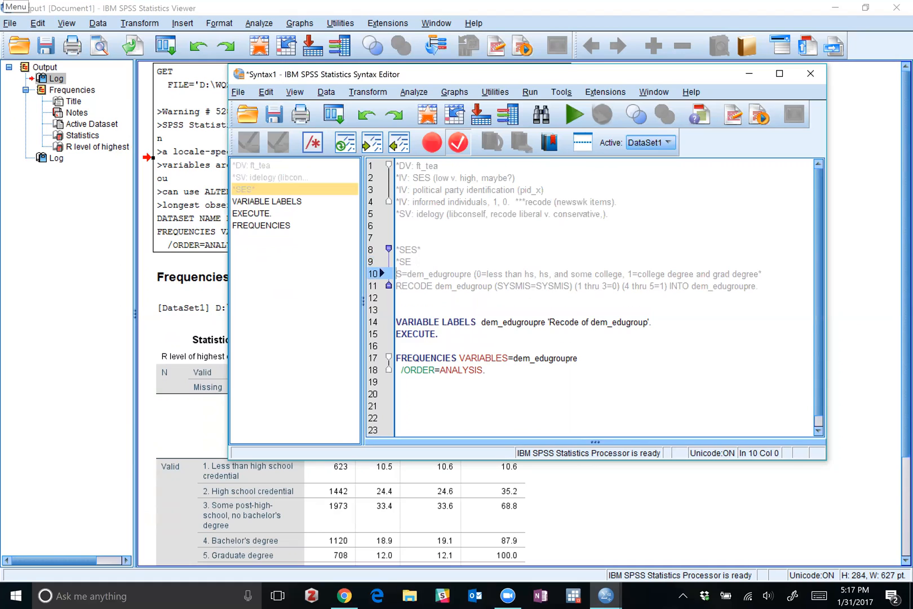
key("BackSpace")
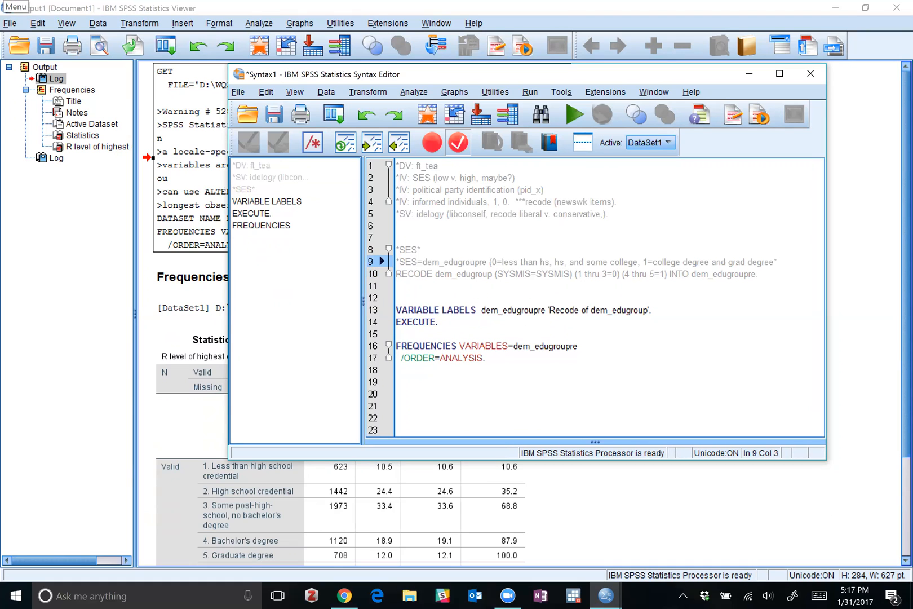
left_click(778, 262)
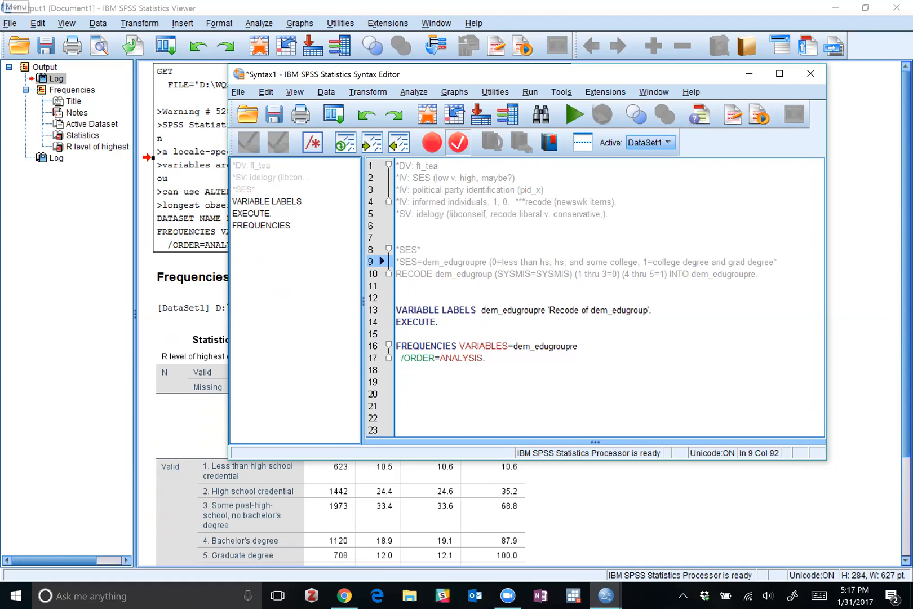
Insert a blank line between the SES category comment and the RECODE command, and remove the blank lines between RECODE and VARIABLE LABELS.
key("Return")
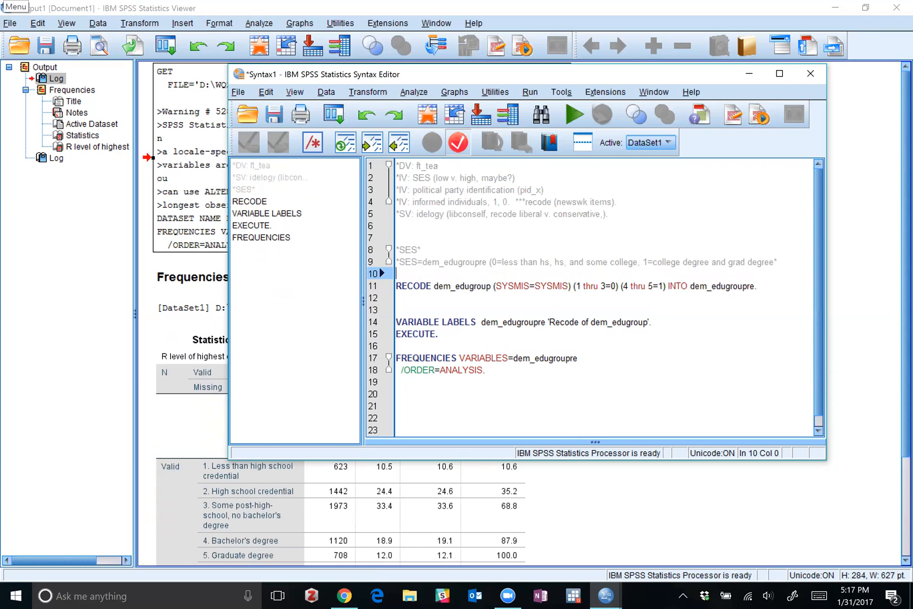
left_click(397, 310)
key("BackSpace")
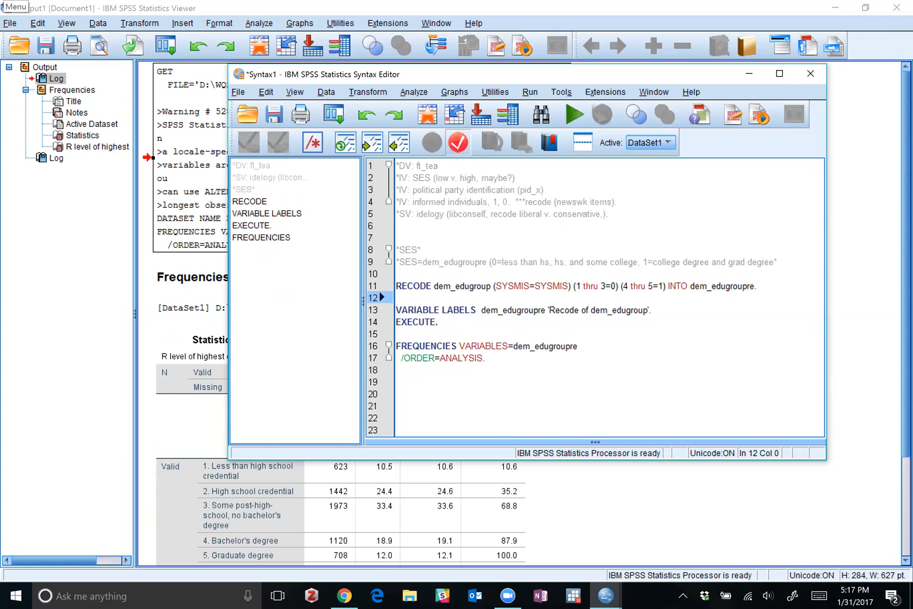
left_click_drag(413, 286, 758, 286)
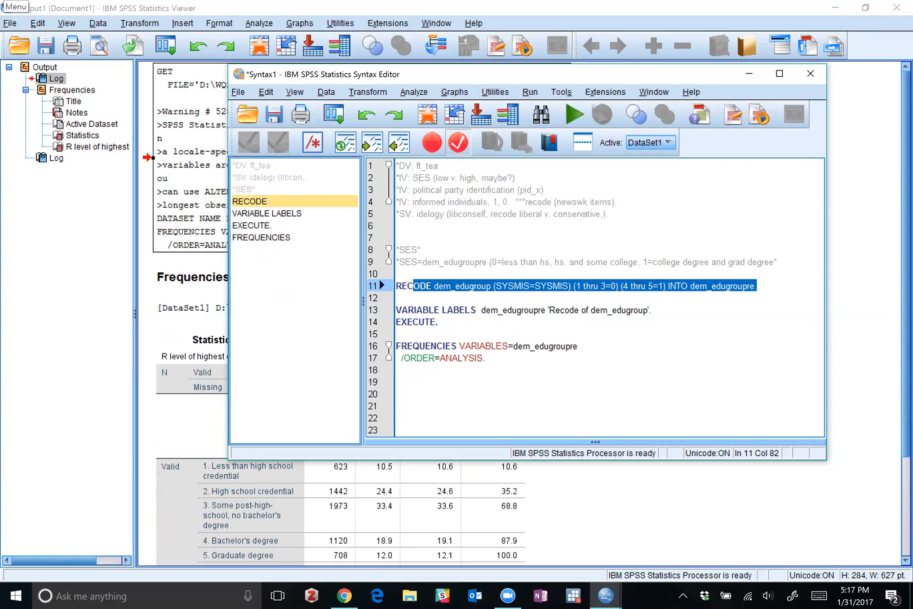
left_click(402, 310)
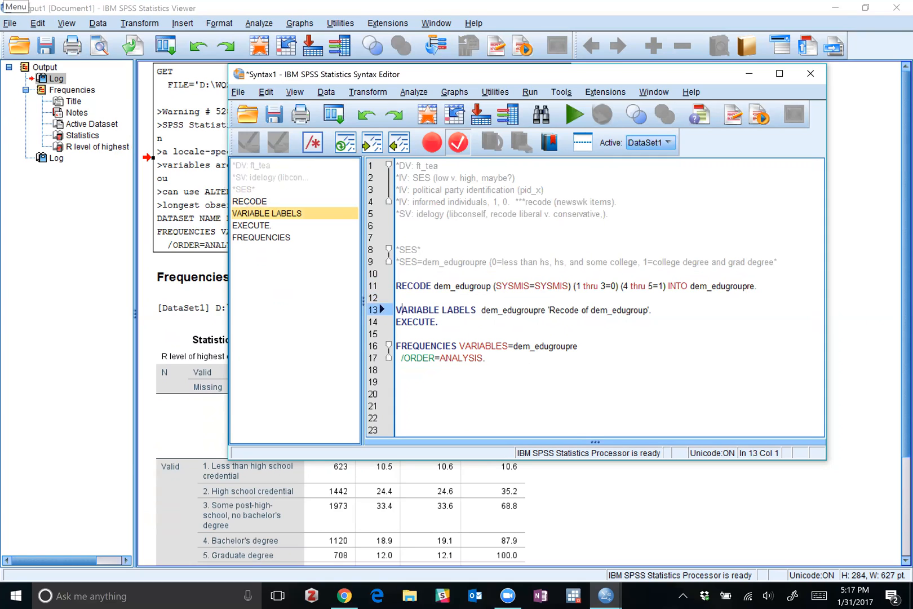
left_click(398, 298)
key("BackSpace")
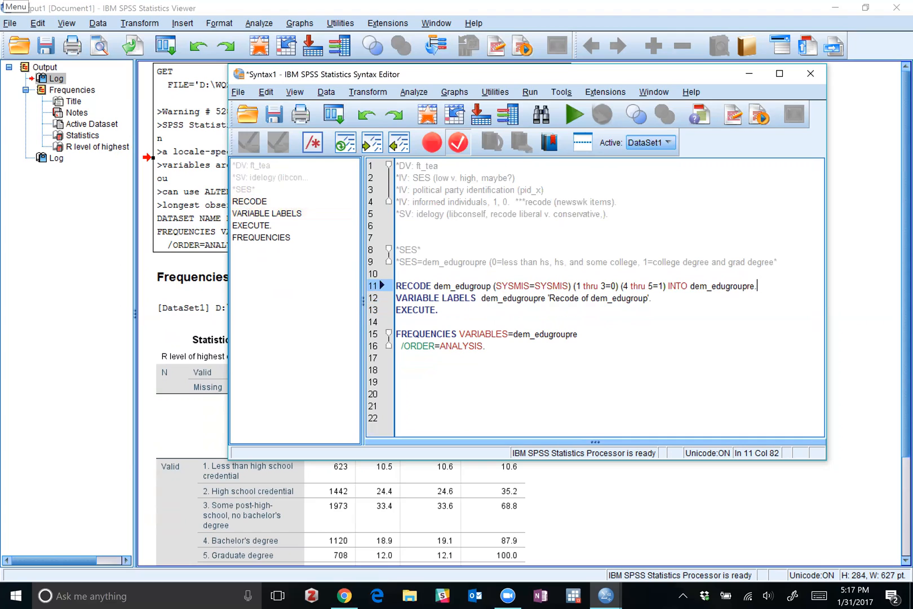
Run only the FREQUENCIES command for dem_edugroupre and review the recoded variable's frequency table.
left_click_drag(396, 358, 389, 335)
left_click(580, 336)
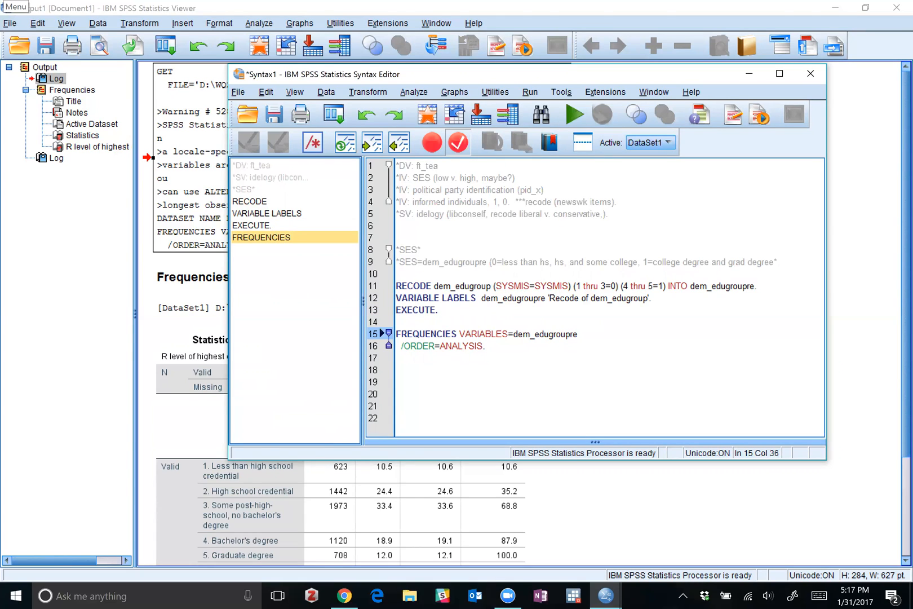
left_click_drag(486, 346, 395, 333)
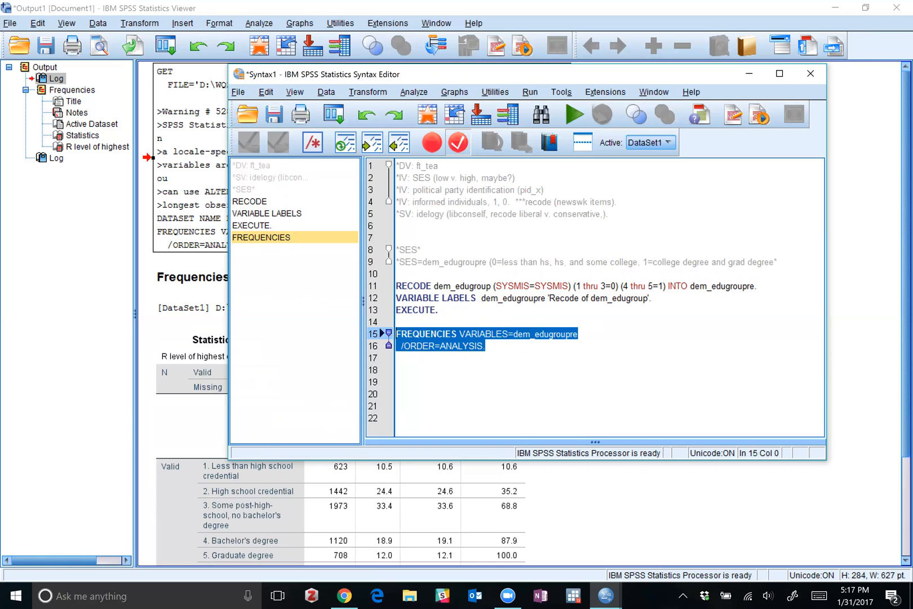
left_click(575, 116)
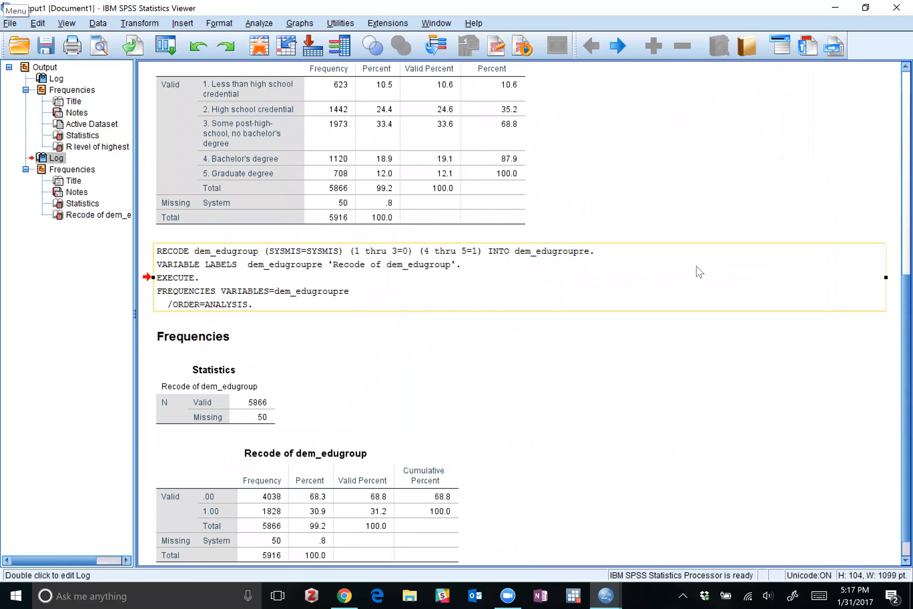
left_click(198, 459)
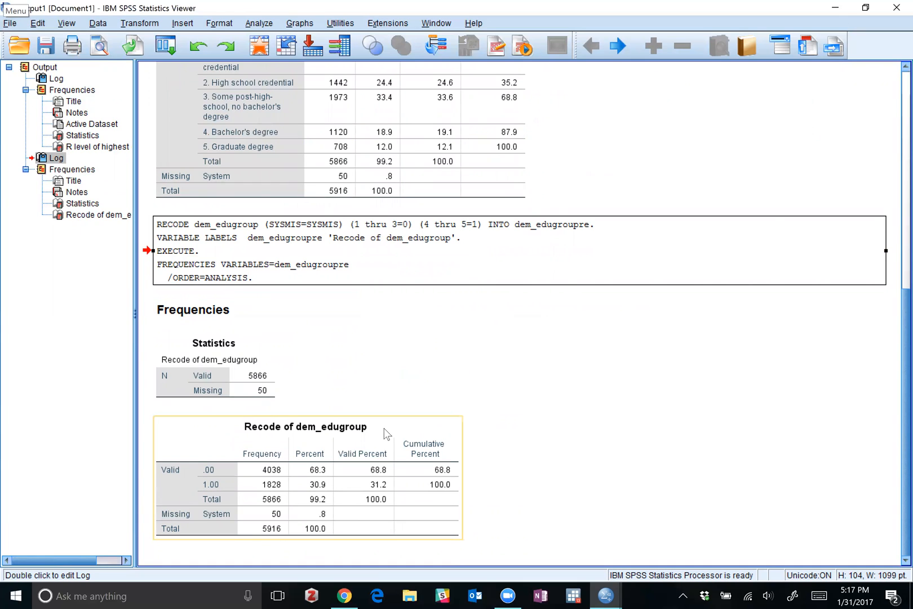
Return to the syntax window and insert three blank lines above the *SES* heading comment.
left_click(612, 594)
left_click(610, 594)
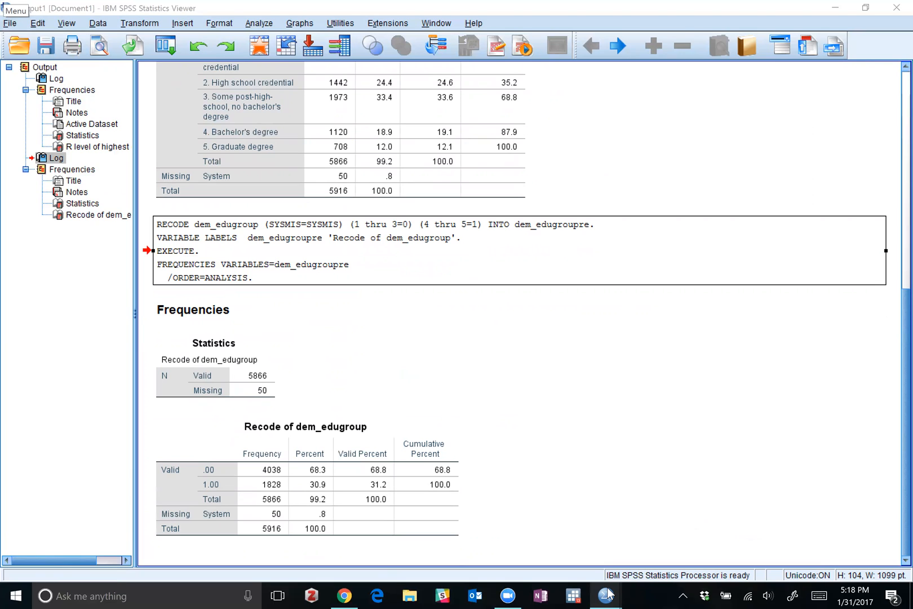
mouse_move(608, 594)
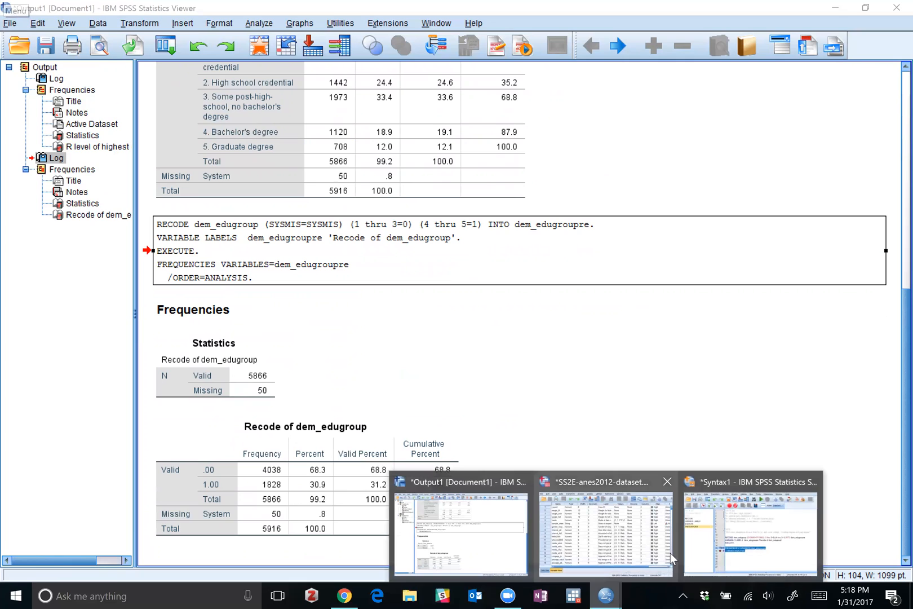
left_click(726, 545)
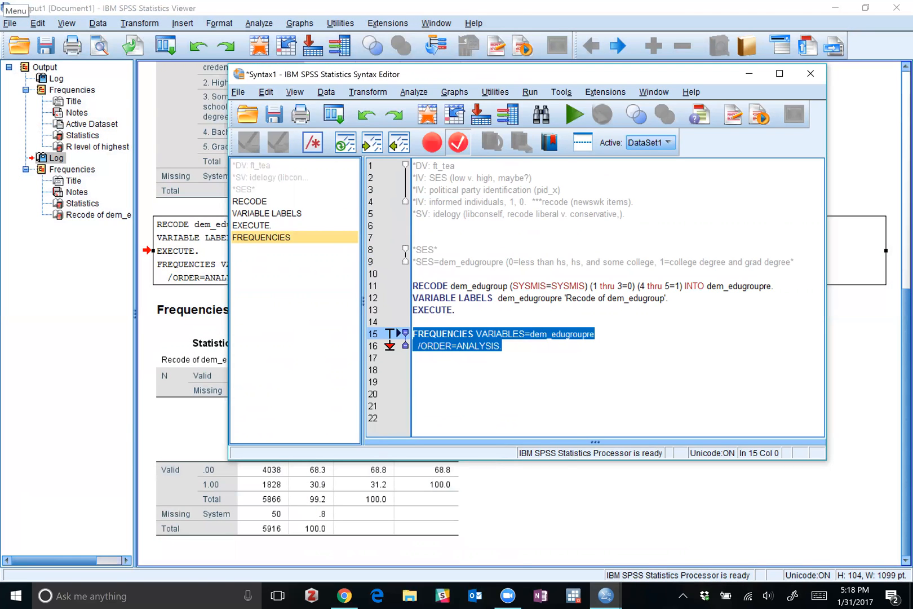
left_click(413, 237)
key("Return")
key("Return")
key("Return")
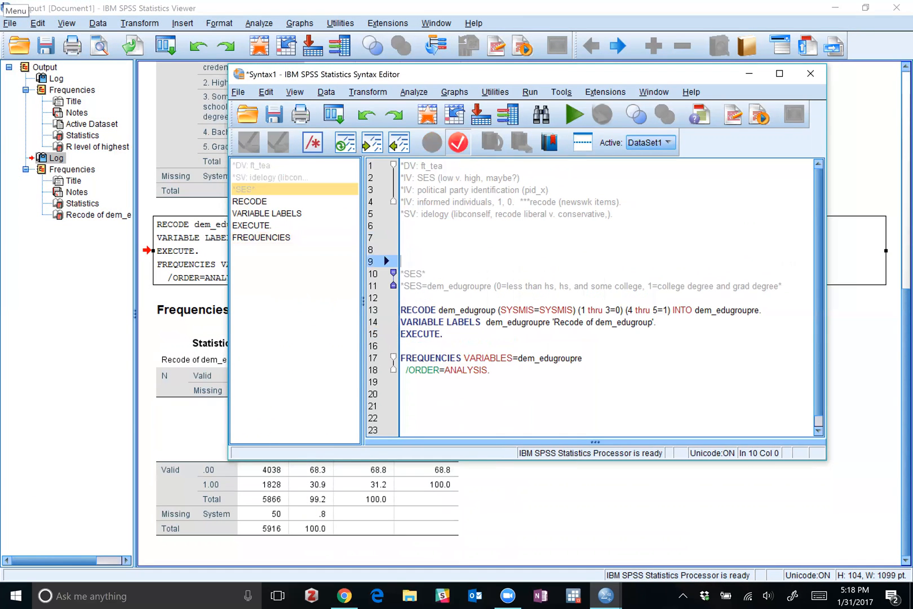
key("Up")
key("Up")
key("Up")
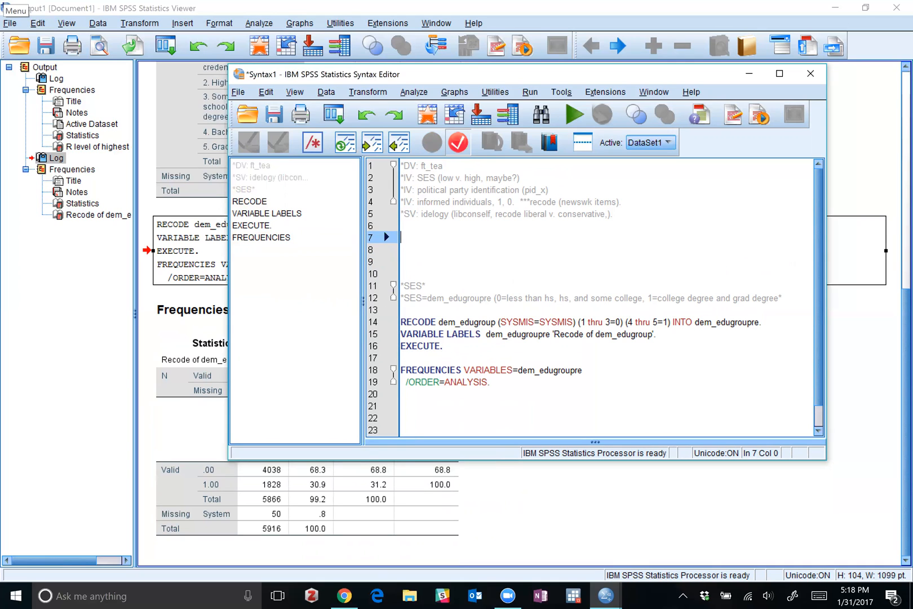
Add the heading comment "*Figure 2*" on the line directly above the *SES* heading.
left_click(402, 273)
type("*Firuge")
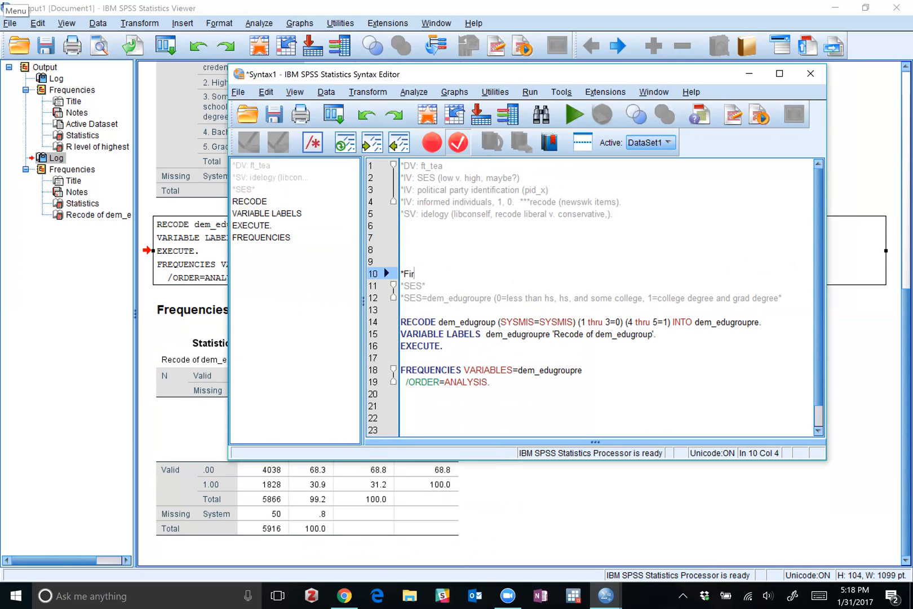
key("BackSpace")
key("BackSpace")
key("BackSpace")
key("BackSpace")
key("BackSpace")
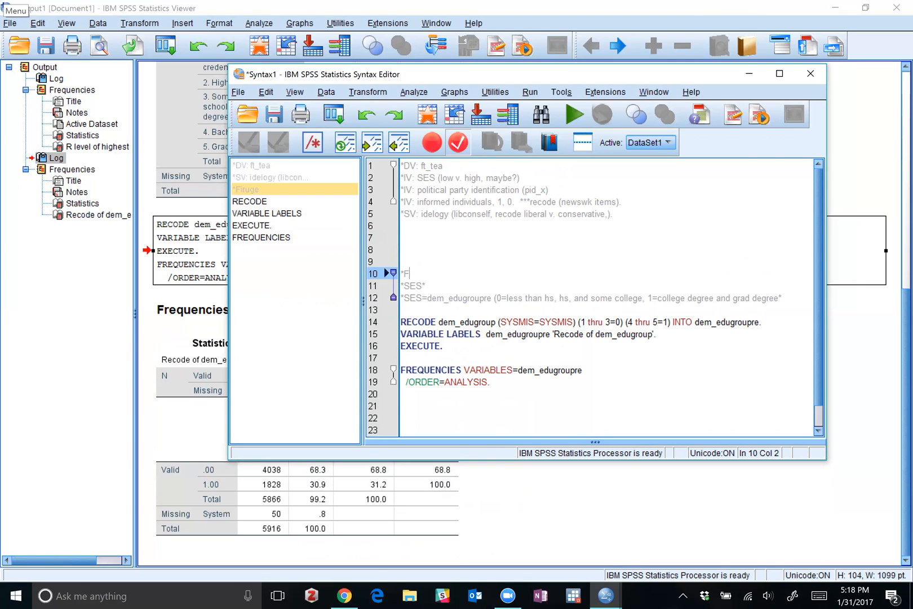
type("i")
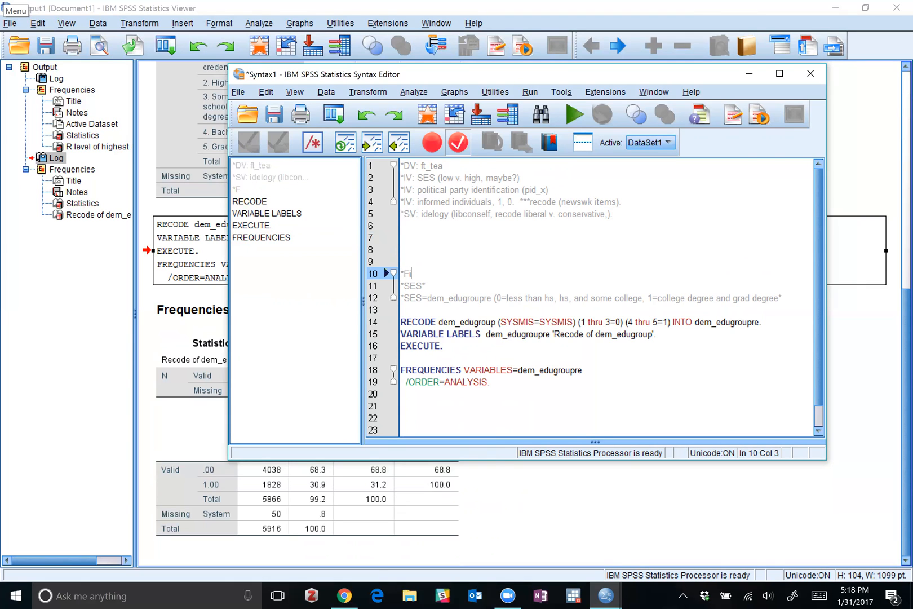
type("gure* 2*")
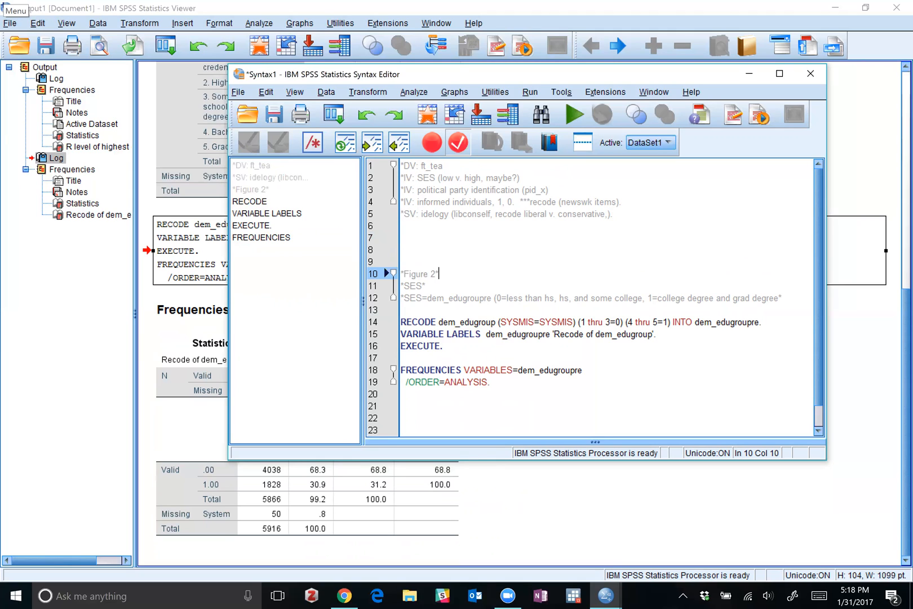
Add the heading comment "*Figure 1*" below the SV ideology comment, leaving one blank line between them.
left_click(618, 214)
key("Return")
key("Return")
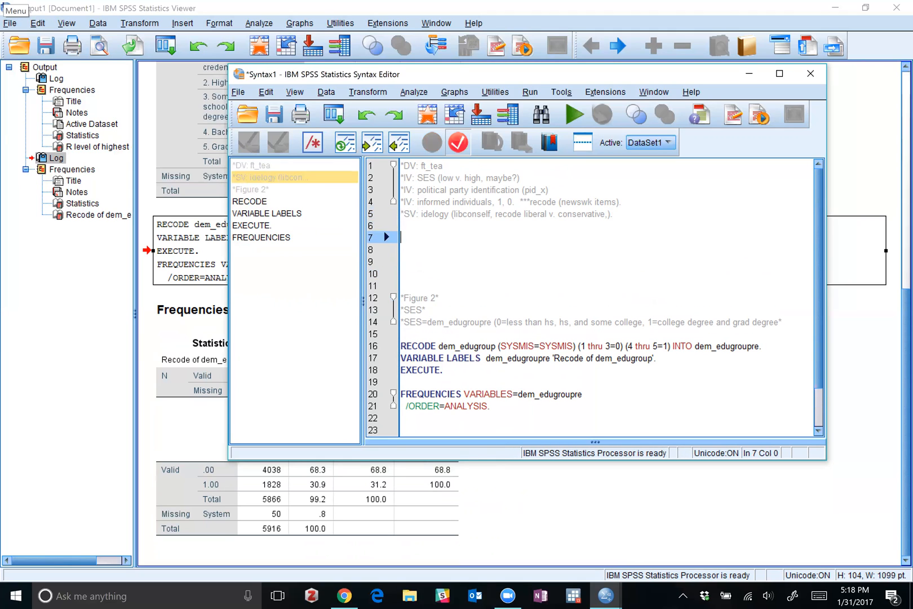
type("*D")
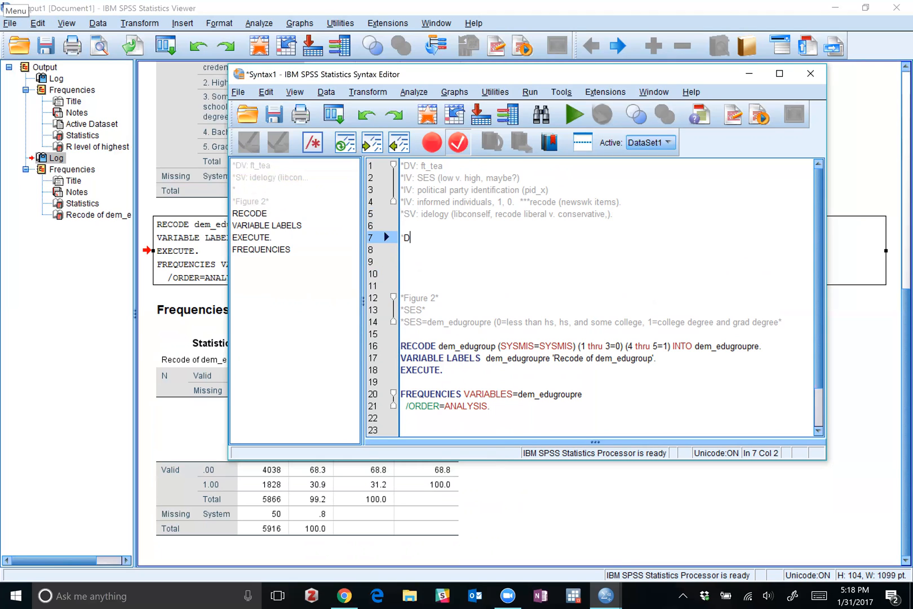
key("BackSpace")
type("F")
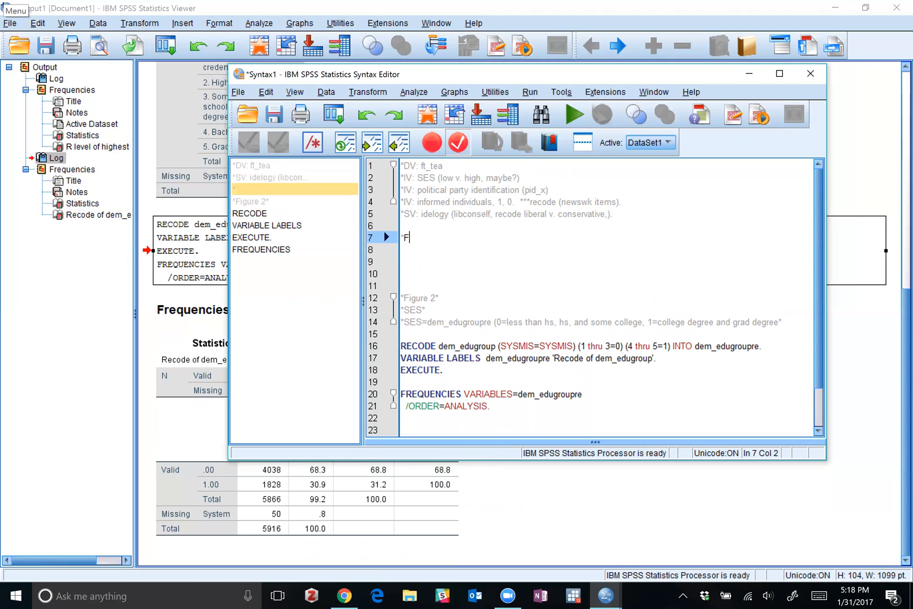
type("igure 1*")
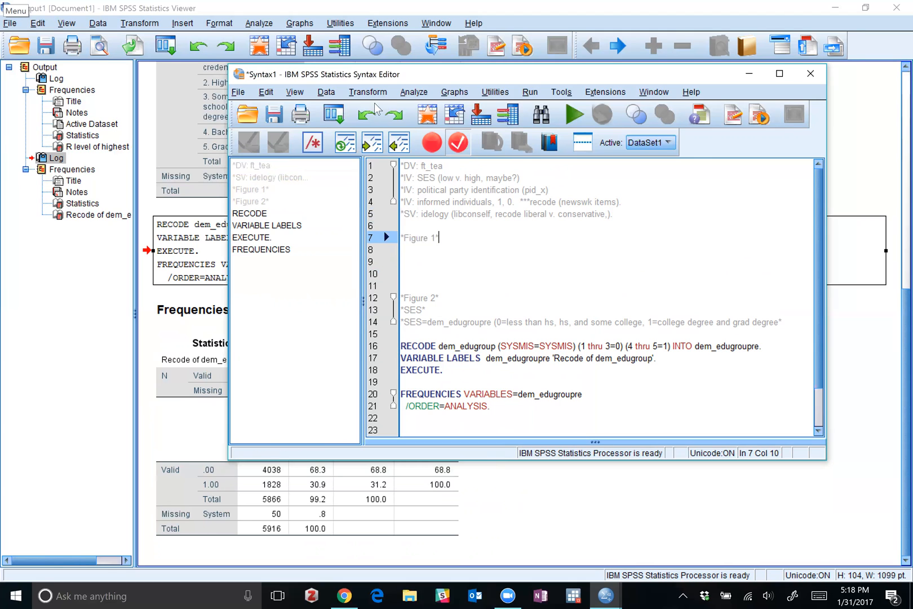
Copy the FREQUENCIES command for dem_edugroupre under the *Figure 1* heading, separated from it by a blank line.
left_click(469, 345)
left_click_drag(491, 406, 393, 399)
key("ctrl+c")
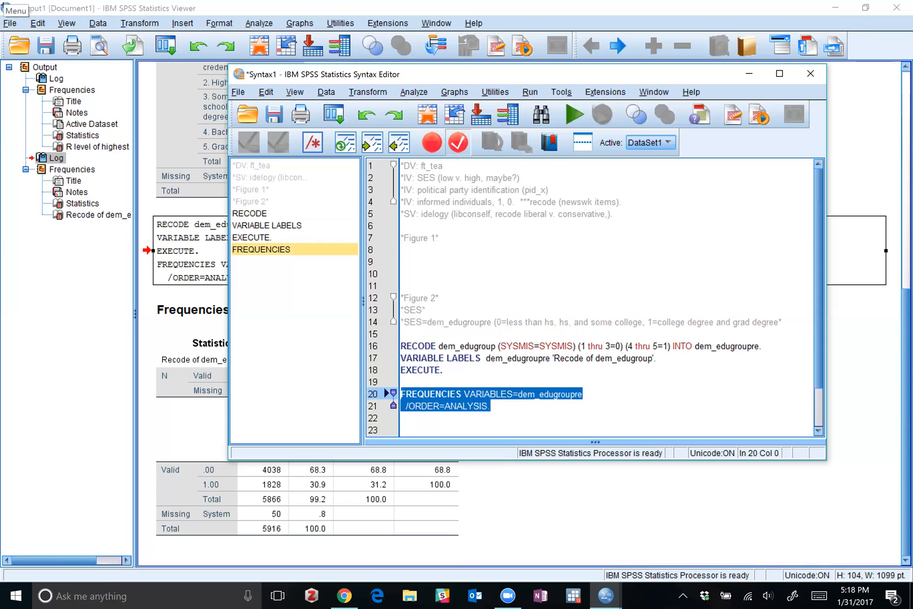
left_click(440, 238)
key("Return")
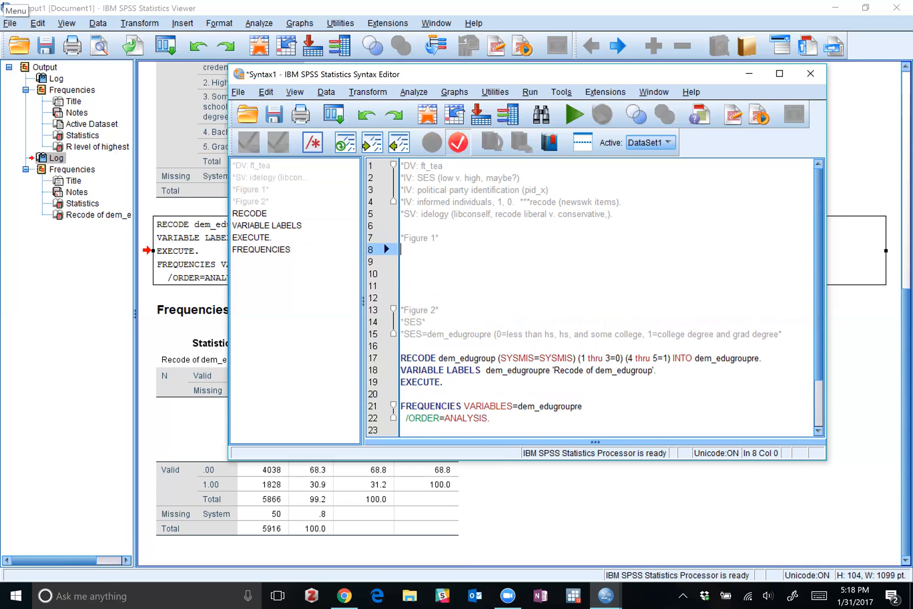
key("ctrl+v")
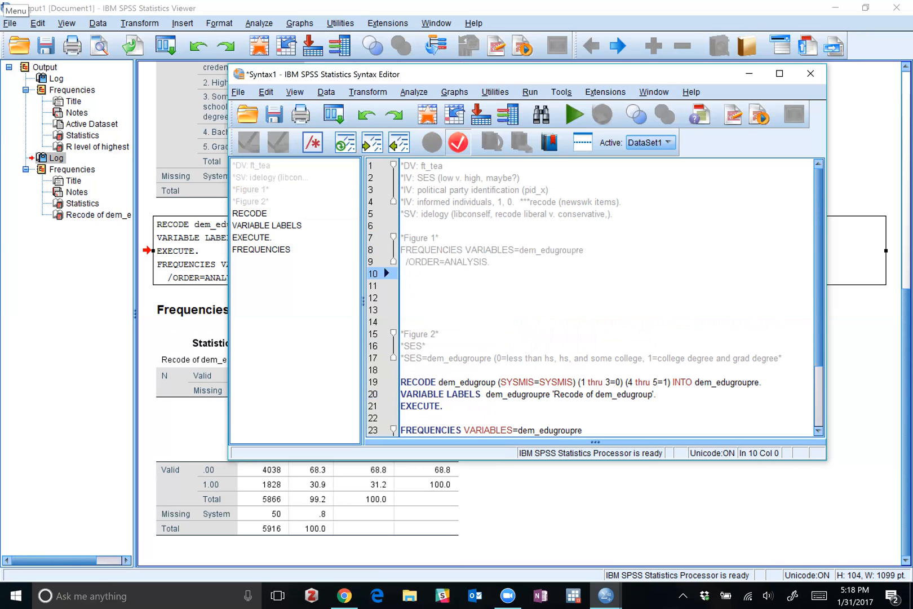
left_click(440, 238)
key("Return")
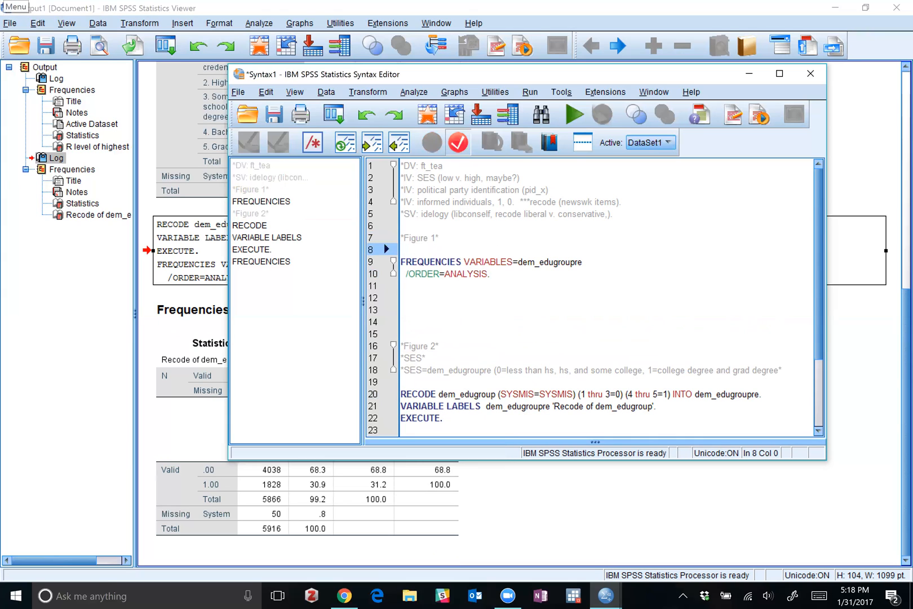
Replace the variable in the FREQUENCIES command under *Figure 1* with ft_tea.
left_click(583, 262)
key("BackSpace")
key("BackSpace")
key("BackSpace")
key("BackSpace")
key("BackSpace")
key("BackSpace")
key("BackSpace")
key("BackSpace")
key("BackSpace")
key("BackSpace")
key("BackSpace")
key("BackSpace")
key("BackSpace")
key("BackSpace")
type("ft_tea")
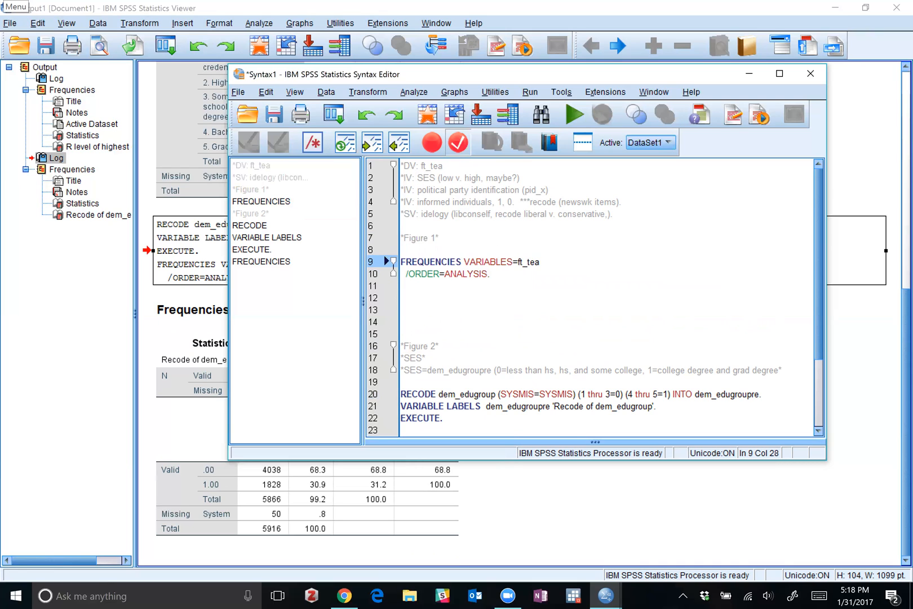
Run only the FREQUENCIES command for ft_tea under the *Figure 1* heading.
left_click_drag(401, 285, 401, 261)
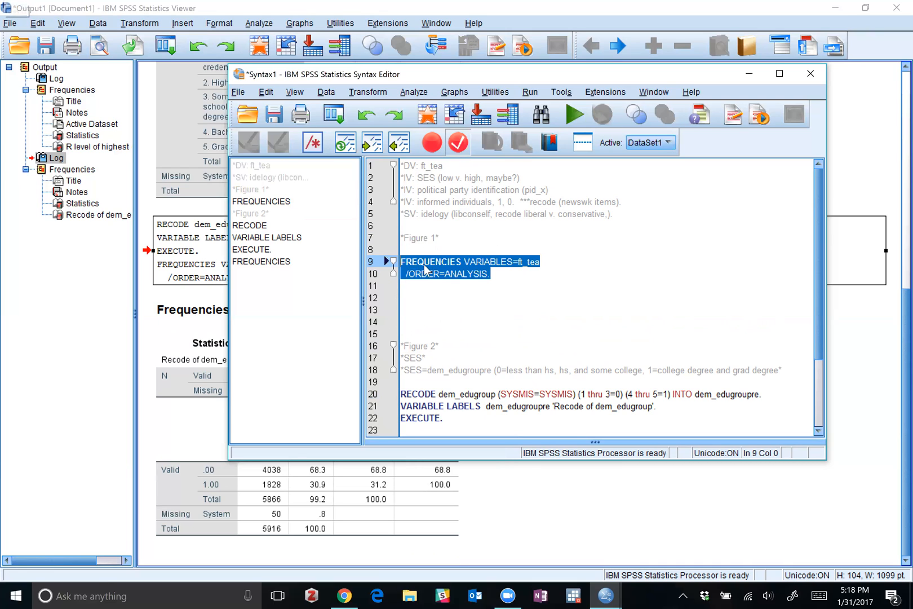
left_click(568, 113)
scroll(395, 209, "down", 10)
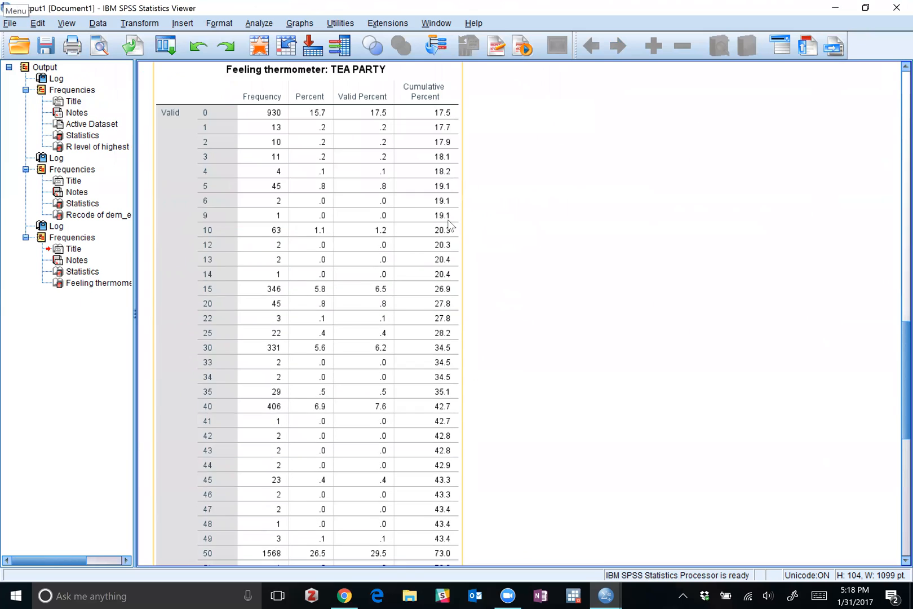
Examine the Tea Party feeling thermometer frequency table from the lowest score through the missing cases.
scroll(392, 201, "up", 5)
scroll(186, 324, "down", 5)
left_click(206, 290)
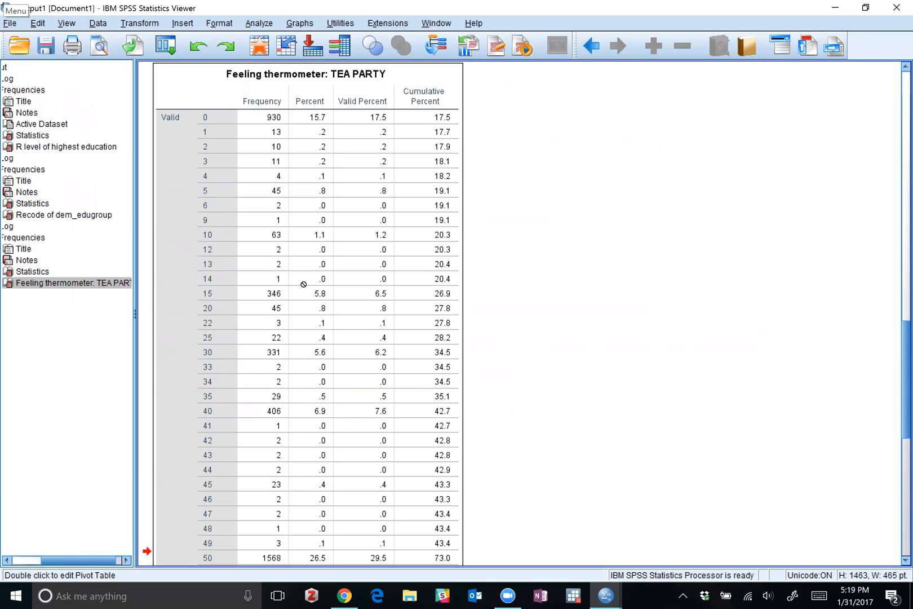
left_click(224, 111)
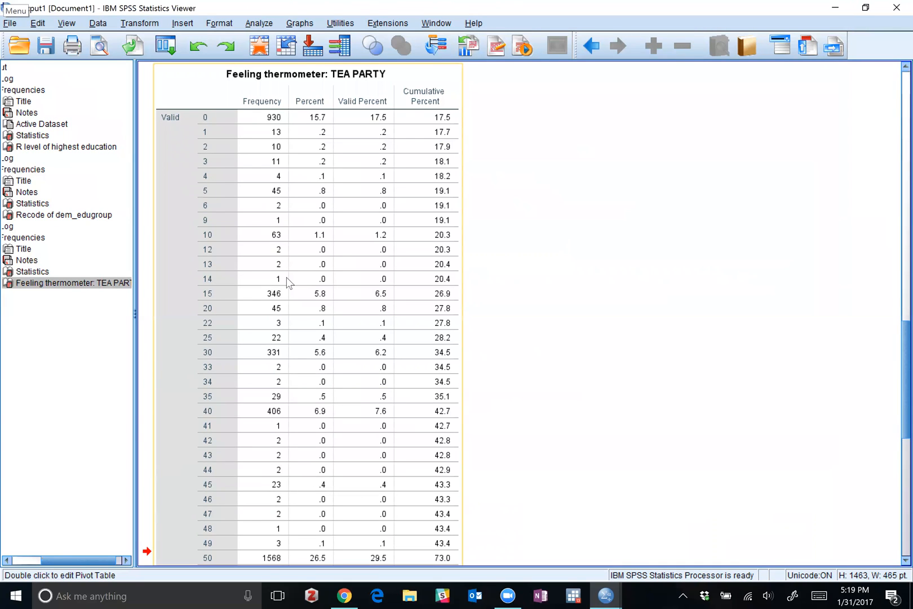
scroll(228, 323, "down", 5)
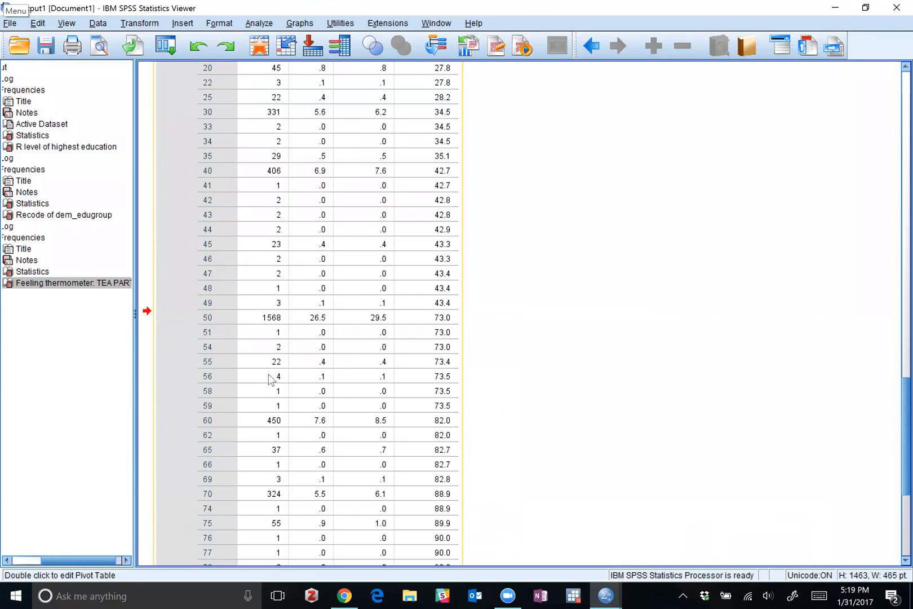
scroll(222, 381, "down", 10)
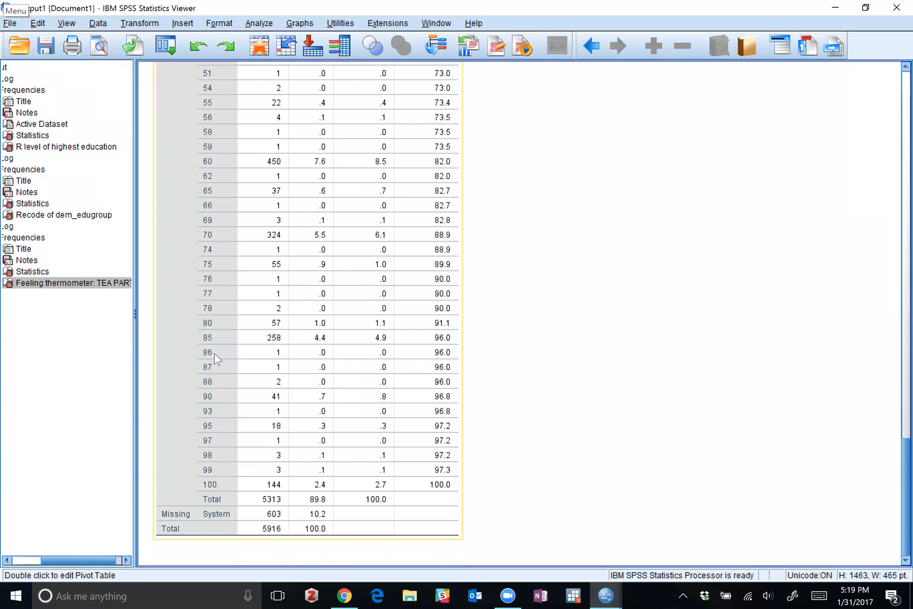
scroll(215, 353, "up", 18)
scroll(214, 353, "down", 15)
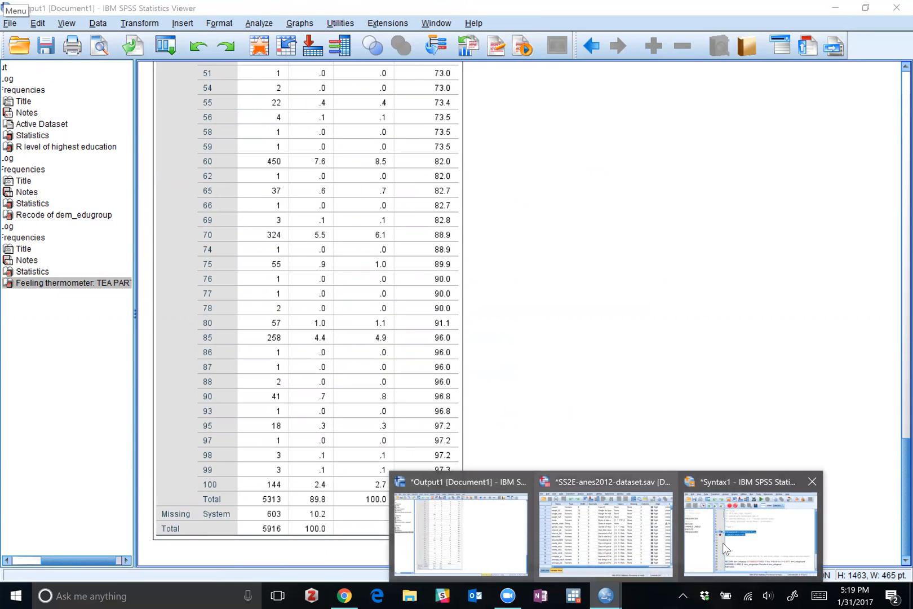
Switch from the output viewer to the Syntax1 syntax editor window.
left_click(726, 541)
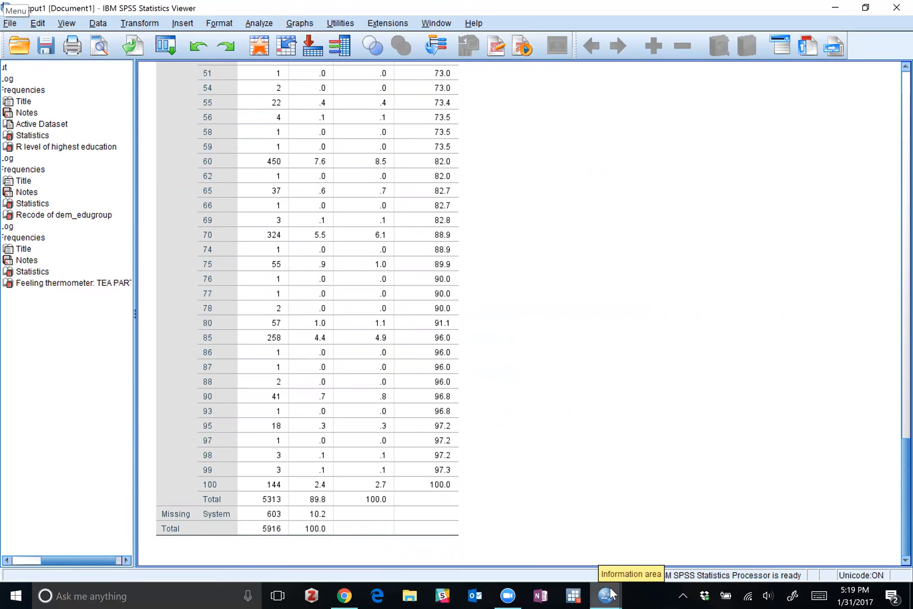
left_click(606, 594)
left_click(731, 549)
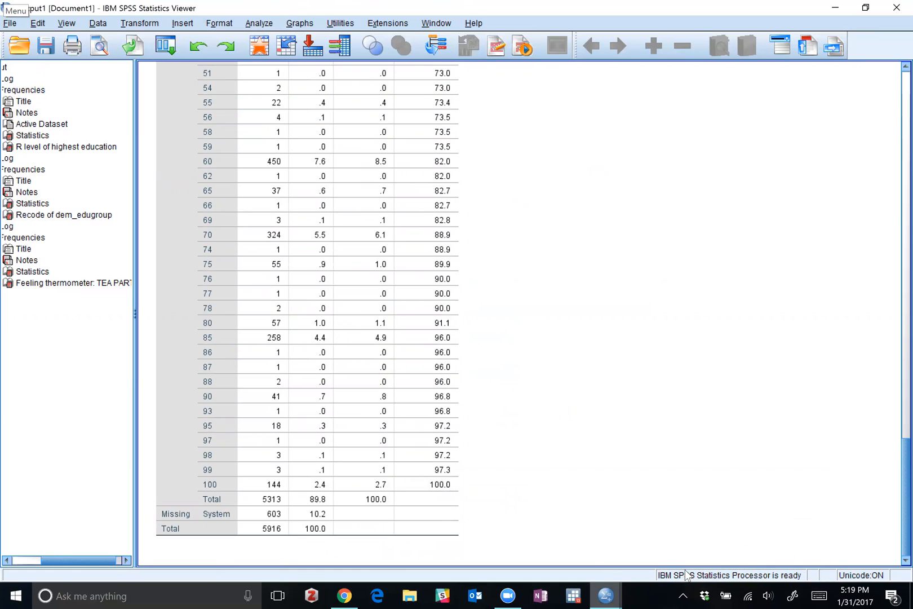
left_click(612, 593)
left_click(745, 539)
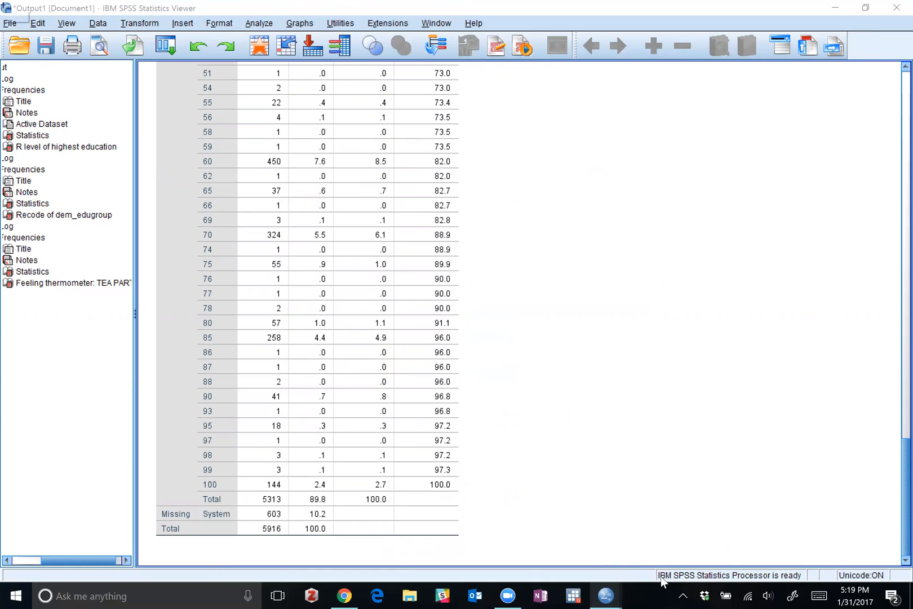
left_click(610, 590)
left_click(710, 503)
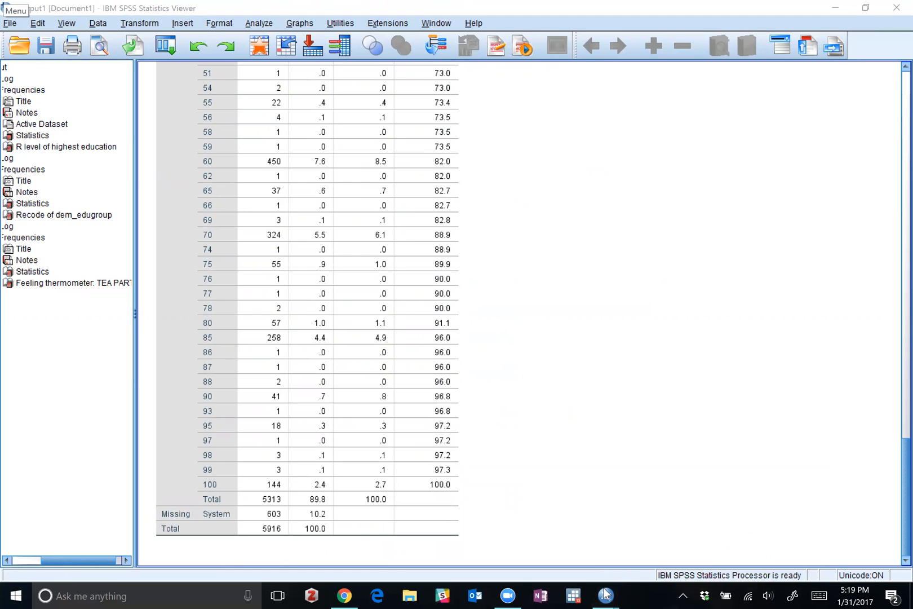
mouse_move(614, 595)
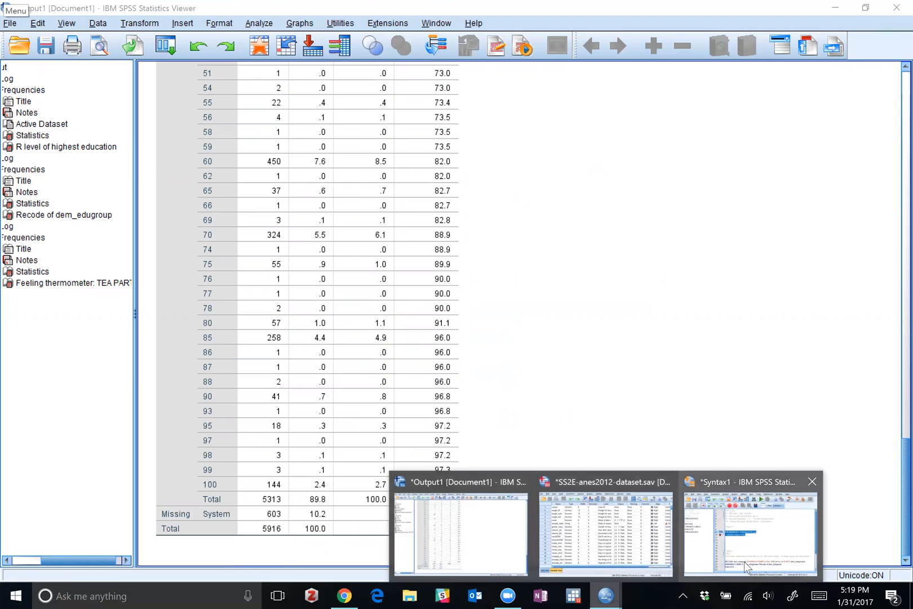
left_click(761, 542)
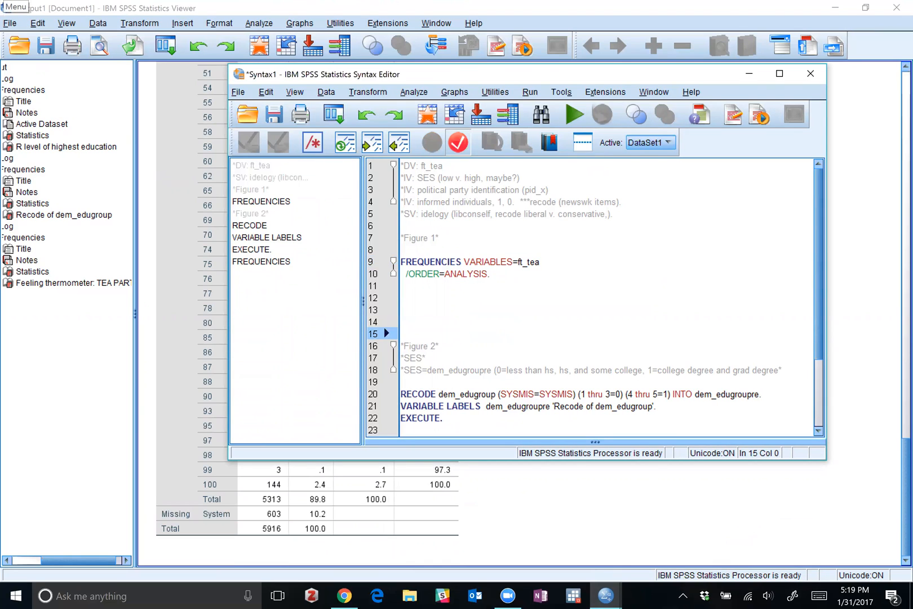
triple_click(455, 393)
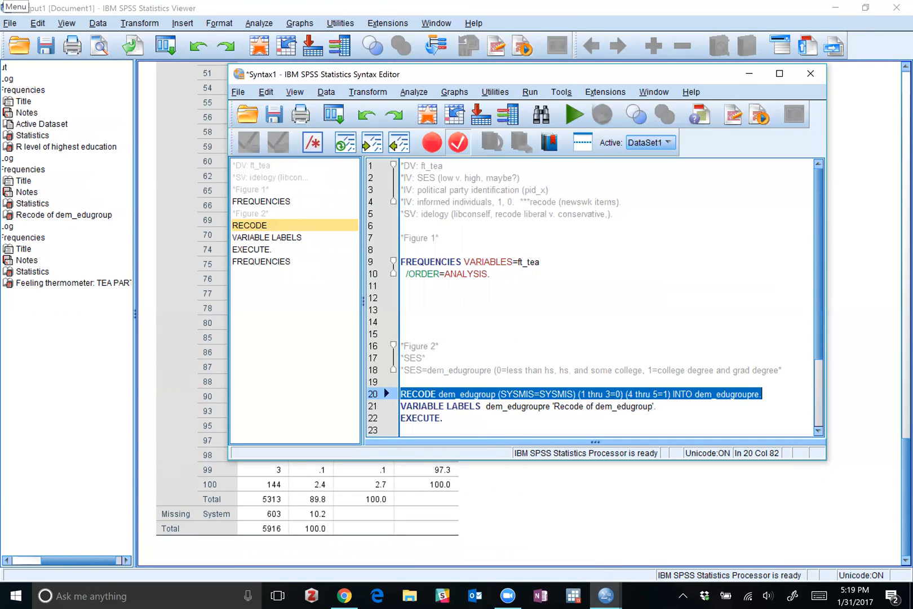
left_click_drag(660, 406, 505, 425)
left_click(478, 418)
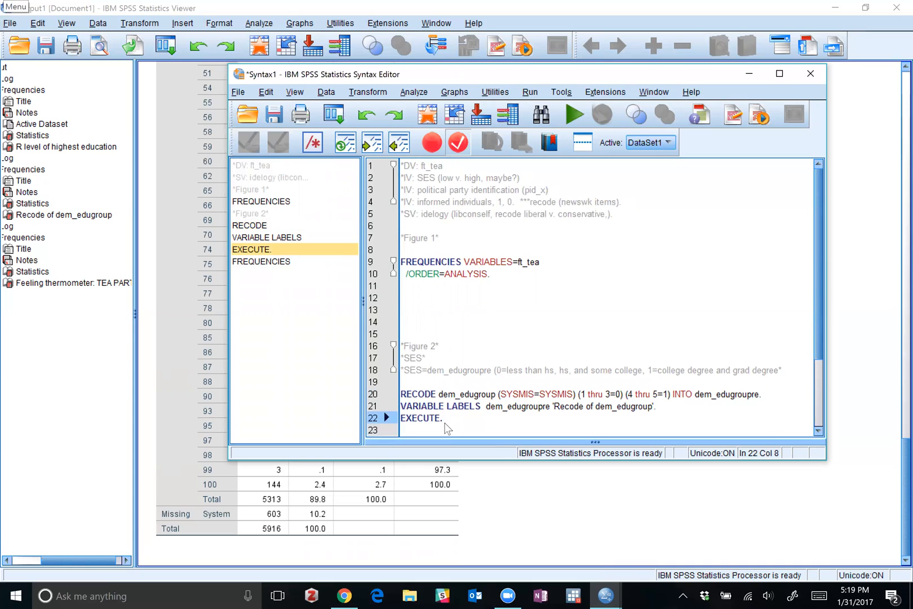
left_click(413, 394)
key("Return")
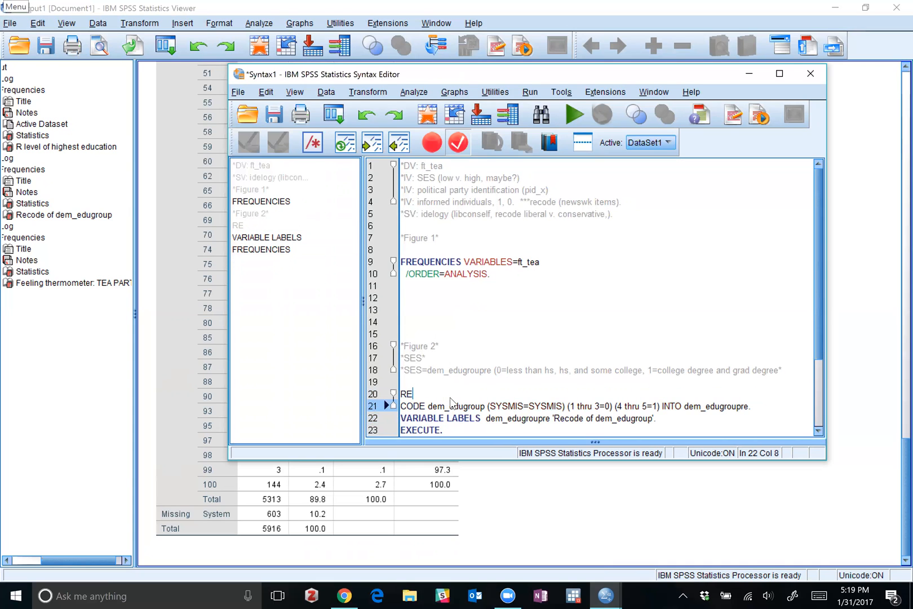
key("BackSpace")
Separate the dem_edugroup RECODE block from its FREQUENCIES command with a blank line and copy the block below the ft_tea frequencies under *Figure 1*.
scroll(454, 397, "down", 3)
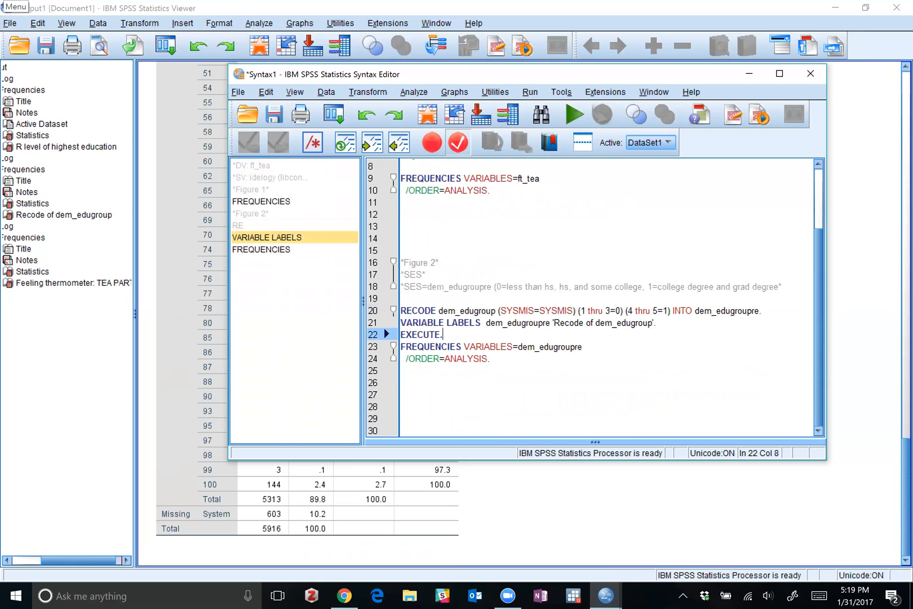
key("Return")
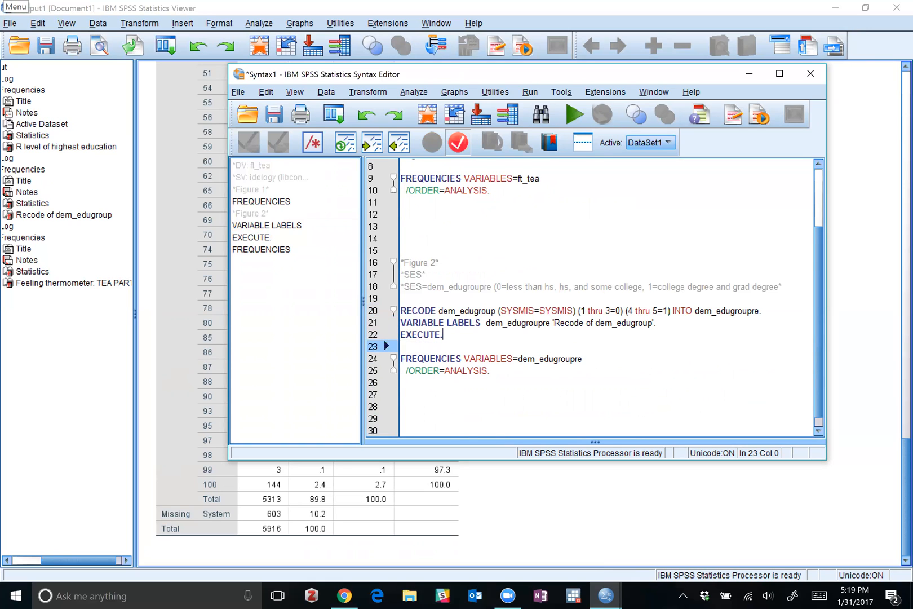
left_click_drag(401, 346, 404, 311)
key("ctrl+c")
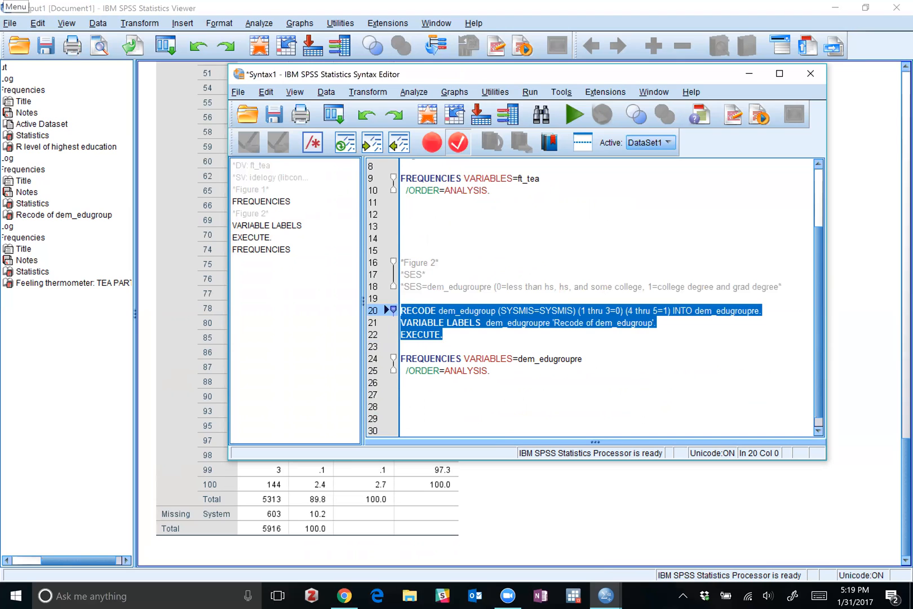
left_click(401, 213)
scroll(595, 298, "up", 1)
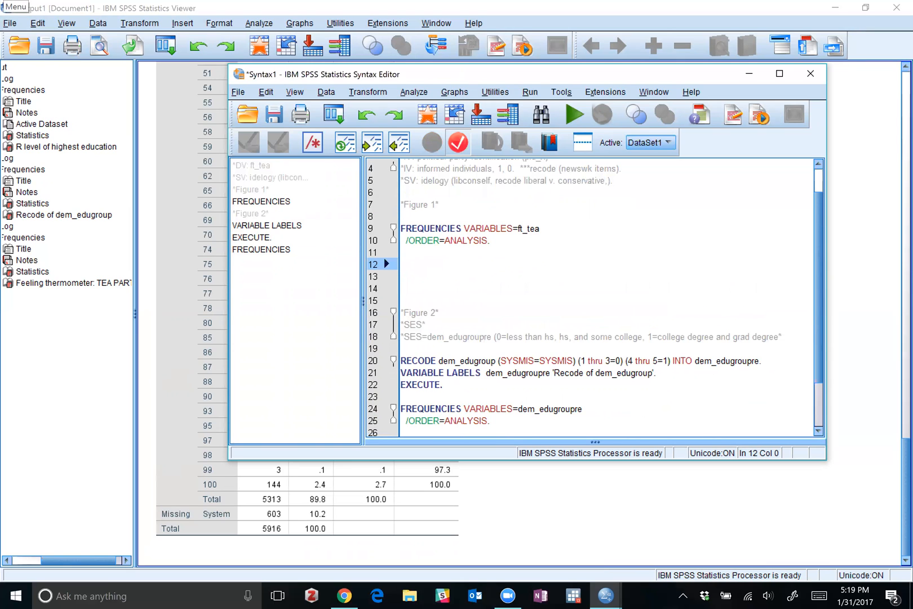
key("ctrl+v")
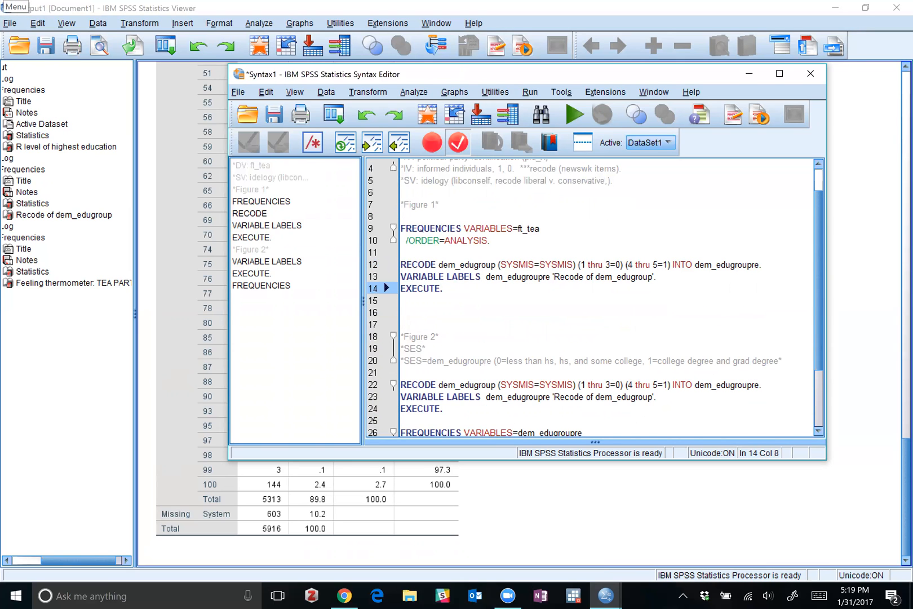
Change the RECODE command under *Figure 1* to recode ft_tea into ft_teare.
double_click(467, 265)
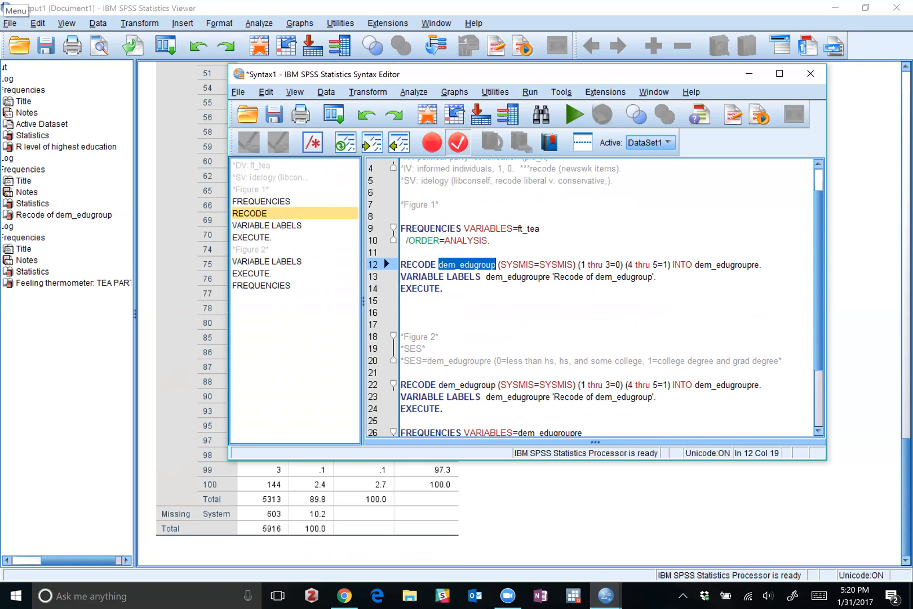
type("ft_tea")
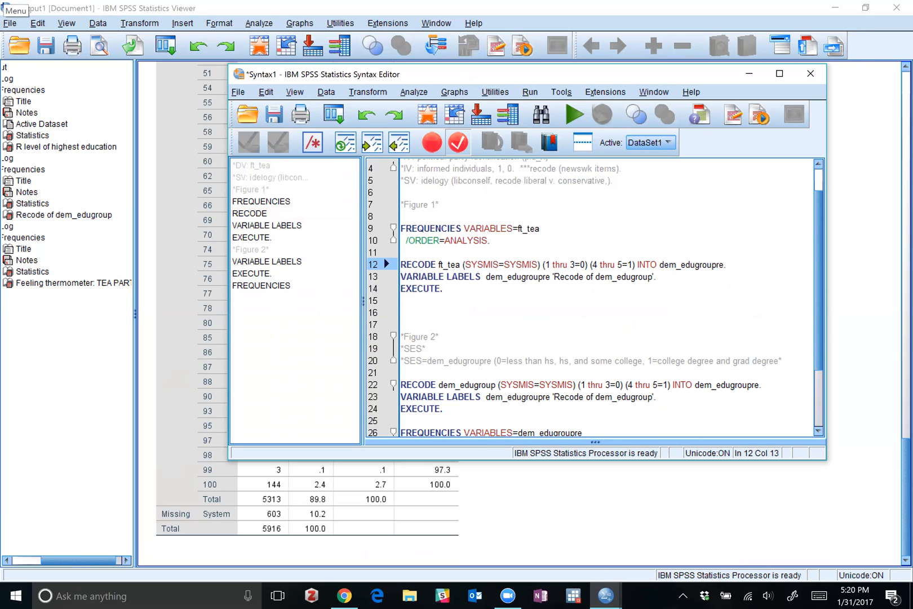
left_click(720, 265)
key("Left")
key("Left")
key("Right")
key("BackSpace")
key("BackSpace")
key("BackSpace")
key("BackSpace")
key("BackSpace")
key("BackSpace")
key("BackSpace")
key("BackSpace")
key("BackSpace")
key("BackSpace")
key("BackSpace")
key("BackSpace")
type("ft_tea")
Change the VARIABLE LABELS command under *Figure 1* to label ft_teare as 'Recode of ft_tea'.
left_click_drag(595, 276, 654, 276)
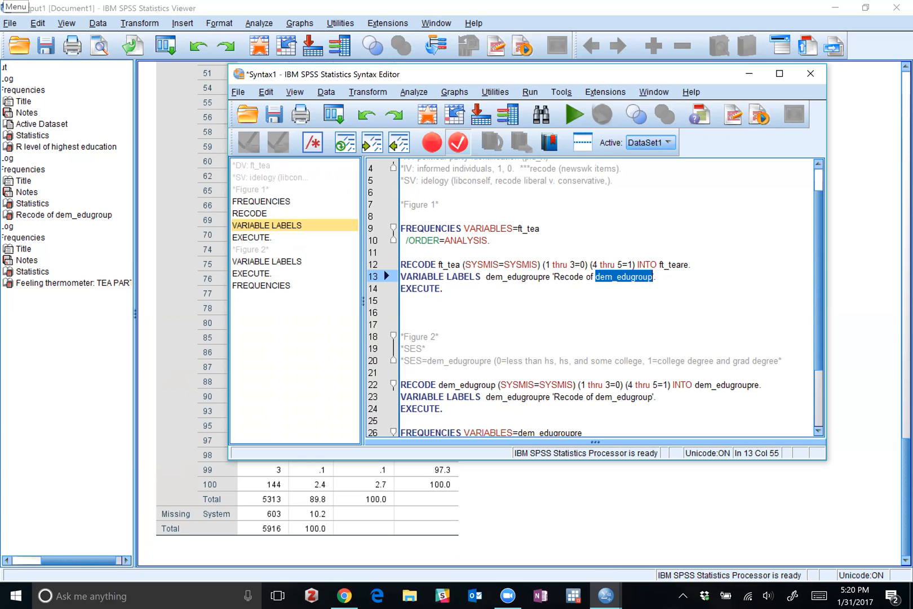
type("ft_tea")
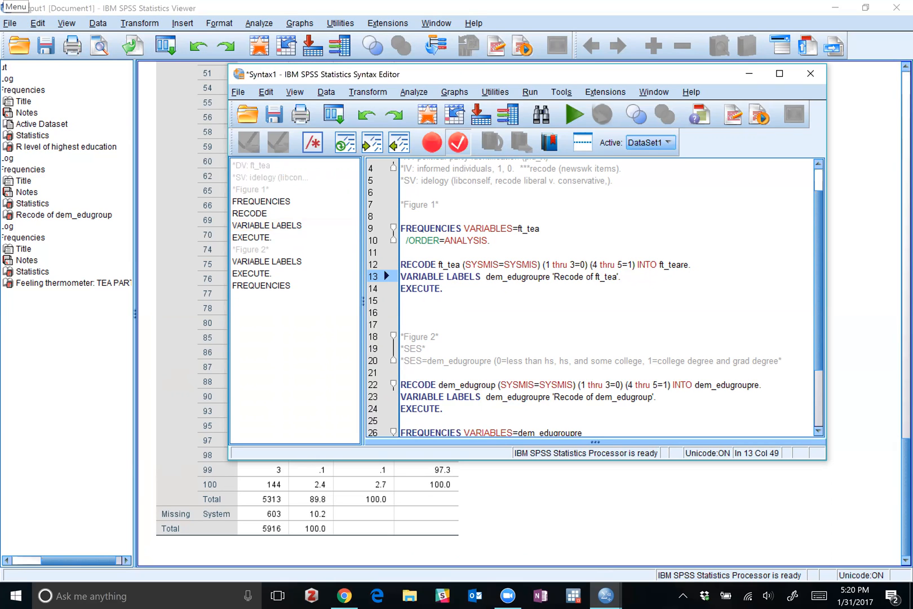
left_click(537, 276)
key("BackSpace")
key("BackSpace")
key("BackSpace")
key("BackSpace")
key("BackSpace")
key("BackSpace")
key("BackSpace")
key("BackSpace")
key("BackSpace")
key("BackSpace")
key("BackSpace")
key("BackSpace")
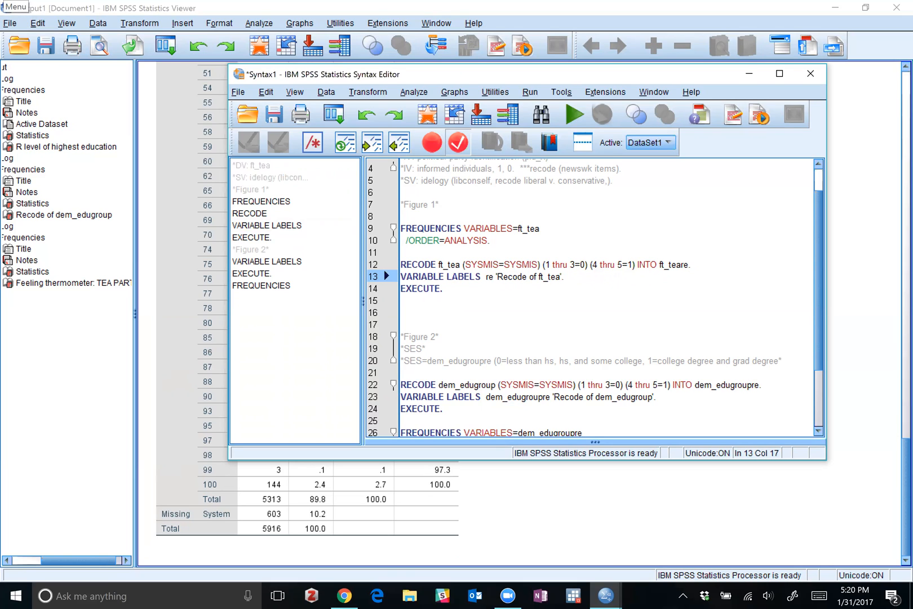
type("ft_tea")
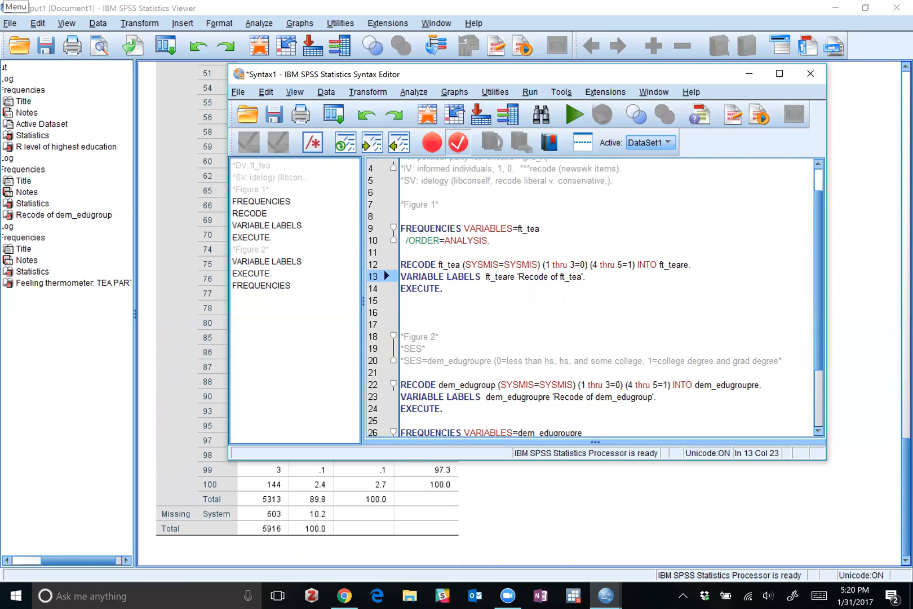
Change the first value range of the ft_tea RECODE command to 1 thru 25=1.
left_click(572, 264)
type("25")
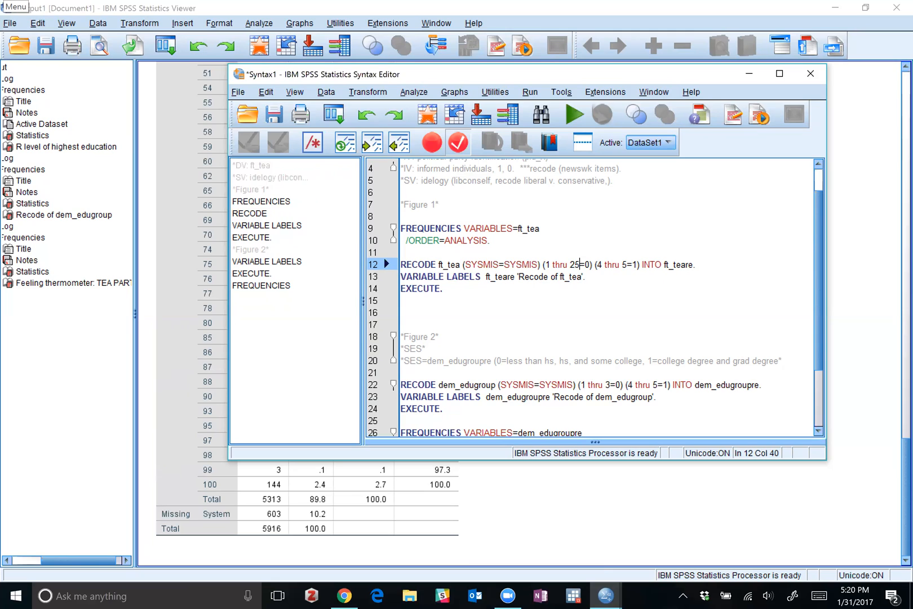
key("BackSpace")
type("1")
Change the second value range of the ft_tea RECODE command to 26 thru 50=2.
key("Right")
key("Right")
key("Right")
key("Delete")
type("26")
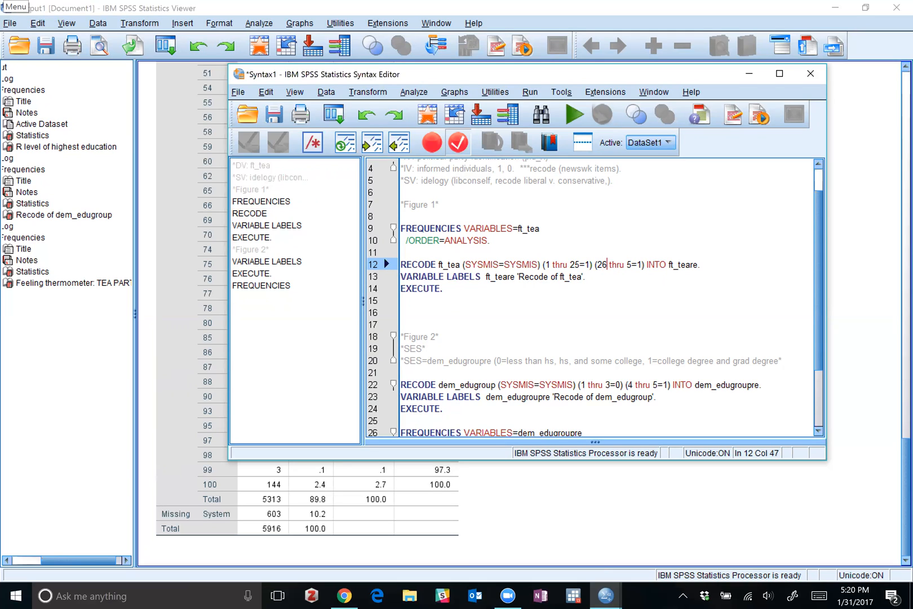
left_click(632, 264)
type("0")
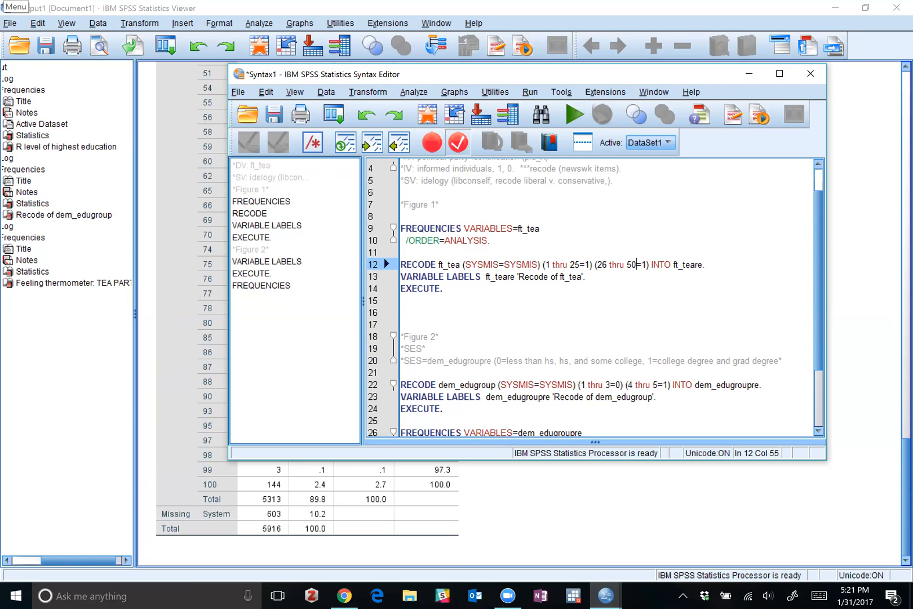
key("Right")
key("Right")
key("BackSpace")
type("2")
key("Right")
Insert a copy of the (26 thru 50=2) clause before INTO in the ft_tea RECODE command.
left_click_drag(648, 264, 599, 266)
key("ctrl+c")
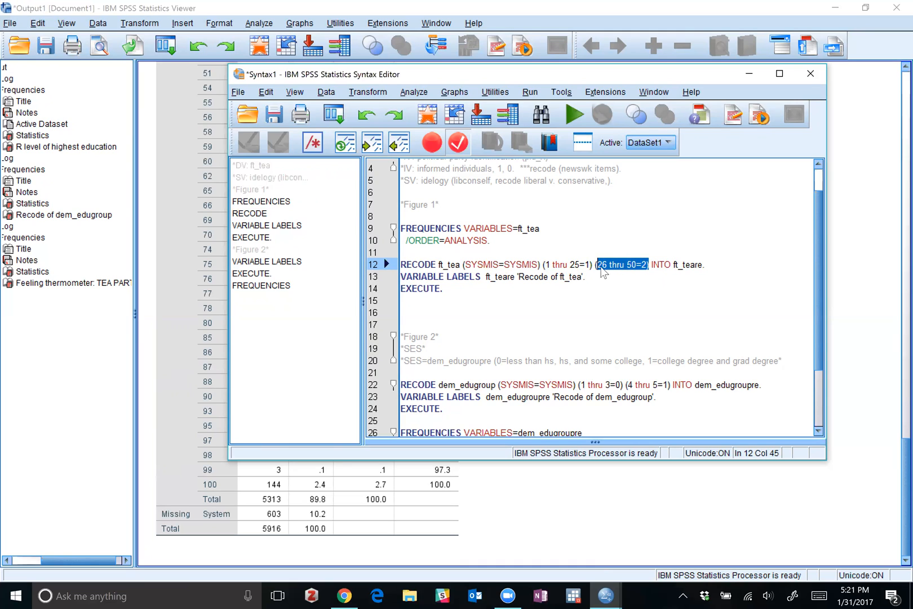
left_click(651, 265)
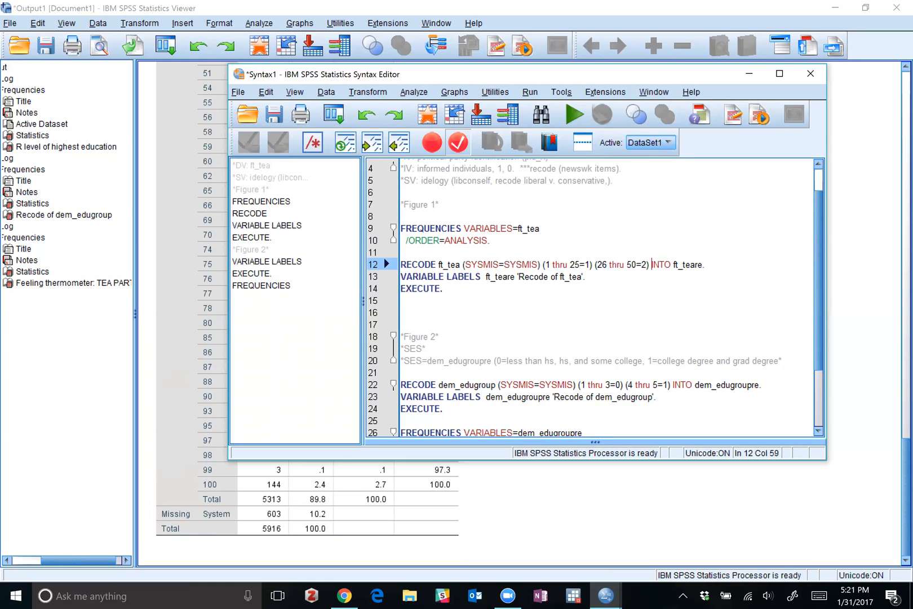
type("(26 thru 50=2)")
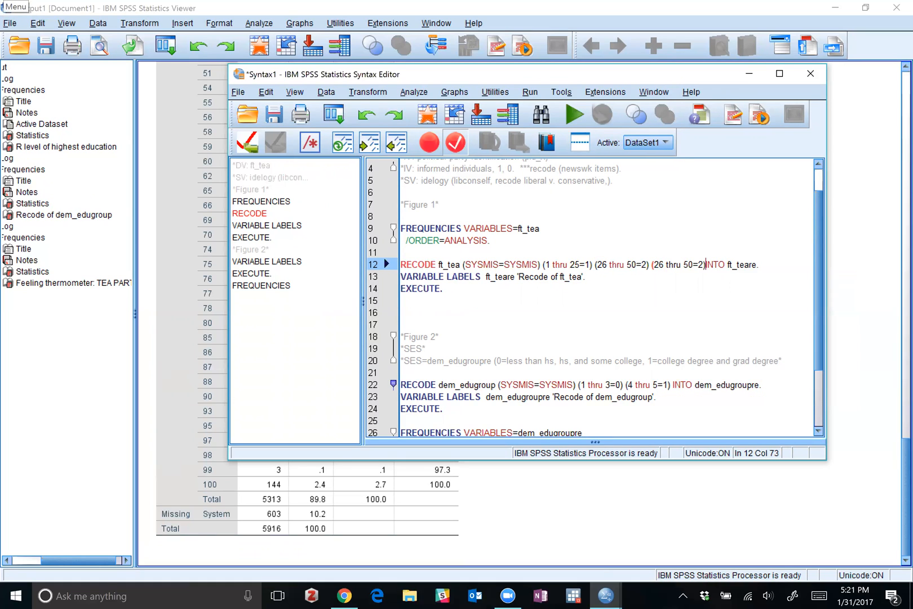
Change the copied third range of the ft_tea RECODE command to 51 thru 75=3.
left_click(664, 265)
key("BackSpace")
key("BackSpace")
type("51")
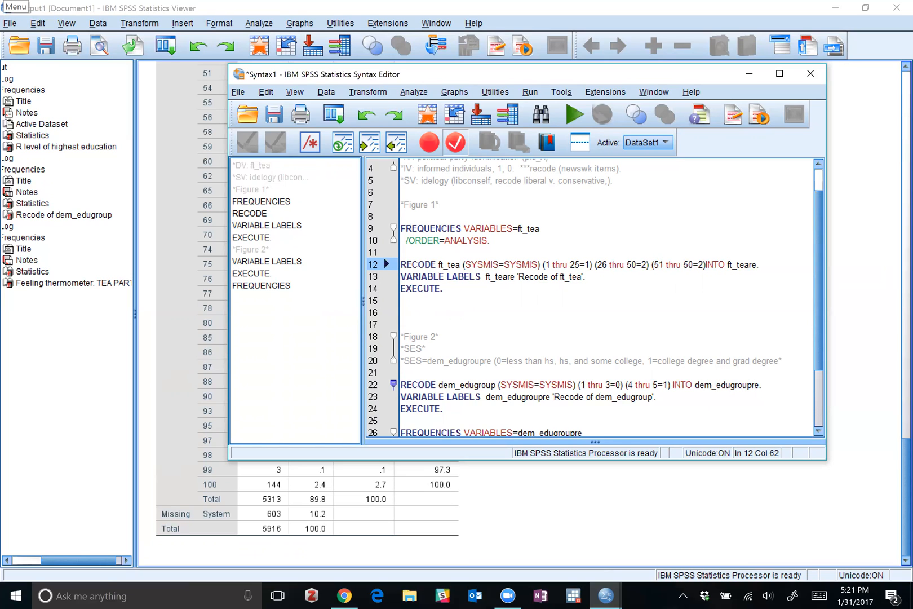
key("Right")
key("BackSpace")
key("BackSpace")
type("75")
key("Right")
key("Right")
key("BackSpace")
type("3 (")
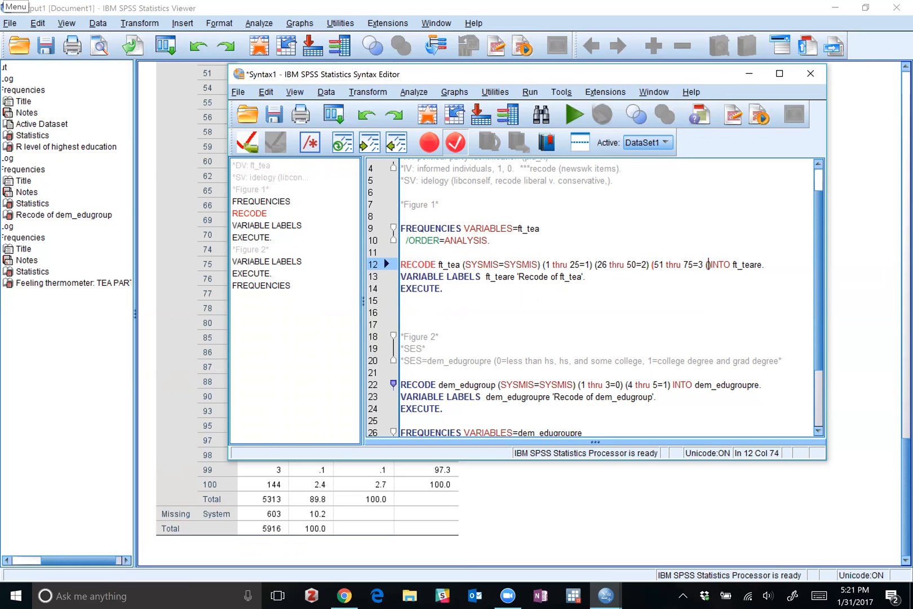
Insert another copy of the (26 thru 50=2) clause before INTO and correct the parentheses around the third and fourth ranges.
key("ctrl+v")
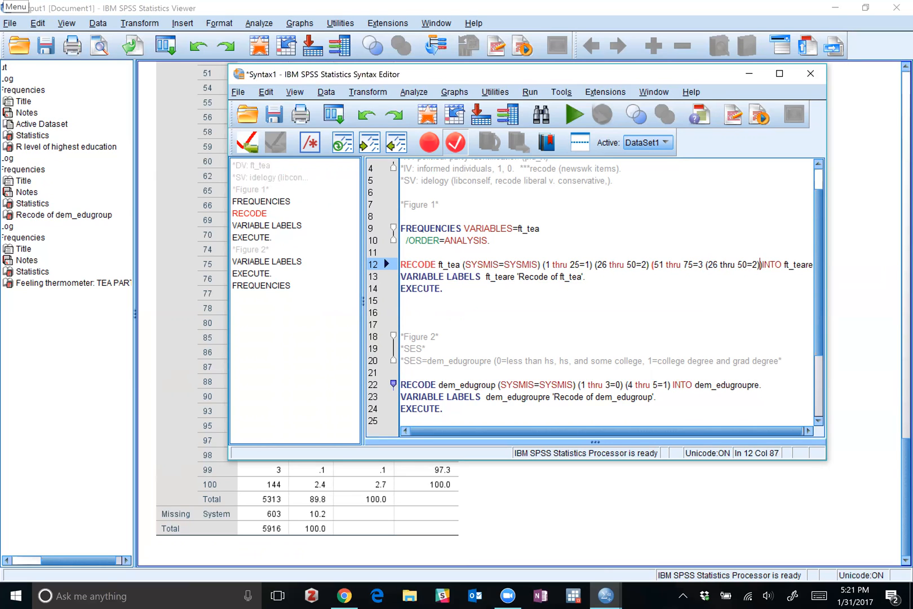
key("Delete")
left_click(703, 265)
type(")")
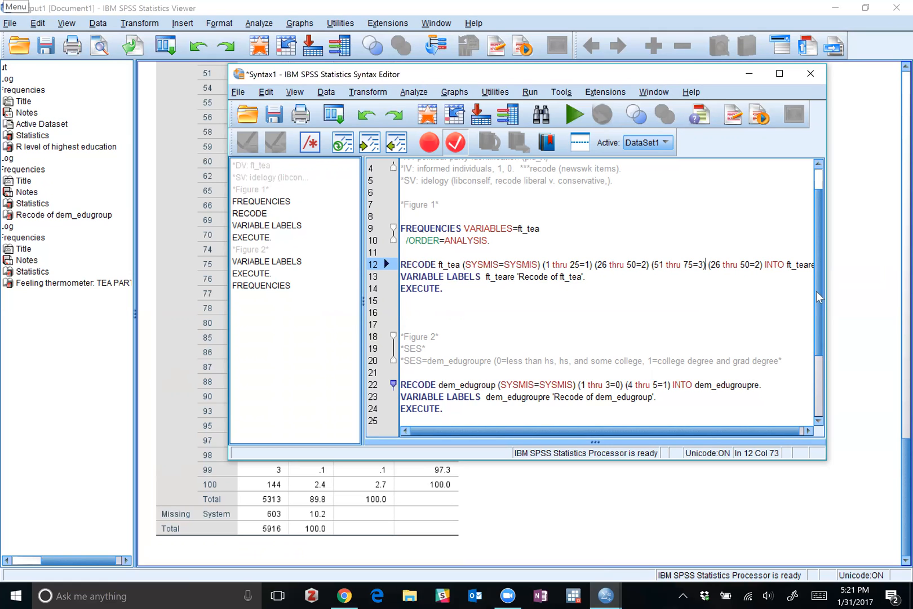
Widen the syntax editor window and change the fourth range of the ft_tea RECODE command to 76 thru 100=4.
left_click_drag(826, 295, 885, 296)
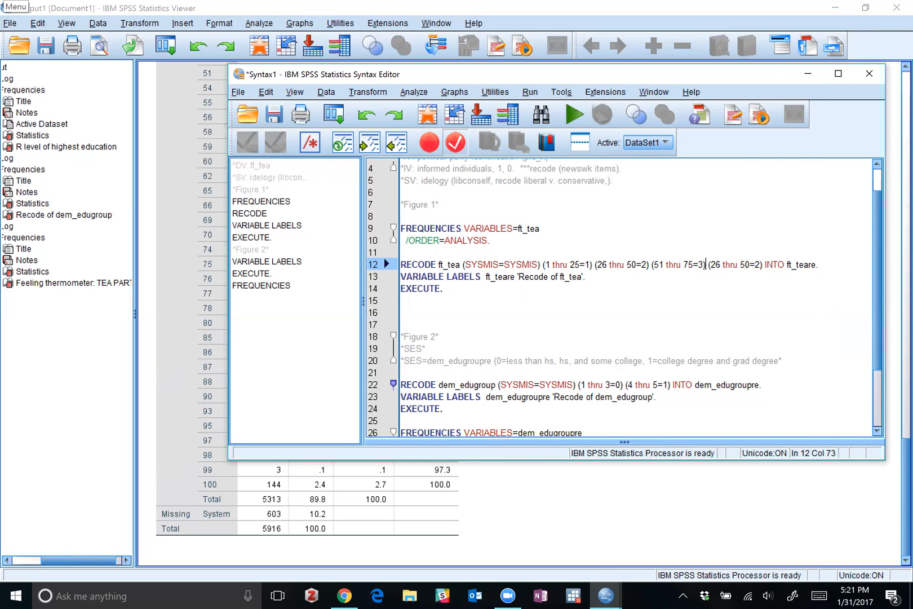
left_click(720, 264)
key("BackSpace")
key("BackSpace")
type("76")
left_click(750, 265)
key("BackSpace")
key("BackSpace")
type("10")
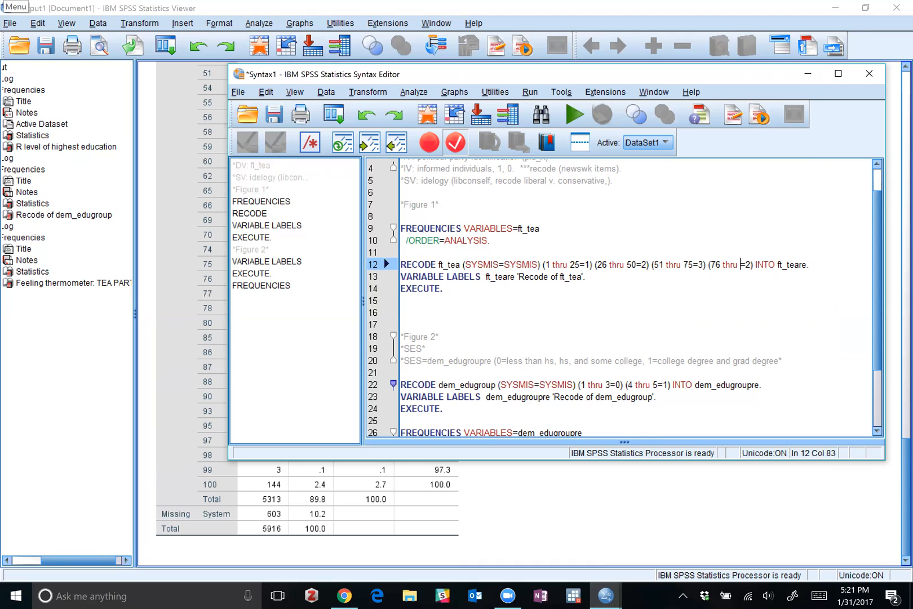
type("0")
key("Right")
key("Right")
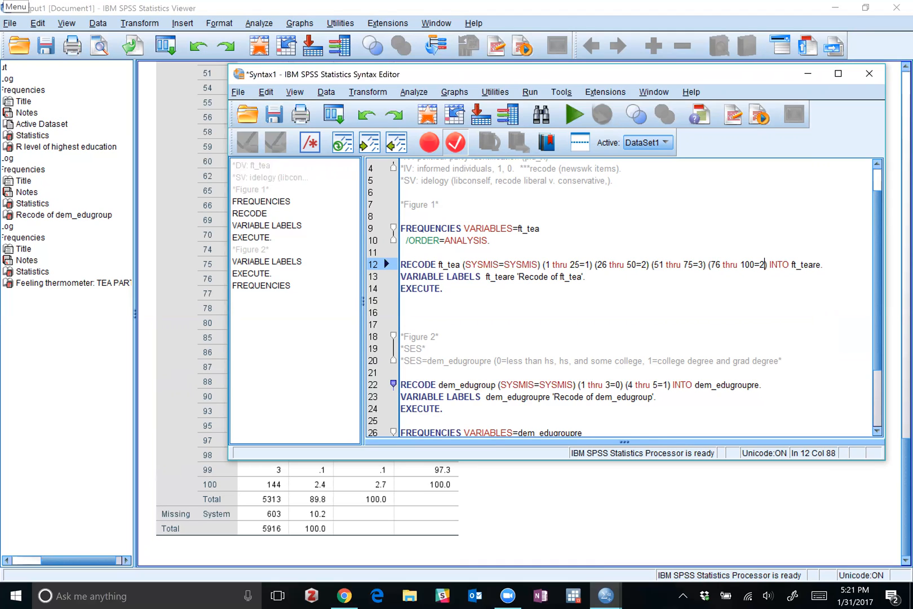
key("BackSpace")
type("4")
Review the Feeling thermometer: TEA PARTY frequency table in the output viewer and return to the Syntax1 editor.
left_click(510, 503)
scroll(322, 373, "up", 15)
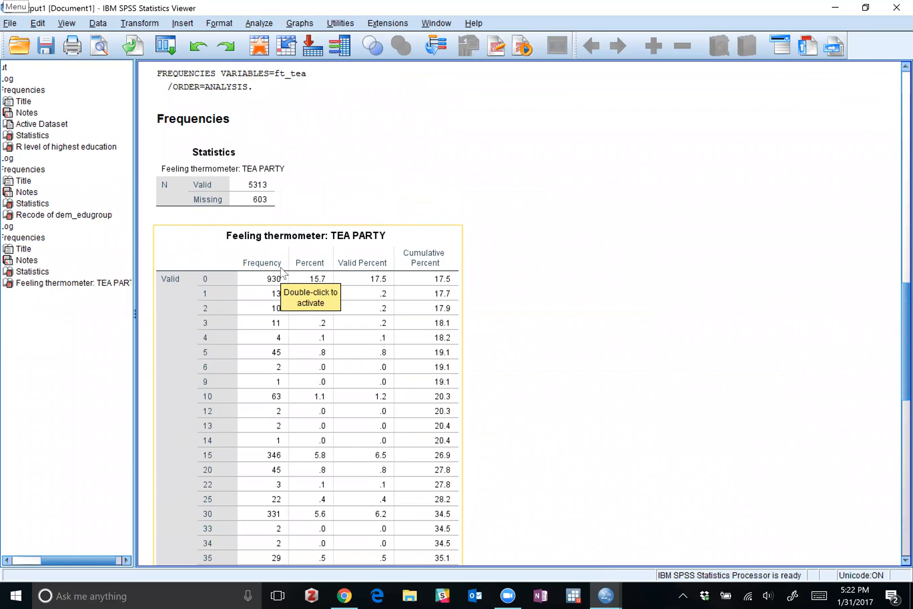
scroll(247, 244, "down", 3)
scroll(212, 161, "down", 13)
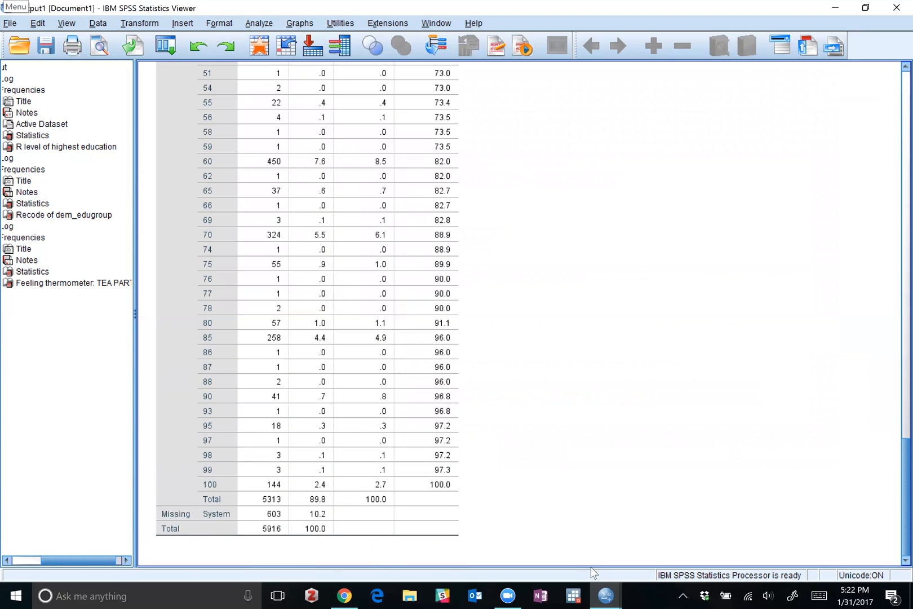
mouse_move(604, 594)
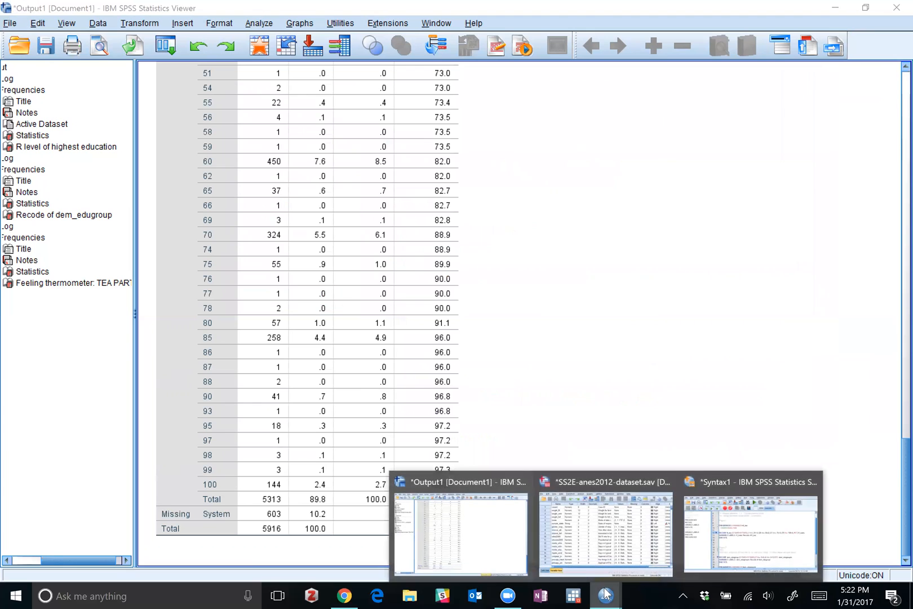
left_click(740, 547)
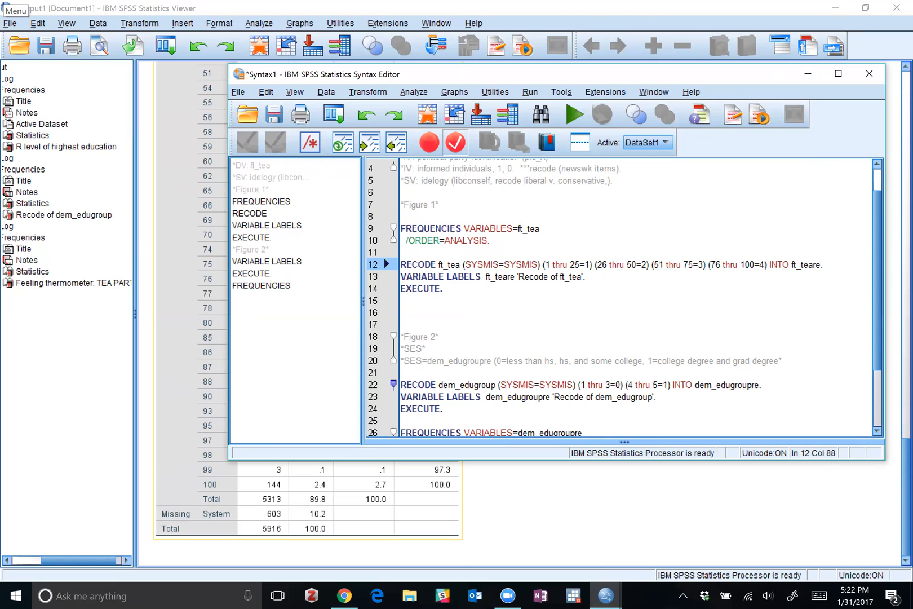
Run the ft_tea RECODE, VARIABLE LABELS and EXECUTE commands under *Figure 1*.
left_click(402, 325)
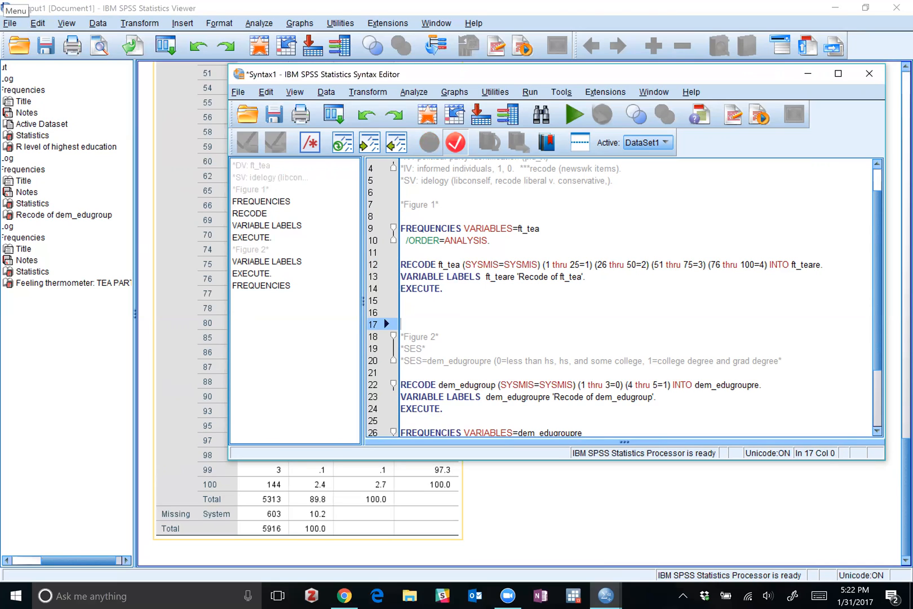
left_click_drag(443, 289, 401, 265)
left_click(575, 115)
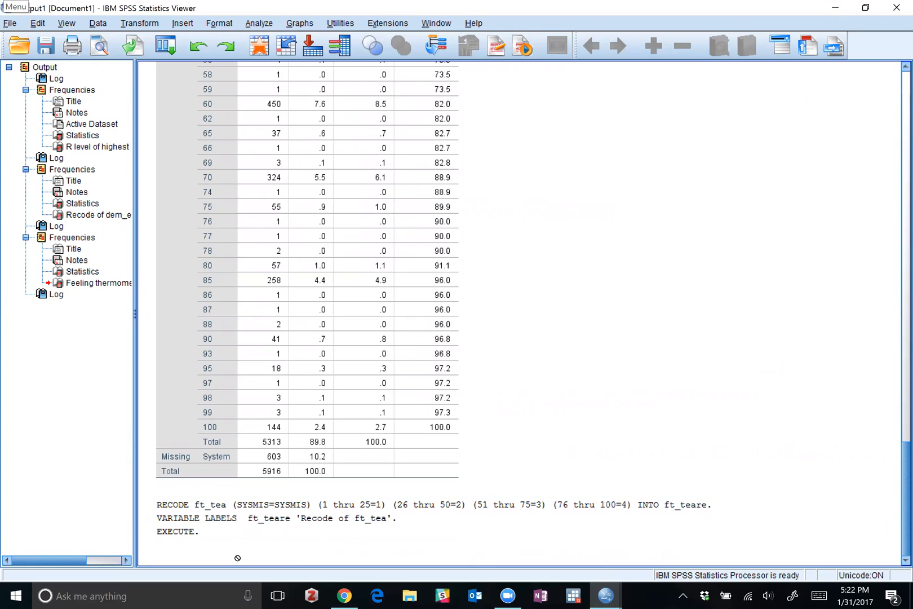
left_click(203, 526)
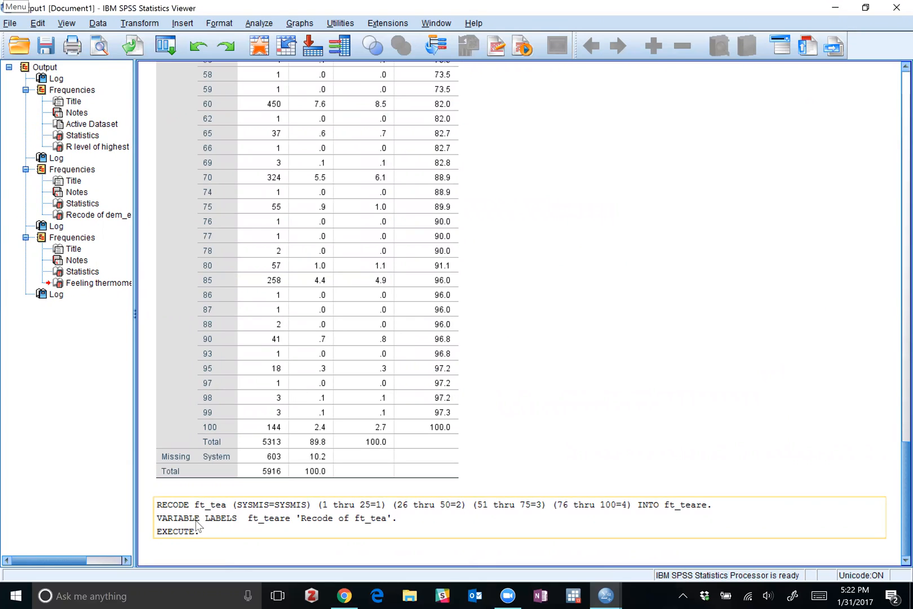
Return to the Syntax1 editor and copy the ft_tea FREQUENCIES command below the *Figure 1* recode block's EXECUTE, separated by a blank line.
left_click(613, 593)
left_click(750, 533)
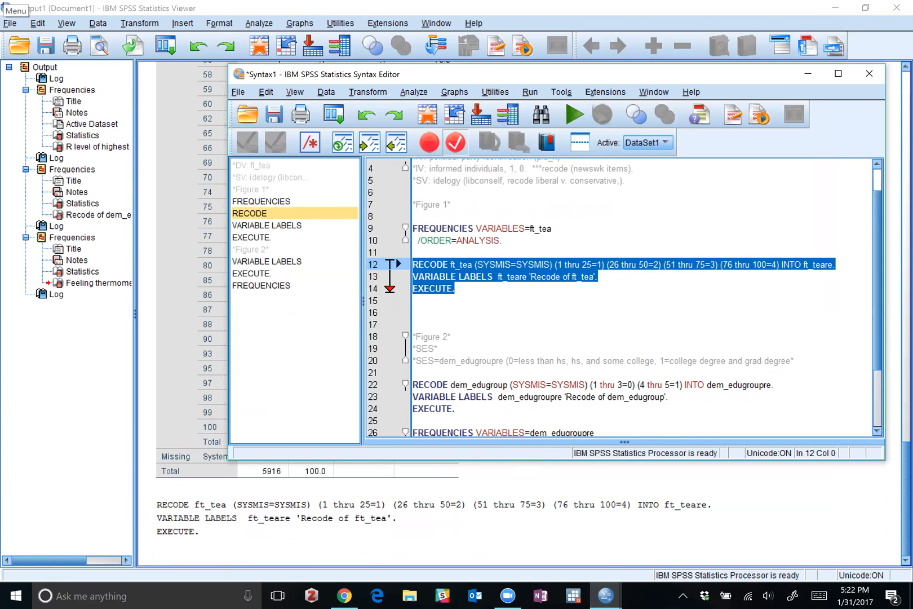
left_click(403, 312)
left_click_drag(399, 252, 394, 233)
key("ctrl+c")
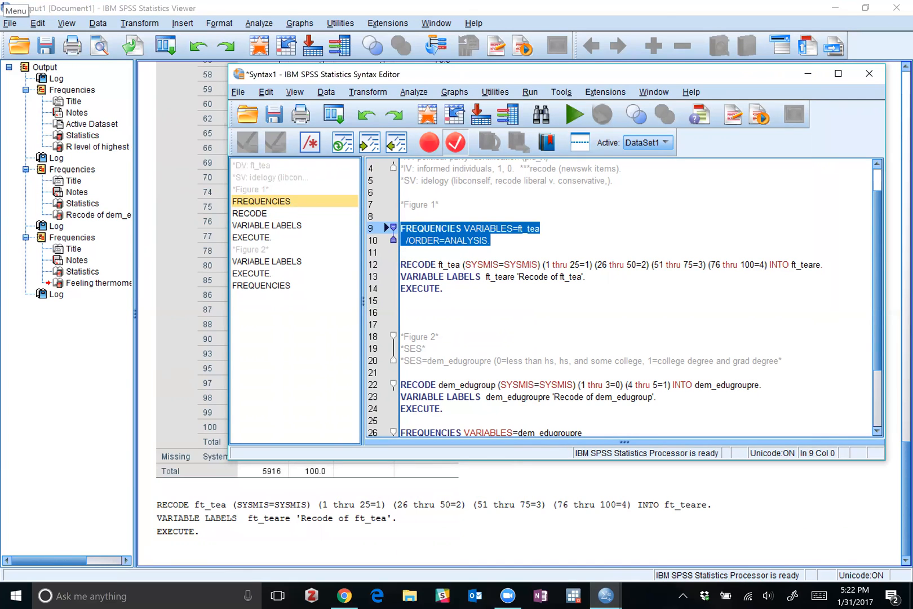
left_click(402, 300)
key("Return")
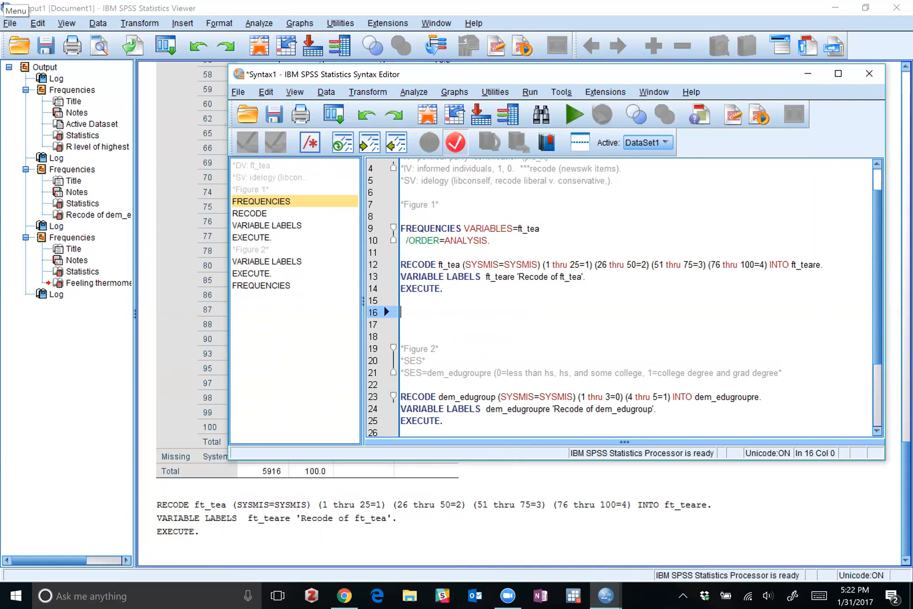
key("ctrl+v")
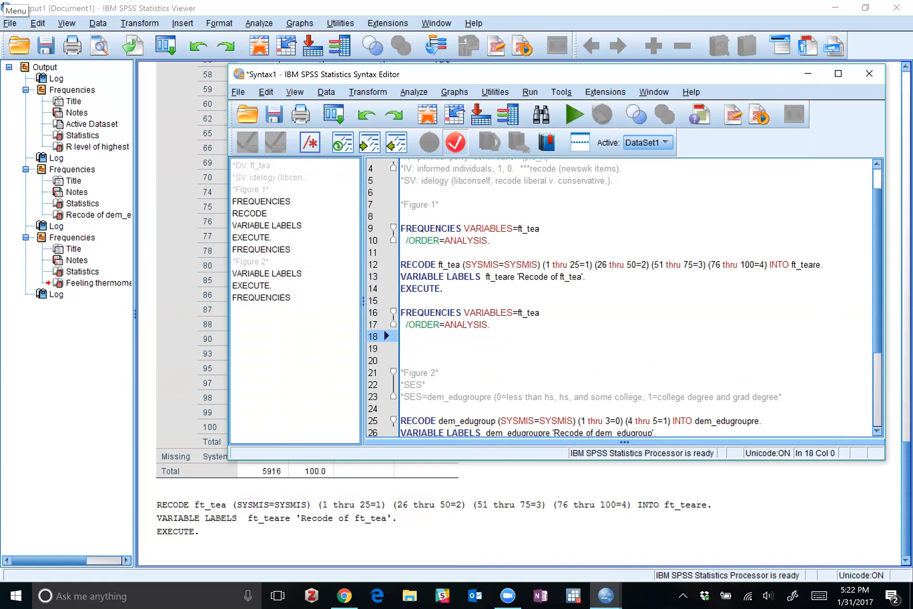
Change the copied FREQUENCIES command to use ft_teare and run it.
key("Up")
key("Up")
key("End")
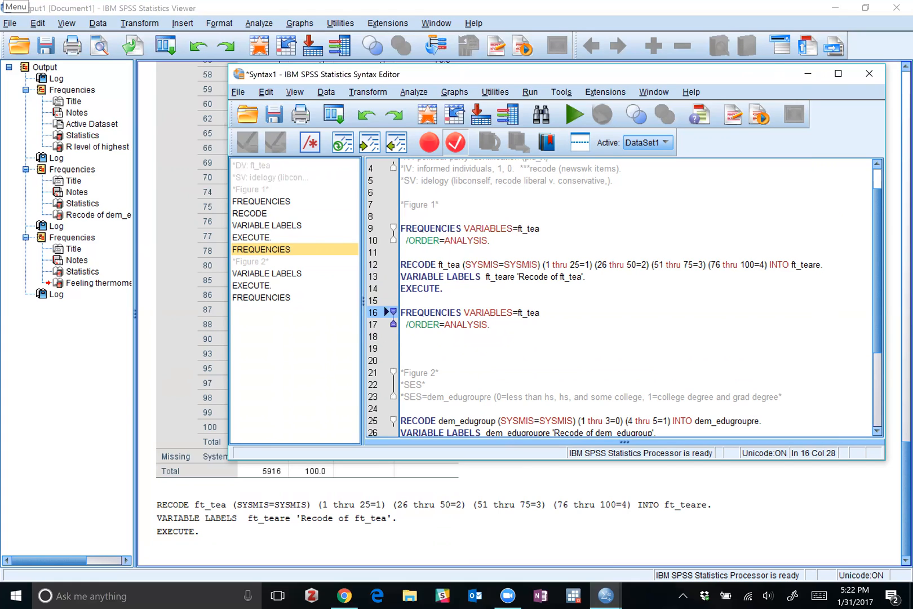
type("re")
left_click_drag(401, 337, 402, 312)
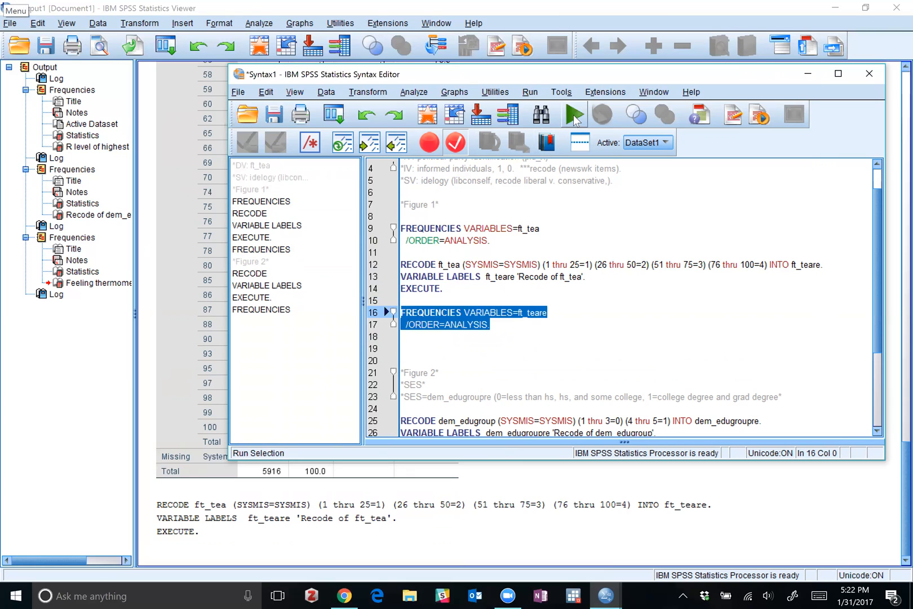
left_click(575, 117)
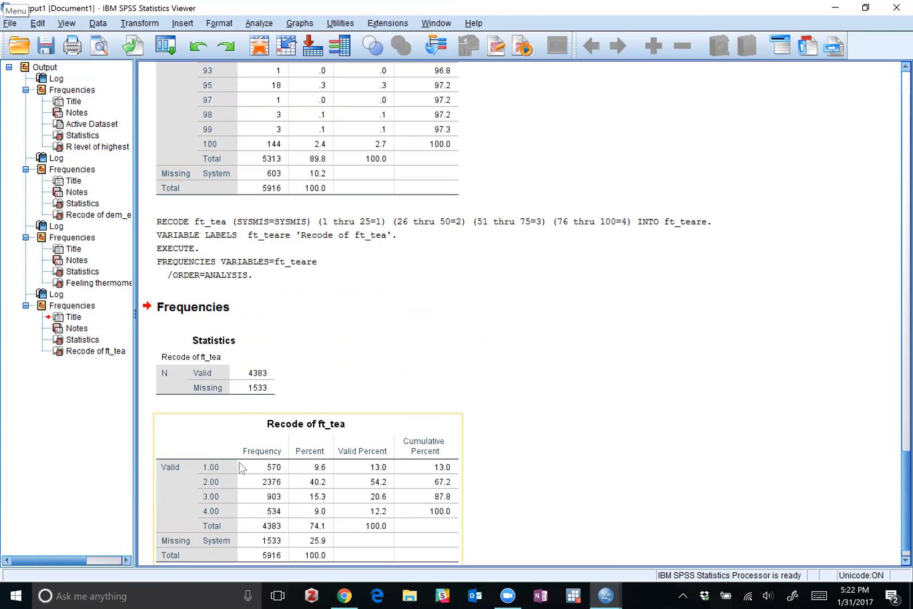
Compare the ft_teare frequency table with the original Feeling thermometer: TEA PARTY frequencies in the output viewer.
scroll(283, 288, "up", 15)
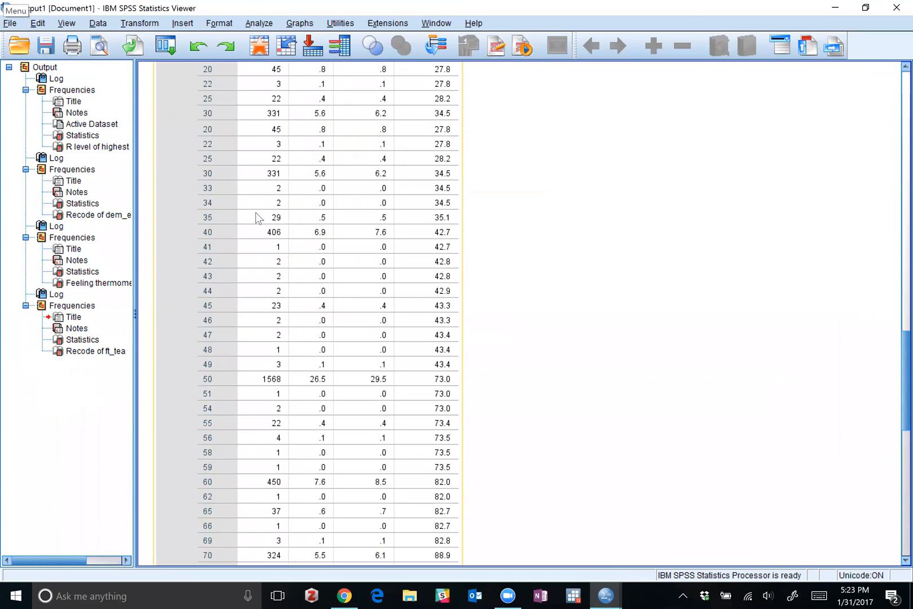
scroll(256, 213, "up", 5)
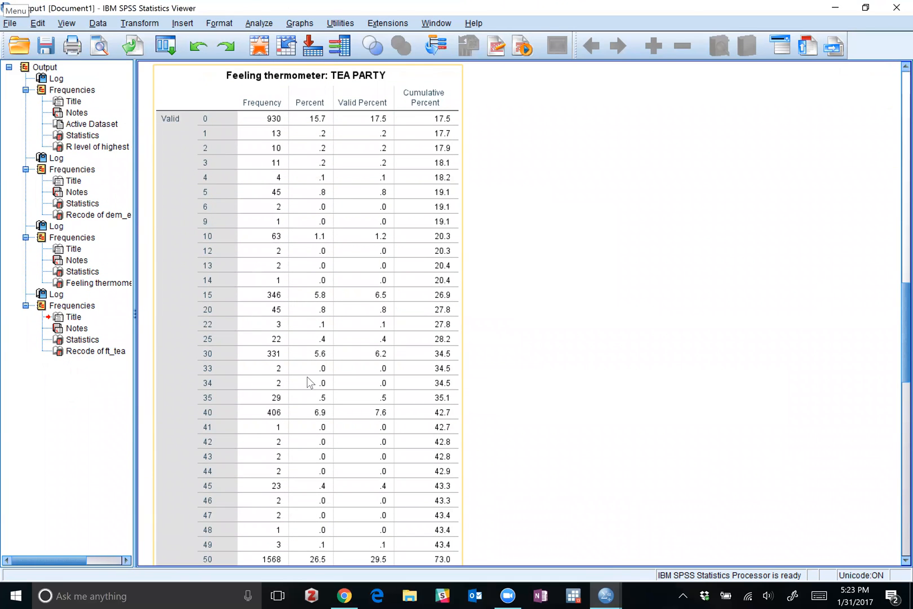
scroll(308, 381, "down", 15)
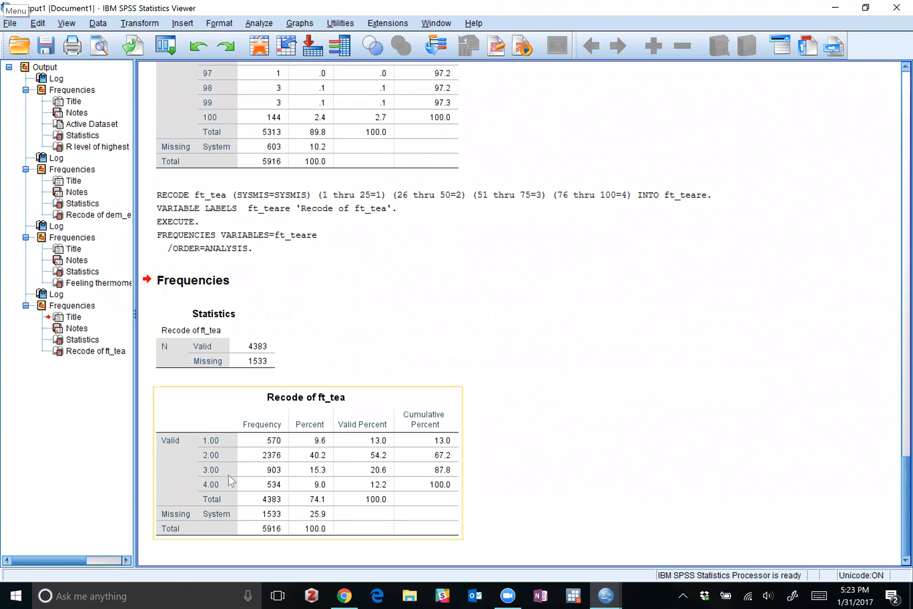
scroll(301, 429, "up", 2)
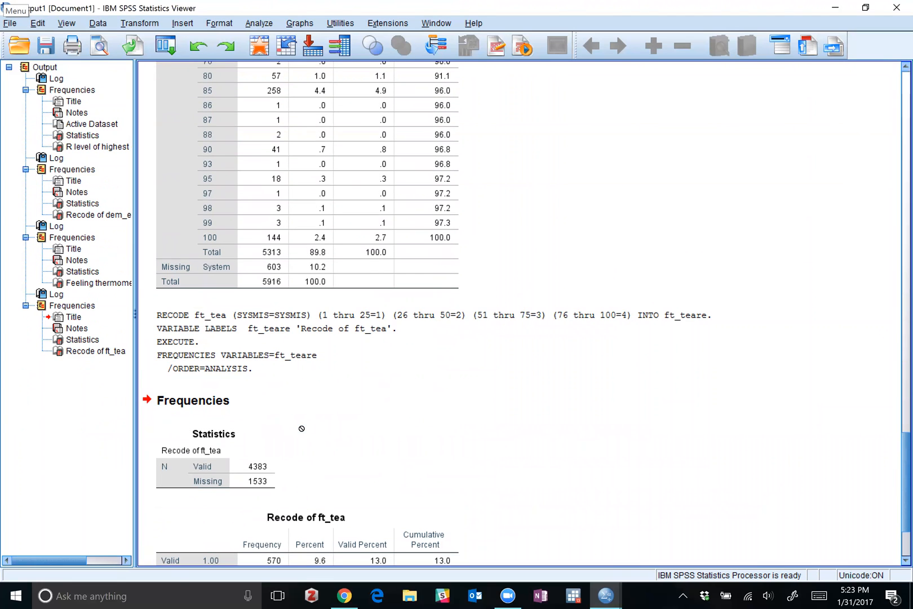
scroll(341, 336, "down", 2)
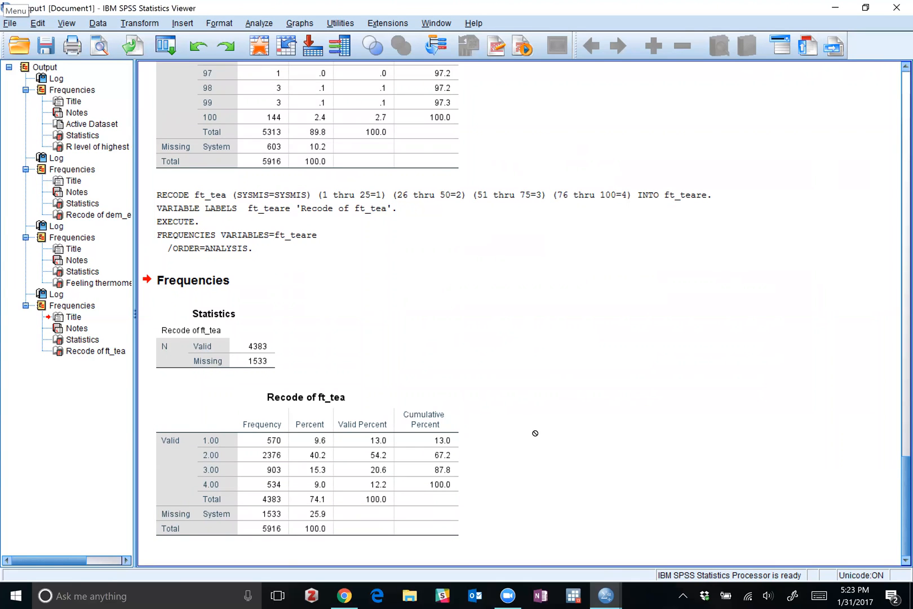
scroll(535, 433, "up", 3)
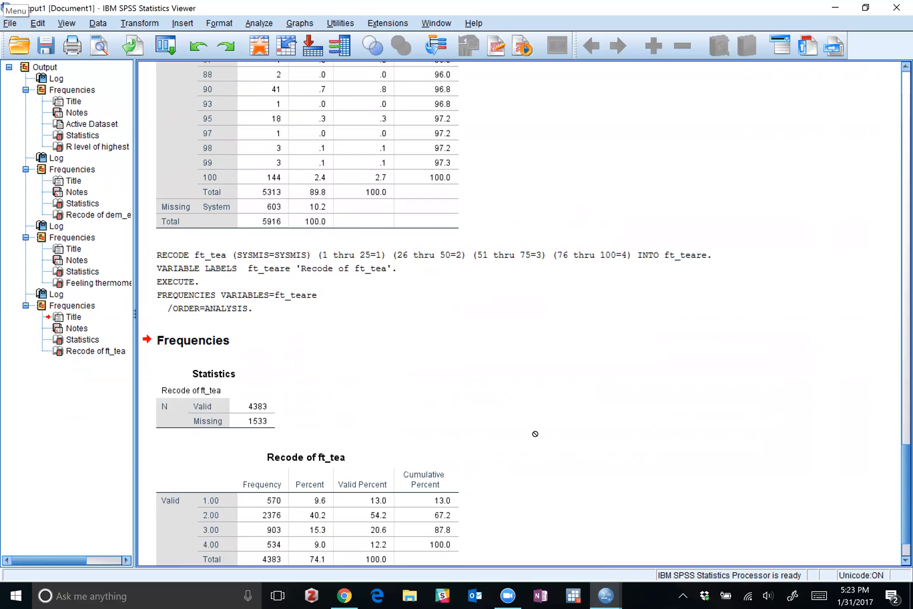
scroll(535, 434, "up", 18)
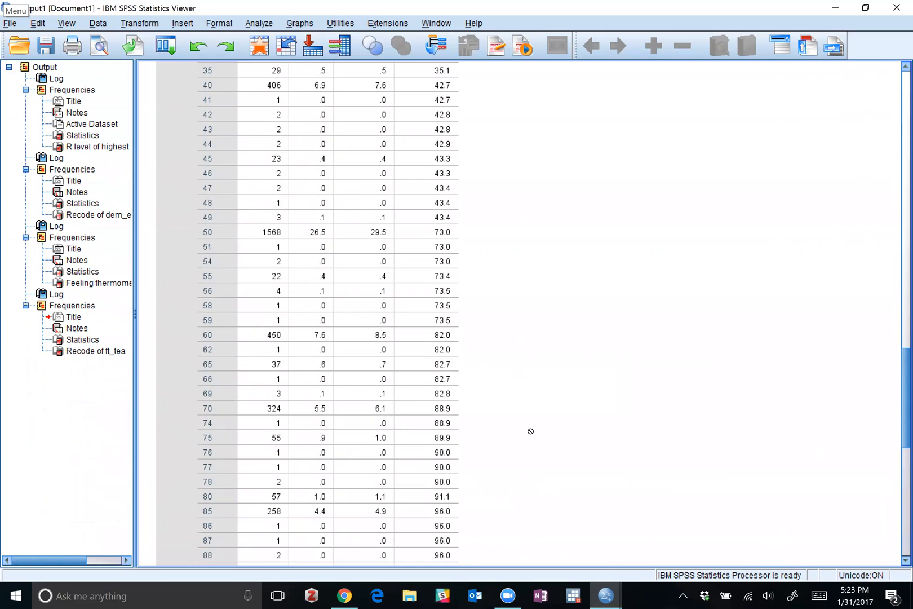
Return to the Syntax1 editor and change the first range of the ft_tea RECODE command to 0 thru 25=1.
left_click(606, 596)
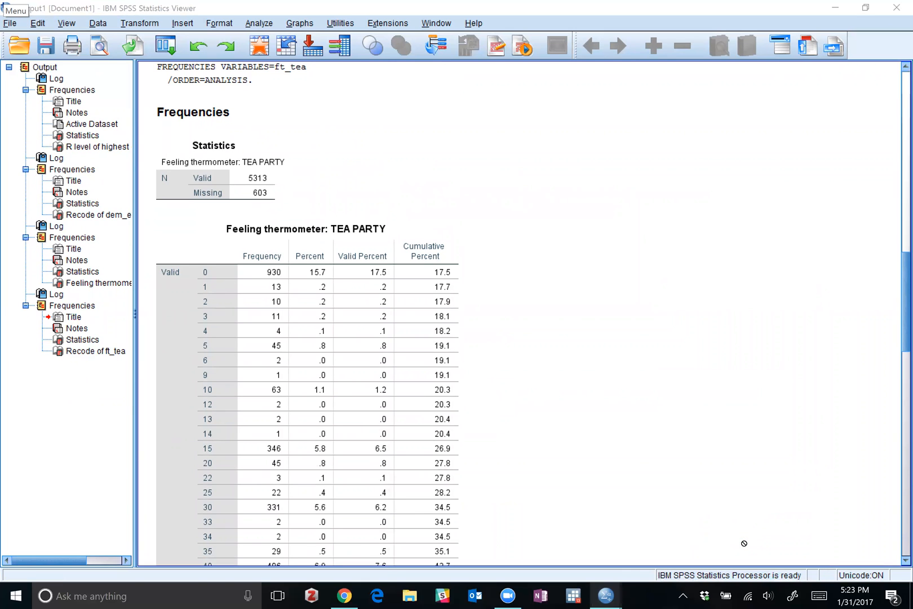
left_click(606, 596)
left_click(715, 543)
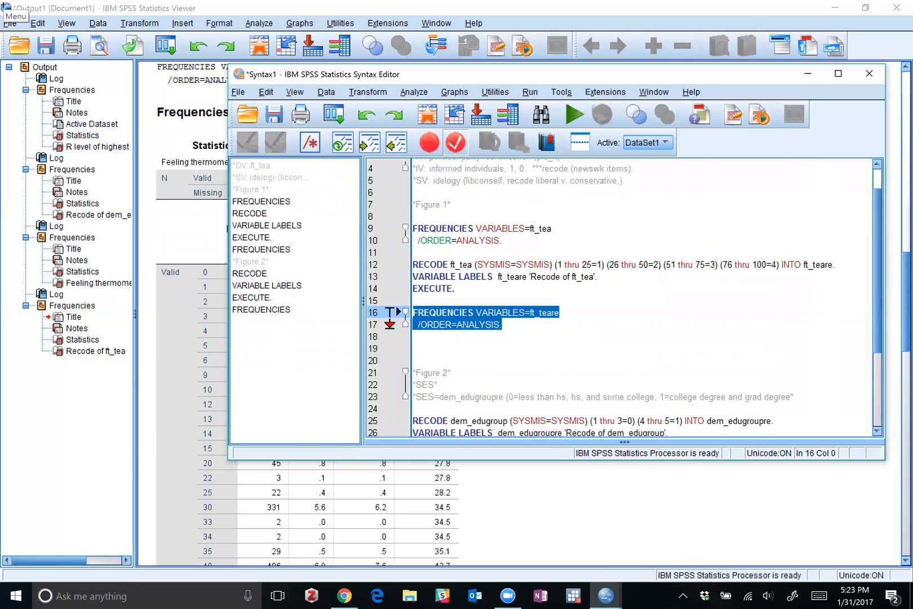
left_click(563, 264)
key("BackSpace")
type("0")
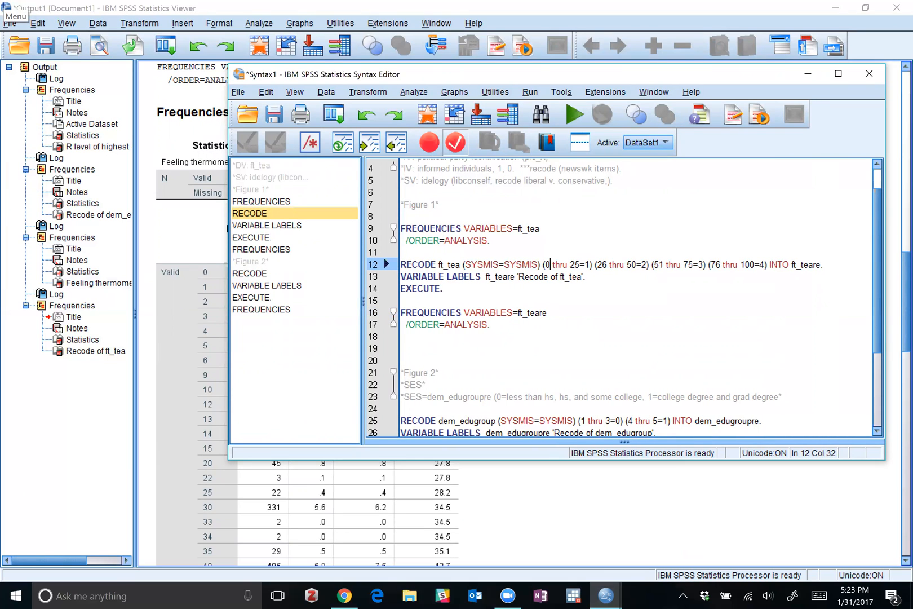
Run only the edited ft_tea RECODE line.
key("Home")
key("shift+End")
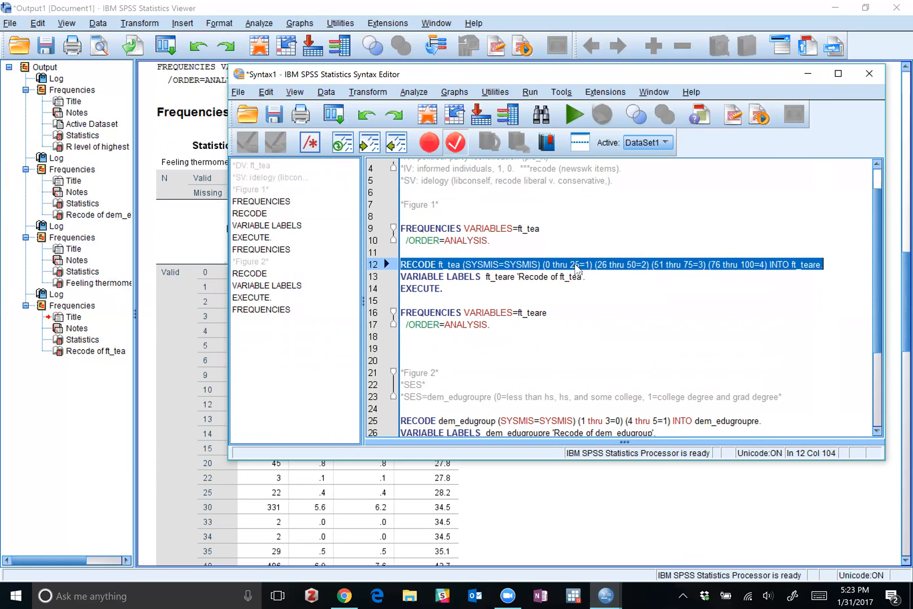
left_click(574, 115)
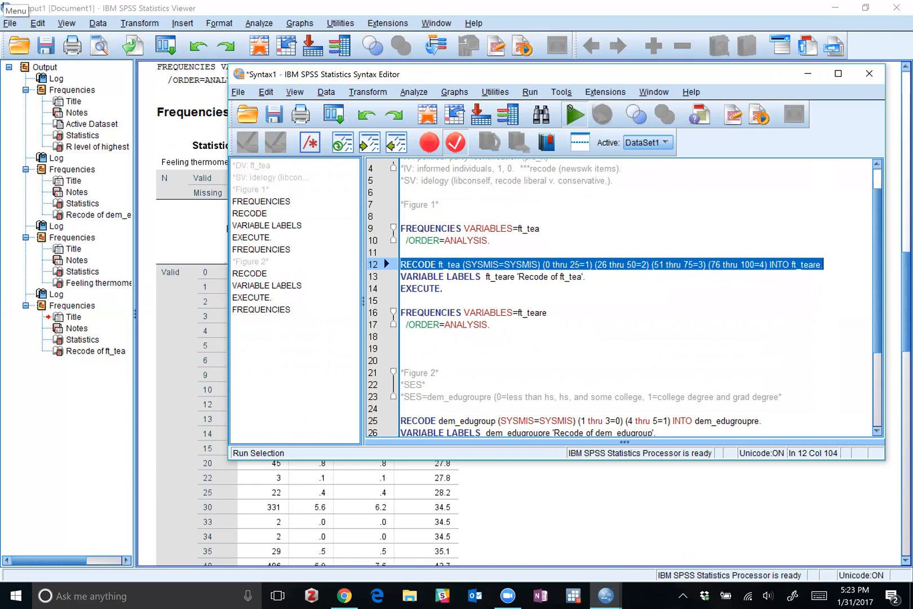
Return to the Syntax1 editor and run the FREQUENCIES command for ft_teare.
left_click(602, 594)
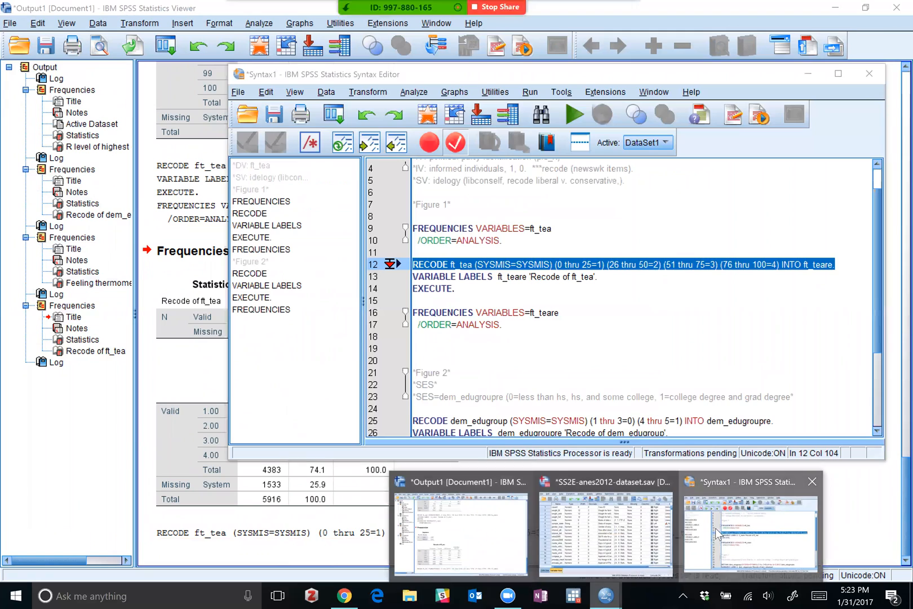
left_click(750, 533)
left_click_drag(502, 325, 413, 313)
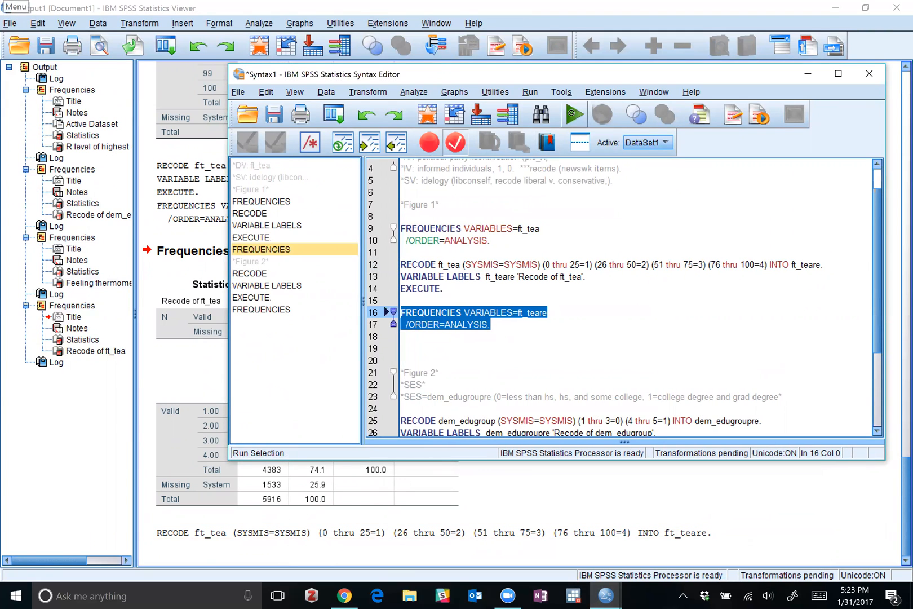
left_click(571, 114)
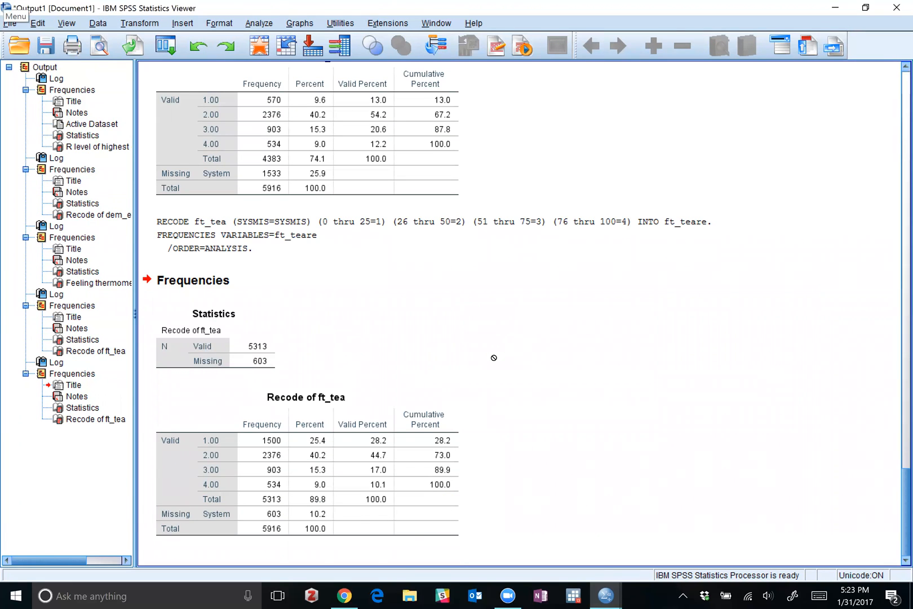
Check the new ft_teare frequencies against the original TEA PARTY thermometer table and the earlier recode table, including the missing cases.
scroll(473, 344, "up", 10)
scroll(448, 333, "up", 2)
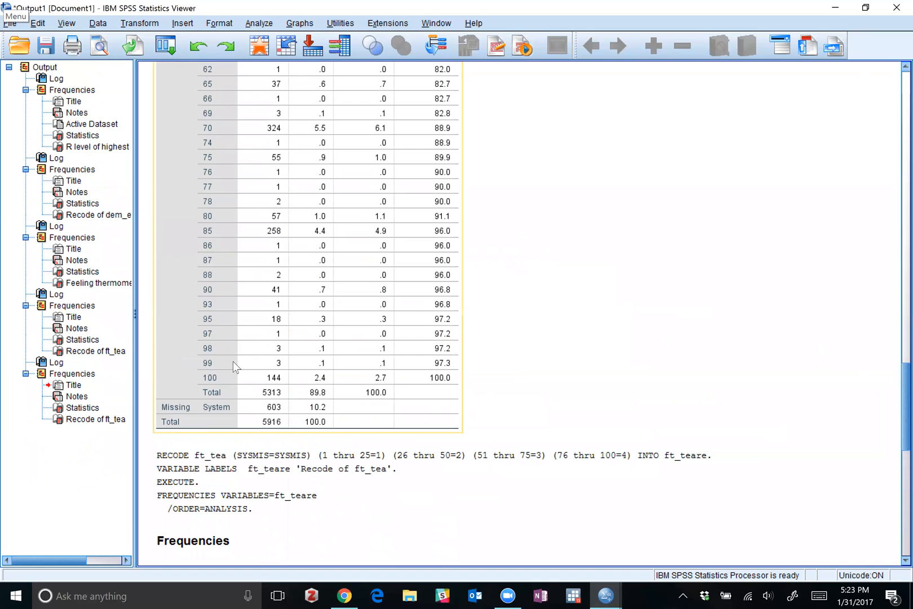
scroll(285, 286, "up", 2)
scroll(254, 264, "down", 5)
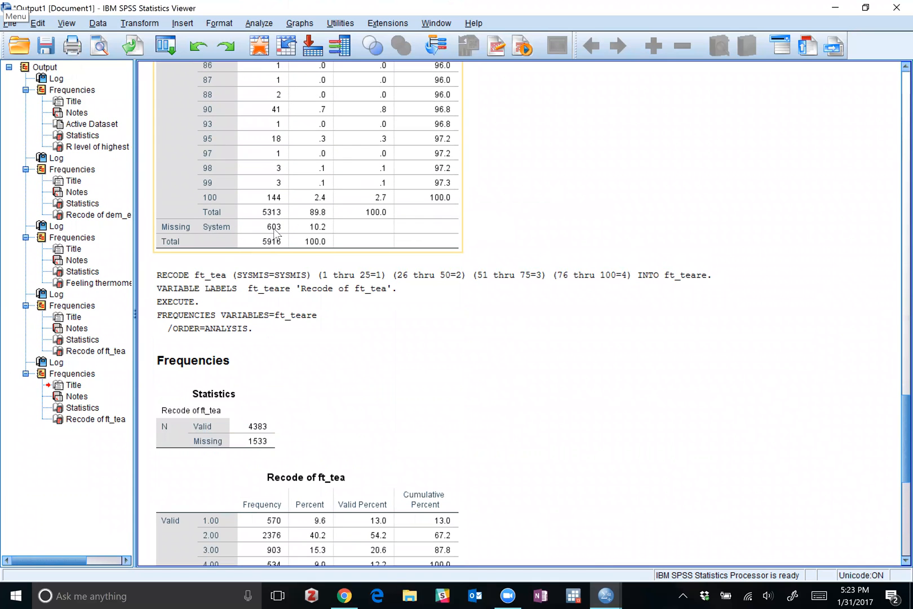
scroll(360, 228, "down", 4)
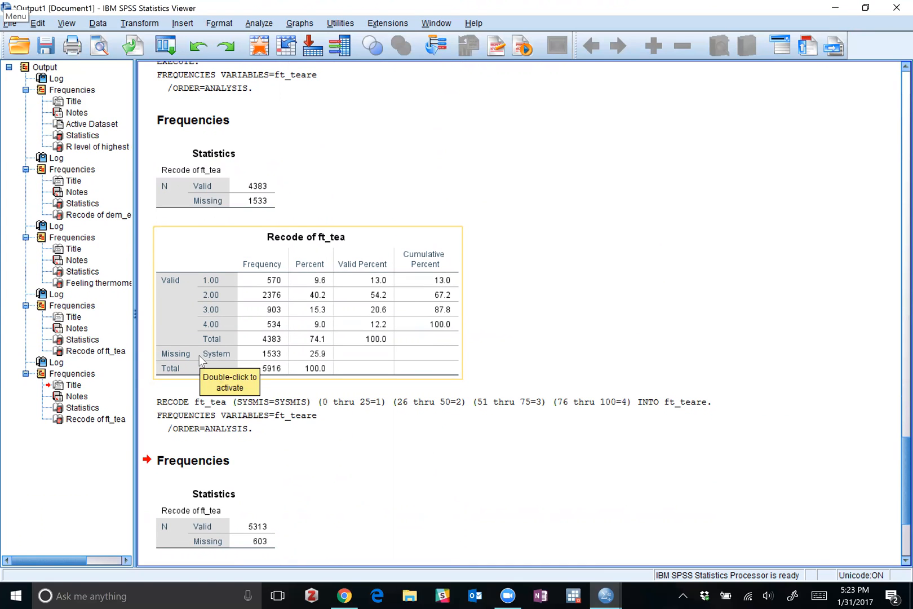
scroll(241, 280, "up", 10)
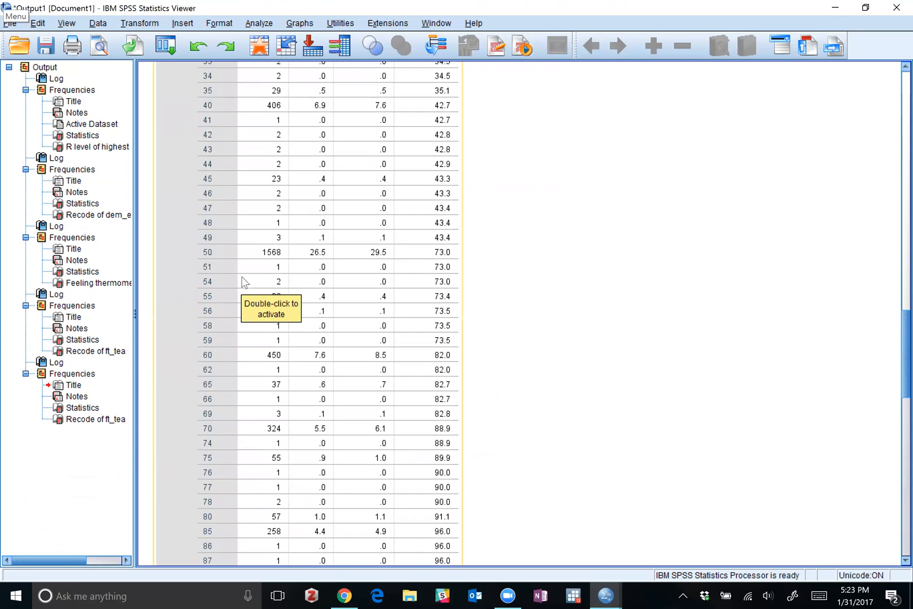
scroll(243, 282, "up", 10)
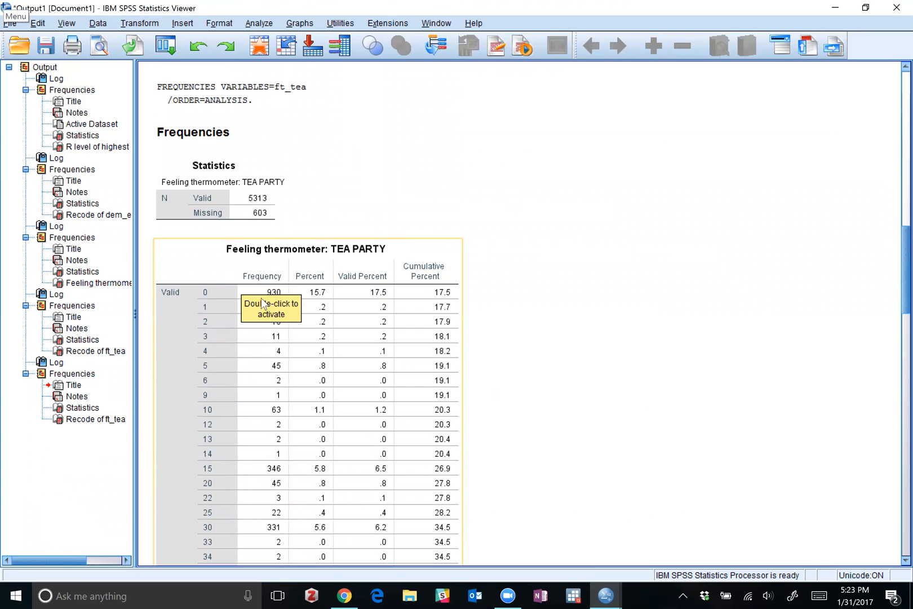
scroll(263, 303, "down", 20)
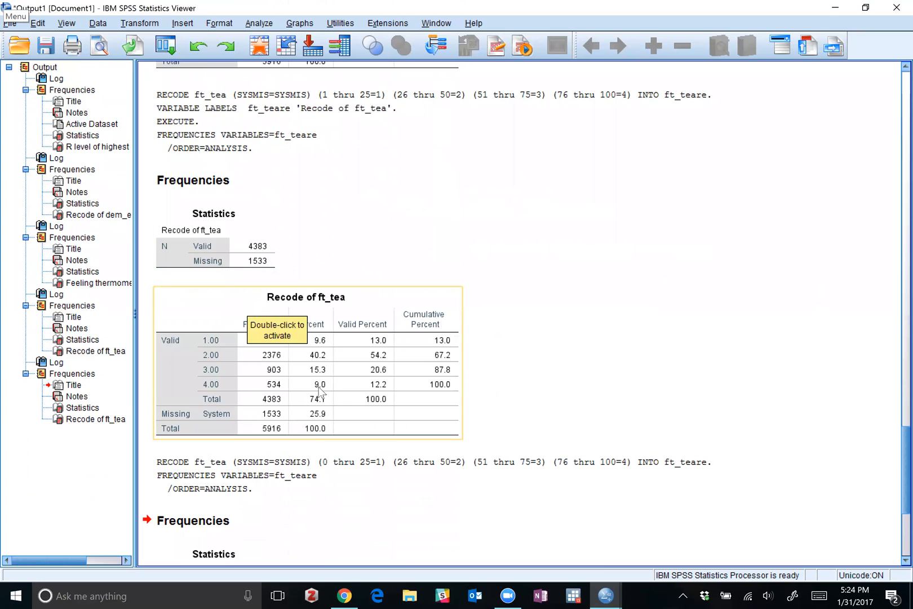
scroll(317, 488, "down", 8)
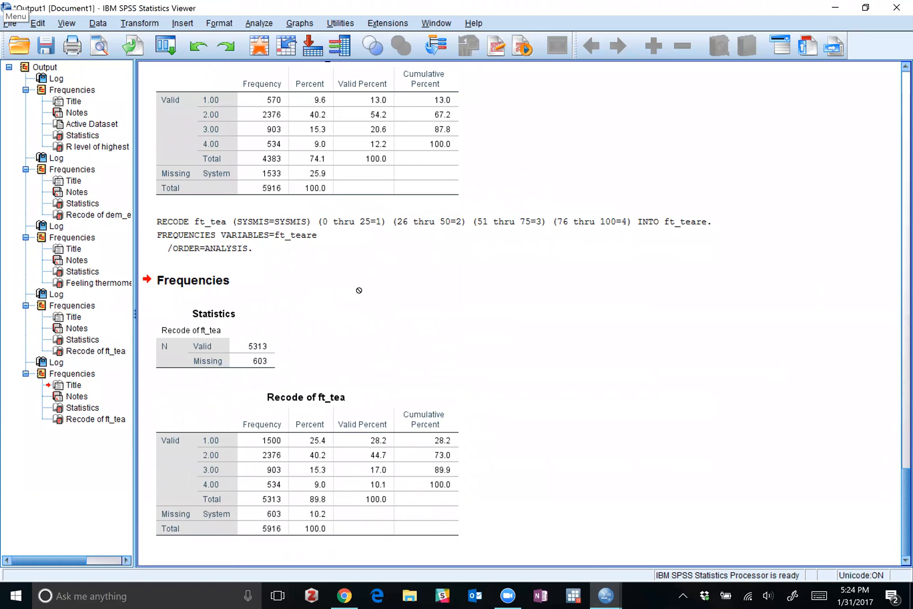
Go back to the Syntax1 editor and review the ft_tea RECODE line's SYSMIS and lowest-range specifications and the commands below it.
mouse_move(616, 593)
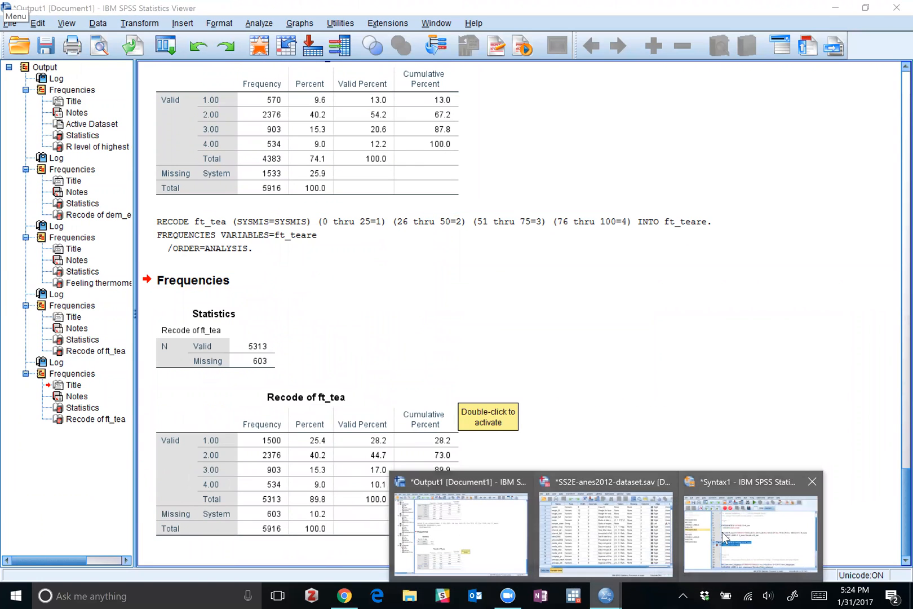
left_click(753, 533)
double_click(522, 264)
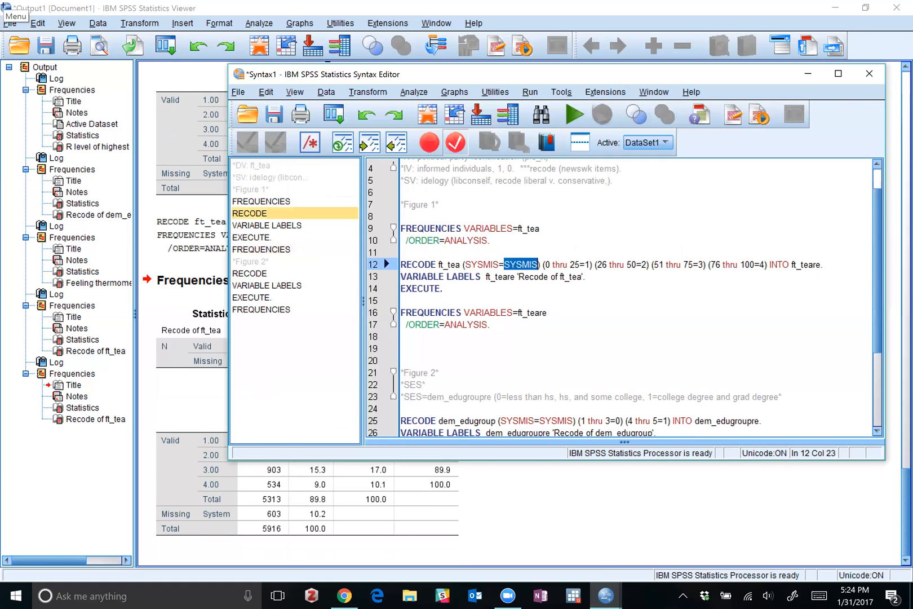
left_click(546, 265)
key("Right")
key("Right")
key("Right")
left_click(441, 289)
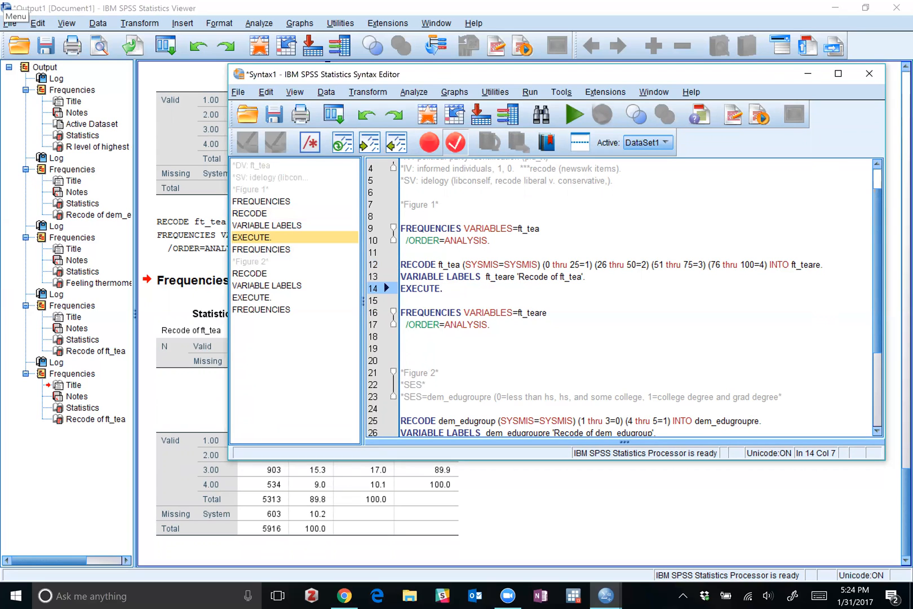
left_click(490, 324)
Compare the system-missing rows of the latest ft_teare frequency table and the original TEA PARTY thermometer table in the output viewer.
left_click(179, 415)
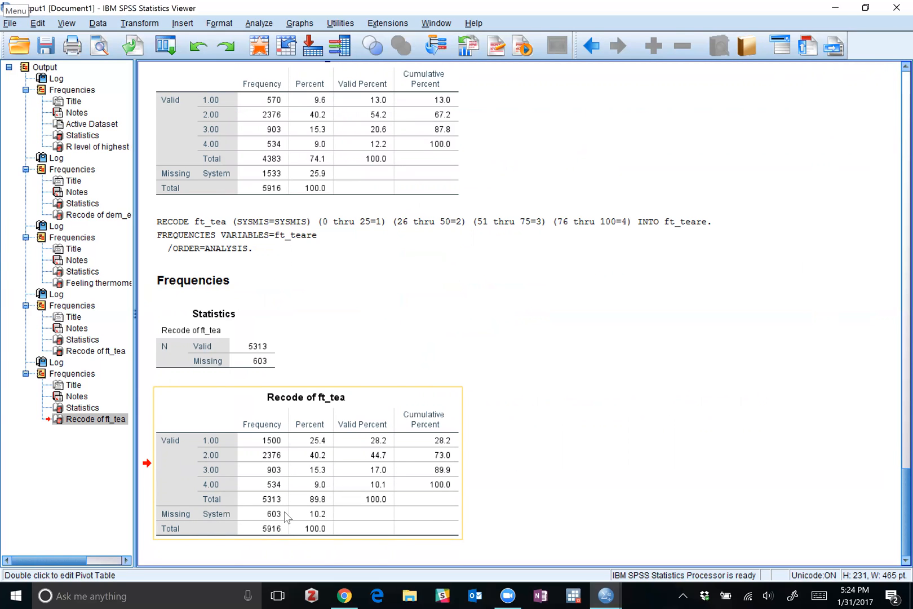
scroll(284, 512, "up", 5)
scroll(212, 344, "up", 4)
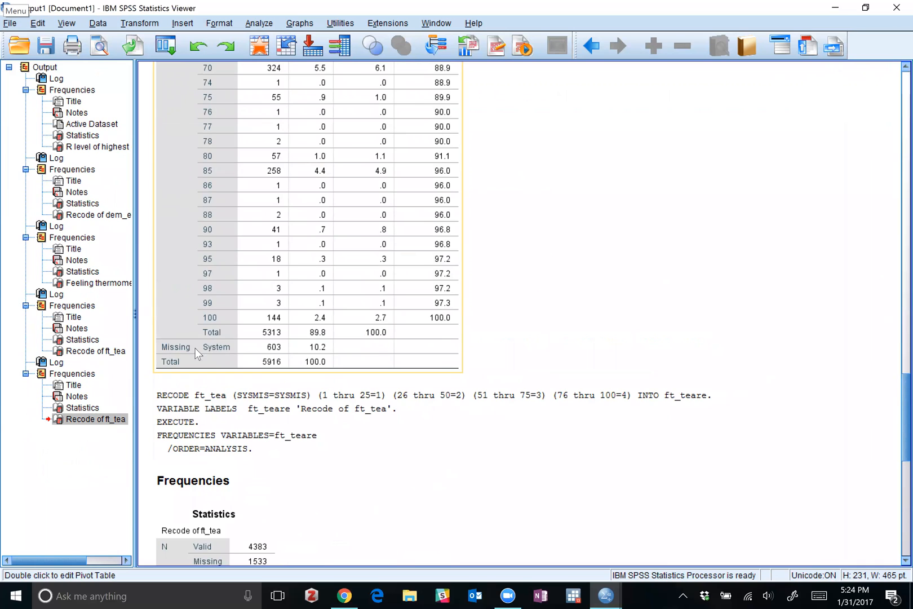
left_click(291, 343)
scroll(287, 333, "down", 10)
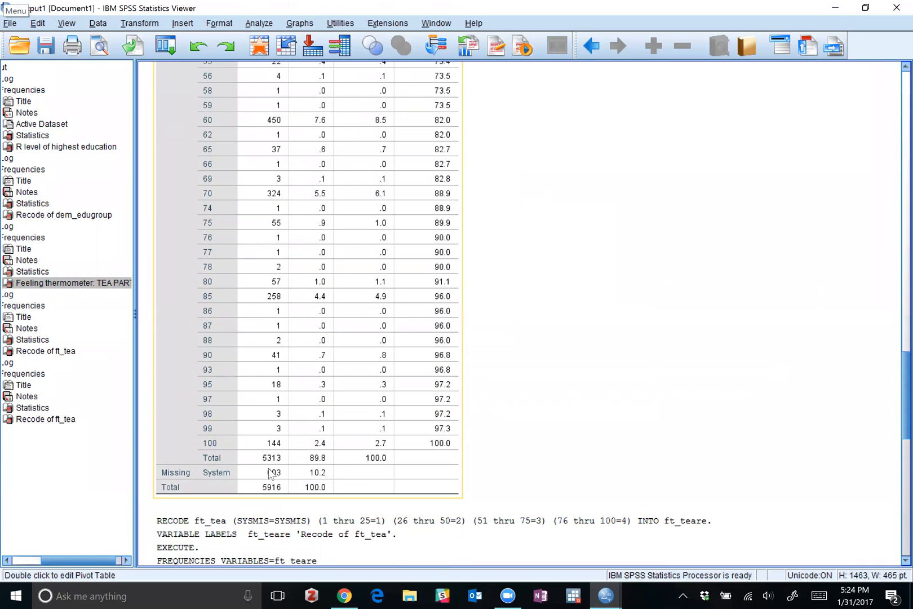
scroll(451, 268, "down", 8)
left_click(466, 250)
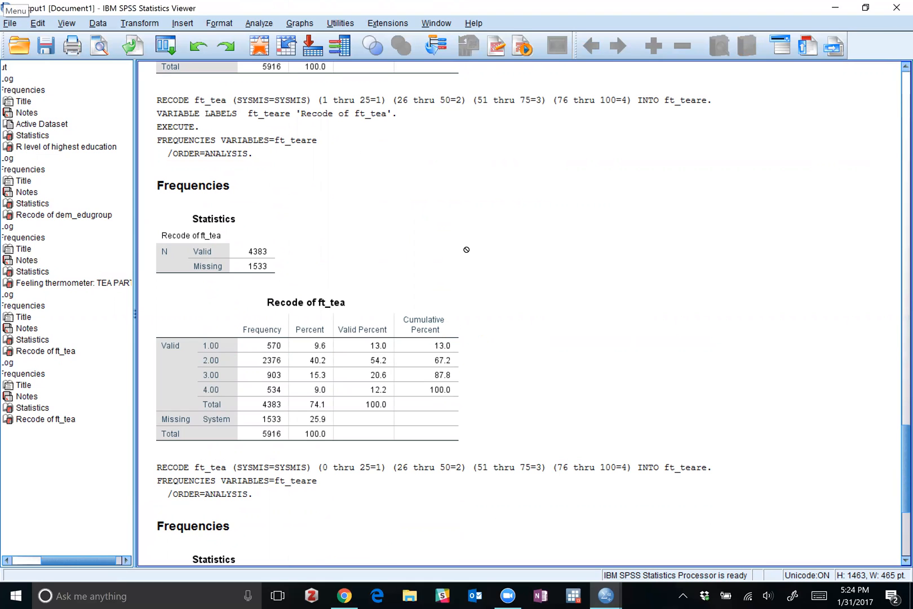
Return to the Syntax1 editor and add the comment "*DV: ft-tea." on a new line directly below the *Figure 1* heading.
left_click(608, 593)
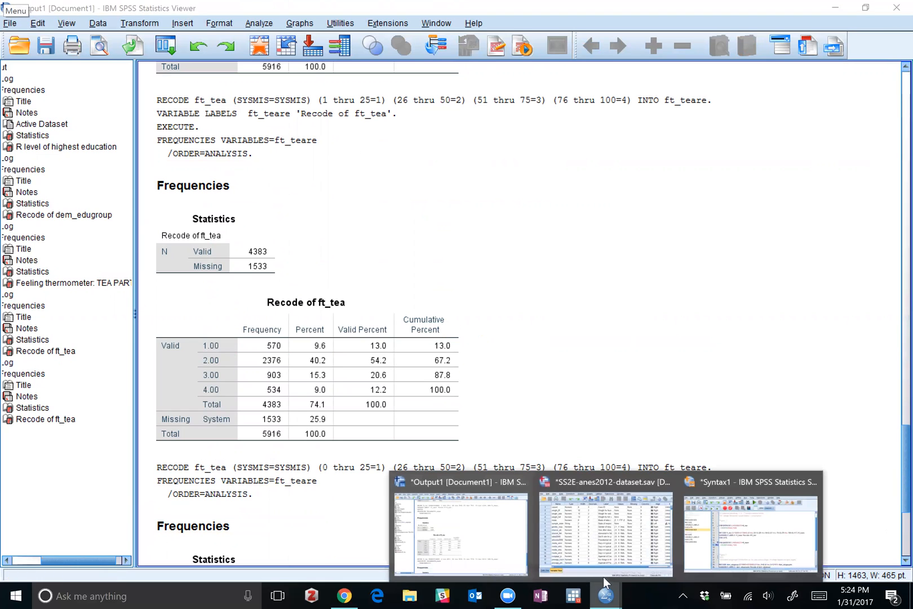
left_click(750, 530)
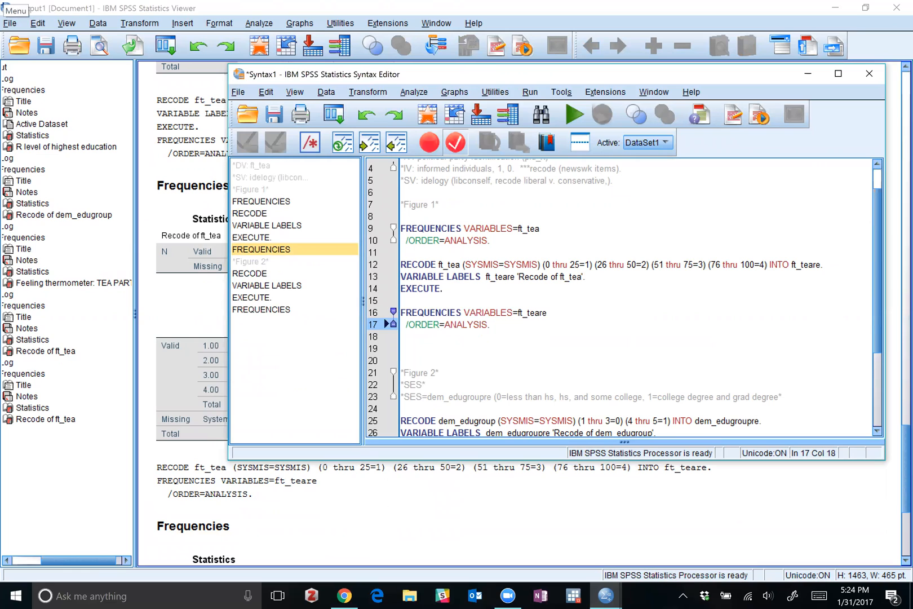
left_click(401, 337)
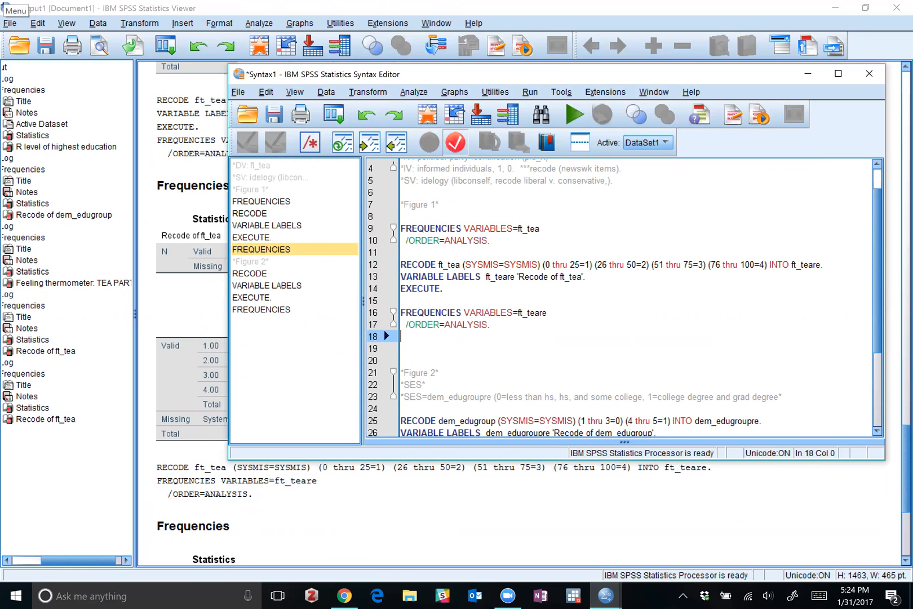
left_click(440, 205)
key("Return")
type("*")
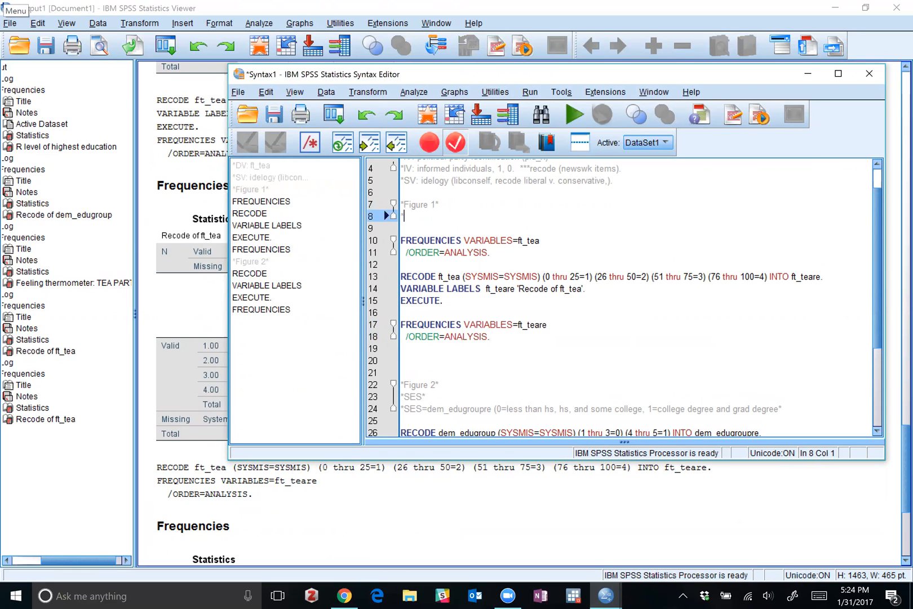
type("DV: ft_tea.")
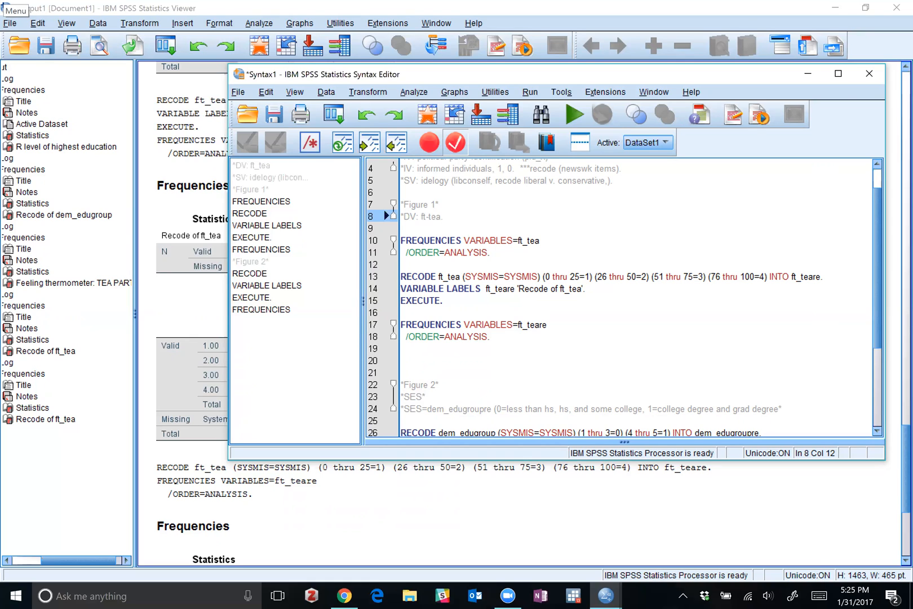
left_click(476, 277)
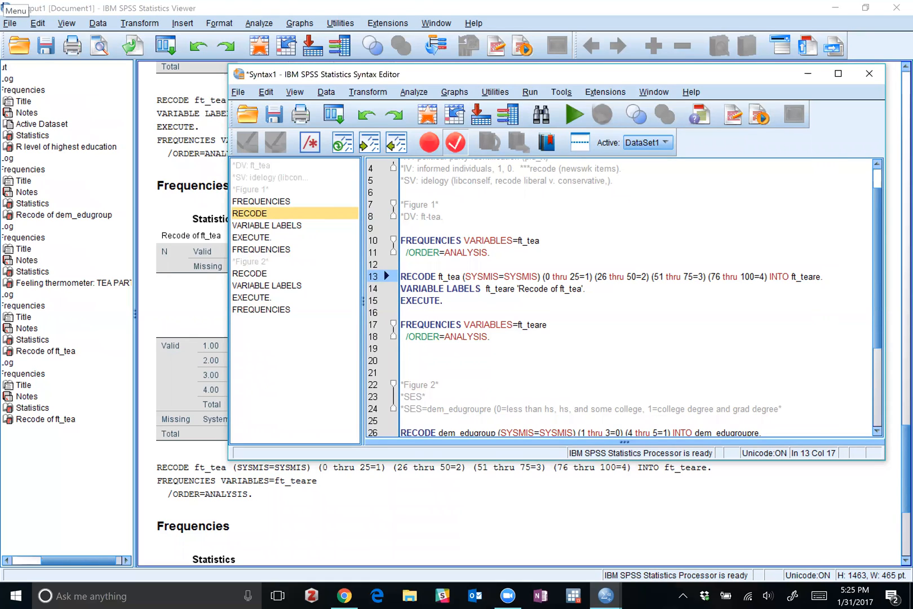
Add the comment heading "*Figure 4*" below the dem_edugroupre FREQUENCIES command, leaving a blank line between them.
left_click_drag(401, 204, 508, 325)
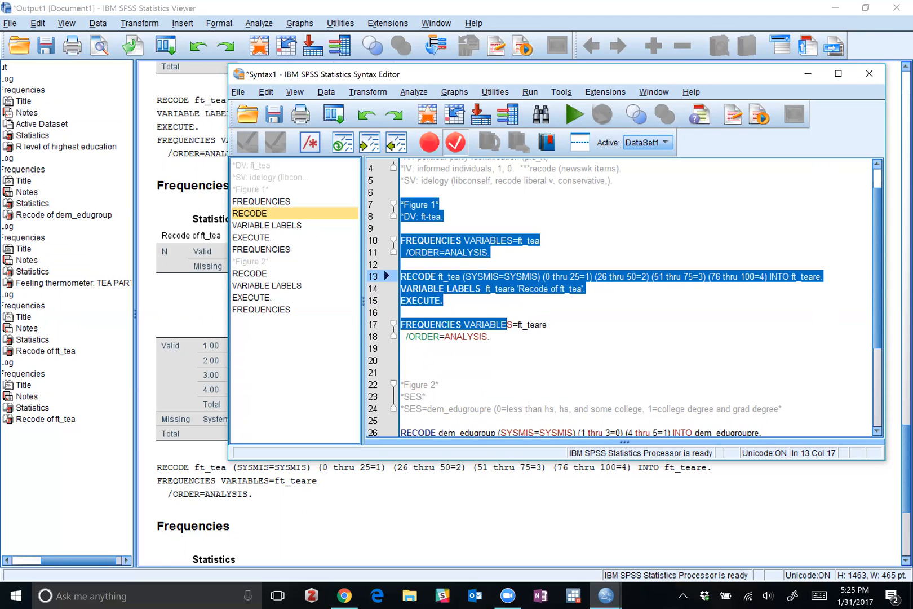
left_click(423, 217)
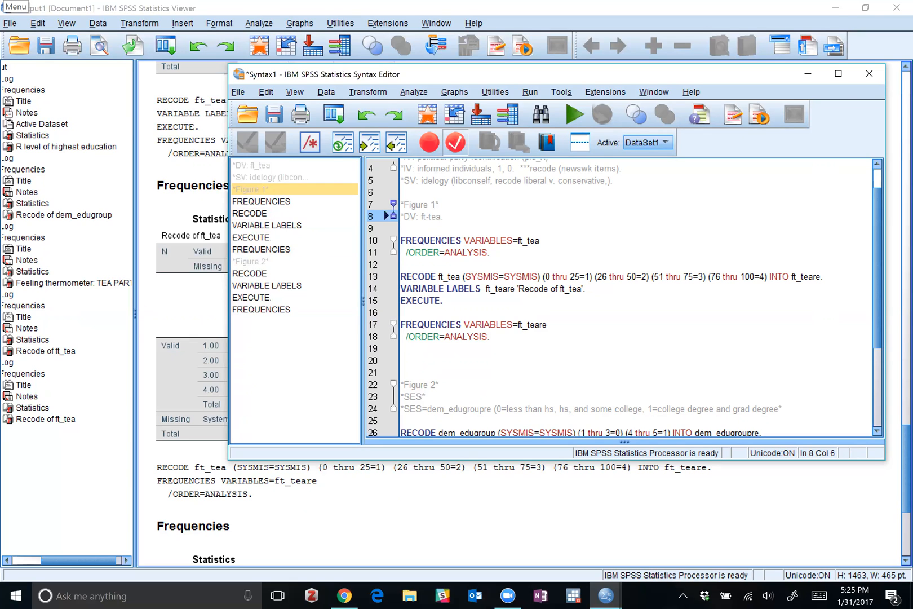
scroll(620, 299, "down", 4)
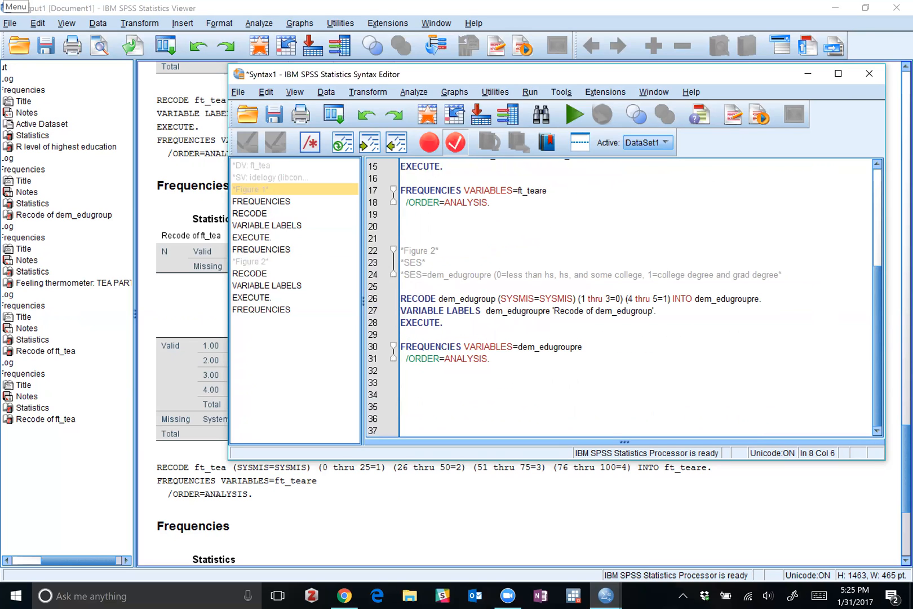
left_click(491, 359)
key("Return")
key("Return")
type("*Figure 4*")
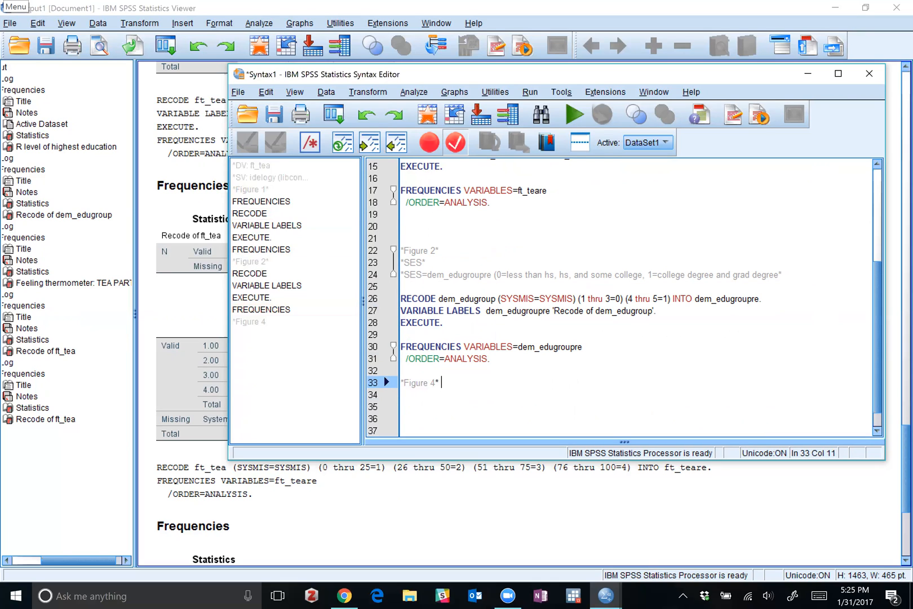
key("Return")
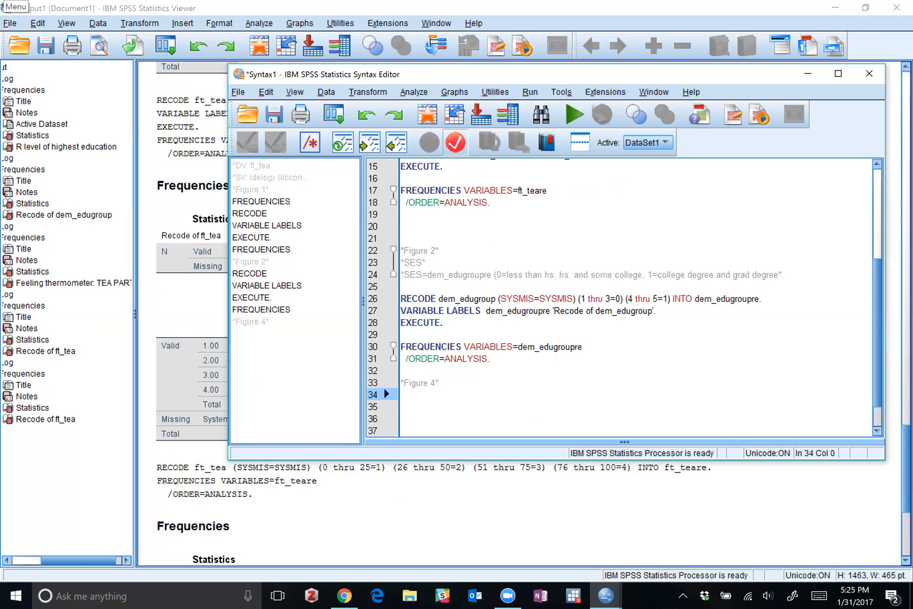
Copy the dem_edugroupre FREQUENCIES command to below the *Figure 4* heading, separated from the heading by a blank line.
scroll(636, 298, "down", 1)
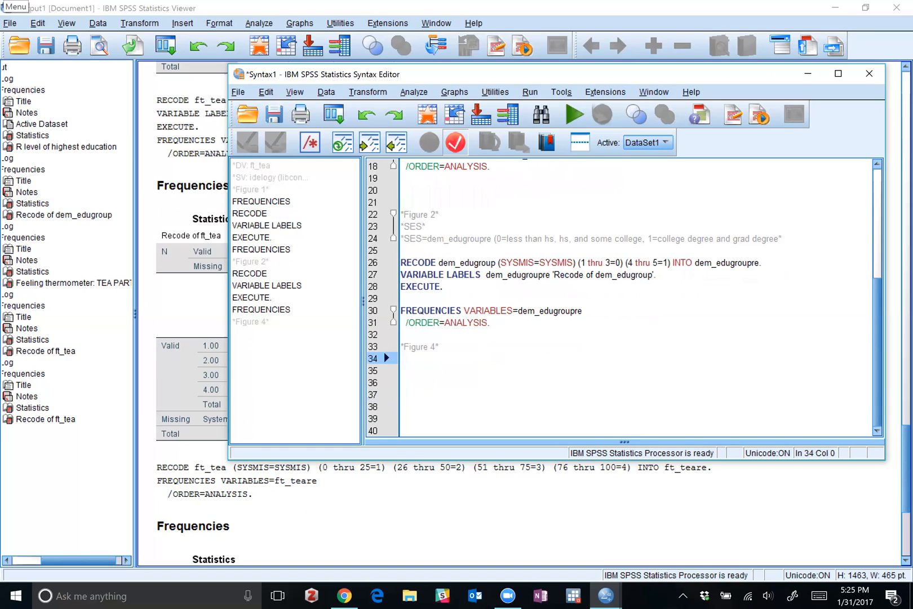
scroll(636, 299, "up", 6)
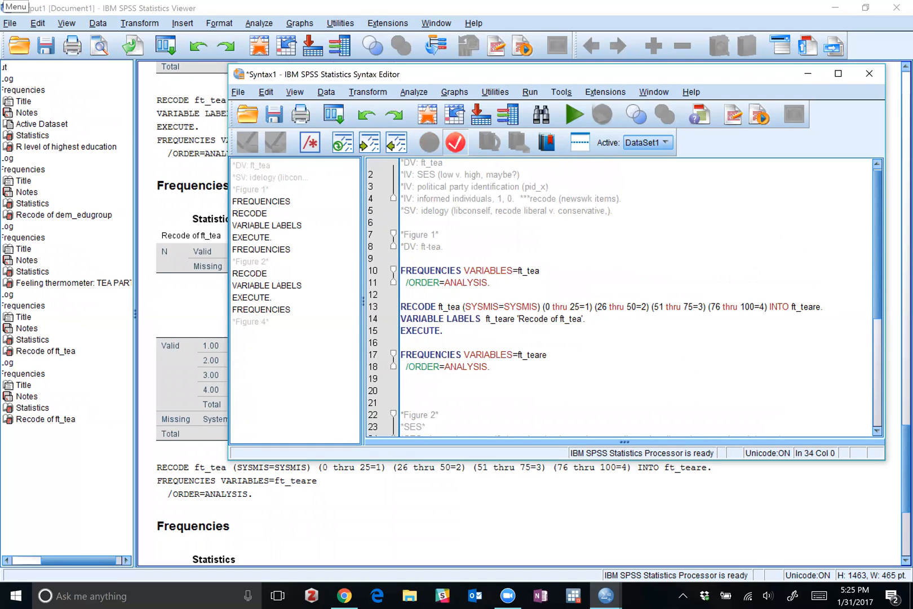
scroll(636, 299, "down", 4)
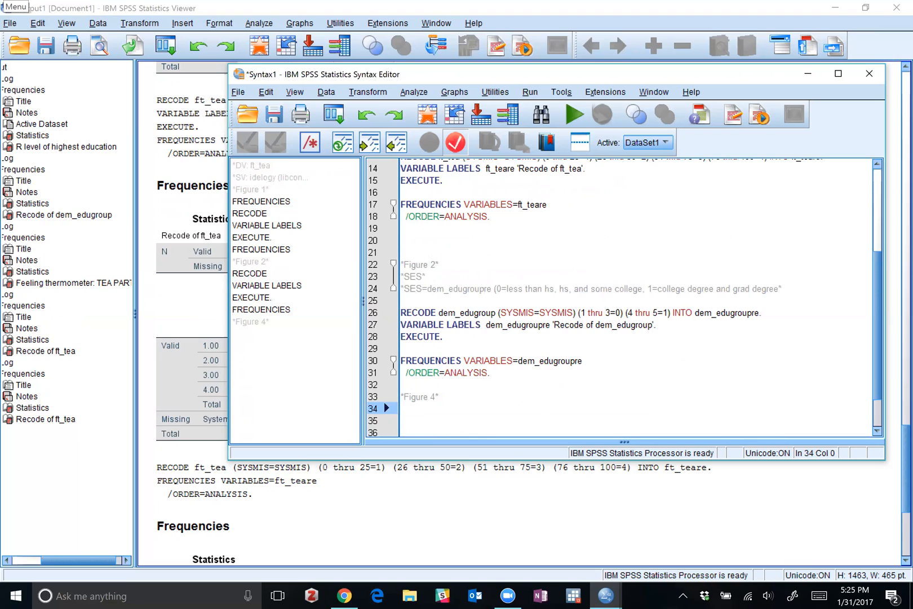
scroll(442, 346, "down", 2)
left_click(442, 346)
key("Return")
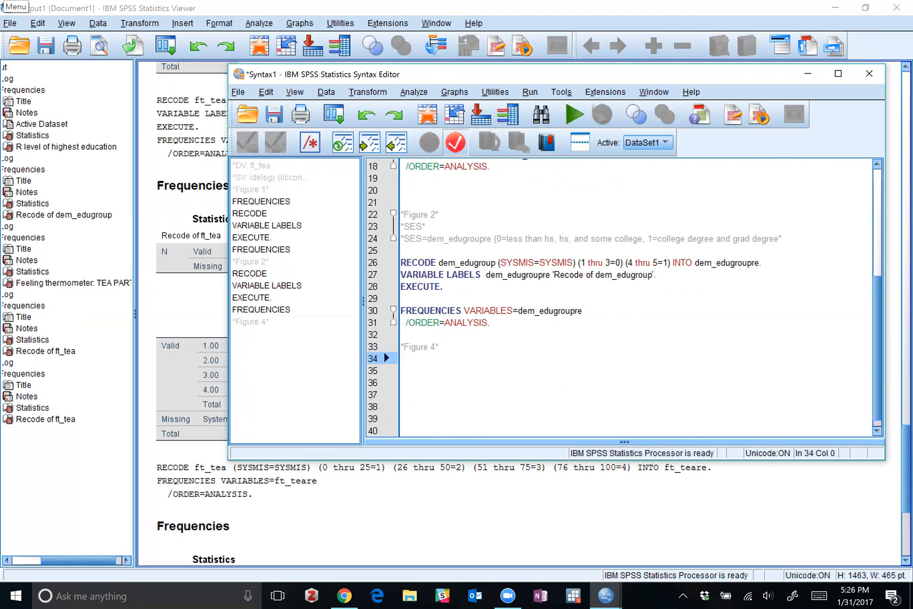
key("Up")
key("Up")
key("shift+Up")
key("shift+Up")
key("ctrl+r")
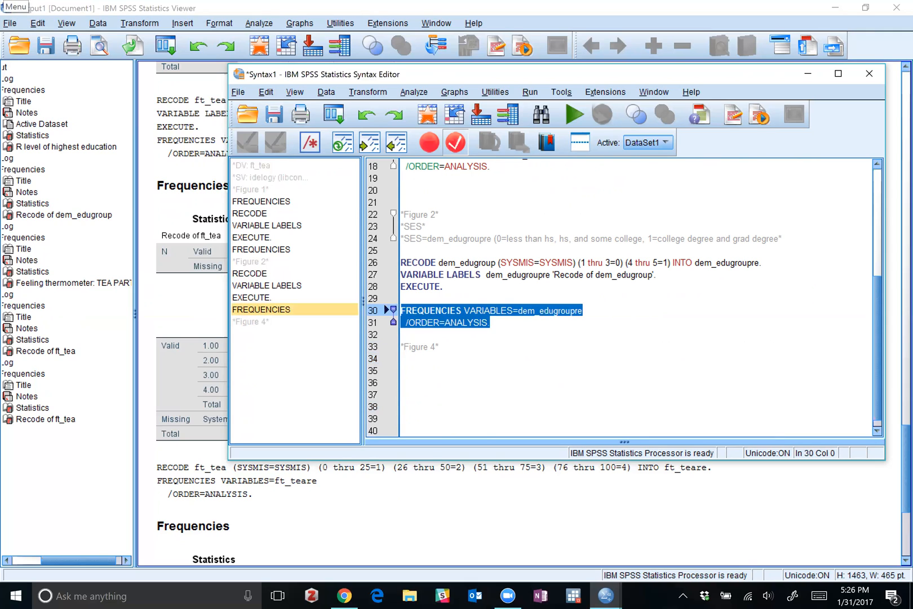
left_click(393, 355)
key("ctrl+c")
key("Down")
key("Down")
key("Down")
key("Down")
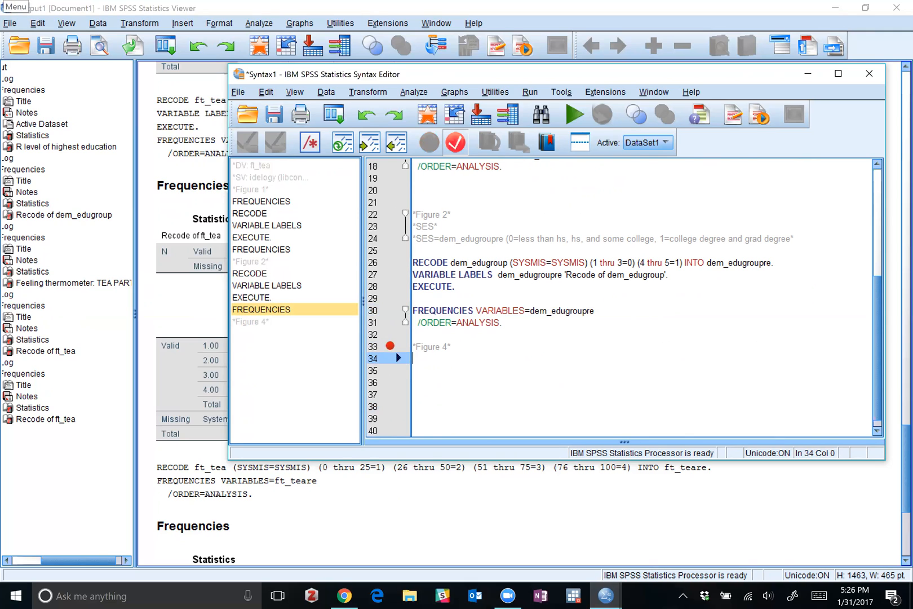
key("ctrl+v")
left_click(454, 346)
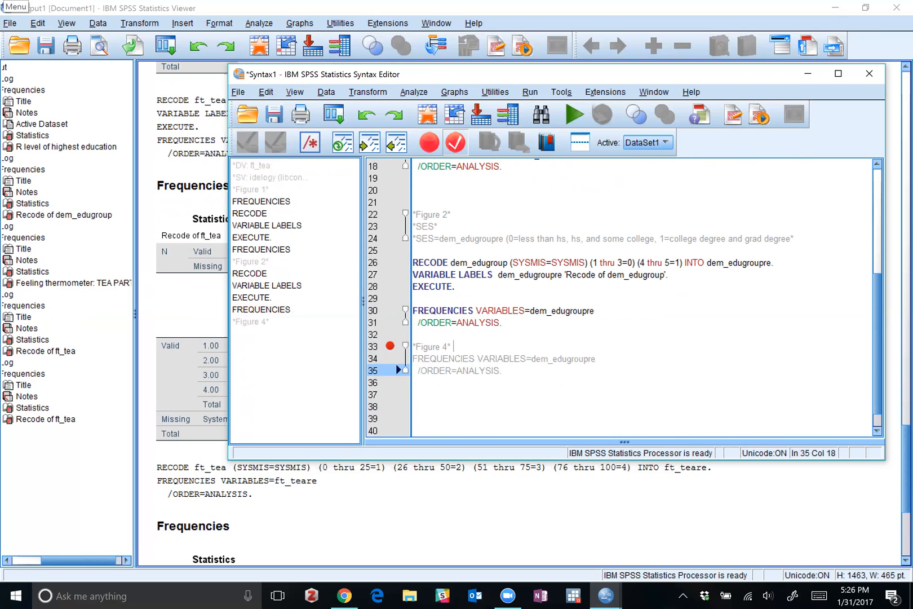
key("Return")
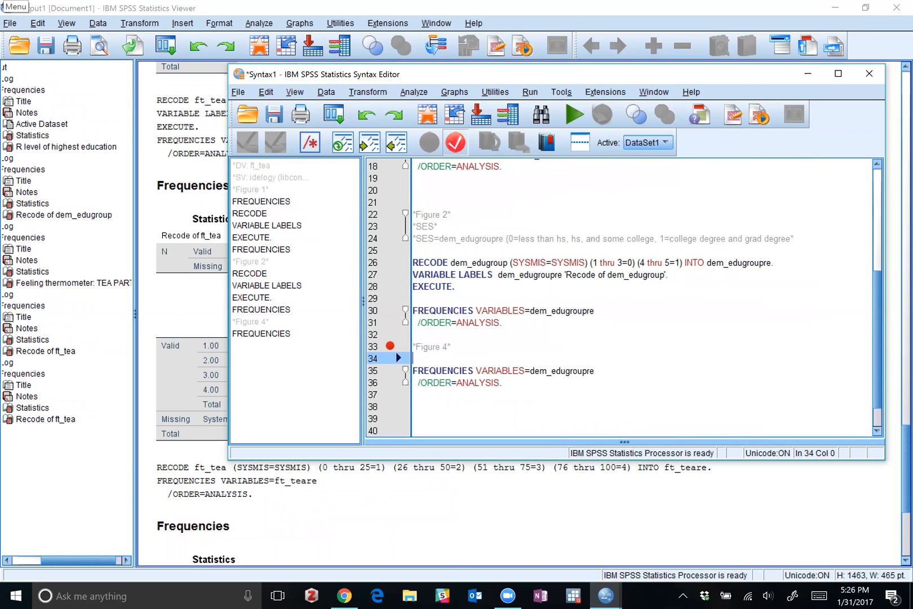
Change the variable in the FREQUENCIES command under *Figure 4* to pid_x.
left_click(595, 370)
key("BackSpace")
key("BackSpace")
key("BackSpace")
key("BackSpace")
key("BackSpace")
key("BackSpace")
key("BackSpace")
key("BackSpace")
key("BackSpace")
key("BackSpace")
key("BackSpace")
key("BackSpace")
key("BackSpace")
key("BackSpace")
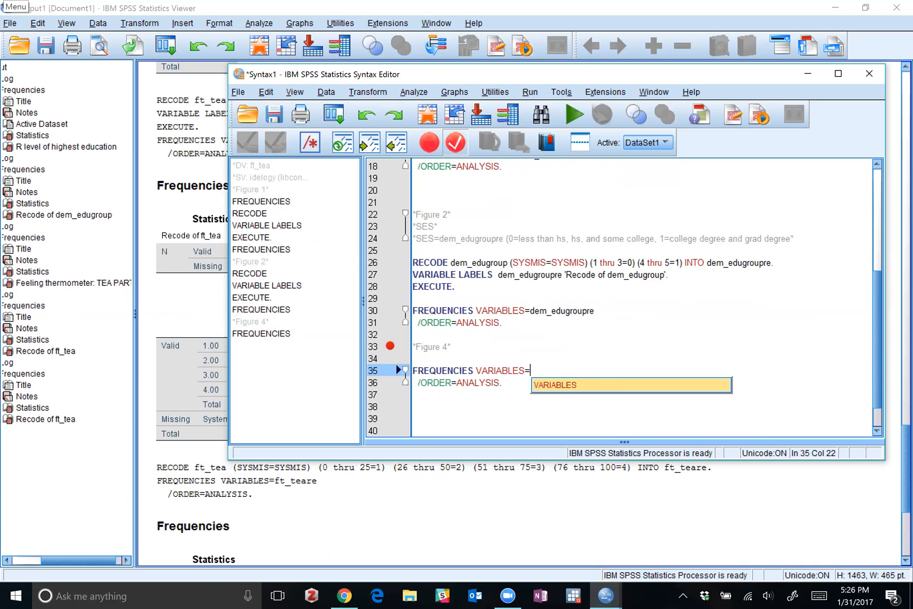
type("pid_x")
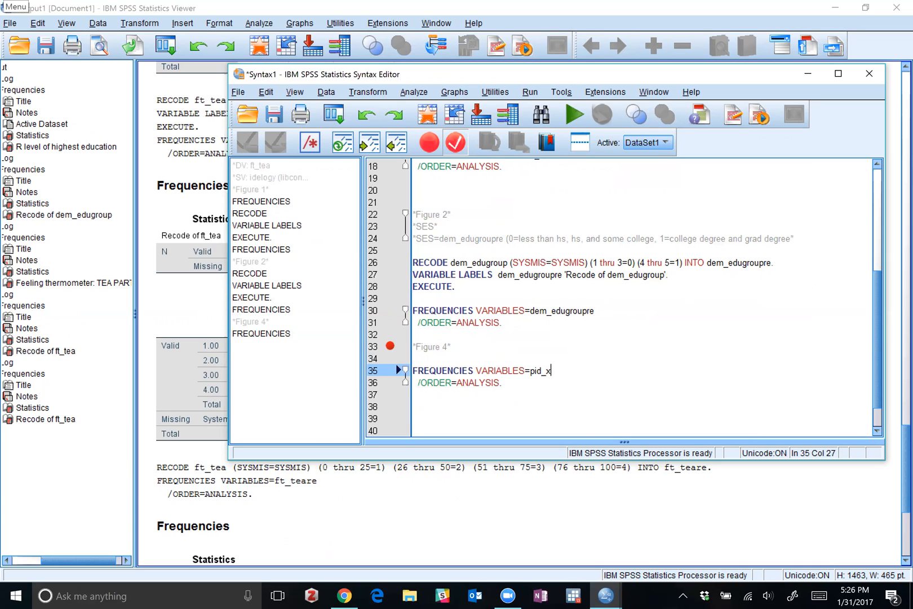
Run only the pid_x FREQUENCIES command and examine the categories and their codes in the resulting Party ID table.
key("Down")
key("shift+Home")
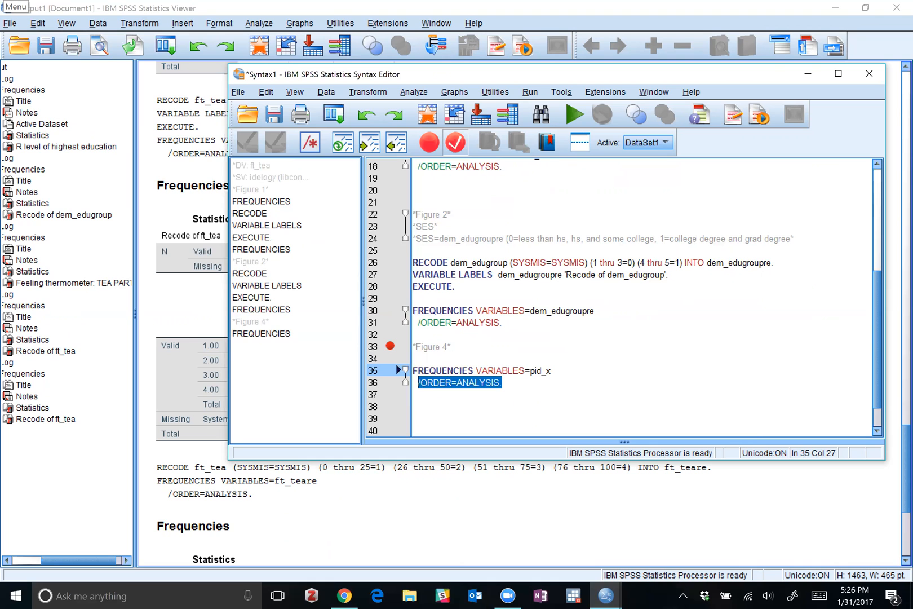
key("shift+Up")
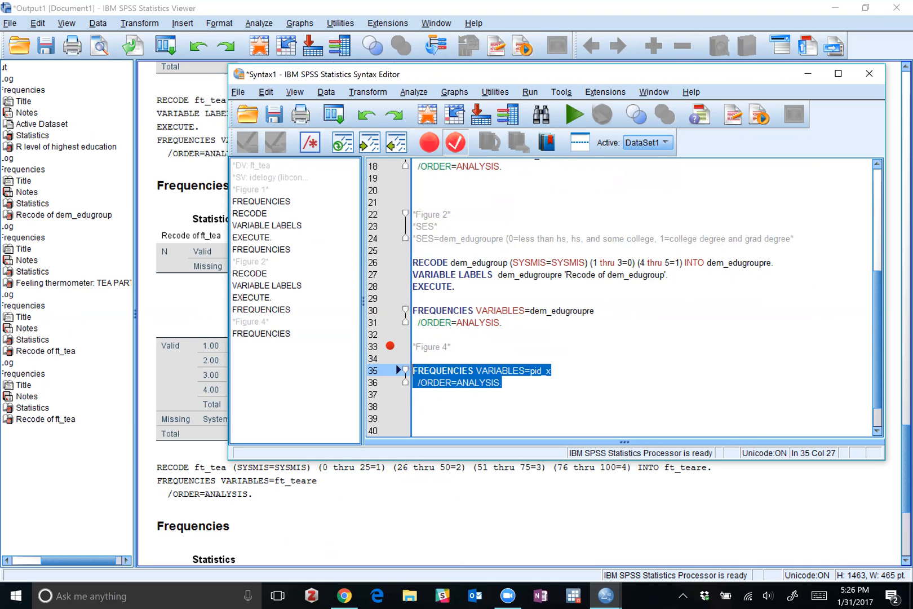
left_click(575, 117)
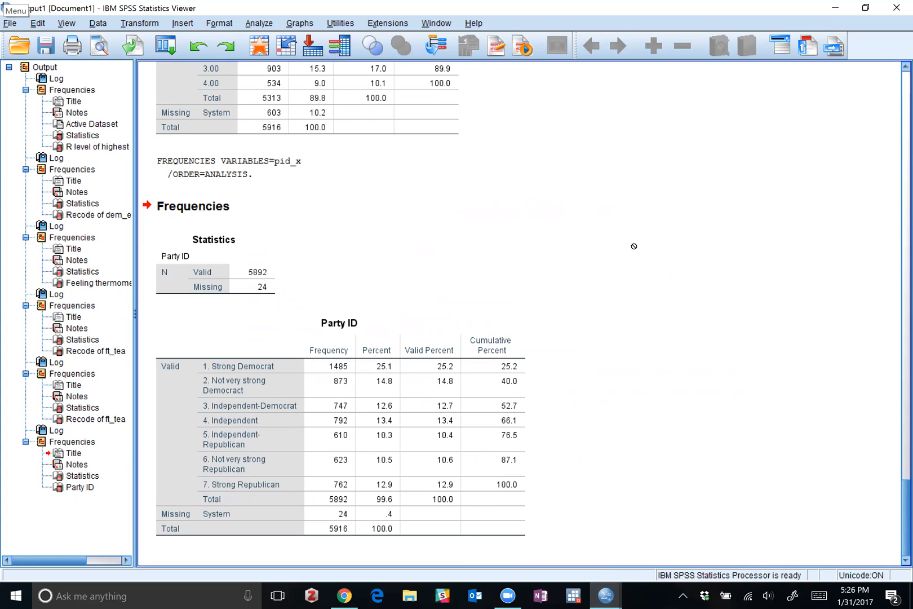
left_click(316, 384)
left_click(306, 199)
left_click(302, 163)
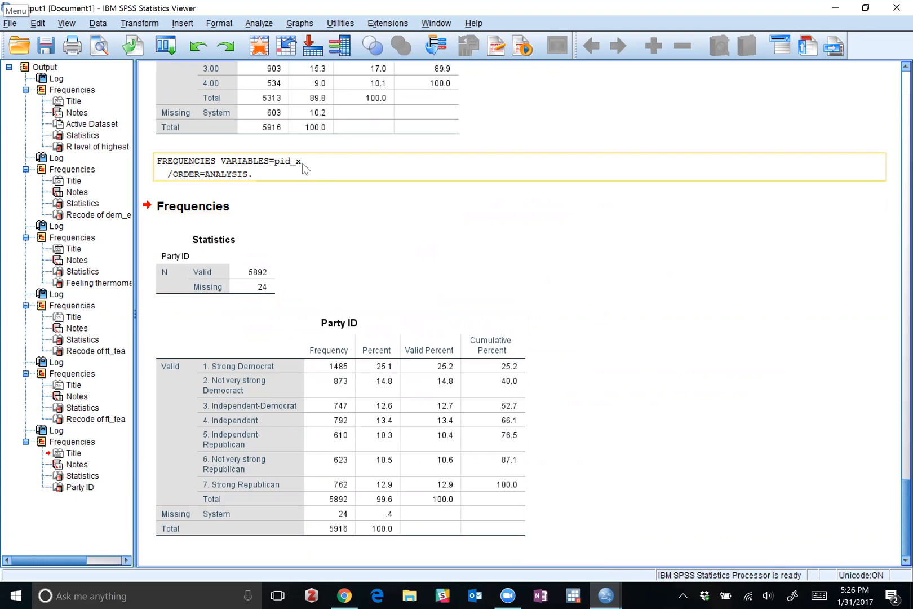
left_click(280, 353)
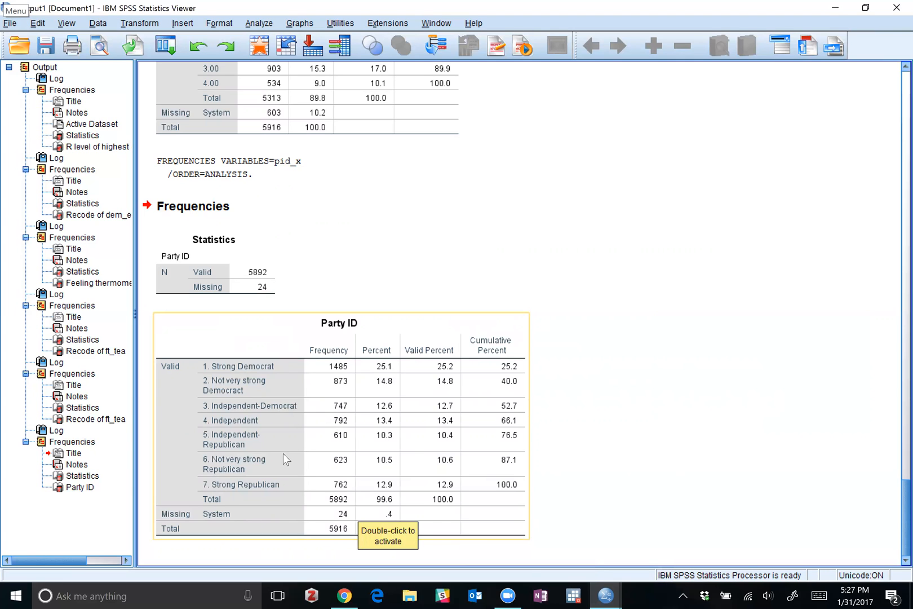
Return to the Syntax1 editor and copy the dem_edugroup RECODE, VARIABLE LABELS and EXECUTE lines to below the pid_x FREQUENCIES command.
mouse_move(606, 596)
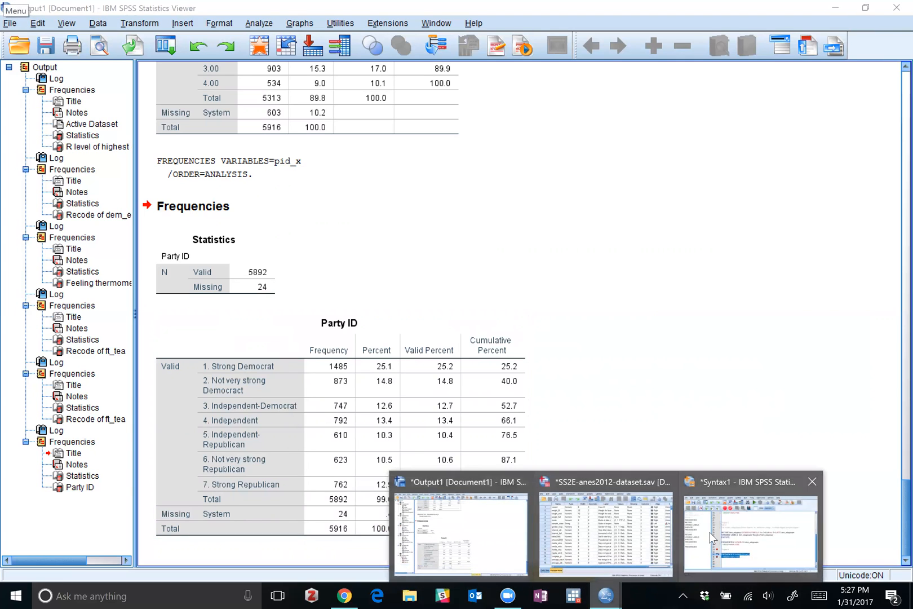
left_click(753, 530)
left_click_drag(455, 286, 409, 264)
key("ctrl+c")
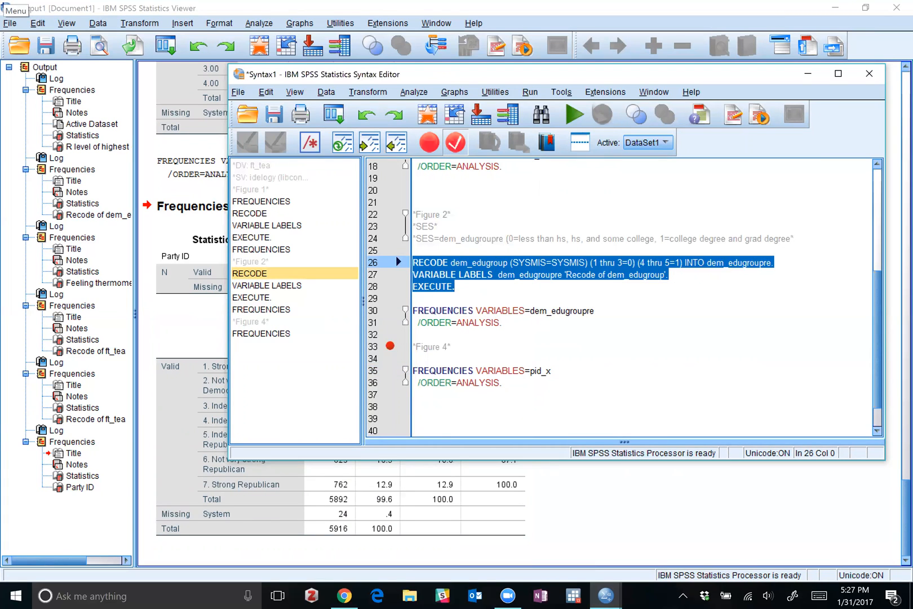
left_click(503, 383)
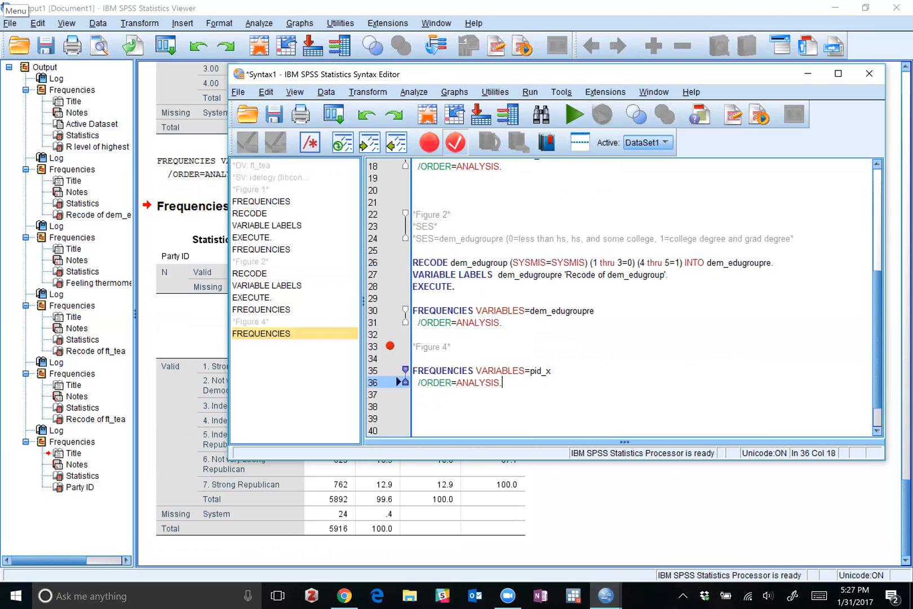
key("Return")
key("Return")
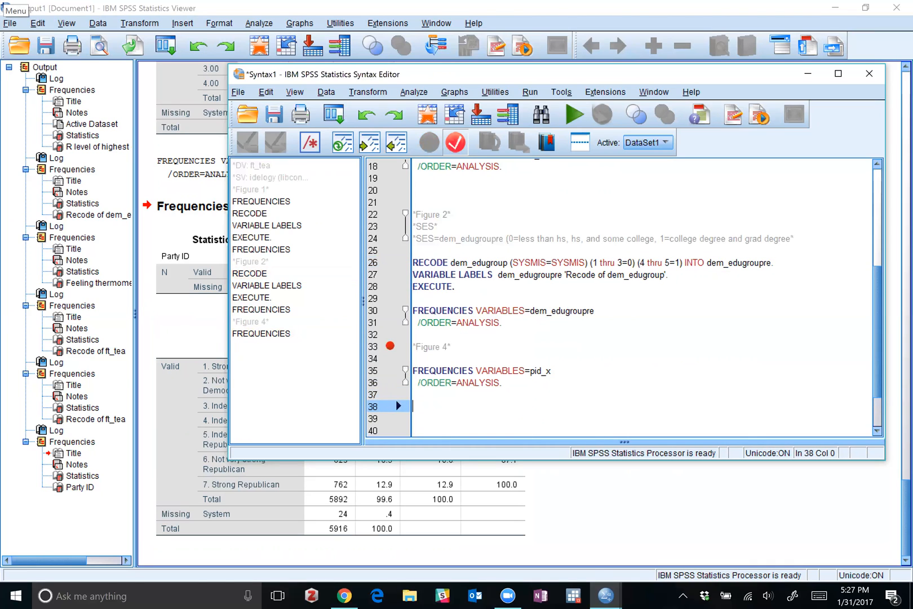
key("ctrl+v")
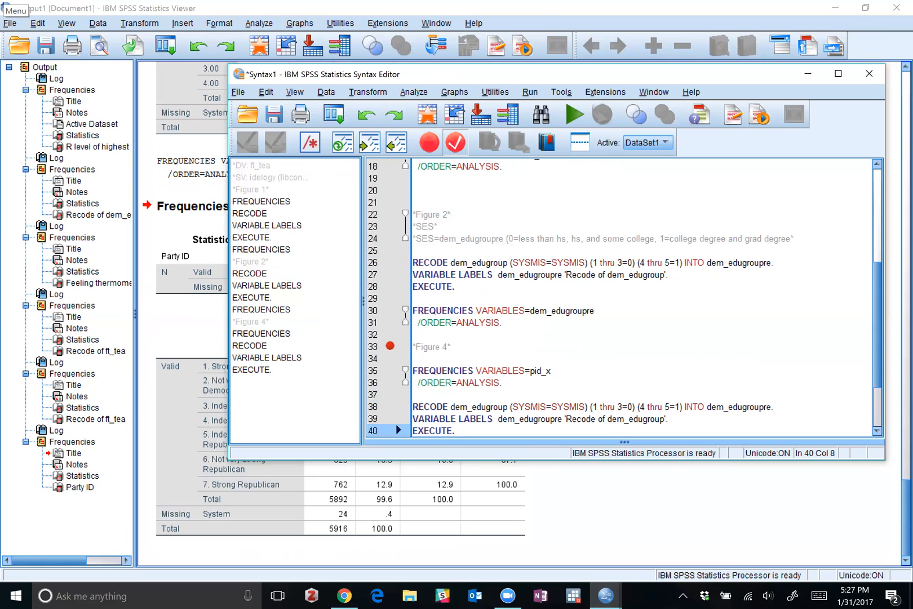
In the copied RECODE line, set the source variable to pid_x and recode 1 thru 3 to 1.
double_click(479, 407)
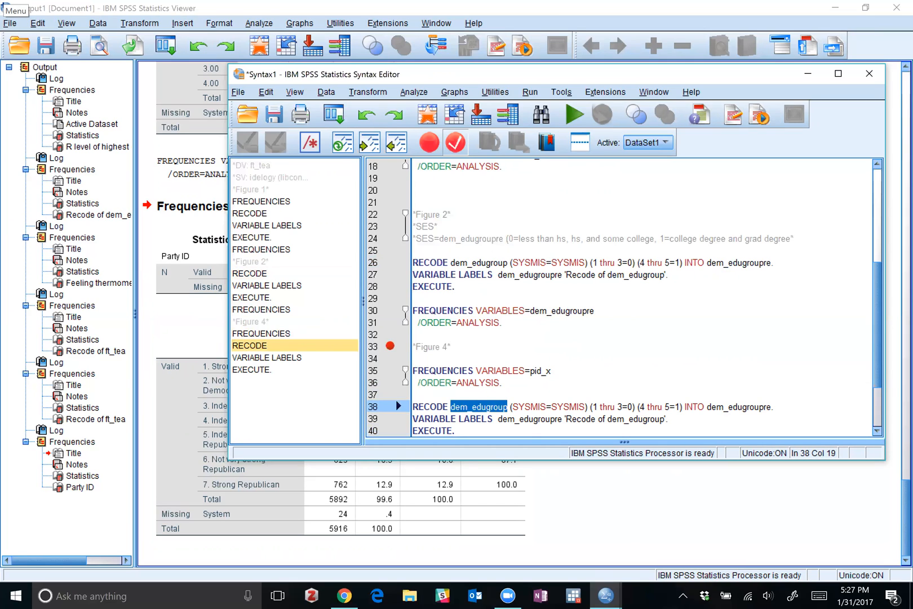
type("pid_")
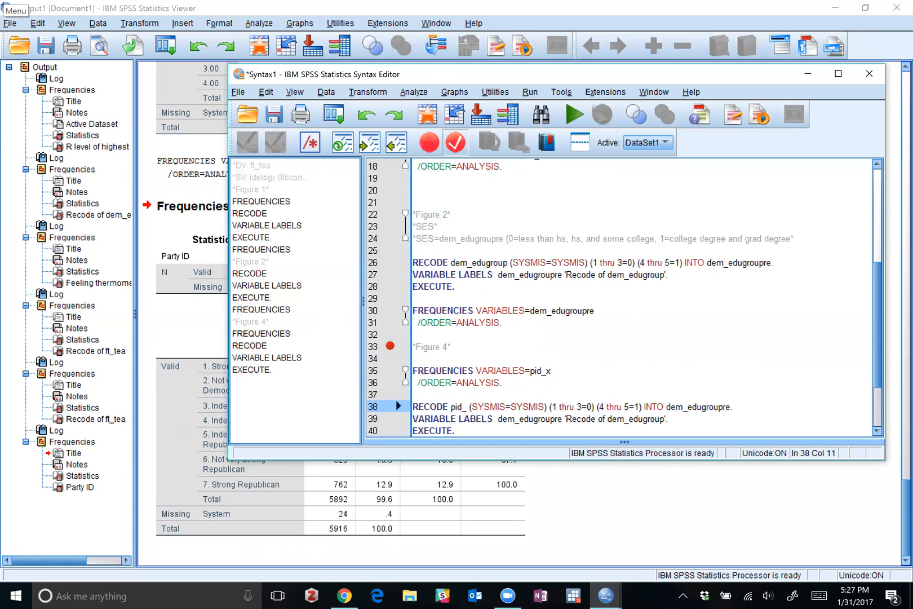
type("x")
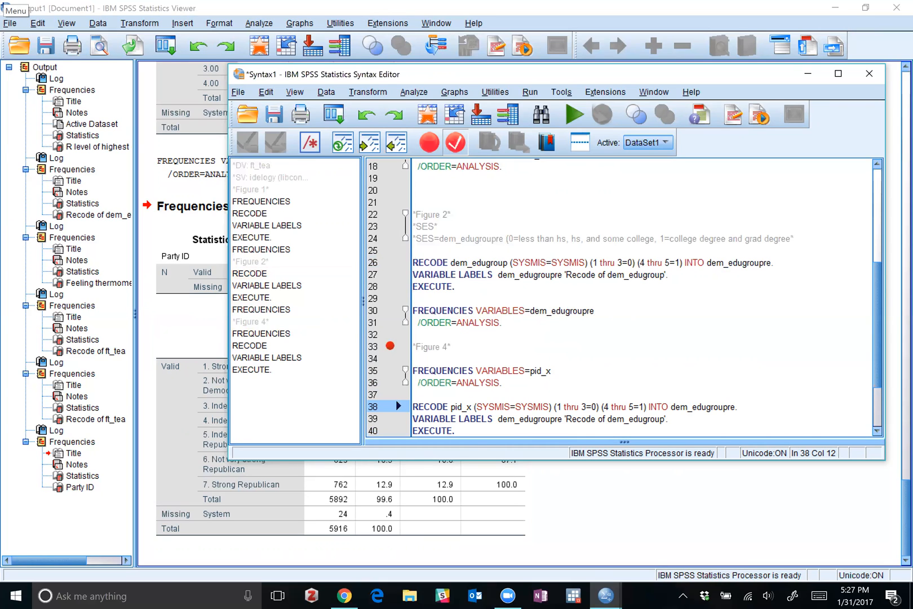
left_click(597, 407)
key("BackSpace")
type("1")
Change the last recode specification of the pid_x RECODE line to (4=2).
left_click(609, 406)
left_click(634, 406)
key("BackSpace")
key("BackSpace")
key("BackSpace")
key("BackSpace")
key("BackSpace")
key("BackSpace")
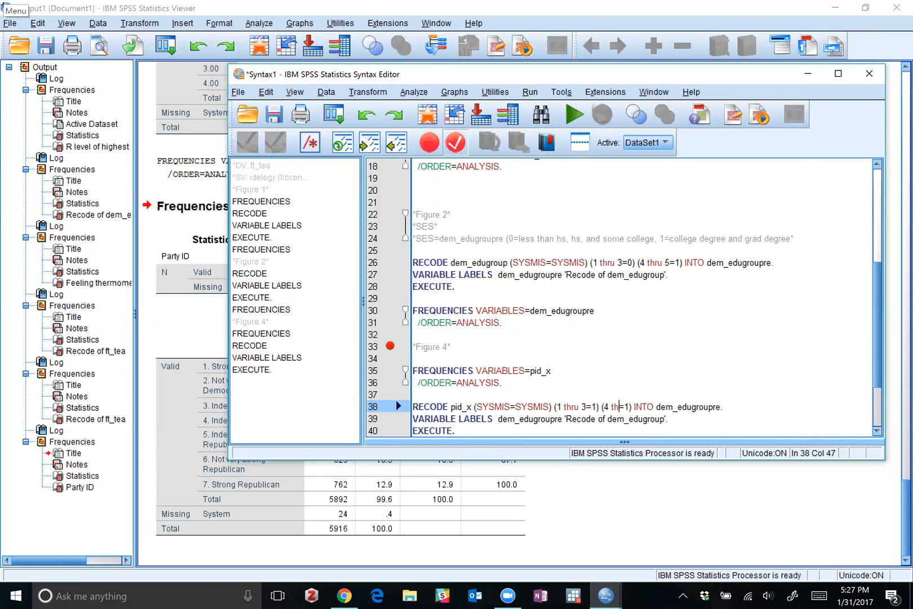
key("BackSpace")
key("Right")
key("Delete")
type("2")
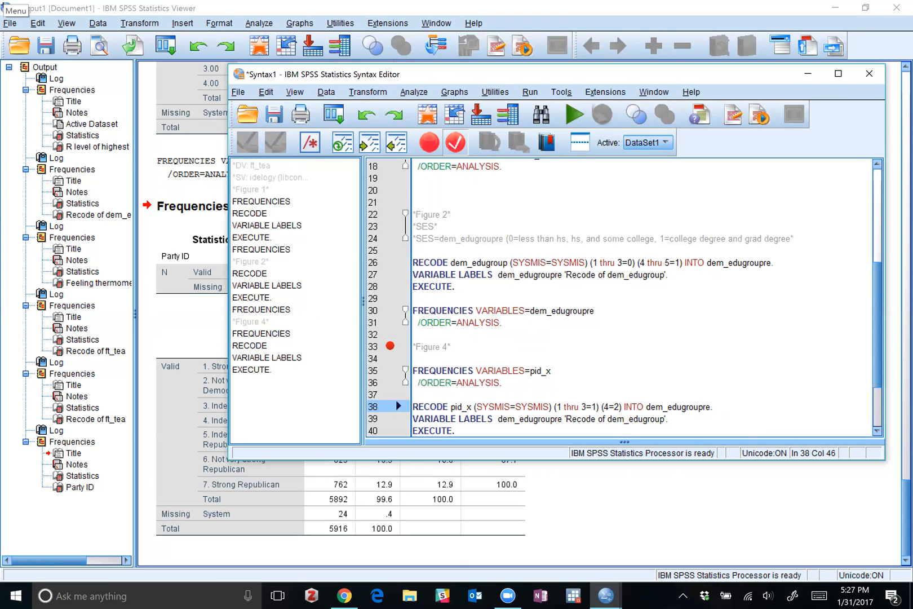
Add the specification (5 thru 7=3) after (4=2) in the pid_x RECODE line.
key("Right")
key("Right")
type("(")
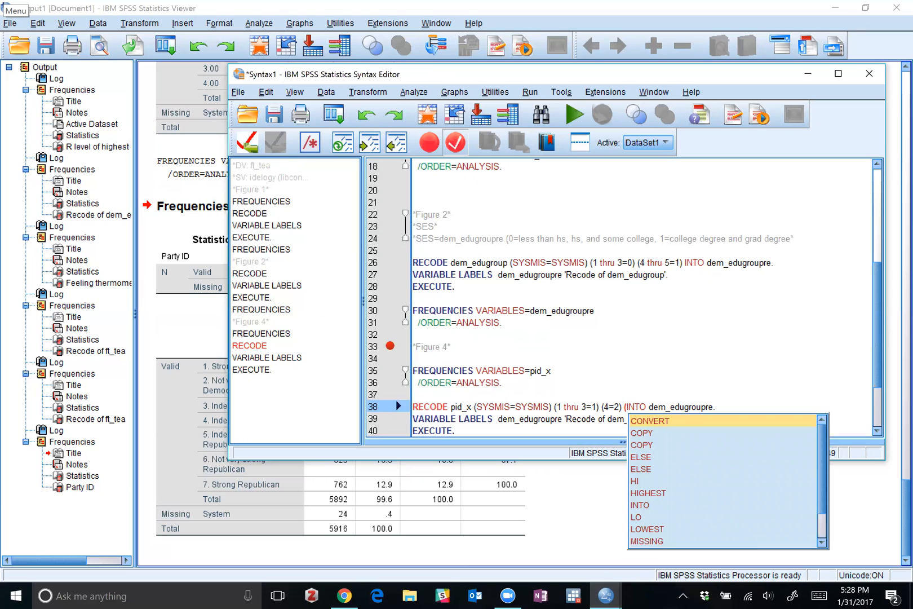
type("5 thru ")
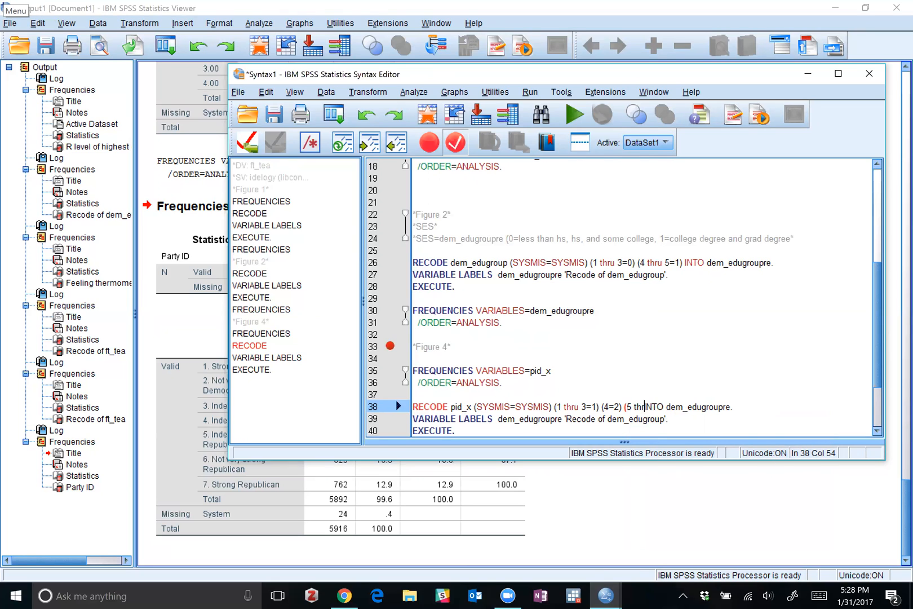
type("7")
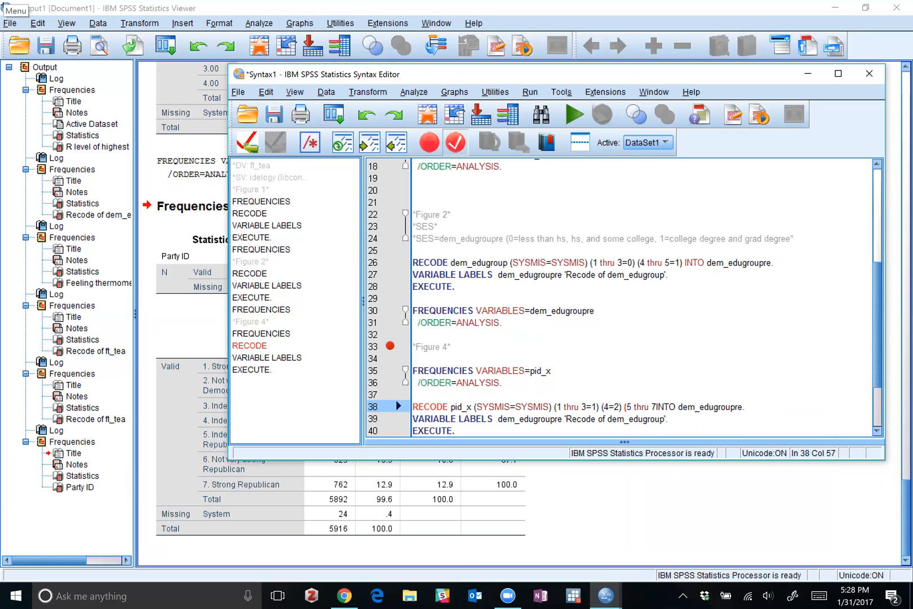
type("=")
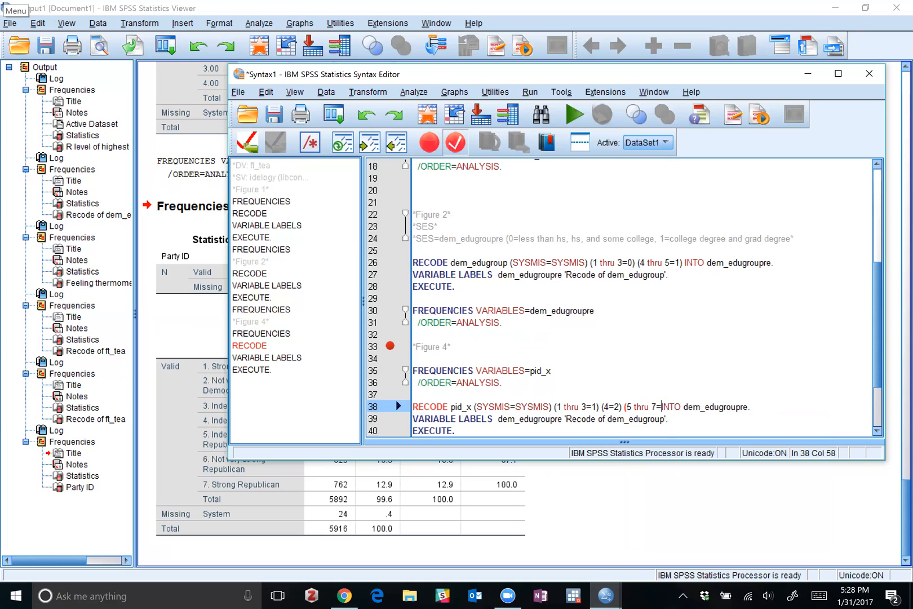
type("3)")
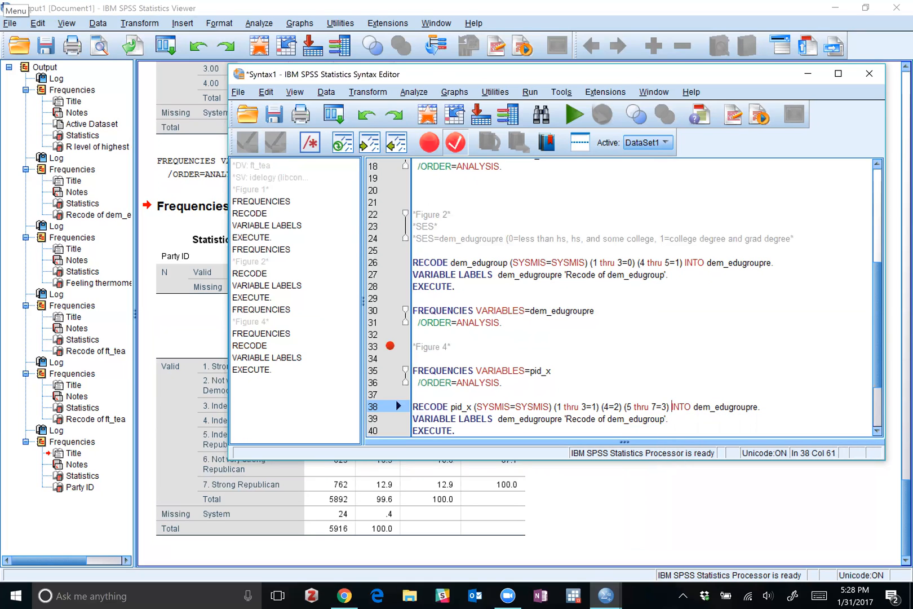
Set the target variable of the pid_x RECODE line to pid_xre.
left_click(694, 407)
left_click_drag(694, 407, 746, 407)
type("pid")
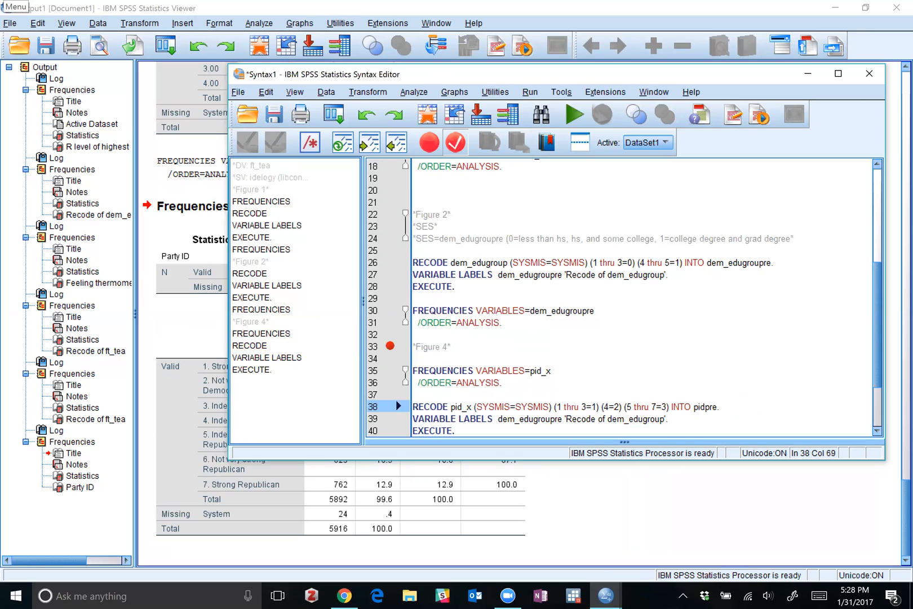
type("_")
type("x")
key("Delete")
In the VARIABLE LABELS line below the pid_x RECODE, set the label to 'Recode of pid_x' and the variable to pid_xre.
left_click_drag(654, 419, 611, 423)
type("pid_x")
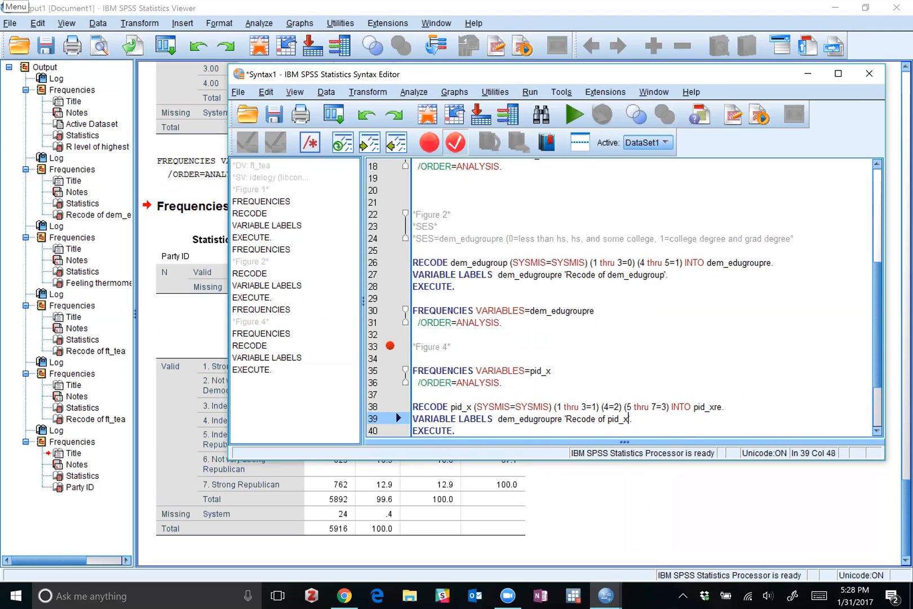
left_click(562, 419)
key("Left")
key("Left")
key("Left")
key("BackSpace")
key("BackSpace")
key("BackSpace")
key("BackSpace")
key("BackSpace")
key("BackSpace")
key("BackSpace")
key("BackSpace")
key("BackSpace")
key("BackSpace")
key("BackSpace")
type("pid_x")
key("Delete")
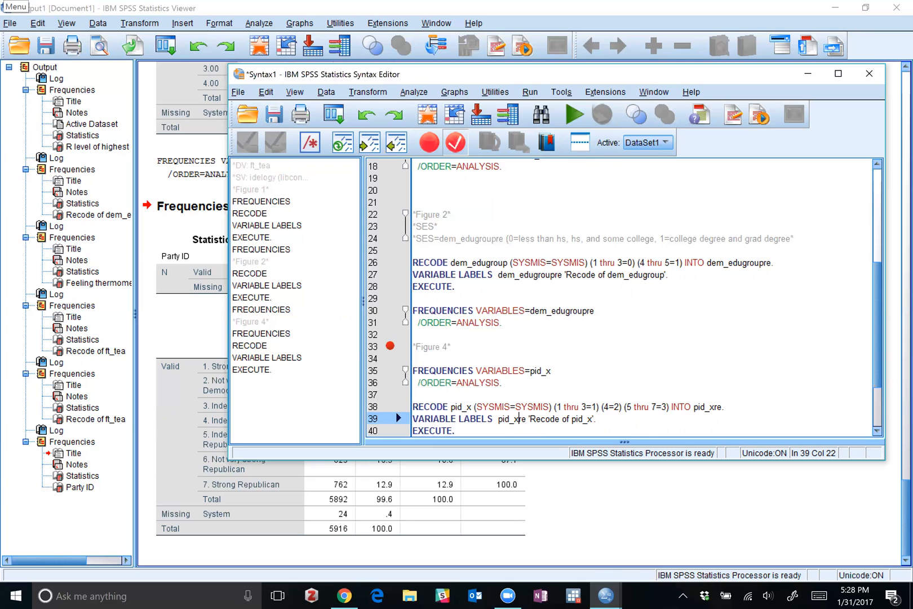
Run the pid_x RECODE, VARIABLE LABELS and EXECUTE lines and check their log in the output.
left_click(396, 411)
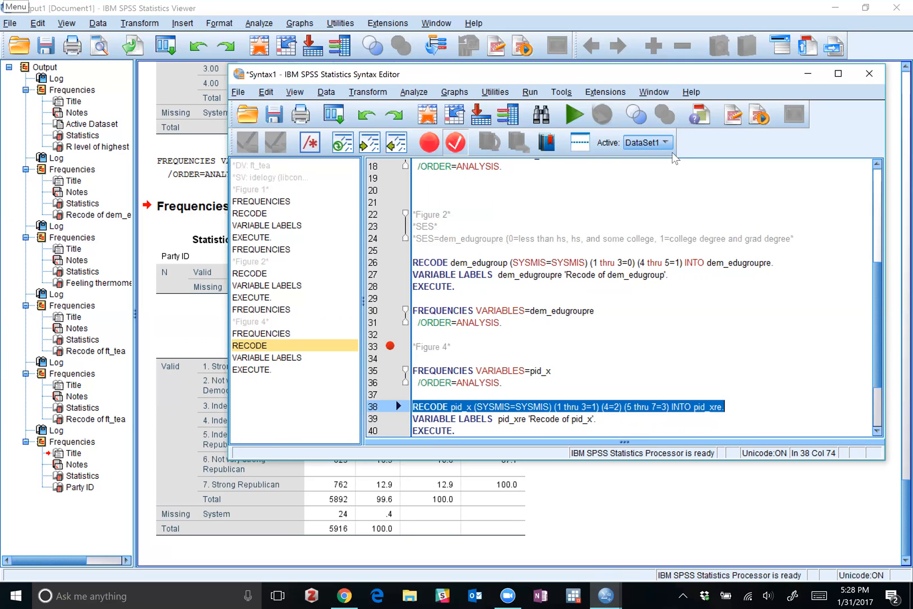
scroll(452, 328, "down", 3)
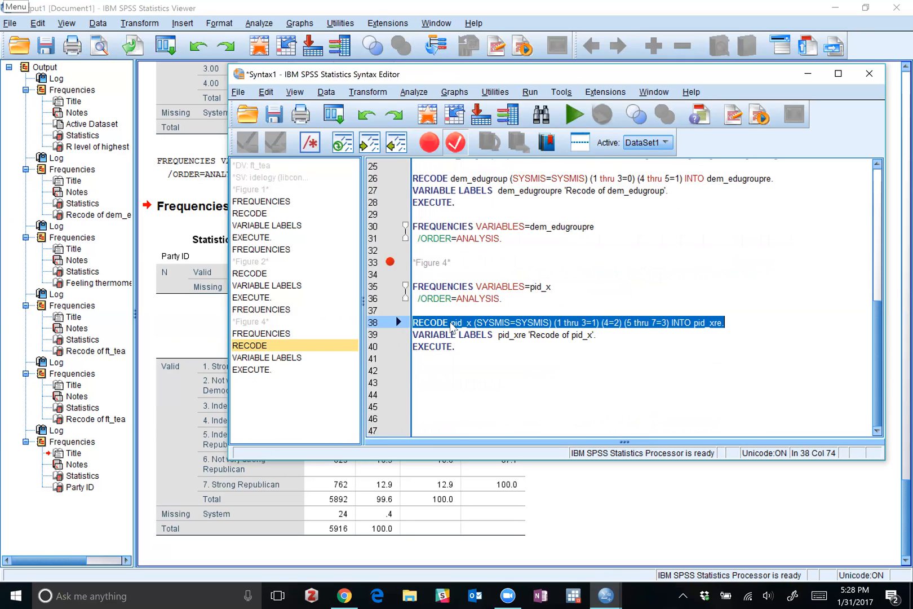
left_click_drag(454, 346, 413, 322)
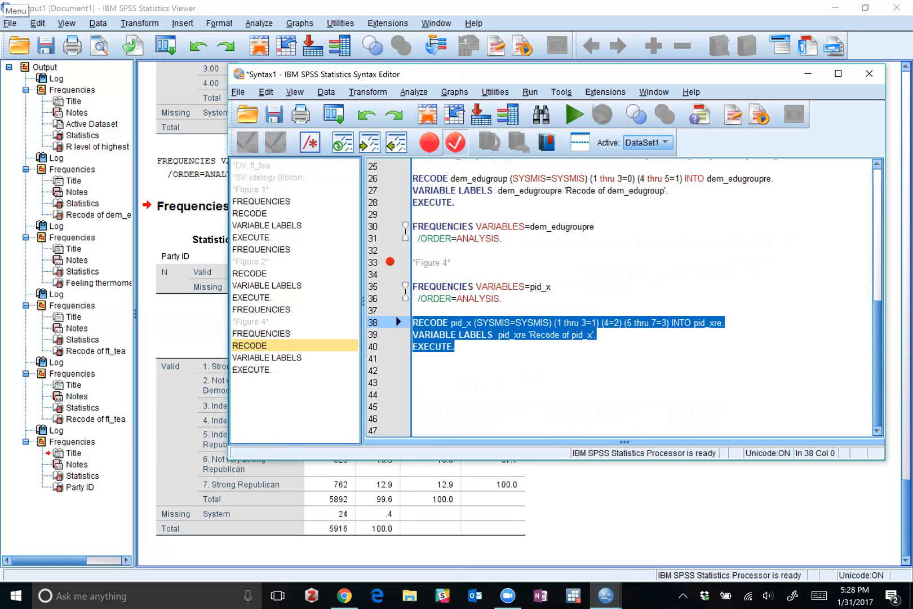
left_click(572, 115)
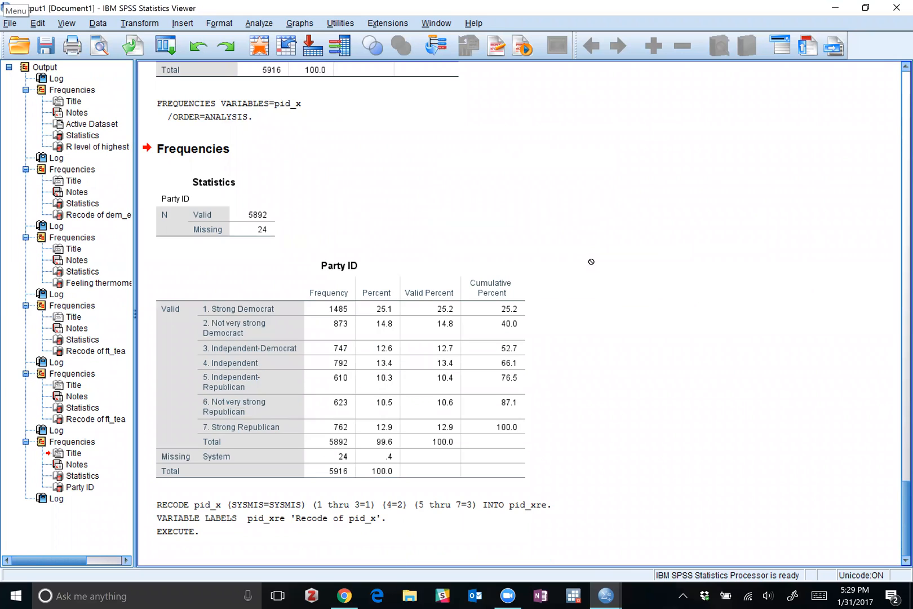
left_click(364, 455)
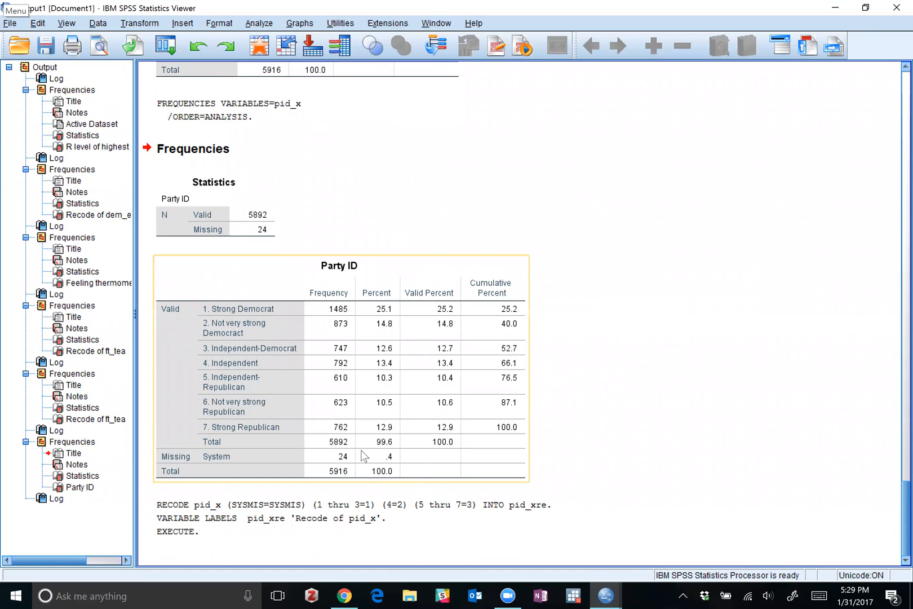
left_click(271, 536)
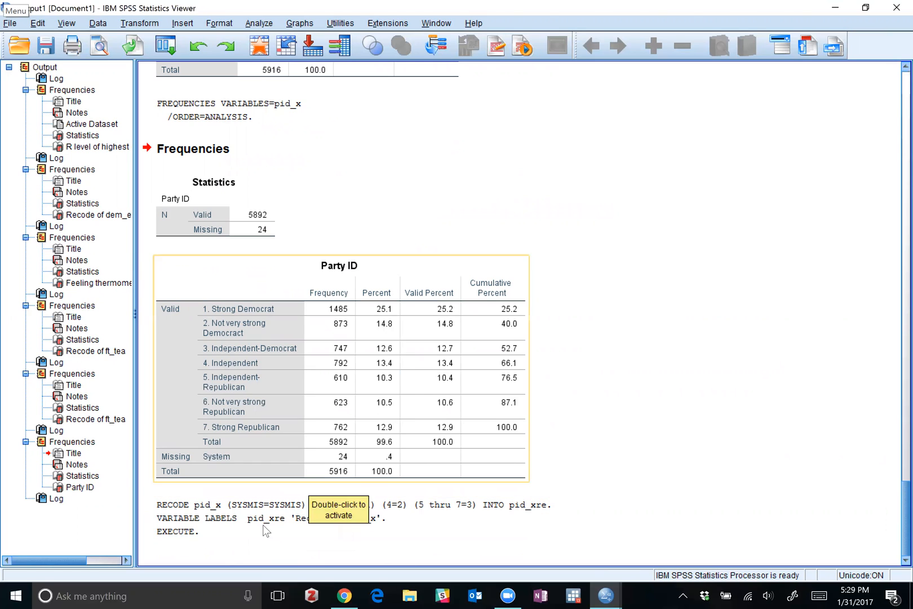
left_click(211, 530)
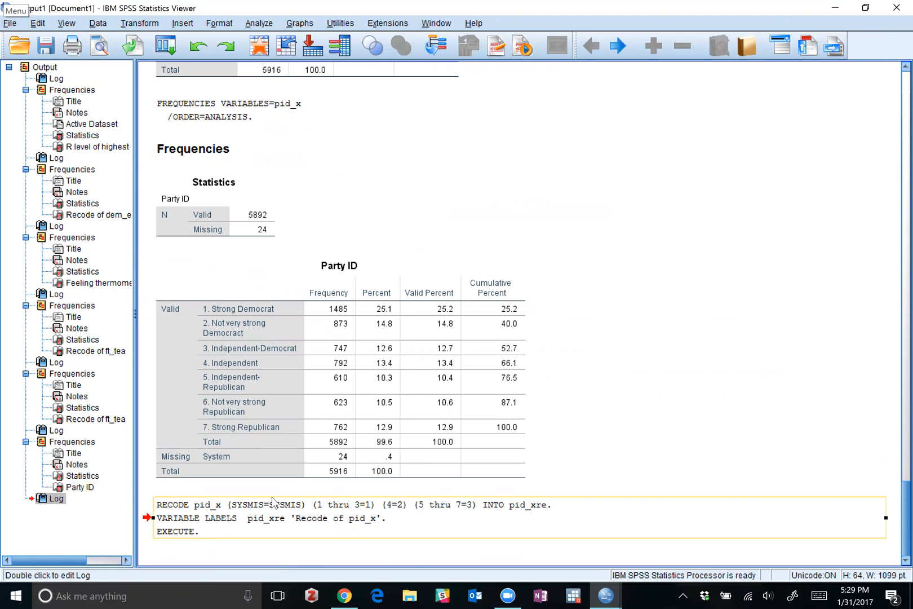
Return to the Syntax1 editor and copy the pid_x FREQUENCIES command to below the pid_xre EXECUTE line.
mouse_move(605, 594)
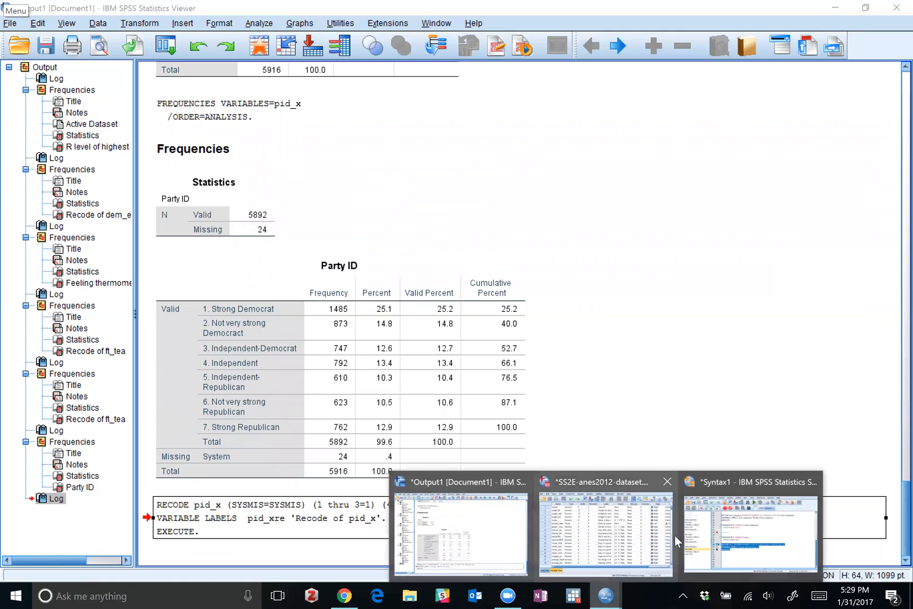
left_click(718, 522)
left_click(396, 367)
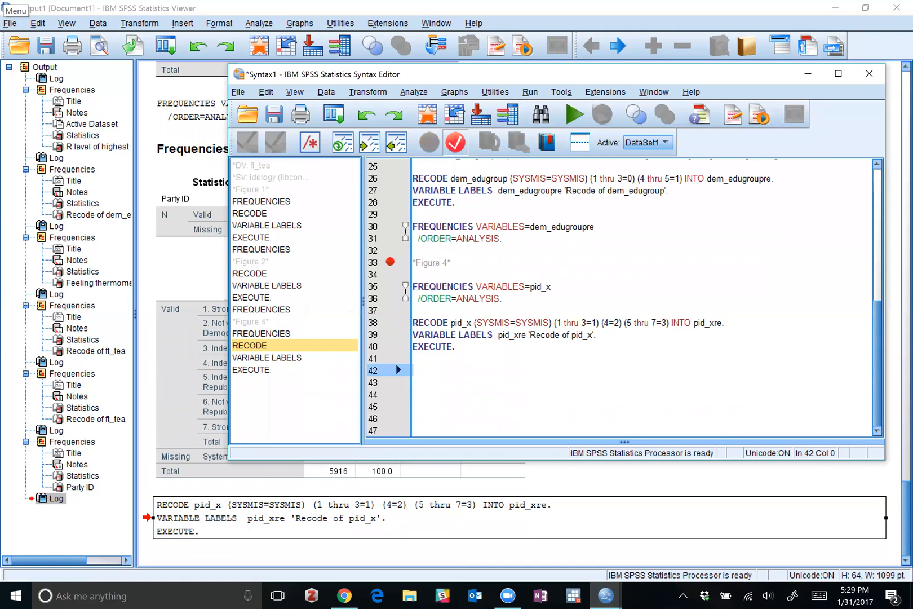
left_click_drag(503, 298, 414, 286)
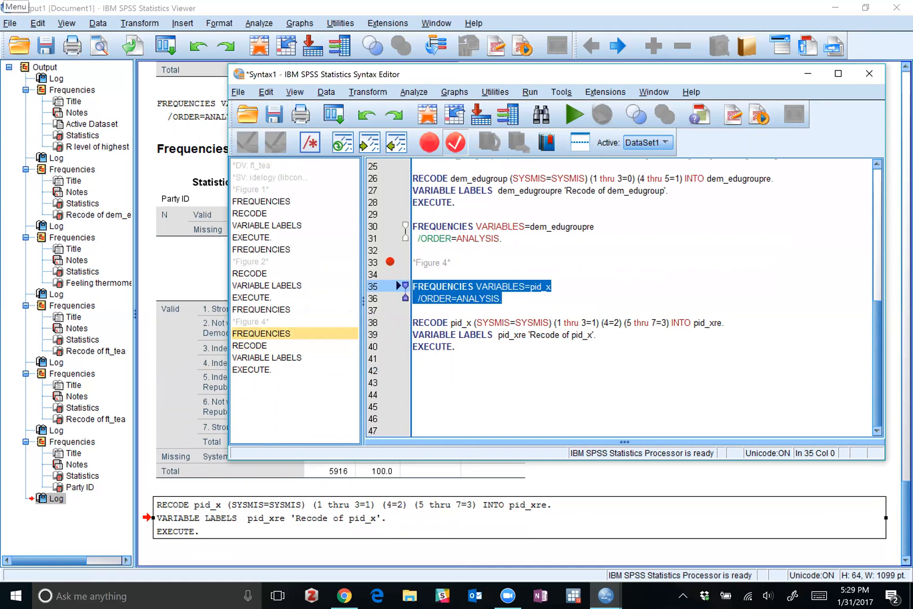
key("ctrl+c")
left_click(395, 367)
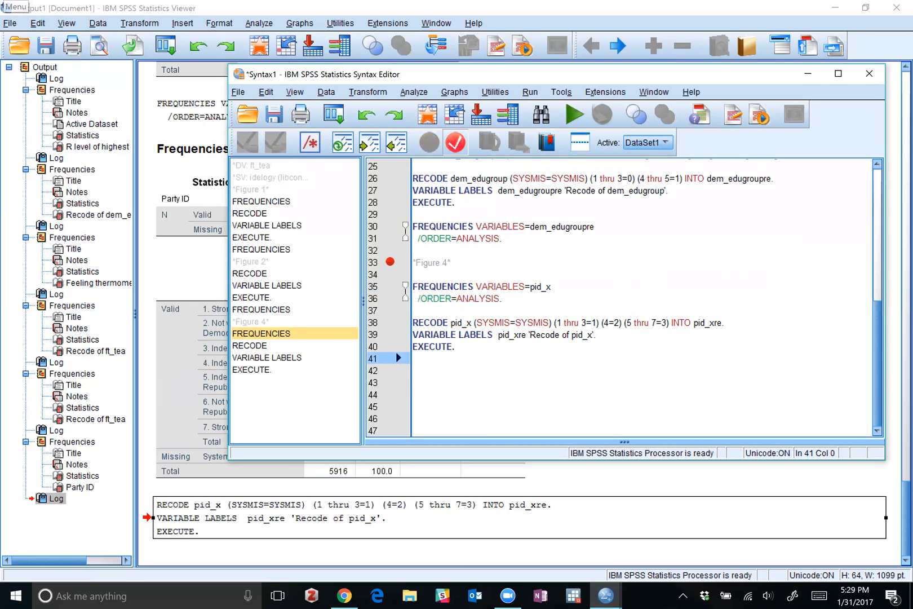
key("ctrl+v")
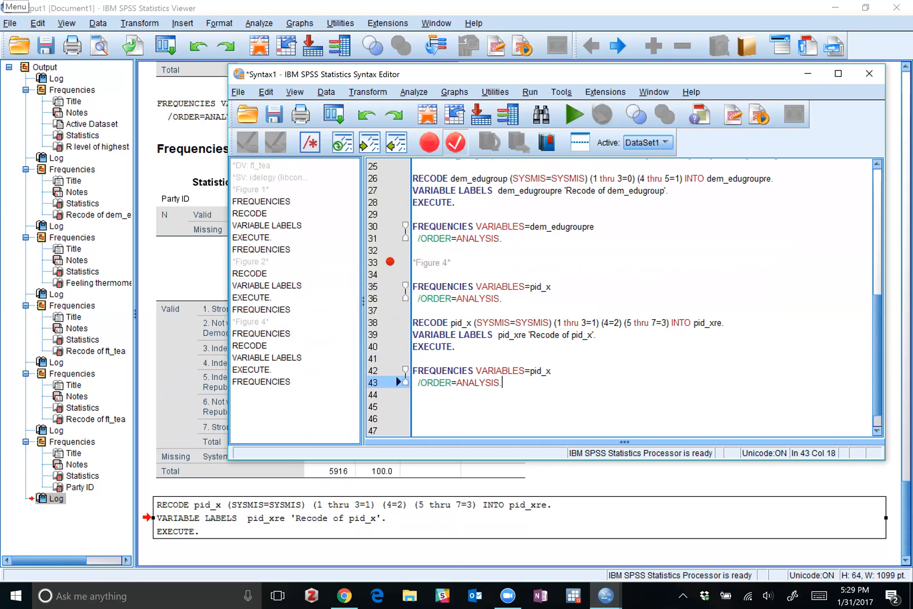
Change the variable of the copied FREQUENCIES command to pid_xre and run it.
left_click(552, 371)
type("re")
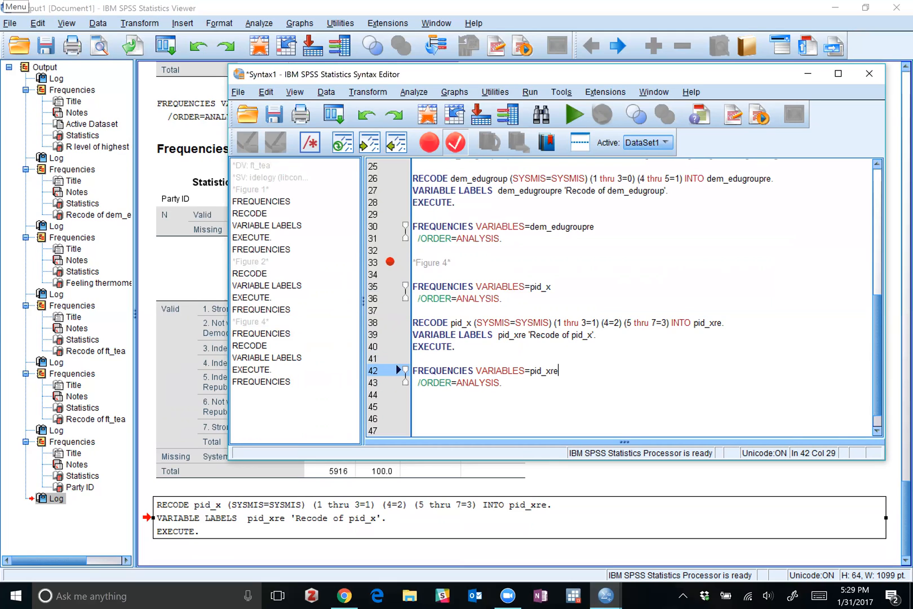
left_click_drag(502, 383, 413, 371)
left_click(574, 115)
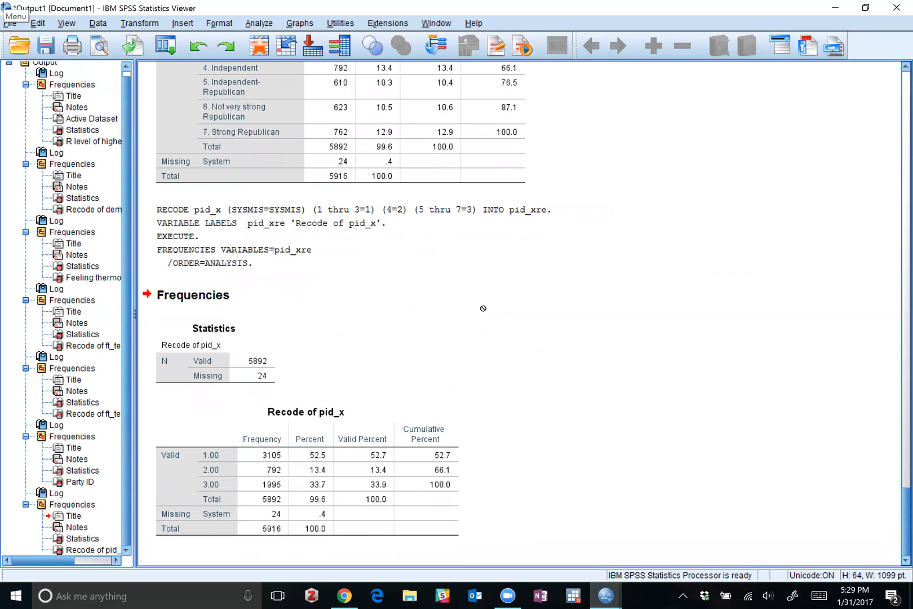
Switch from the output viewer back to the Syntax1 editor.
left_click(612, 594)
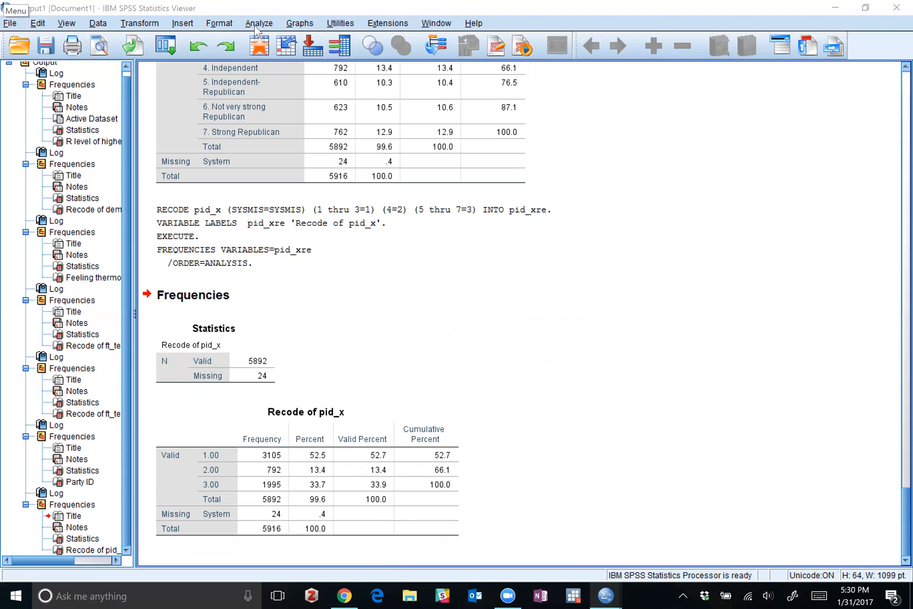
mouse_move(606, 596)
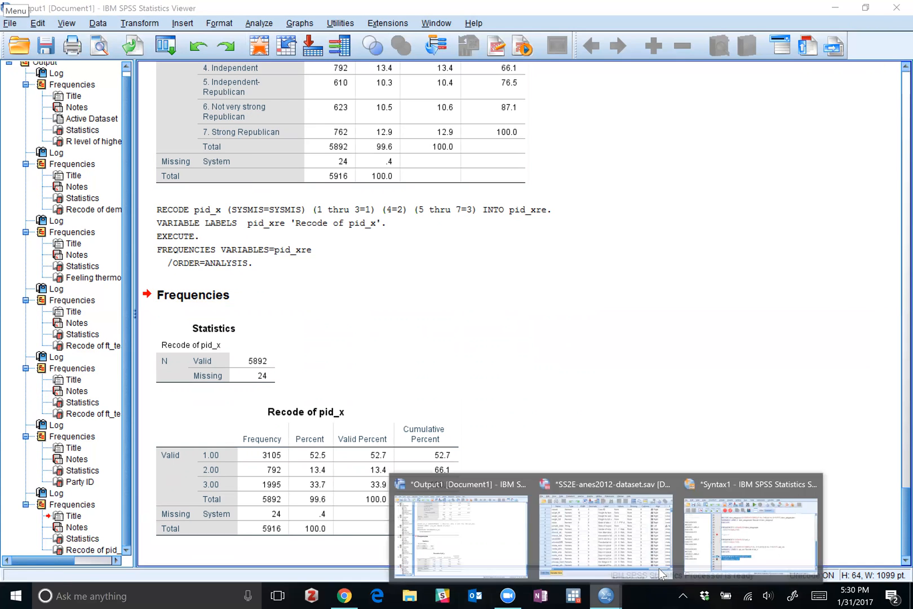
left_click(735, 546)
left_click(644, 514)
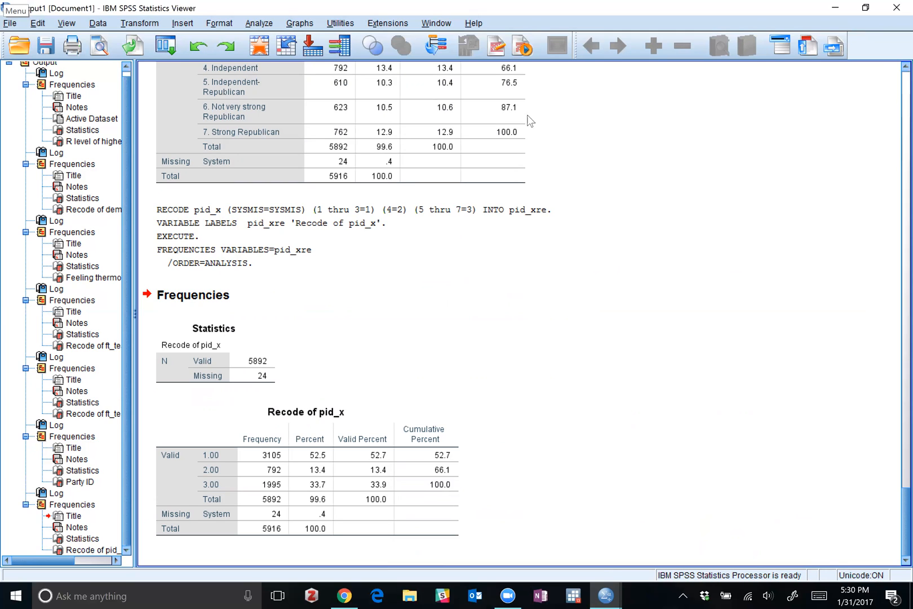
mouse_move(607, 594)
left_click(736, 522)
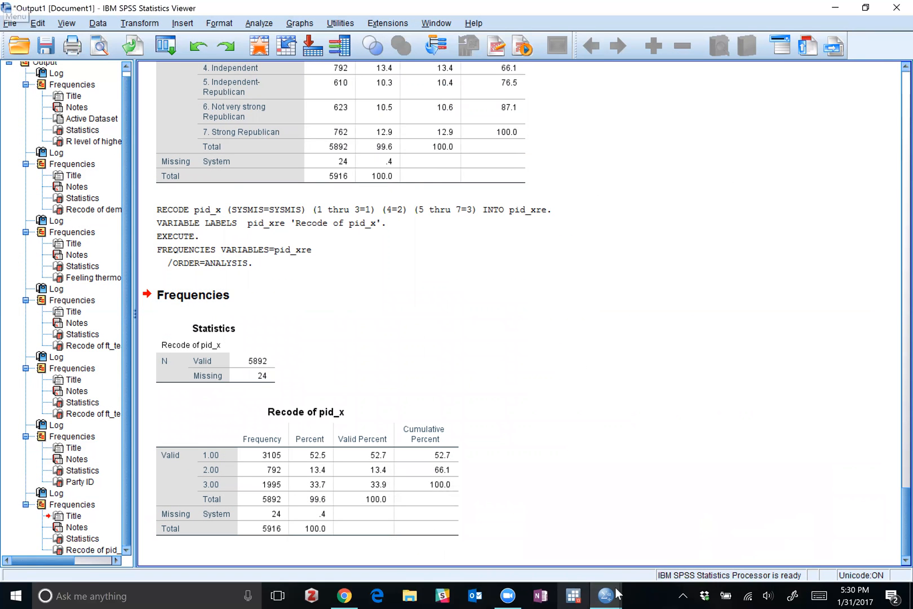
left_click(712, 550)
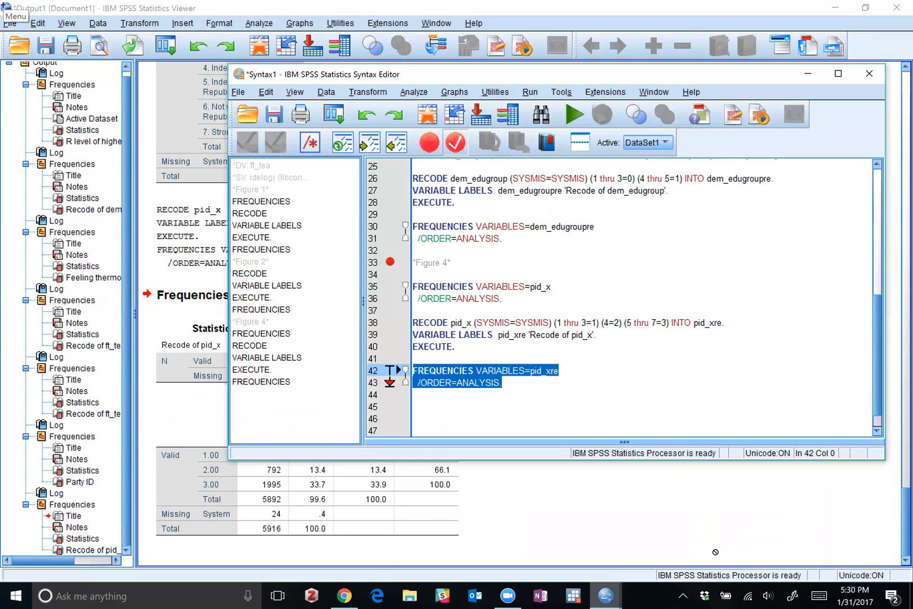
Add the comment heading *Figure 5* below the pid_xre FREQUENCIES command, followed by blank lines.
left_click(562, 387)
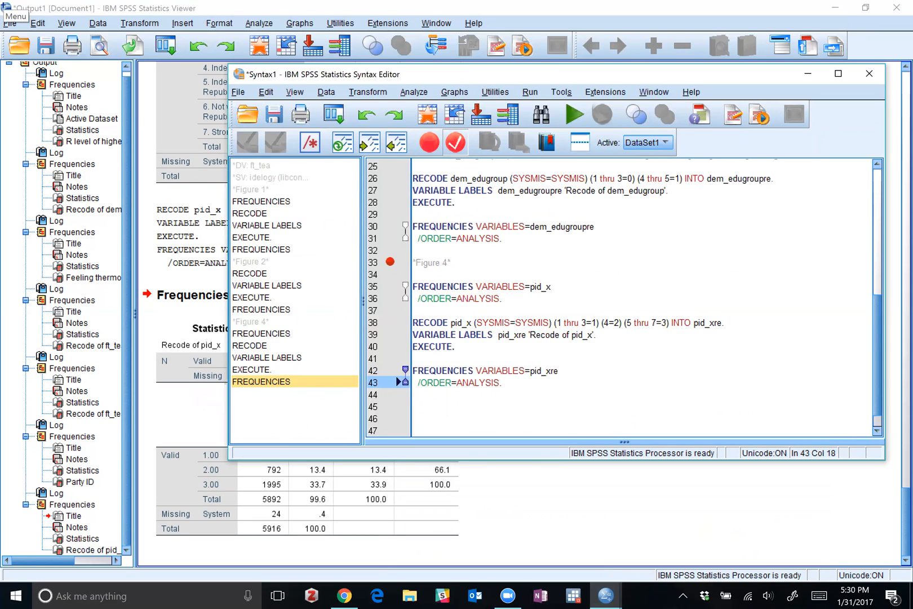
key("Down")
key("Down")
type("*Figu")
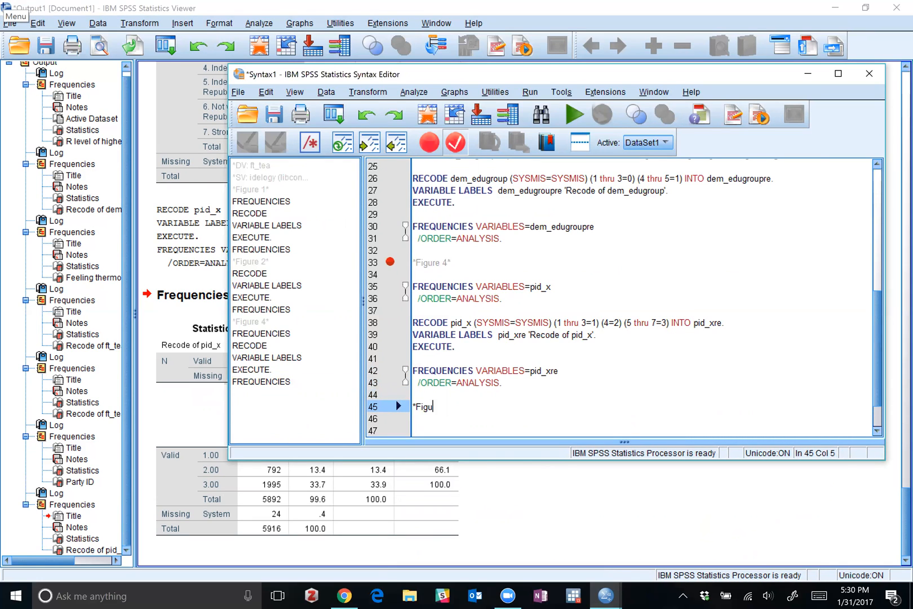
type("re 5*")
key("Return")
key("Return")
key("Return")
key("Return")
key("Return")
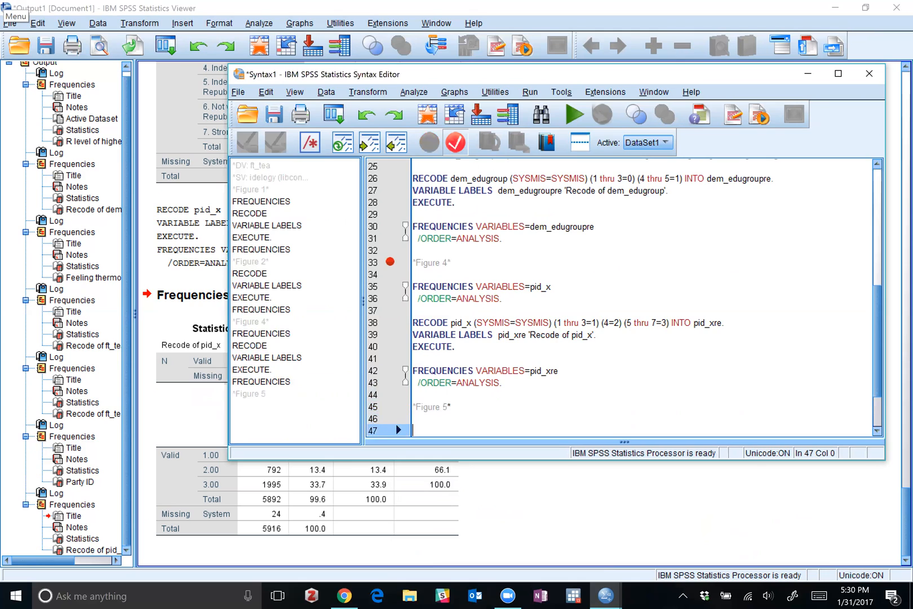
Add the comment heading *Figure 6* a few blank lines below the Figure 5 heading.
type("Figure")
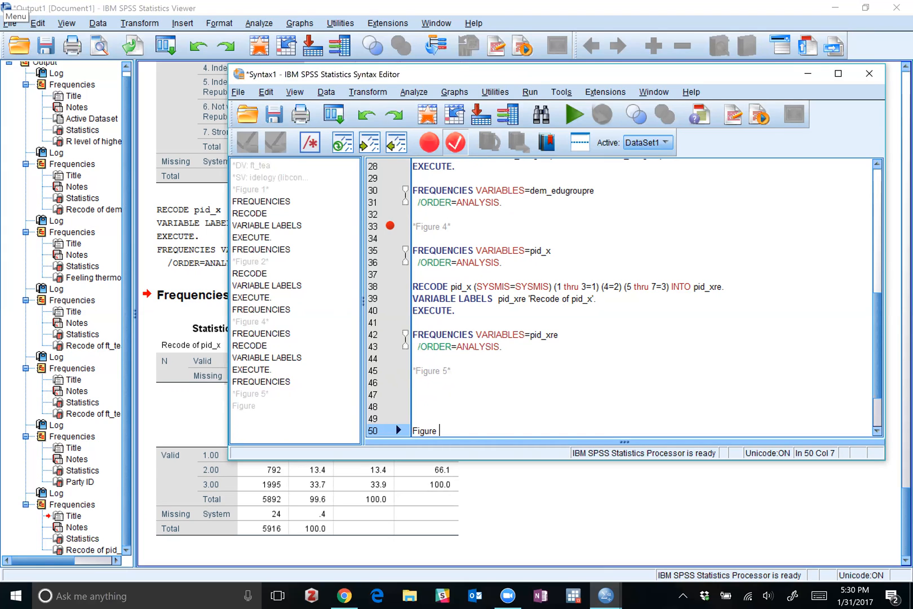
key("BackSpace")
key("BackSpace")
key("BackSpace")
key("BackSpace")
key("BackSpace")
key("BackSpace")
key("BackSpace")
type("*Figure 6*")
key("Return")
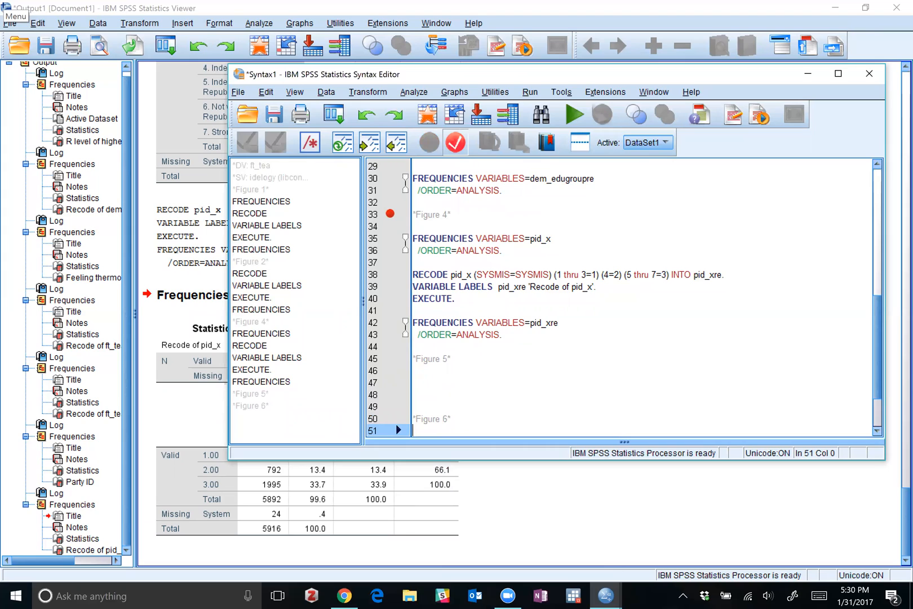
Below the Figure 6 heading, add the comment *DV & IV1* and start another comment line reading *ft_tea amd.
type("*DV & IV1*")
key("Return")
type("*Ft")
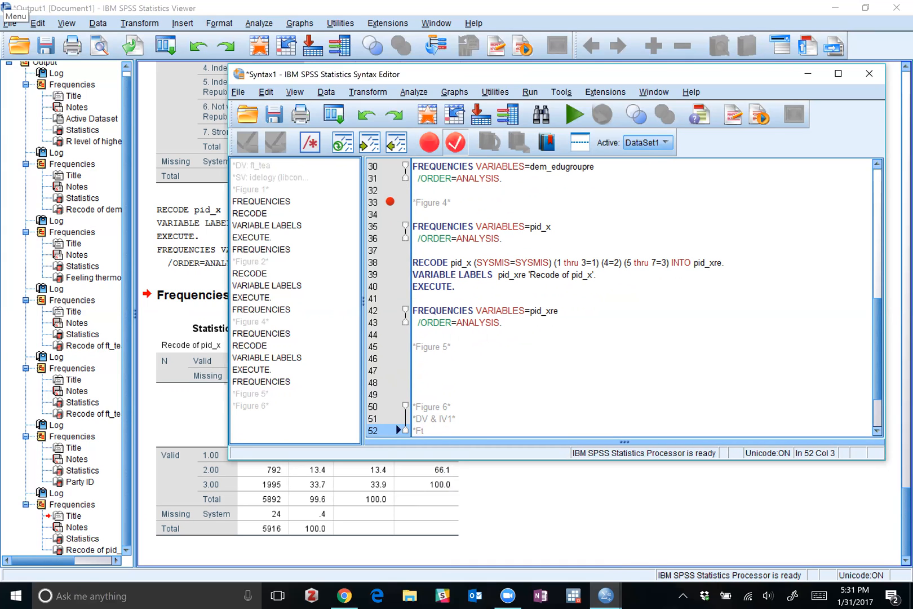
key("BackSpace")
key("BackSpace")
type("ft_tea amd")
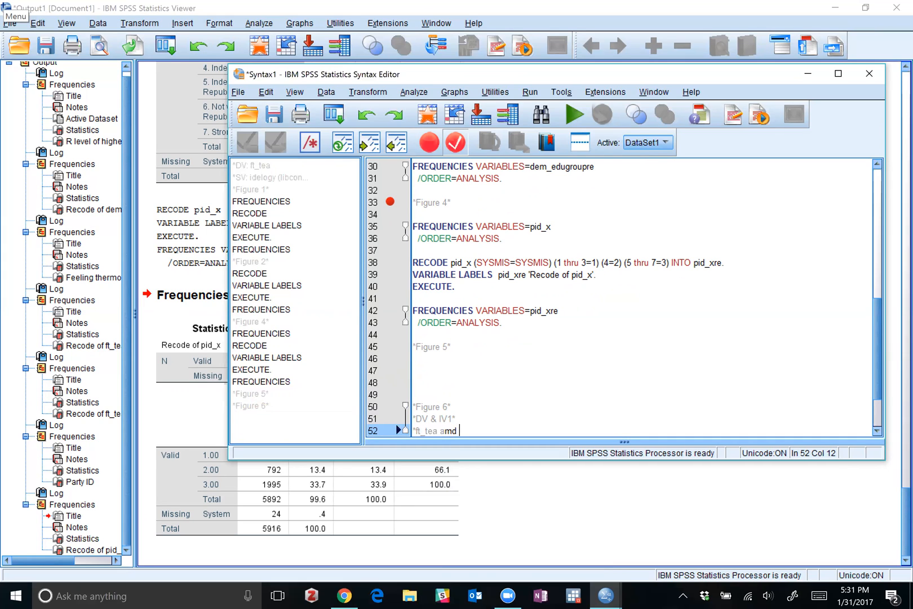
Copy the variable name dem_edugroupre from the Figure 2 RECODE command and return to the unfinished comment under Figure 6.
scroll(620, 299, "up", 10)
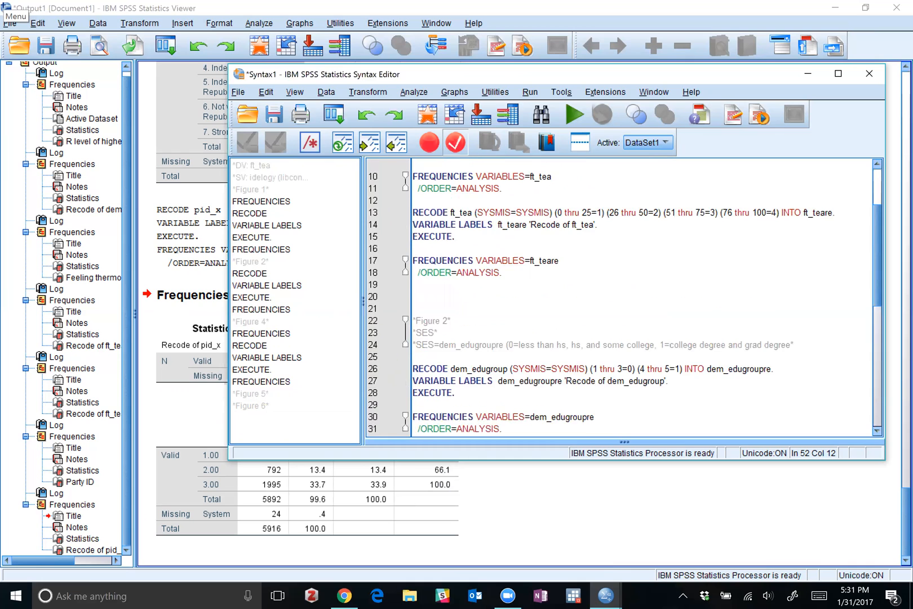
scroll(620, 298, "down", 3)
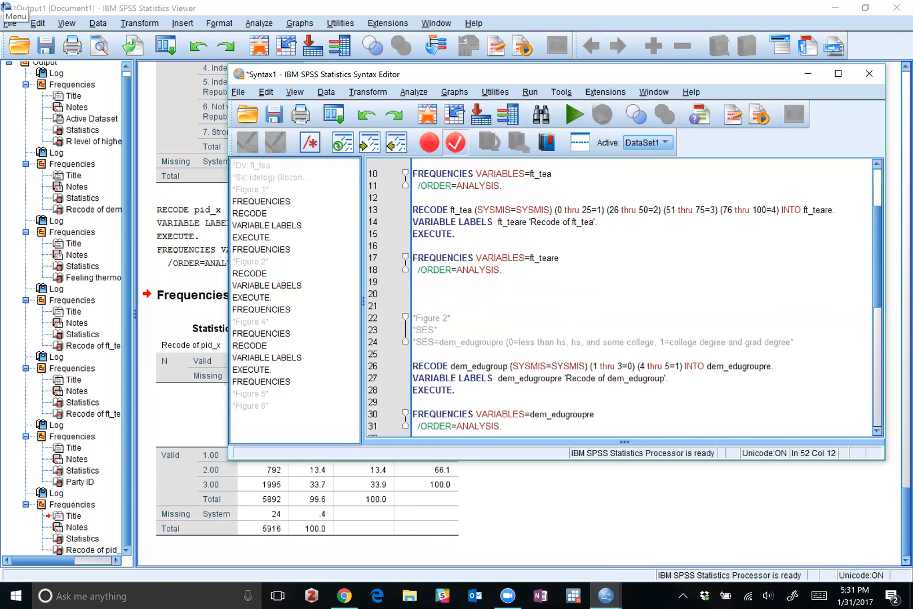
scroll(621, 299, "down", 3)
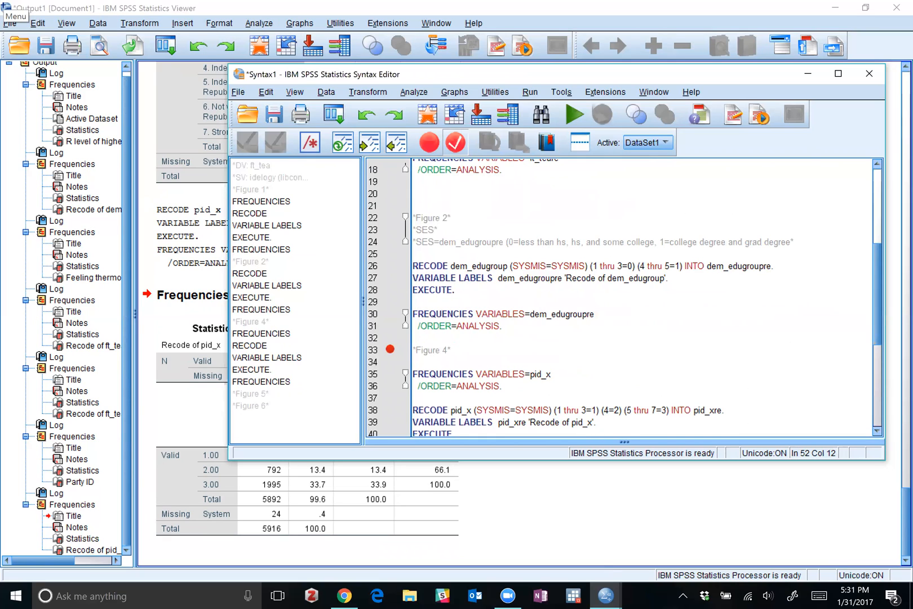
triple_click(713, 266)
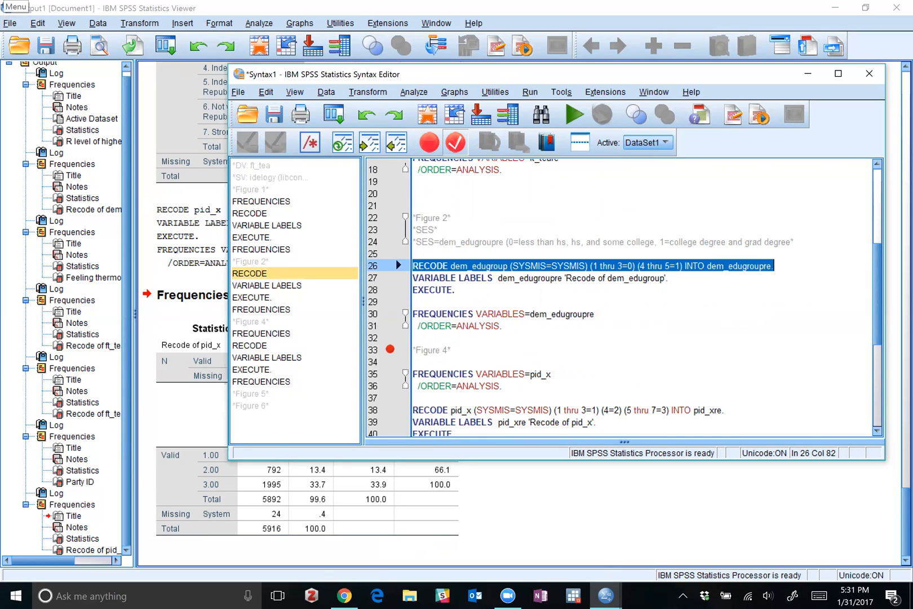
left_click(712, 266)
left_click_drag(707, 266, 771, 266)
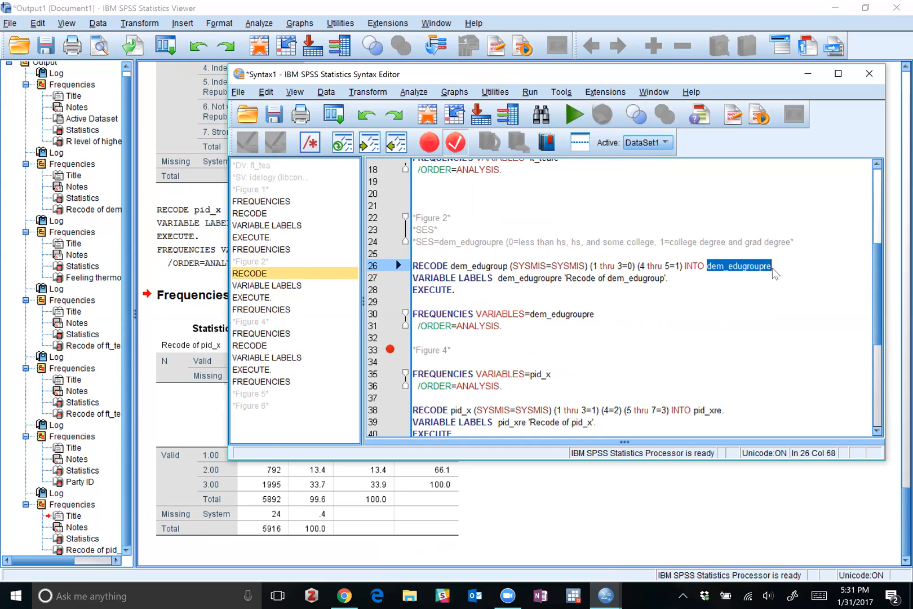
scroll(642, 299, "down", 6)
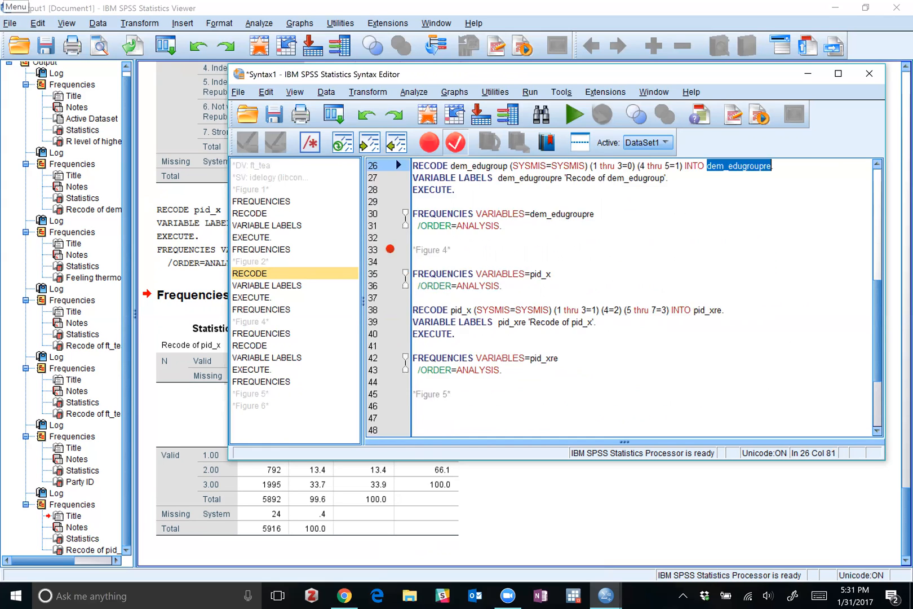
left_click(460, 371)
left_click(460, 359)
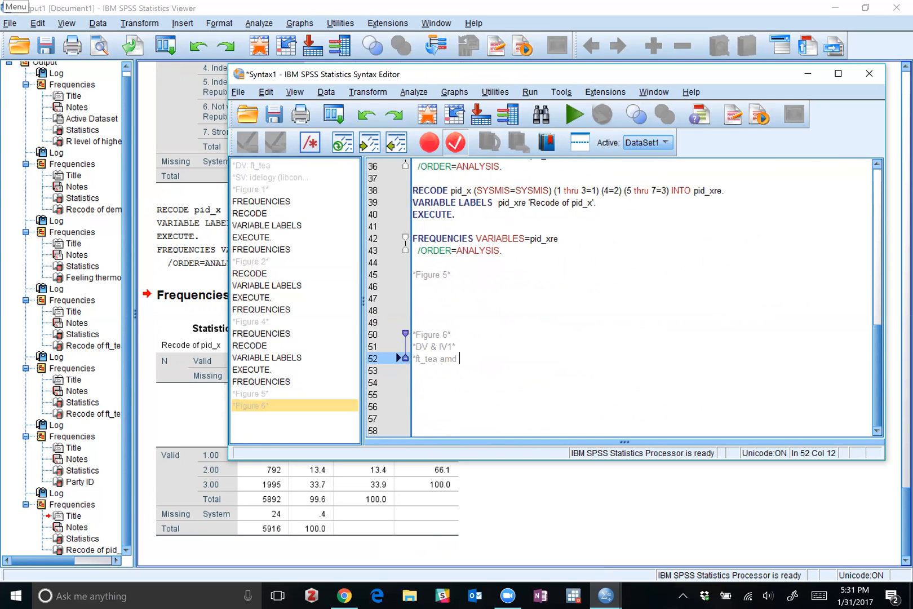
Rewrite the last Figure 6 comment as *ft_teare & dem_edugroupre* and leave a blank line below it.
key("BackSpace")
key("BackSpace")
key("BackSpace")
key("BackSpace")
key("BackSpace")
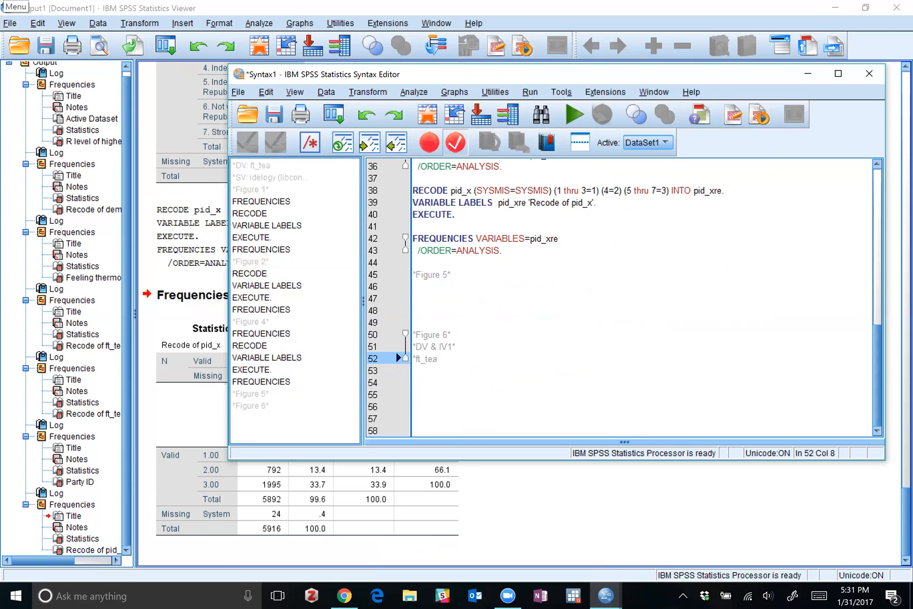
type("re & dem_edugroupre")
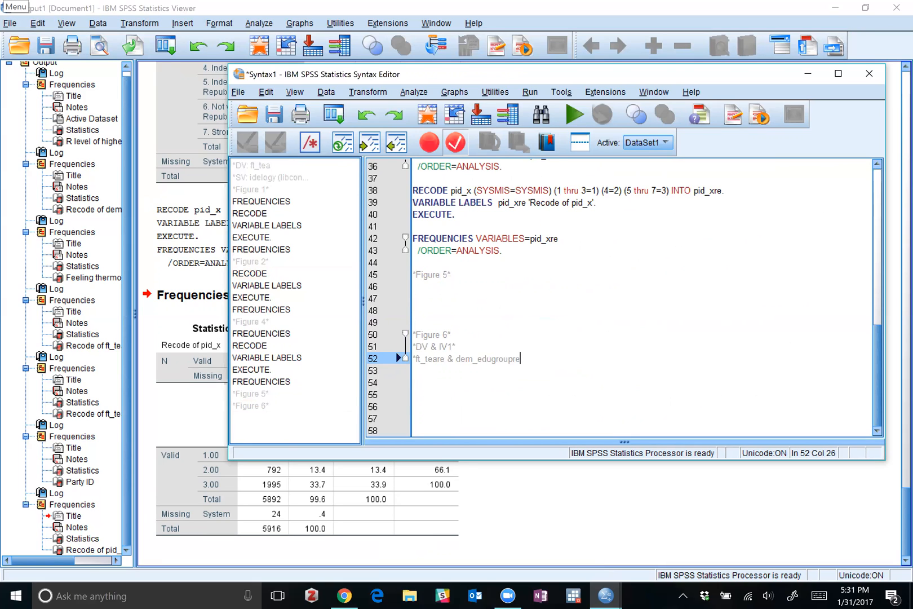
type("*")
key("Return")
key("Return")
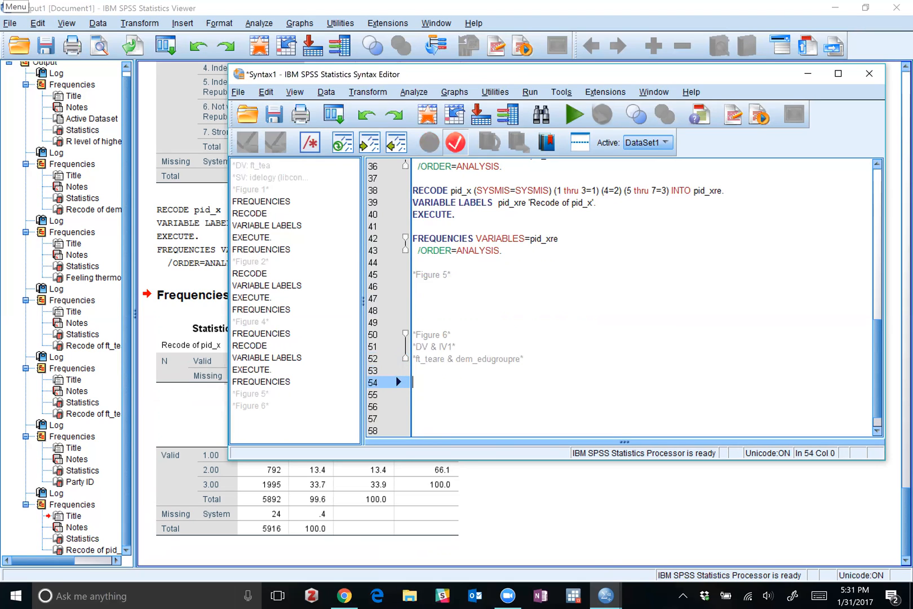
Start a Crosstabs analysis and list the available variables by name instead of by label.
left_click(416, 92)
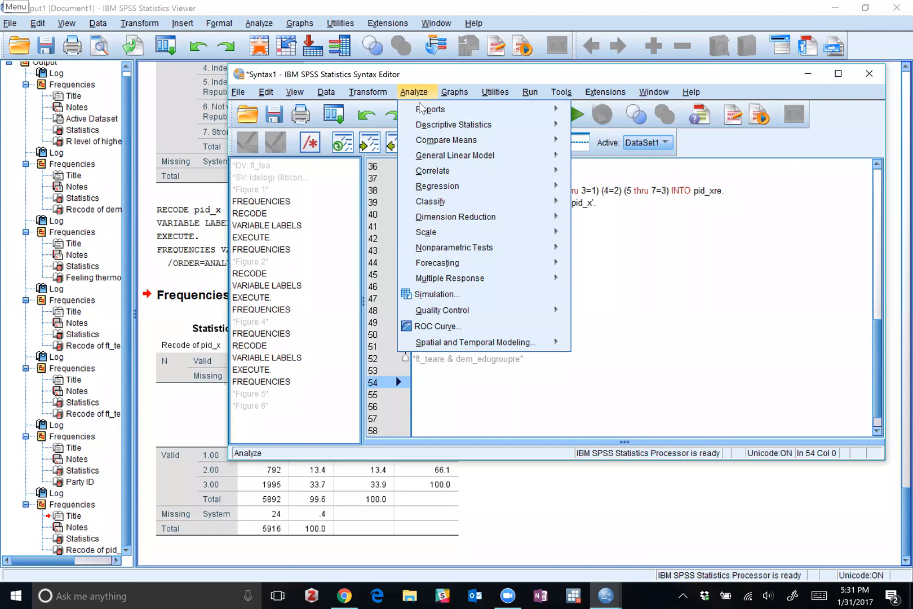
mouse_move(425, 129)
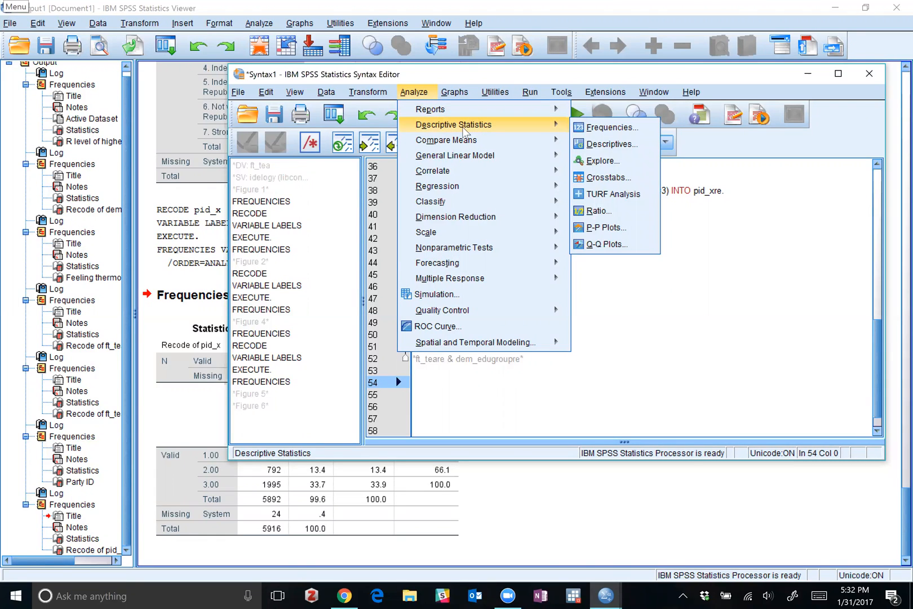
left_click(599, 178)
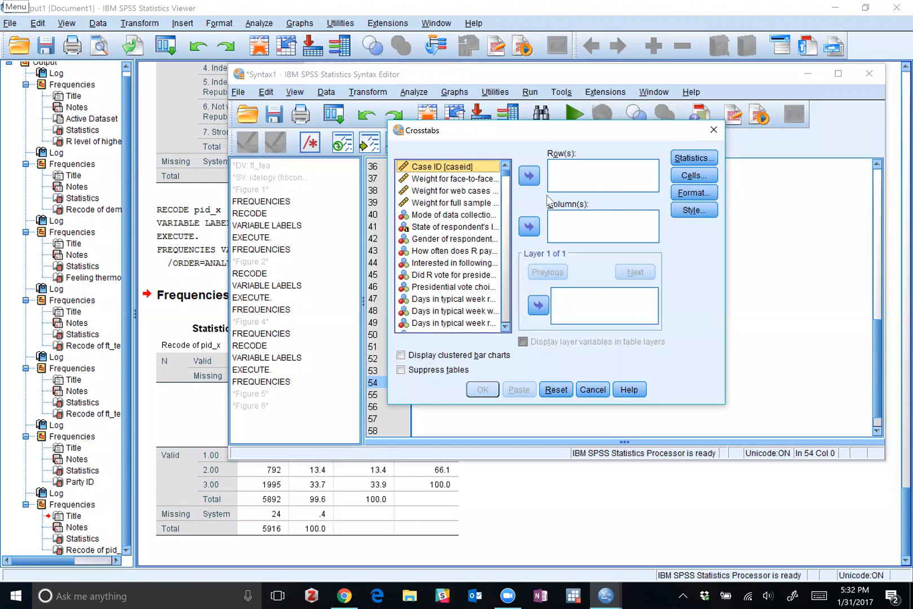
left_click_drag(465, 130, 266, 121)
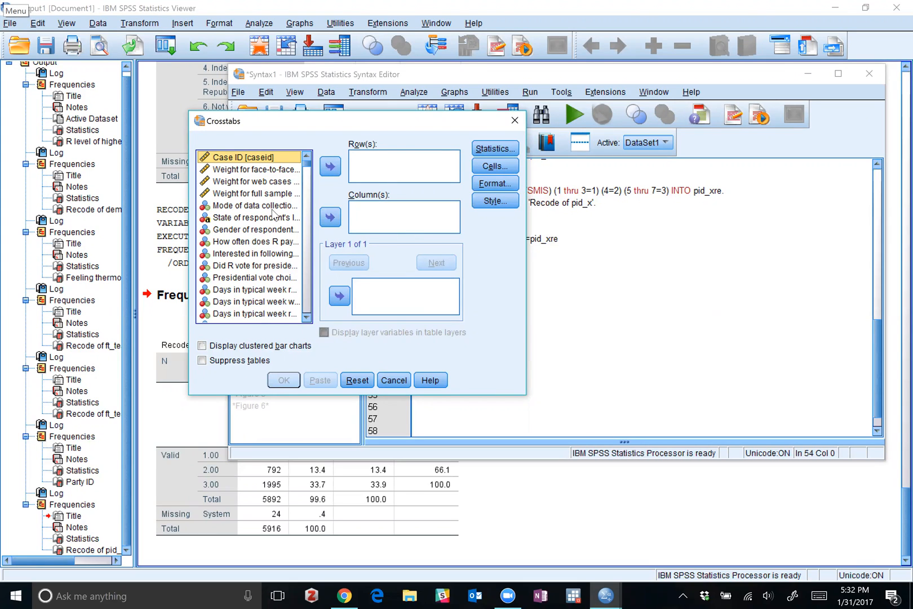
left_click(246, 205)
right_click(246, 206)
left_click(247, 221)
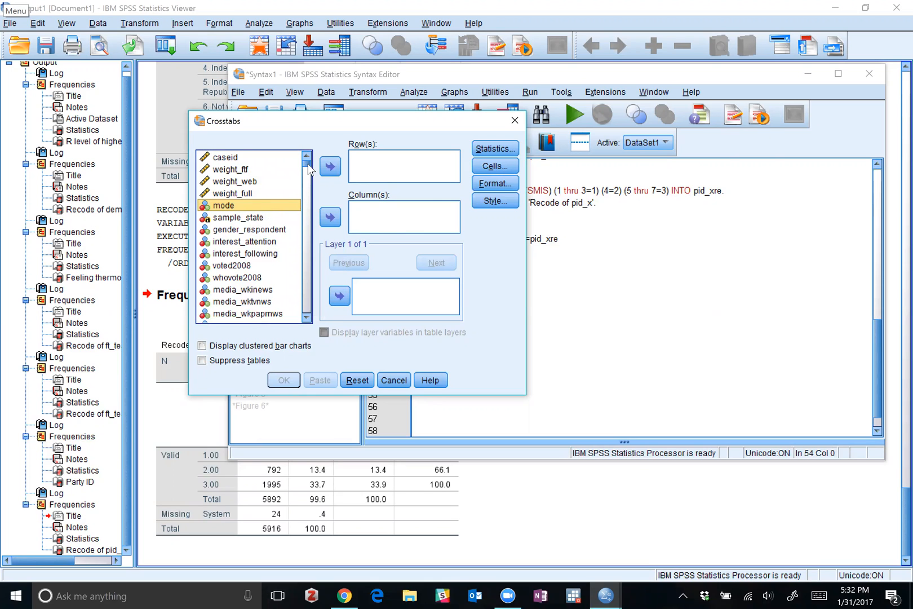
Add ft_teare, near the end of the variable list, as the crosstab's row variable.
scroll(308, 180, "down", 1)
left_click_drag(307, 175, 303, 316)
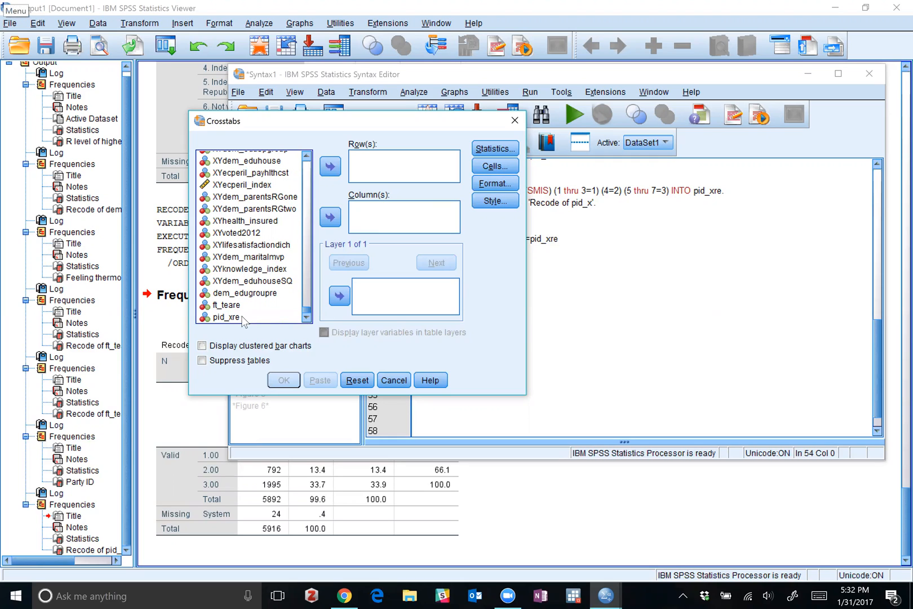
left_click(226, 304)
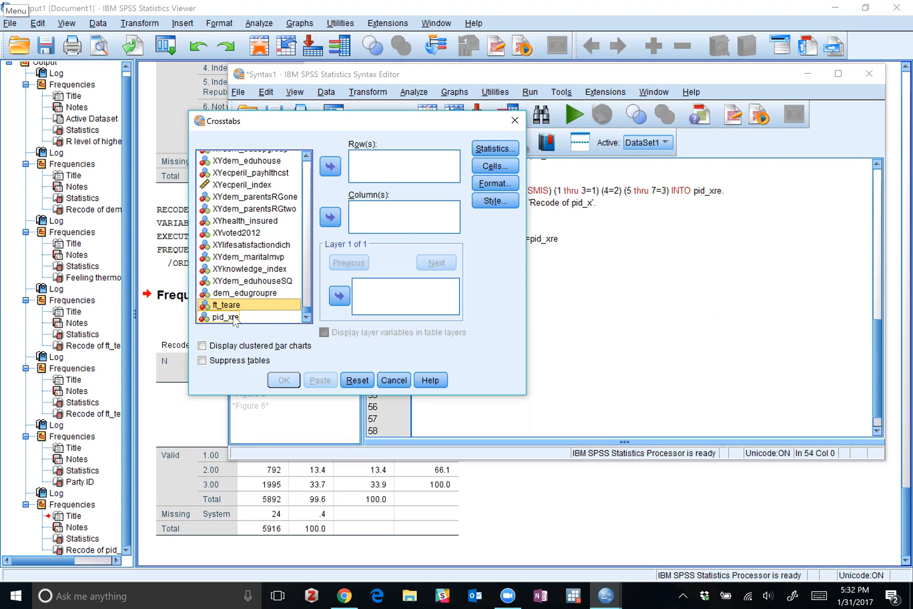
double_click(257, 305)
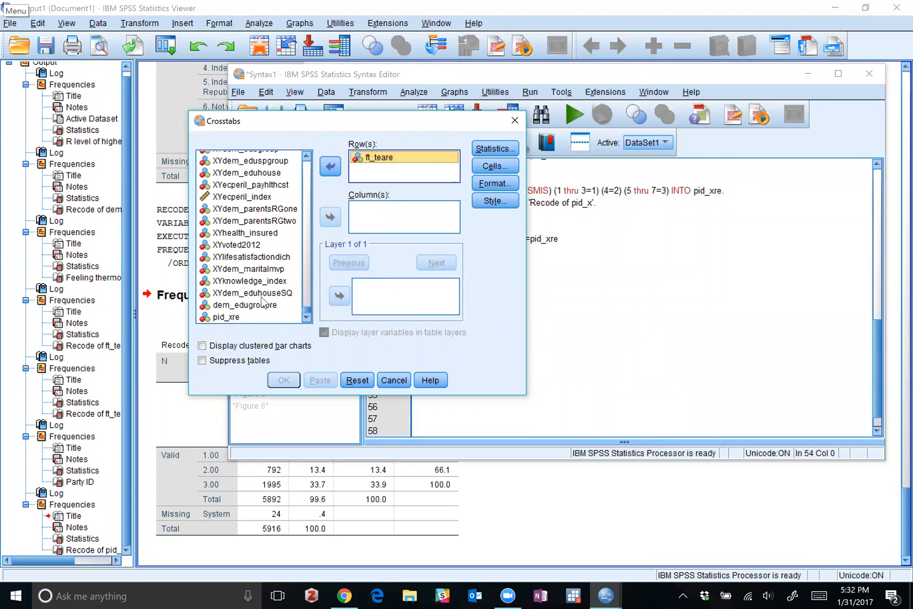
left_click(227, 318)
left_click(330, 218)
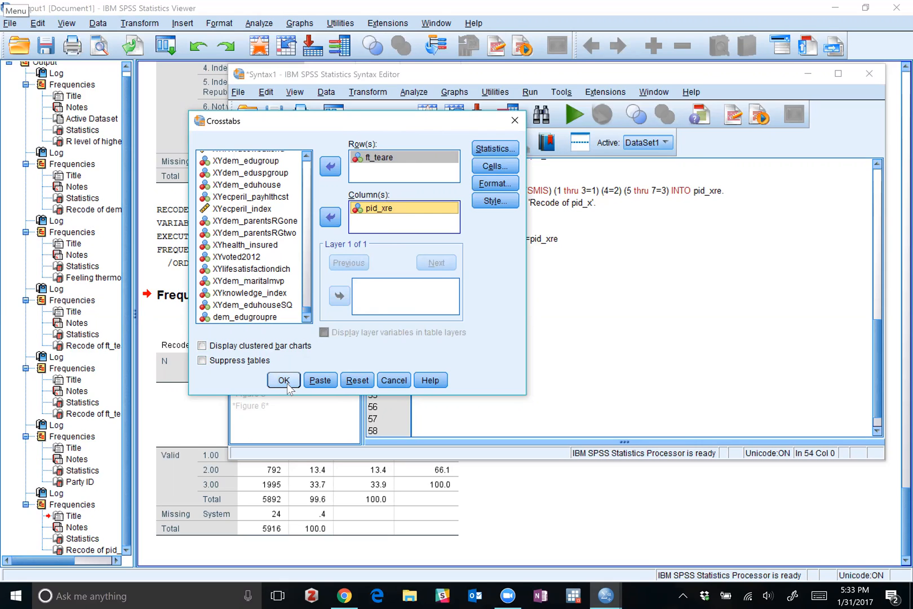
left_click(253, 270)
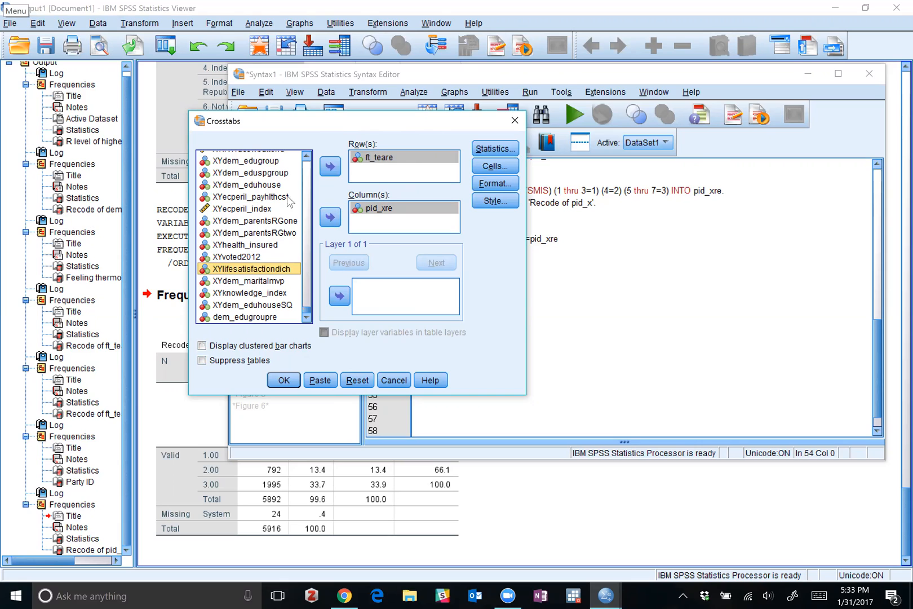
left_click(390, 208)
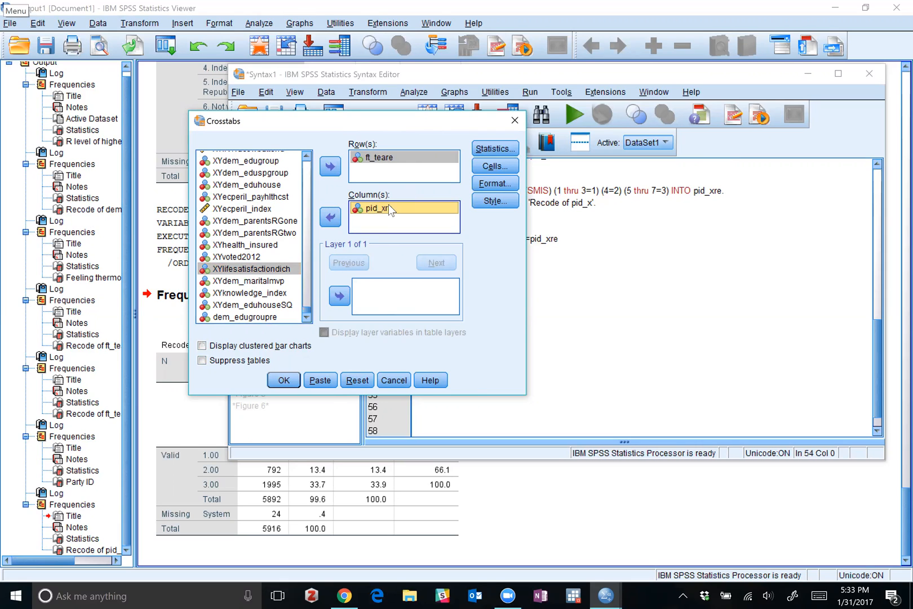
left_click(331, 218)
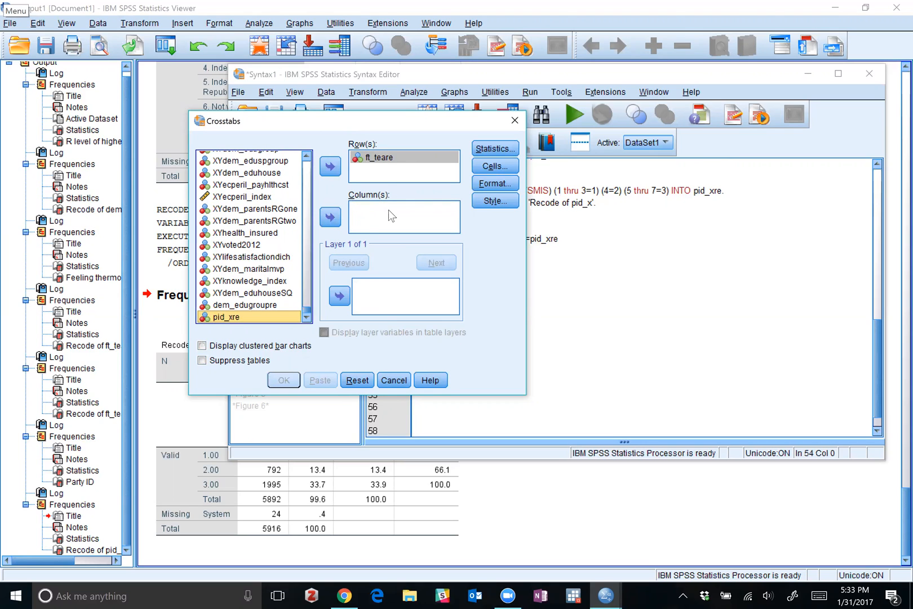
left_click(331, 217)
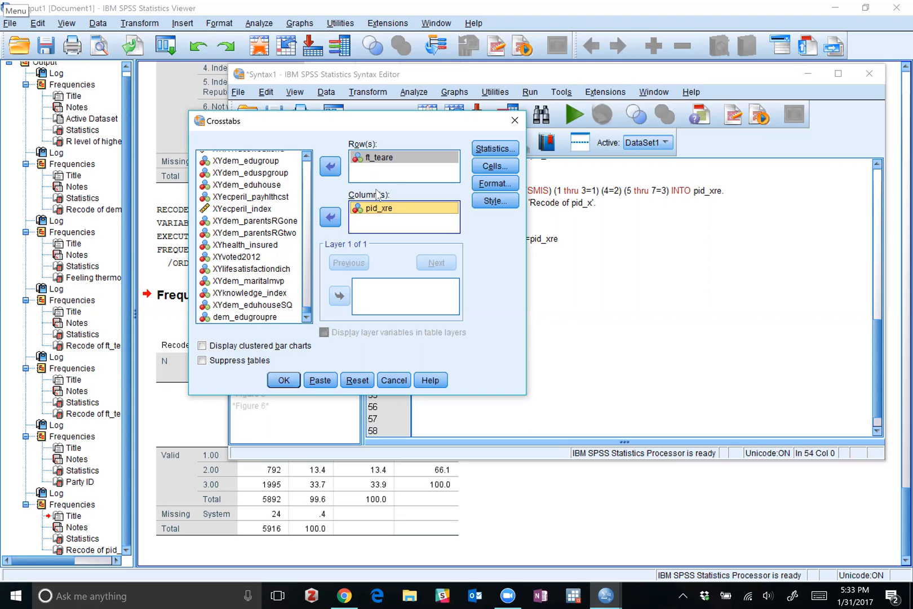
left_click(330, 217)
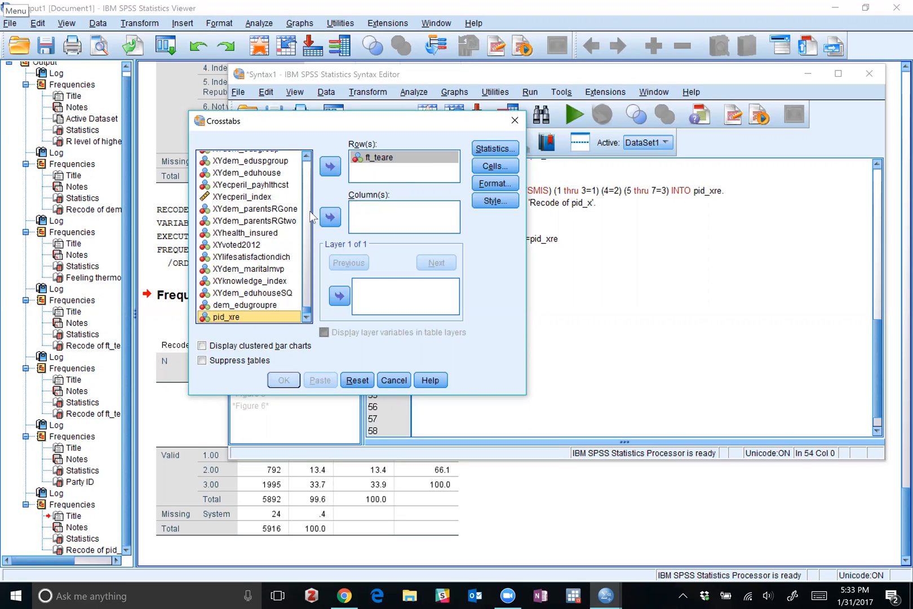
Set dem_edugroupre as the crosstab's column variable and run the crosstab.
left_click(256, 305)
left_click(330, 217)
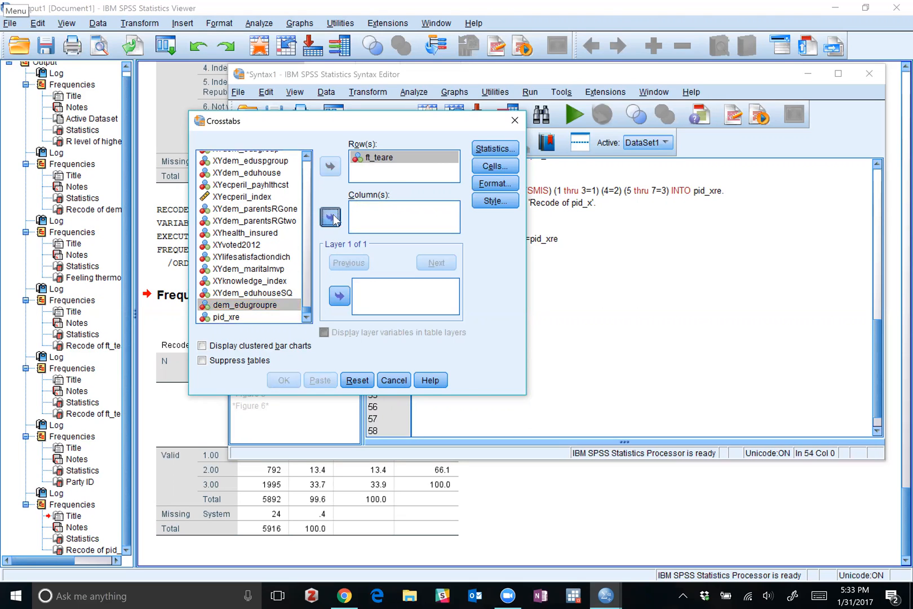
left_click(284, 380)
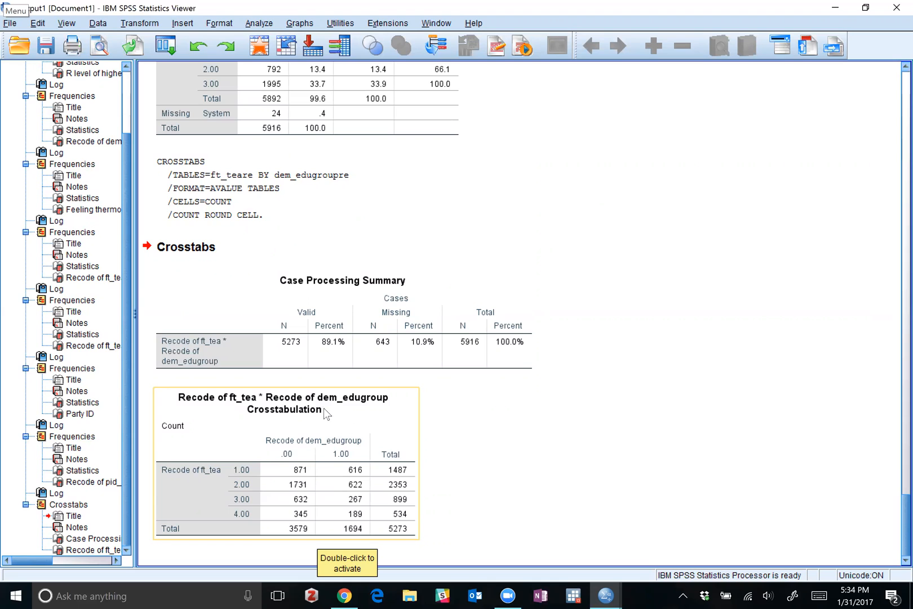
Rerun the crosstab of ft_teare by dem_edugroupre with row percentages shown alongside the observed counts.
left_click(257, 24)
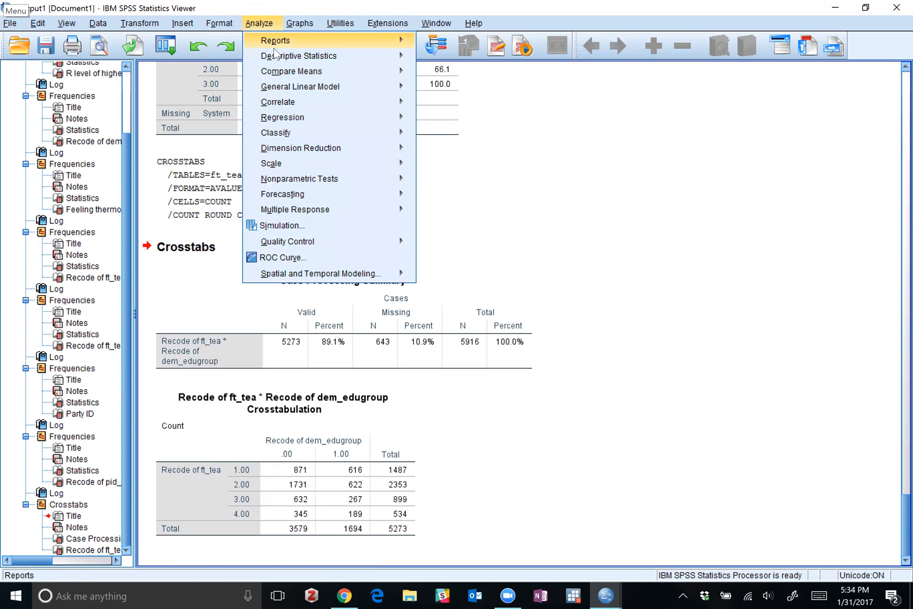
mouse_move(277, 56)
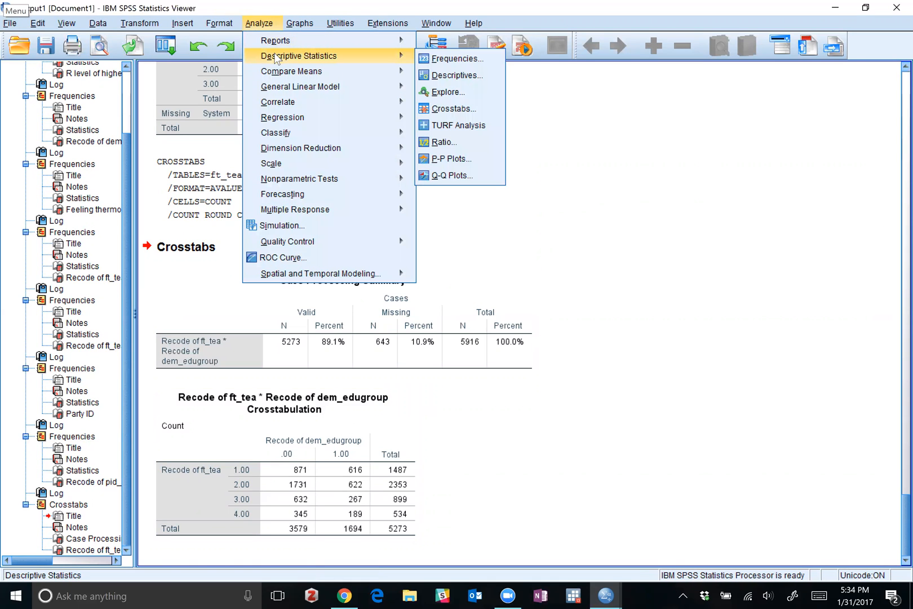
left_click(460, 109)
left_click(495, 150)
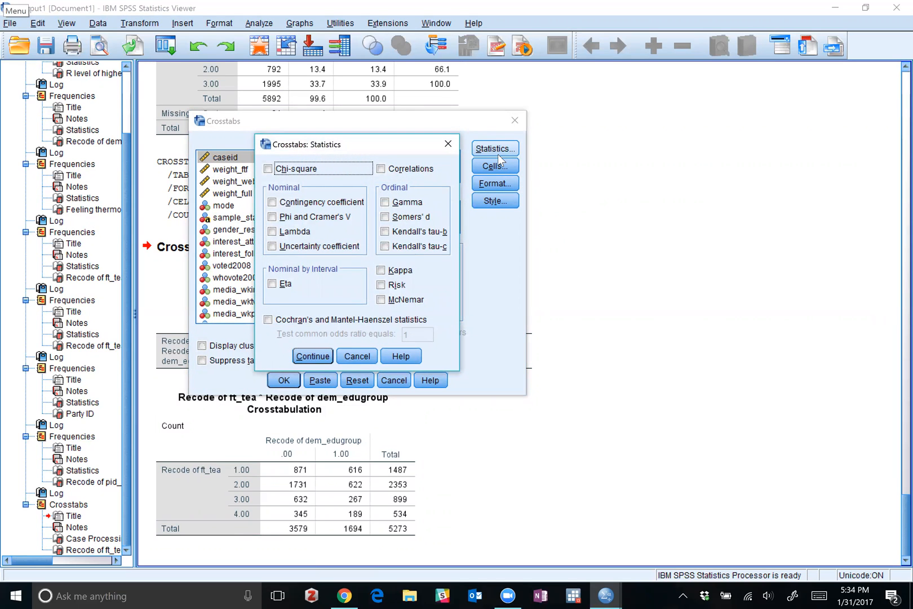
left_click(448, 145)
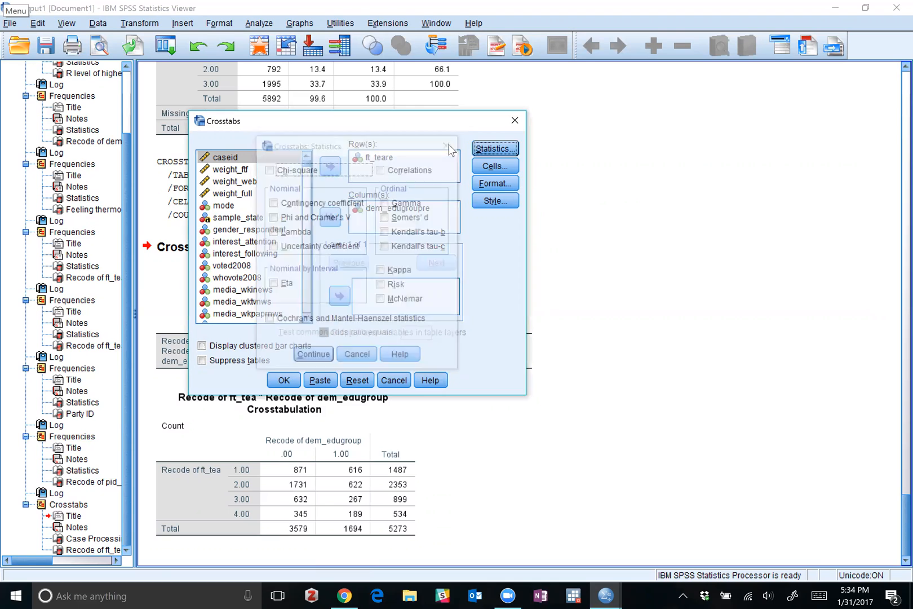
left_click(487, 167)
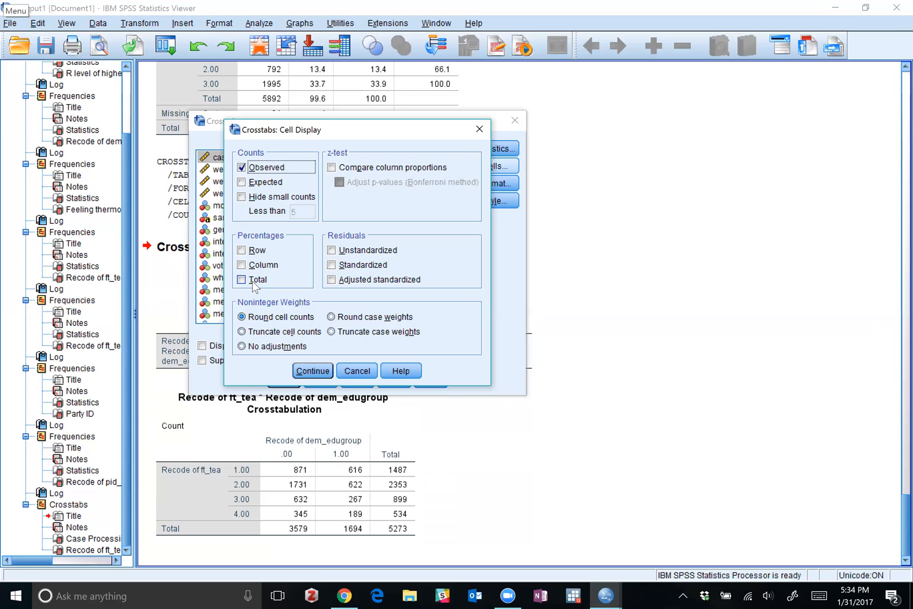
left_click(243, 250)
left_click(319, 370)
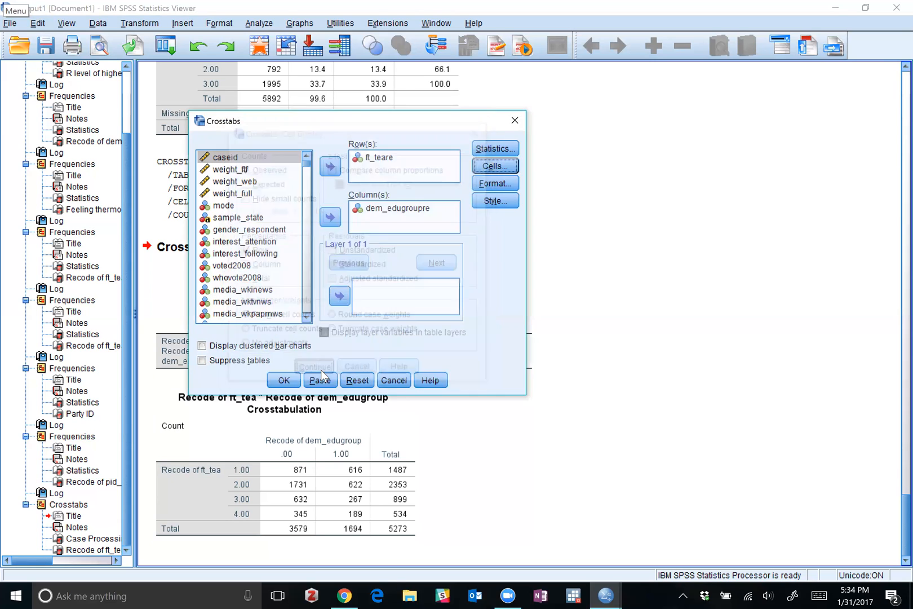
left_click(287, 378)
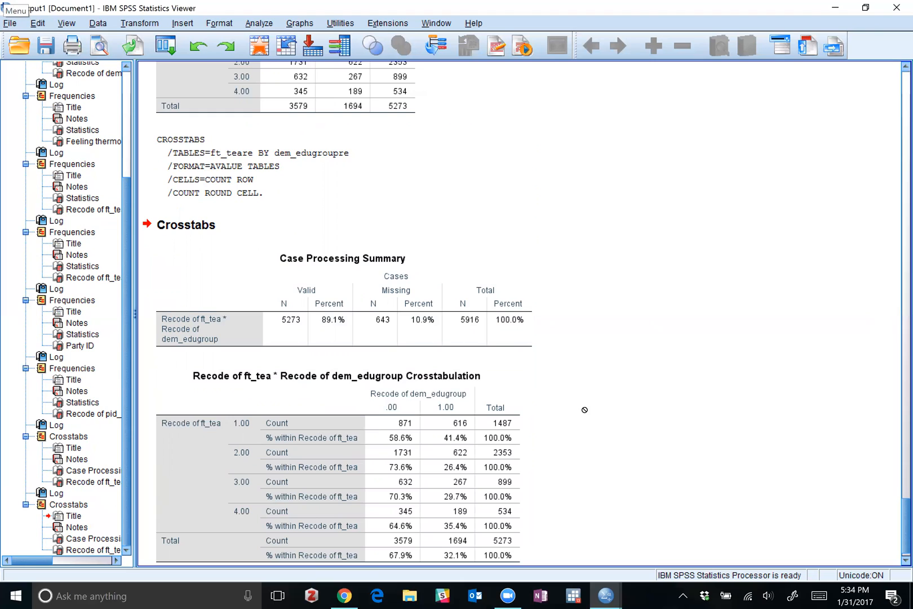
Rerun the crosstab of ft_teare by dem_edugroupre with column percentages instead of row percentages, keeping the observed counts.
left_click(255, 24)
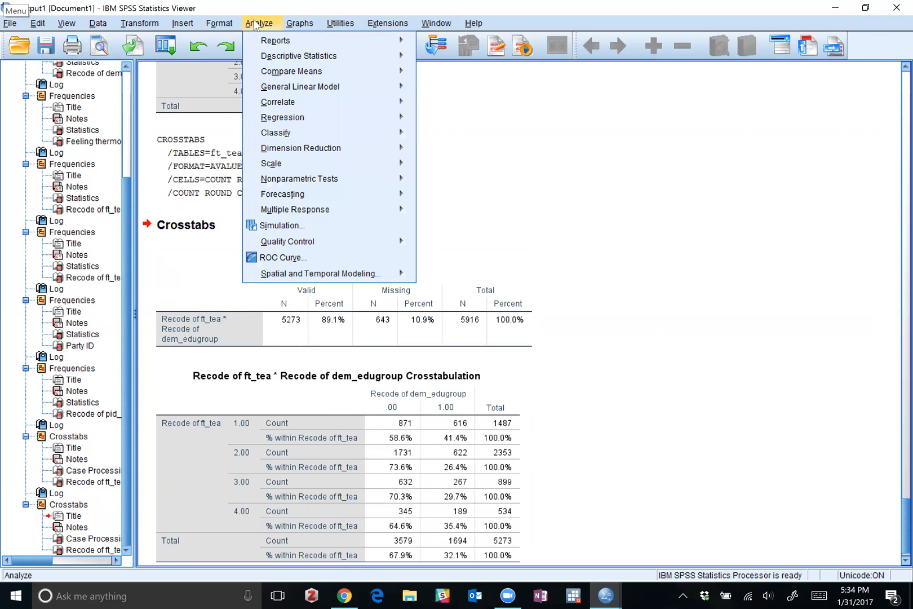
mouse_move(325, 56)
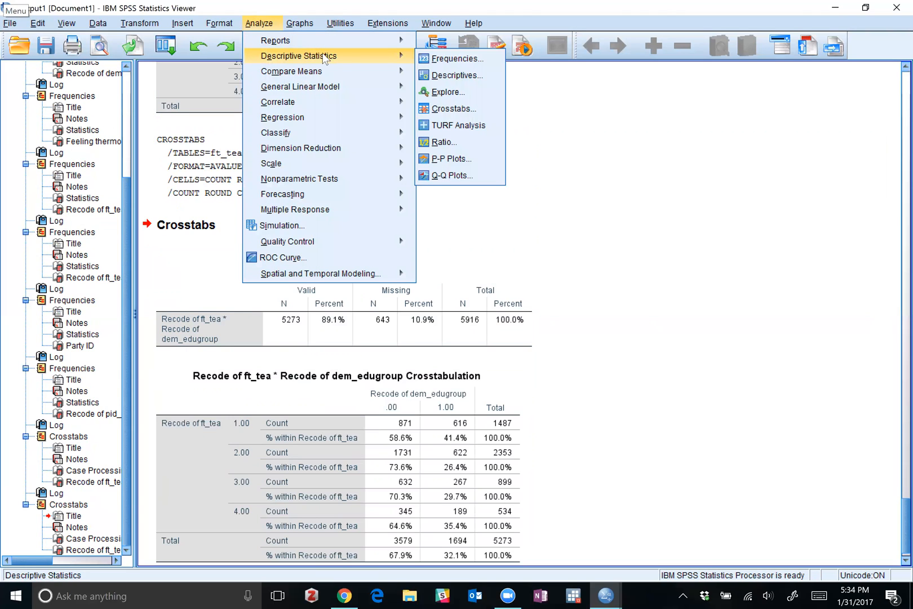
left_click(466, 107)
left_click(483, 165)
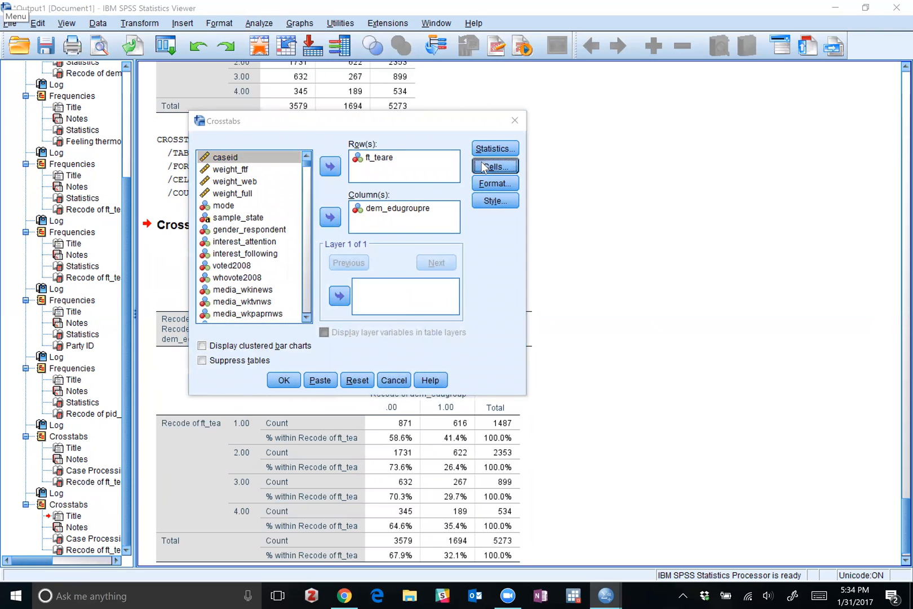
left_click(241, 265)
left_click(241, 250)
left_click(314, 371)
left_click(285, 384)
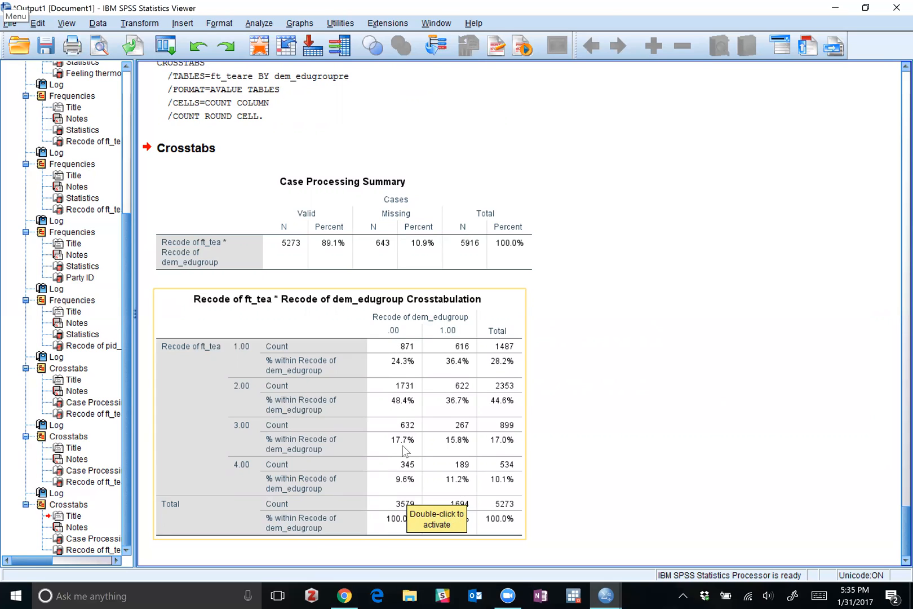
Compare the row-percentage and column-percentage crosstabs of ft_teare by dem_edugroupre in the output.
scroll(405, 515, "up", 6)
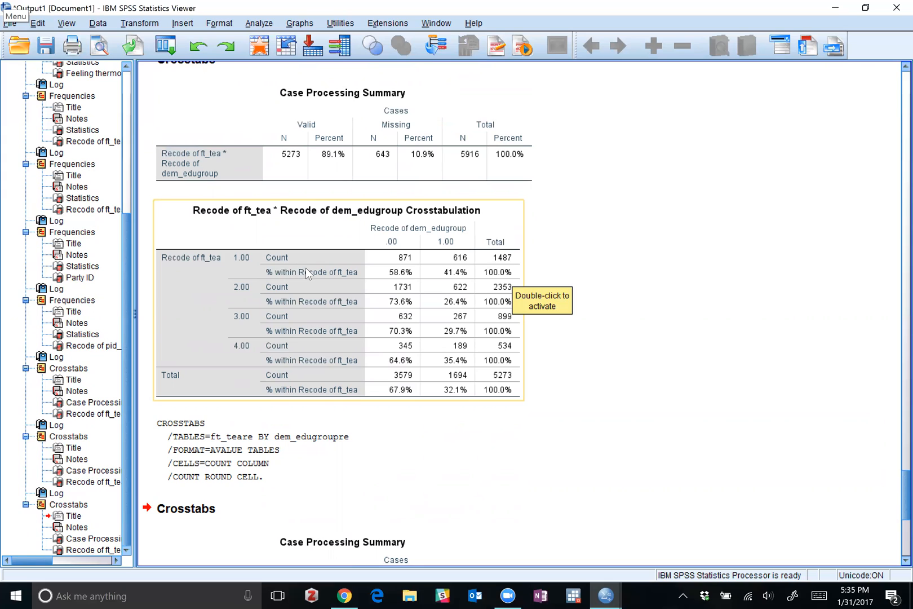
double_click(405, 278)
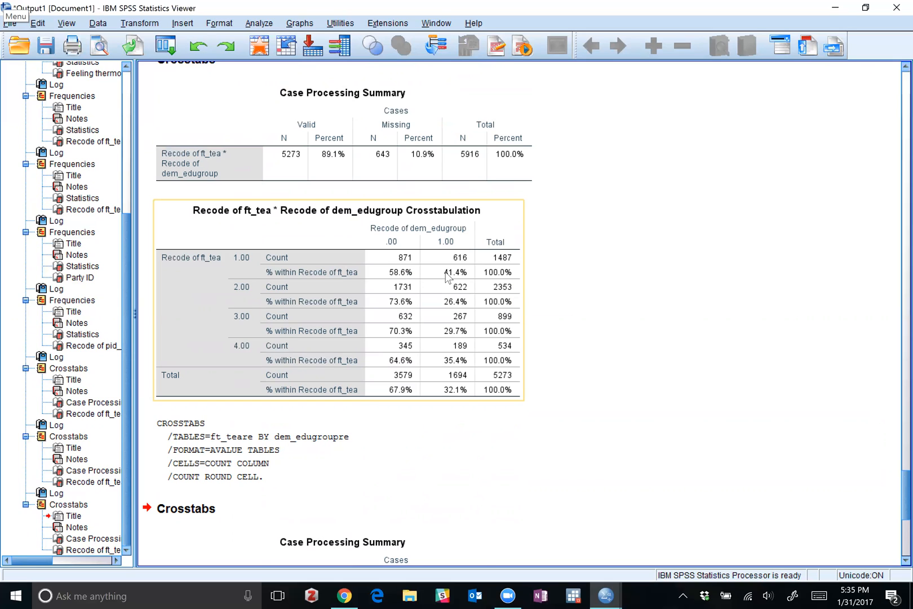
left_click(537, 274)
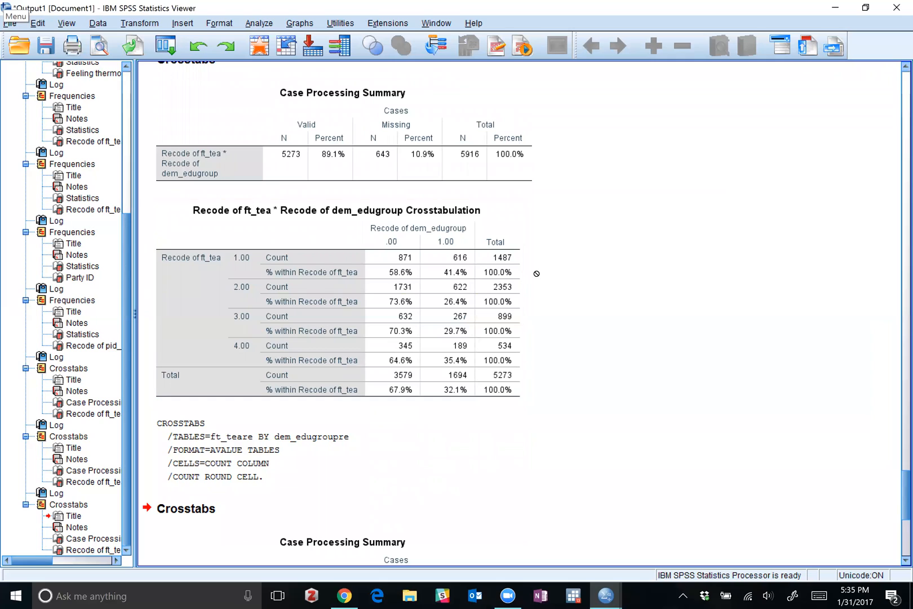
left_click(249, 319)
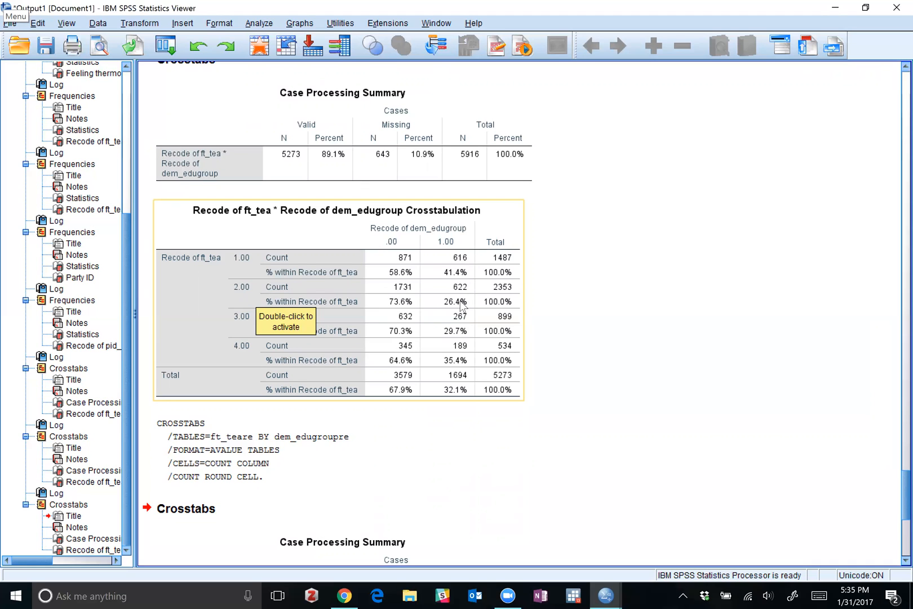
scroll(460, 304, "down", 10)
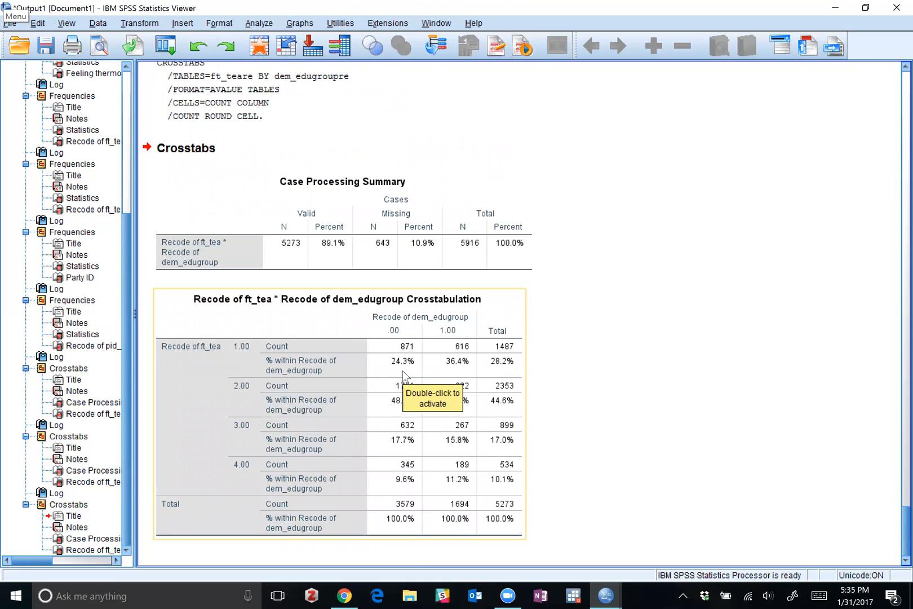
left_click(402, 414)
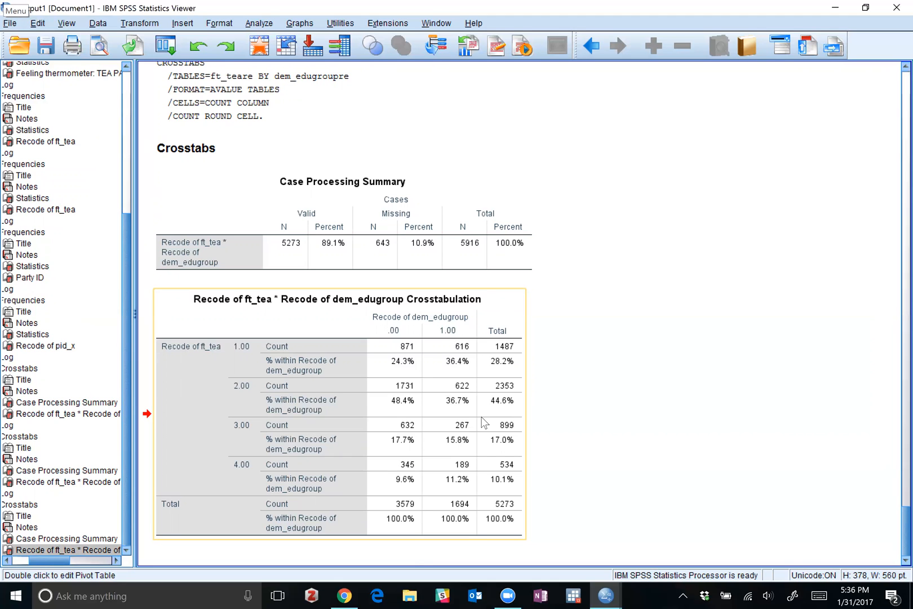
left_click(415, 234)
scroll(416, 231, "up", 4)
scroll(416, 231, "down", 4)
left_click(433, 387)
Copy the logged CROSSTABS command with COUNT COLUMN cells into the syntax file below the ft_teare & dem_edugroupre comment.
scroll(345, 315, "up", 5)
left_click(295, 396)
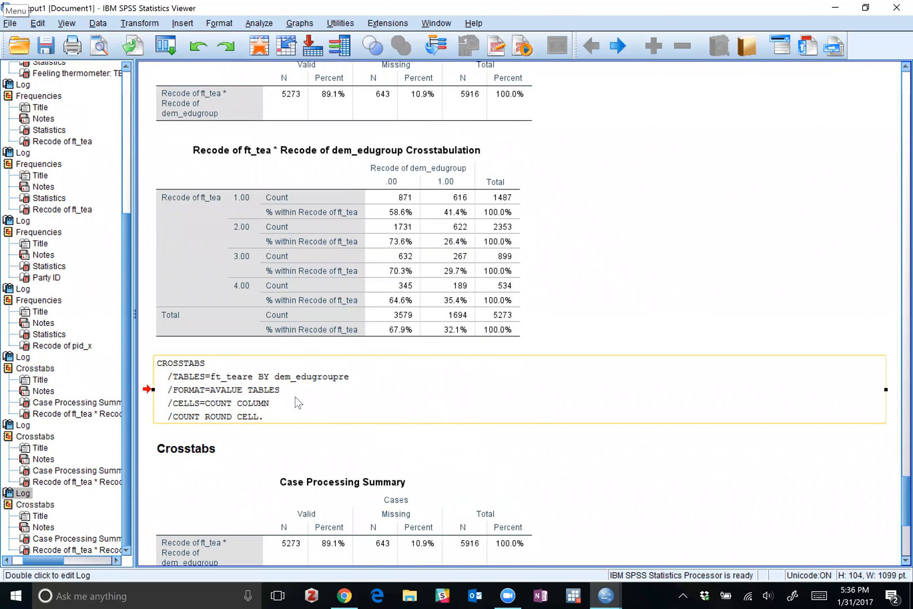
right_click(295, 396)
left_click(308, 422)
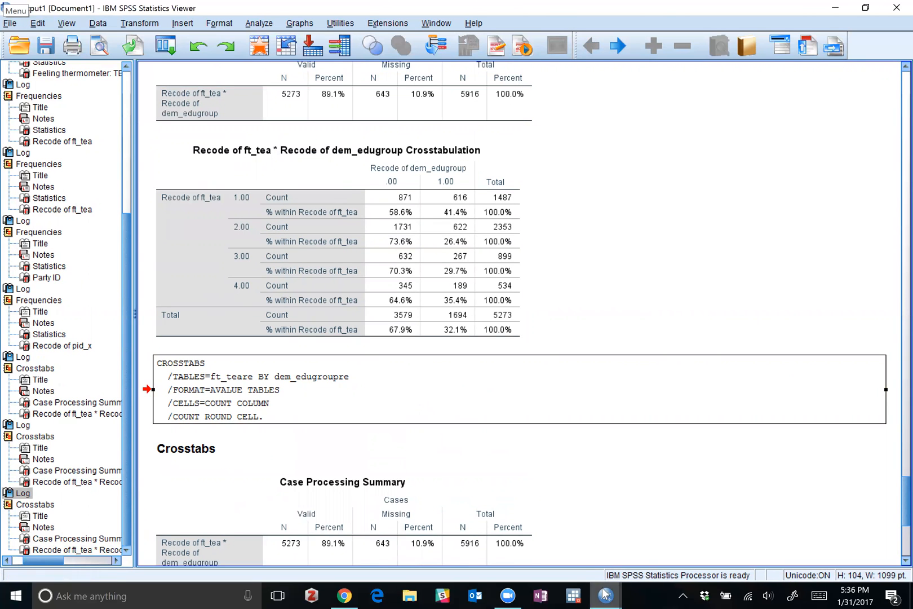
mouse_move(604, 593)
left_click(712, 521)
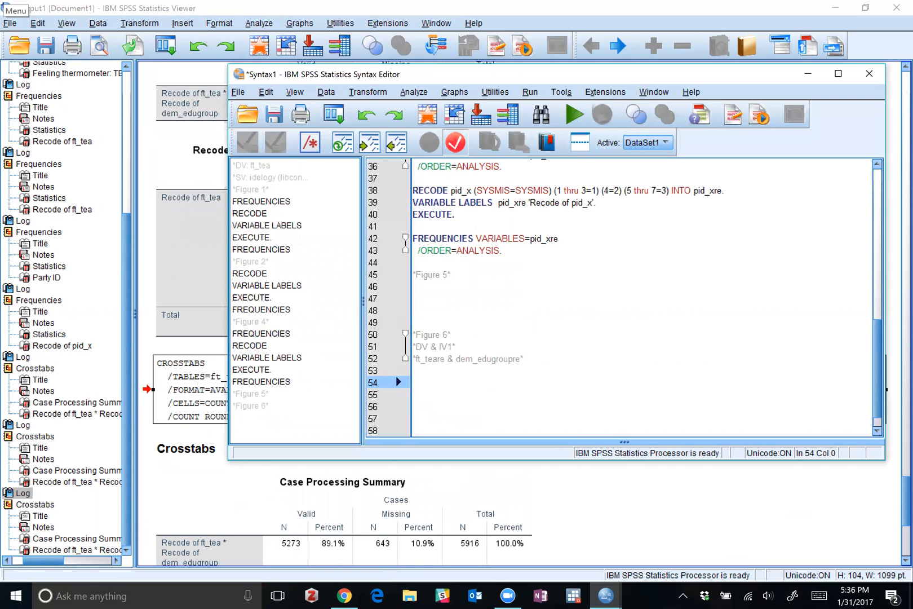
key("ctrl+v")
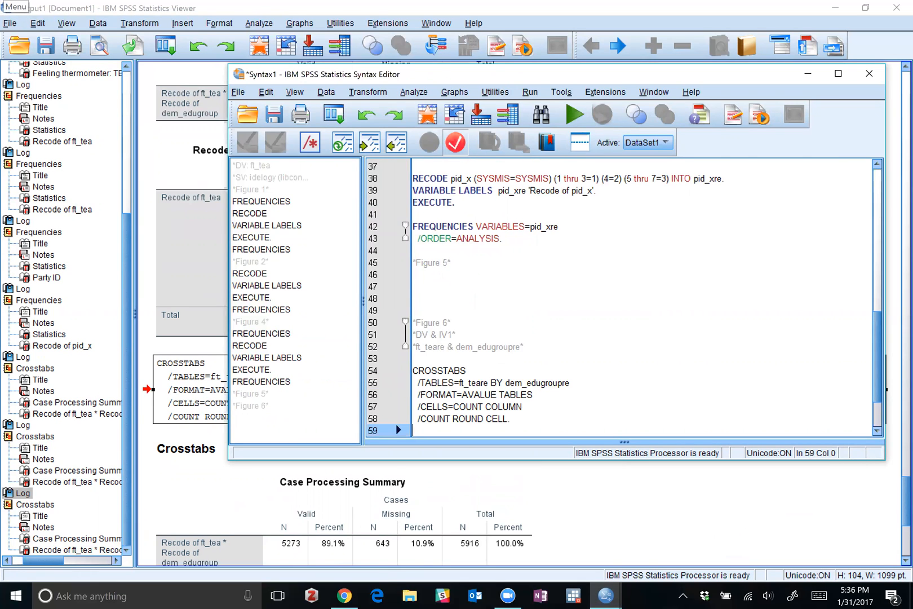
scroll(643, 299, "down", 2)
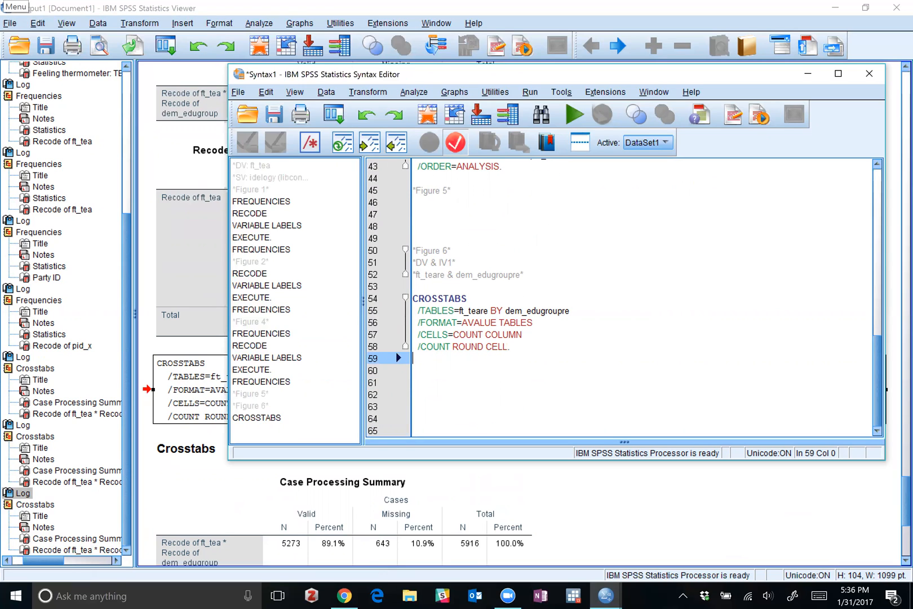
Add the comment heading *Figure 7* below the CROSSTABS command, leaving blank lines between them.
key("Return")
key("Return")
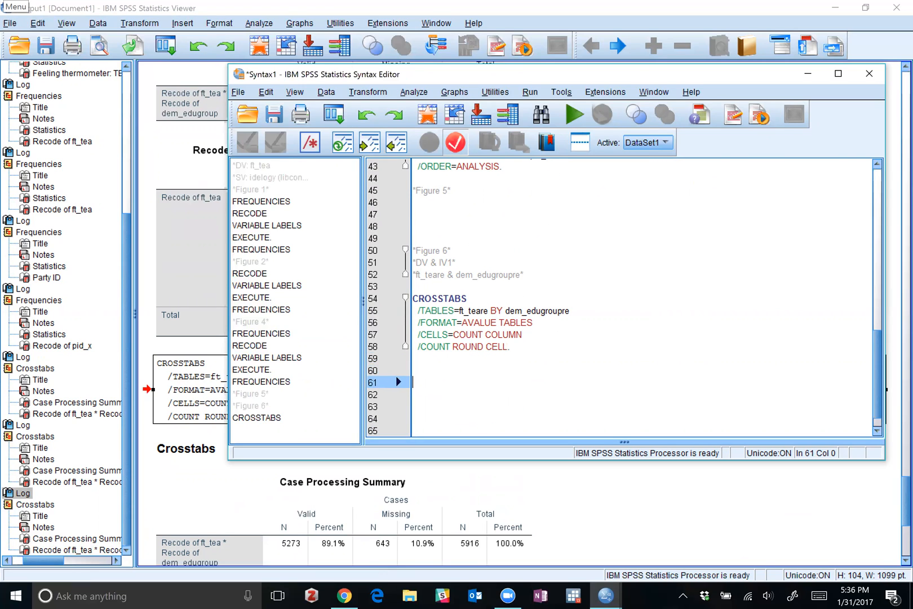
type("Figure")
key("BackSpace")
key("BackSpace")
key("BackSpace")
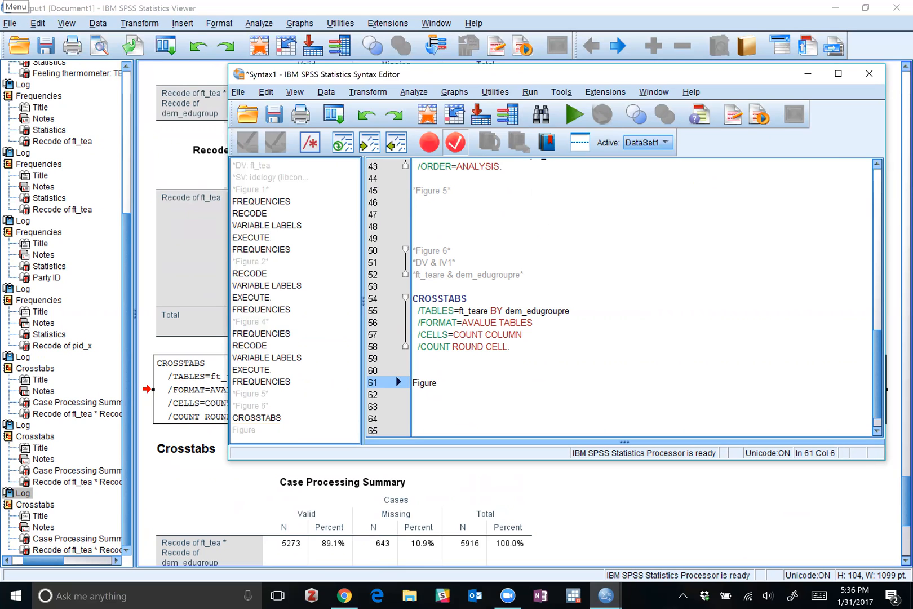
key("BackSpace")
key("BackSpace")
key("BackSpace")
type("*Figure 7*")
key("Return")
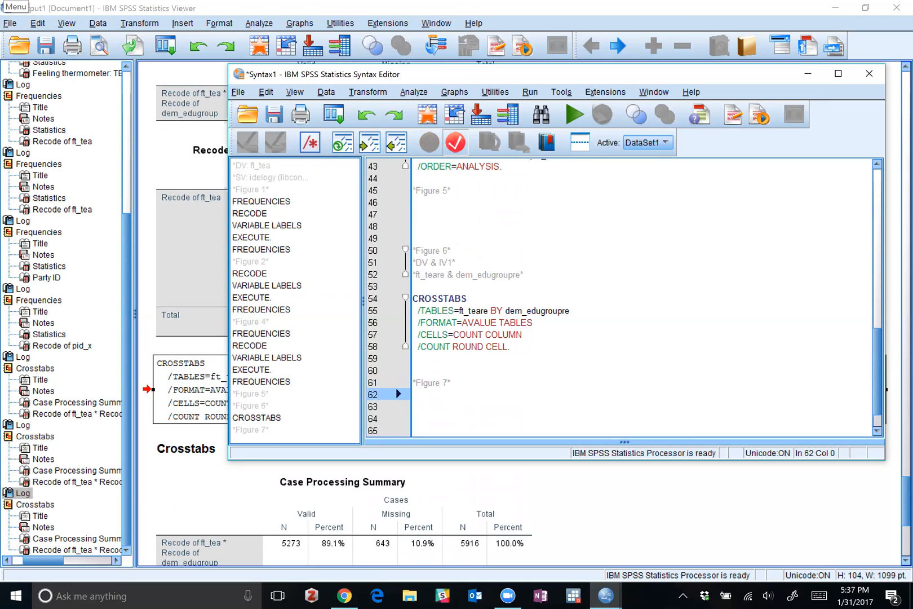
Add the comment lines "*DV & IV2*" and "*ft_teare & dem" under the Figure 7 heading.
type("*DV & IV2*")
key("Return")
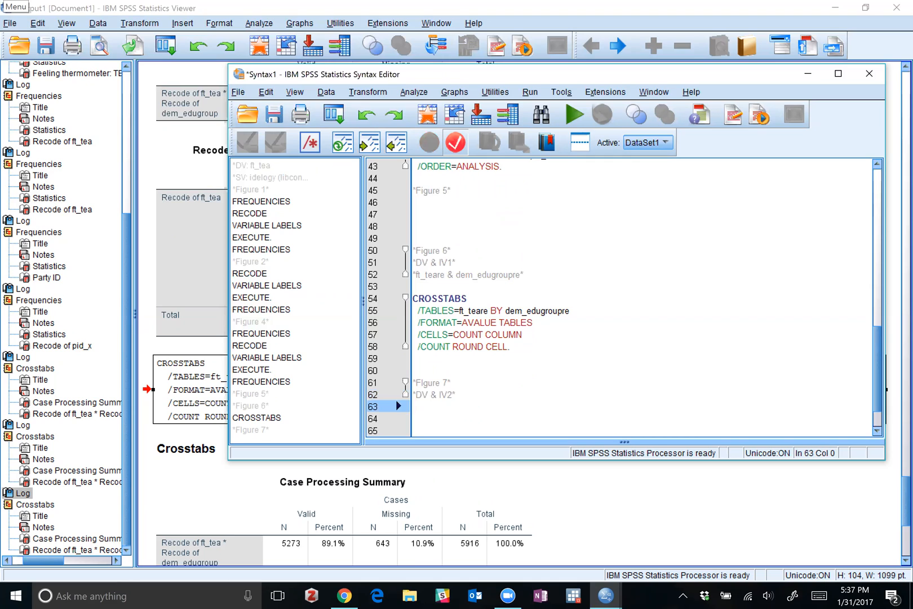
type("*ft_teare ")
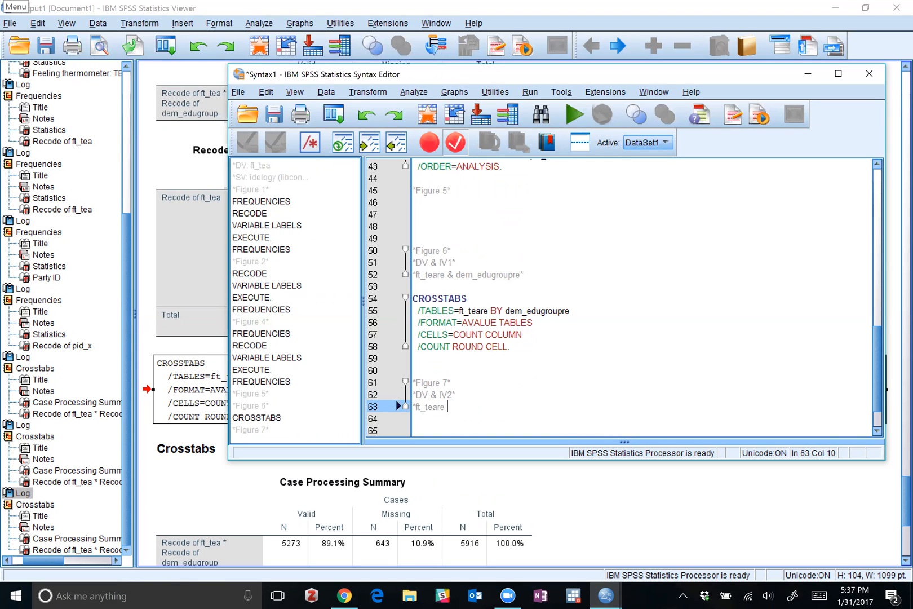
type("& dem")
Renumber the comment heading above the pid_x frequencies and recode as Figure 3.
scroll(620, 298, "up", 8)
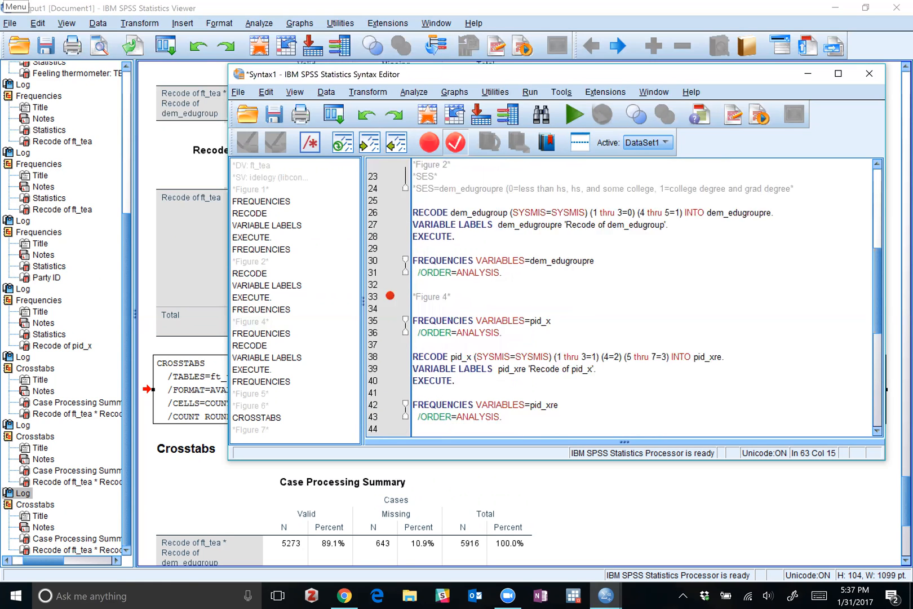
scroll(620, 299, "up", 6)
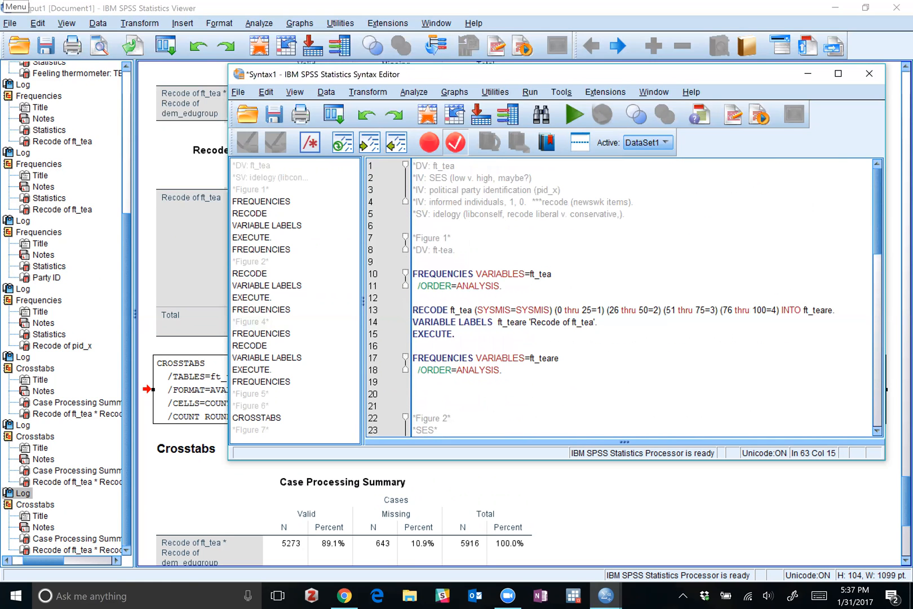
scroll(620, 299, "down", 7)
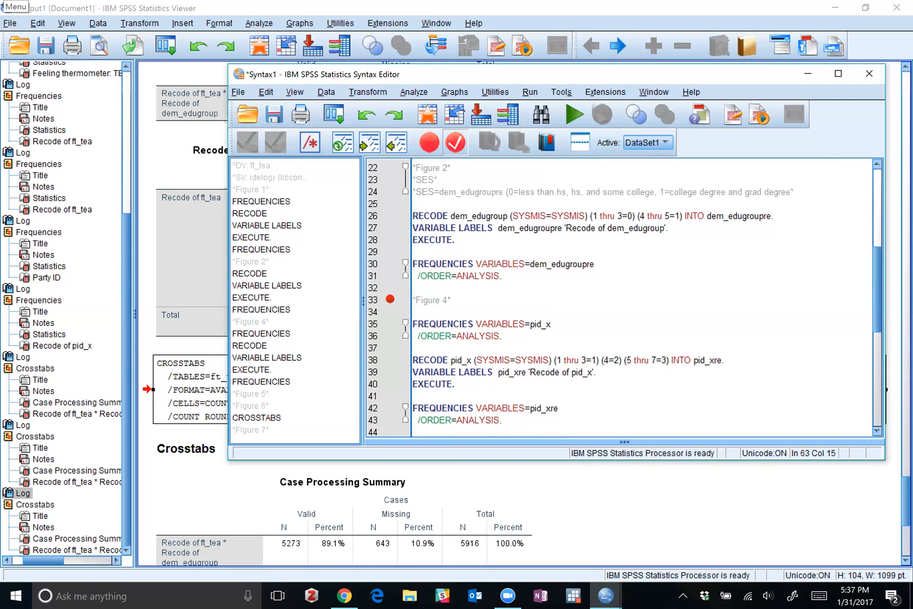
scroll(620, 299, "down", 1)
scroll(621, 298, "up", 7)
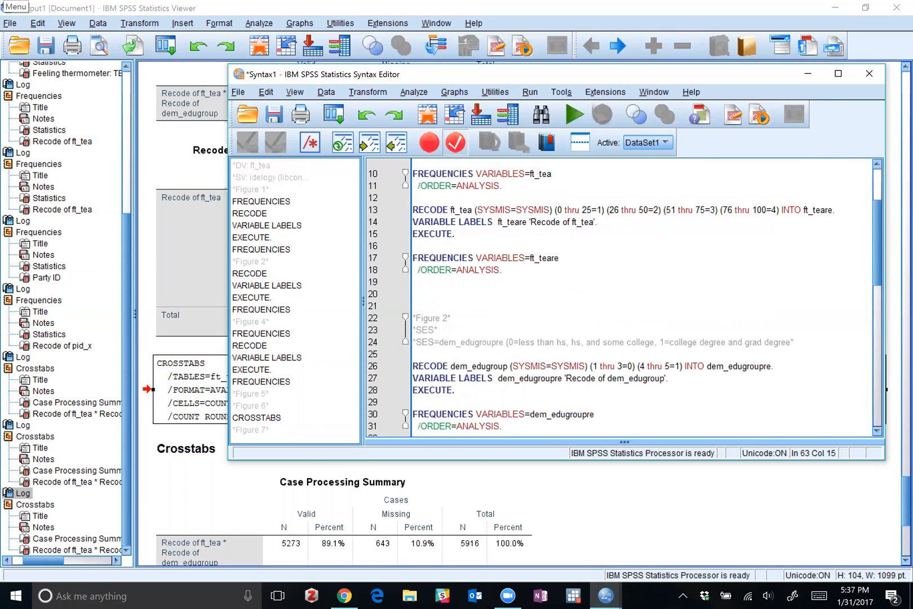
scroll(620, 299, "up", 1)
scroll(620, 298, "down", 8)
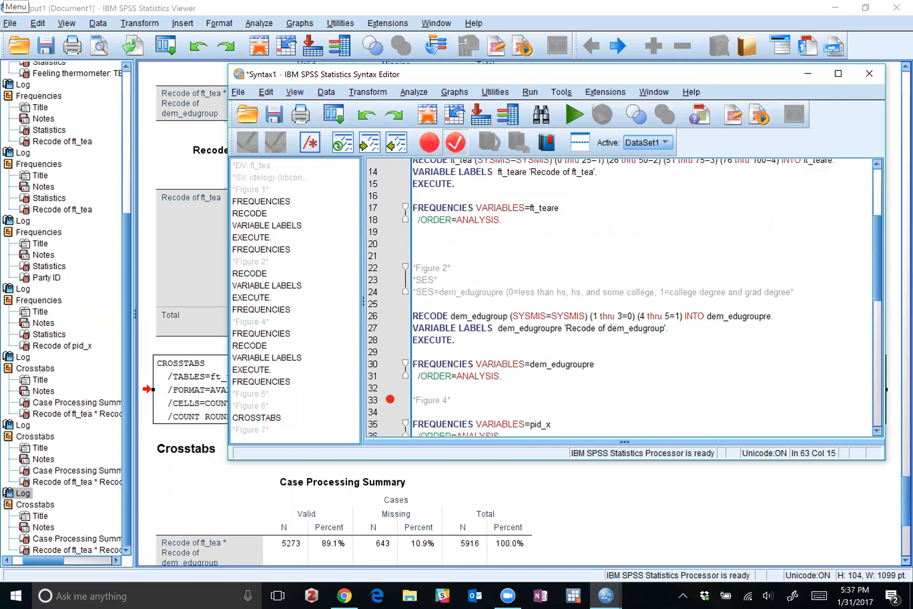
left_click(448, 250)
key("BackSpace")
type("3")
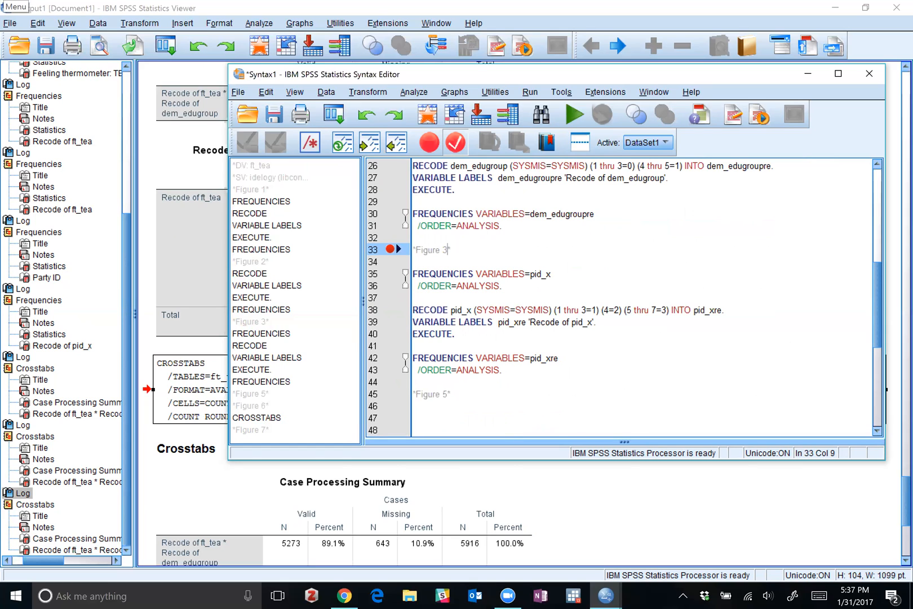
Renumber the empty section's comment heading after the pid_xre frequencies as Figure 4.
scroll(642, 296, "down", 2)
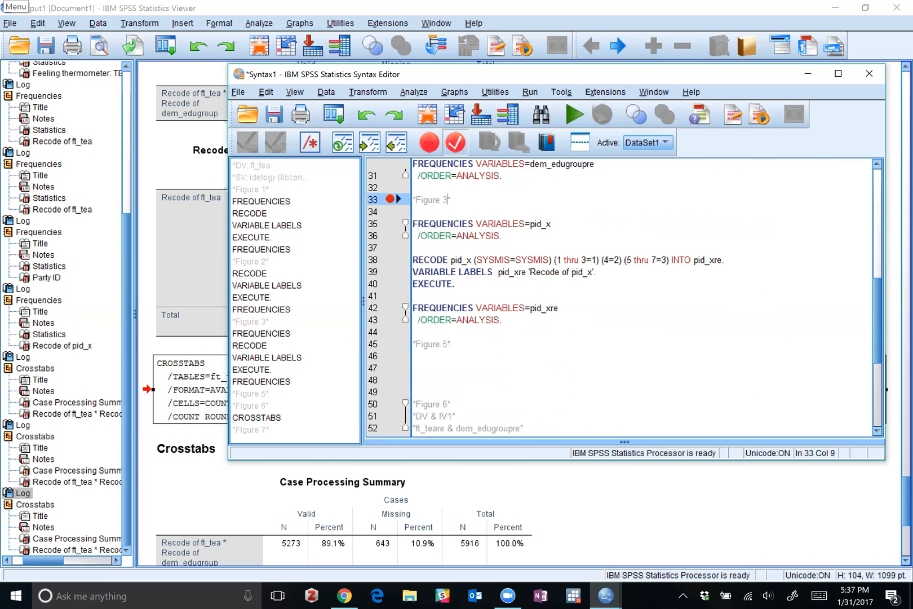
scroll(643, 296, "down", 4)
scroll(643, 296, "up", 4)
left_click(448, 344)
key("BackSpace")
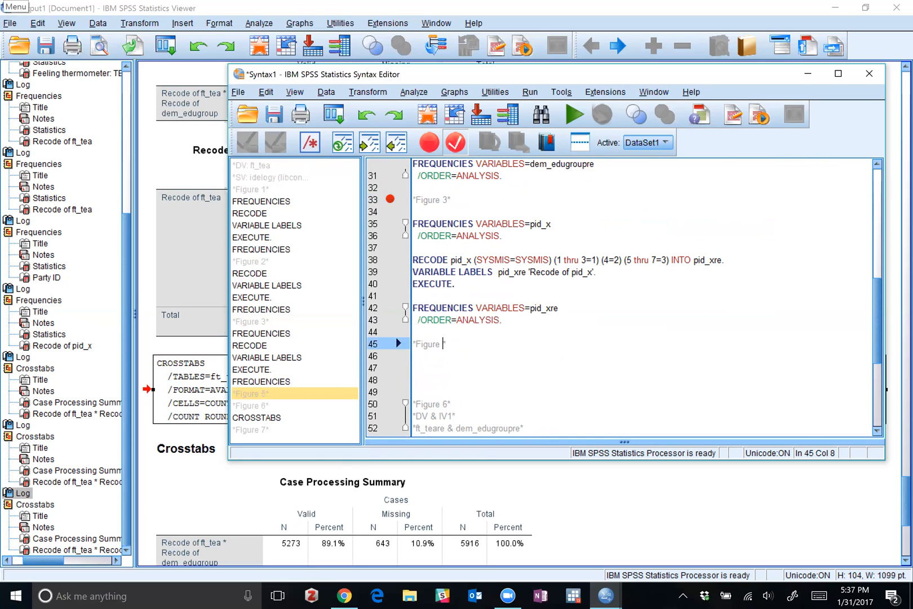
type("4")
Renumber the DV & IV1 crosstab heading as Figure 5 and the DV & IV2 heading as Figure 6.
scroll(642, 296, "down", 2)
left_click(448, 354)
key("BackSpace")
type("5")
scroll(643, 296, "down", 4)
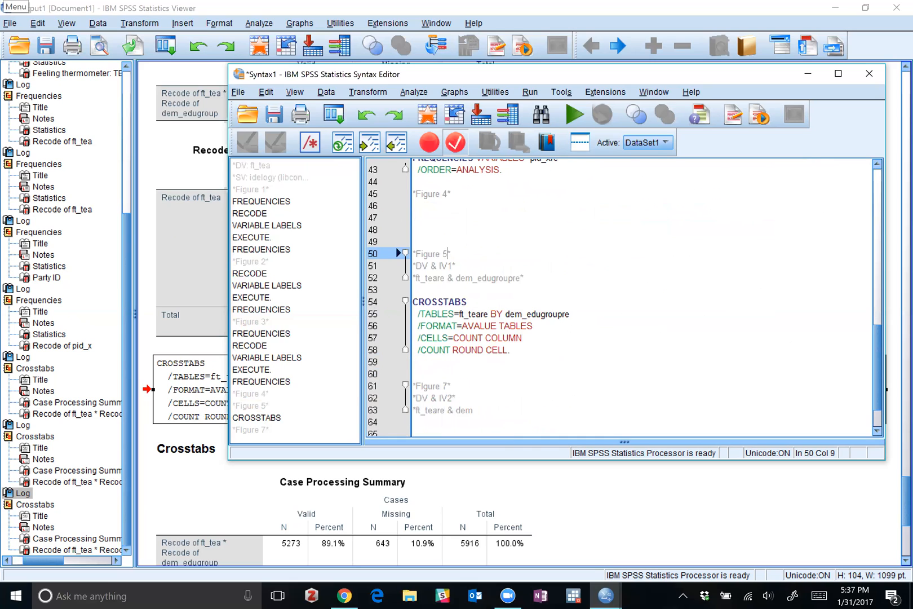
left_click(447, 385)
key("BackSpace")
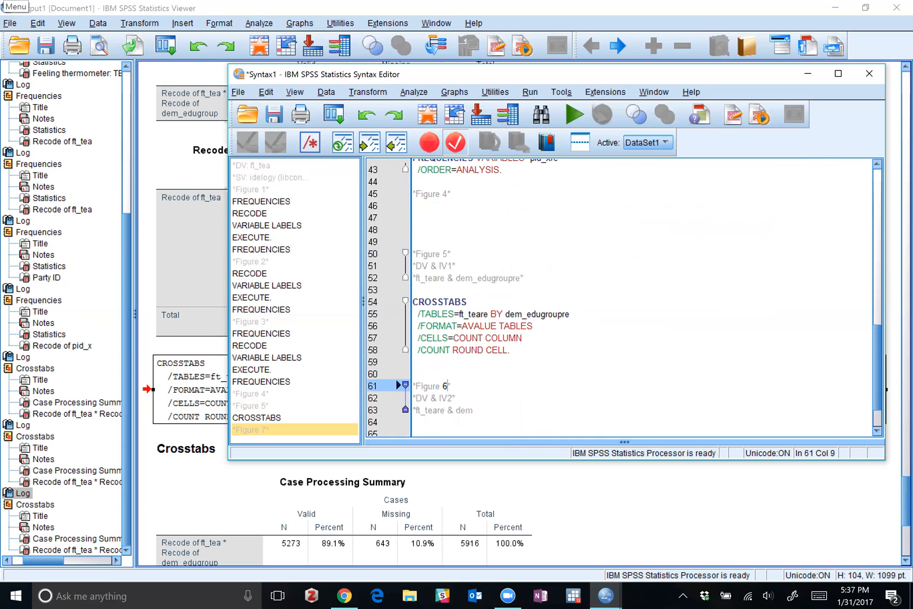
type("6")
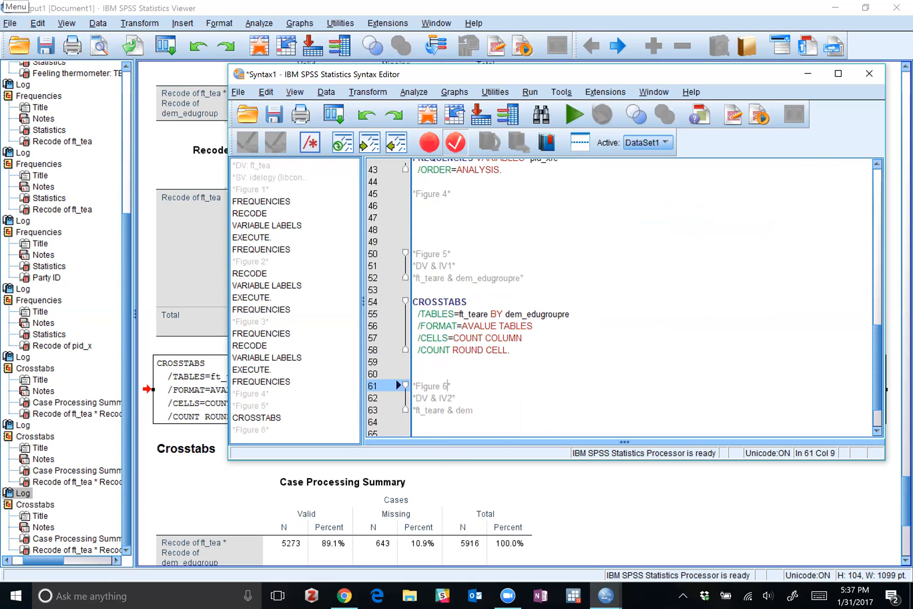
Replace dem with pid_xre in the variable comment under Figure 6 and start a new line after it.
left_click(475, 411)
key("BackSpace")
key("BackSpace")
key("BackSpace")
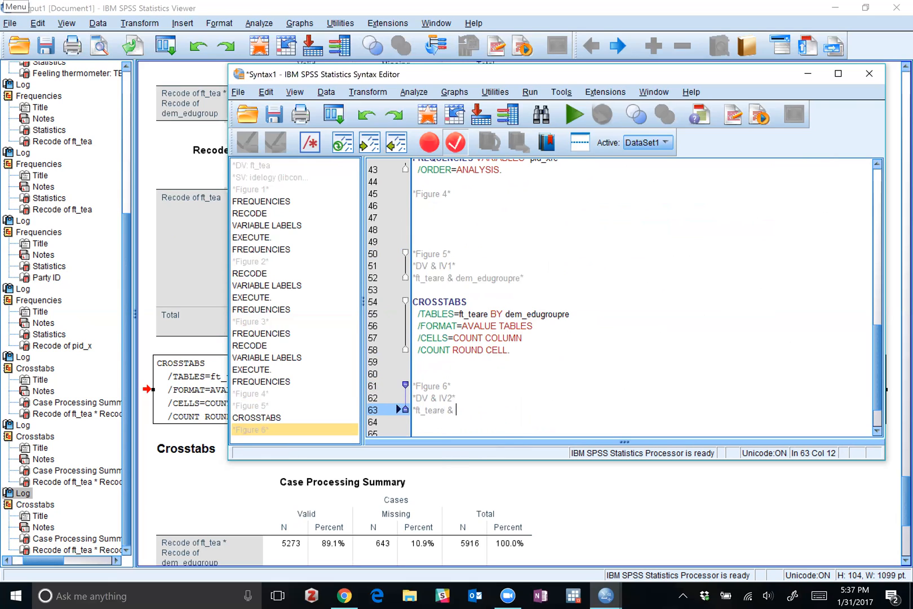
type("pid_xre")
key("Return")
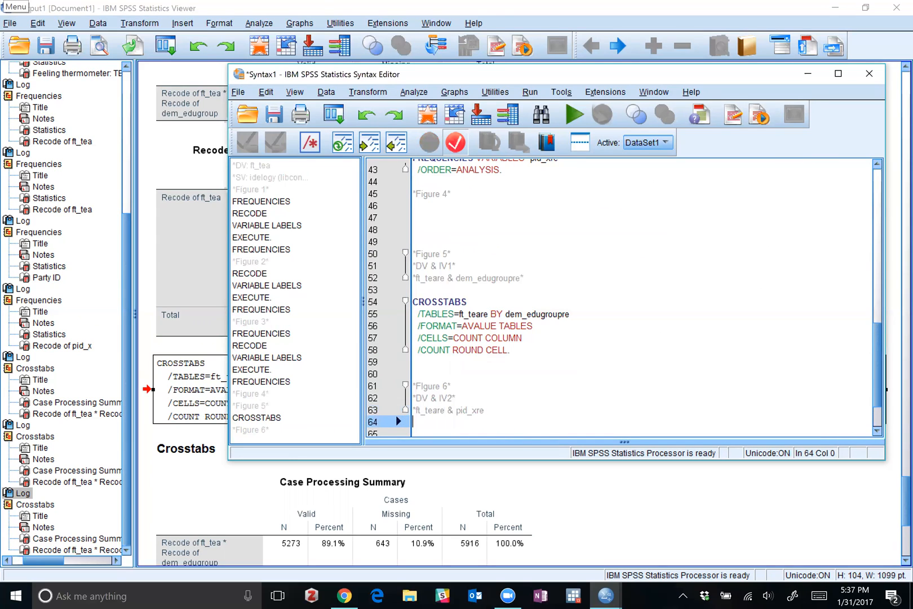
Duplicate the Figure 5 CROSSTABS command block below the ft_teare & pid_xre comment under Figure 6.
left_click_drag(510, 351, 401, 305)
key("ctrl+c")
scroll(398, 298, "down", 2)
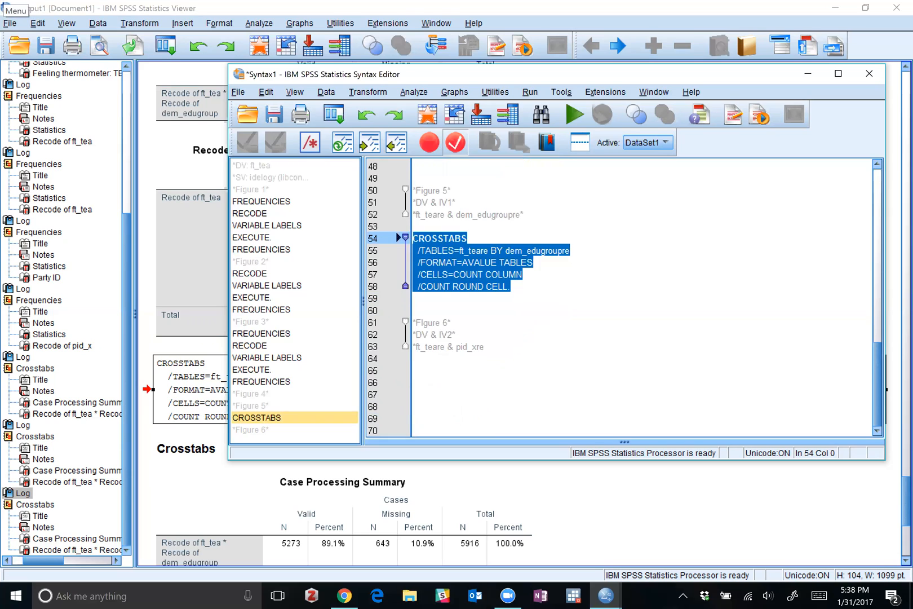
left_click(449, 363)
key("ctrl+v")
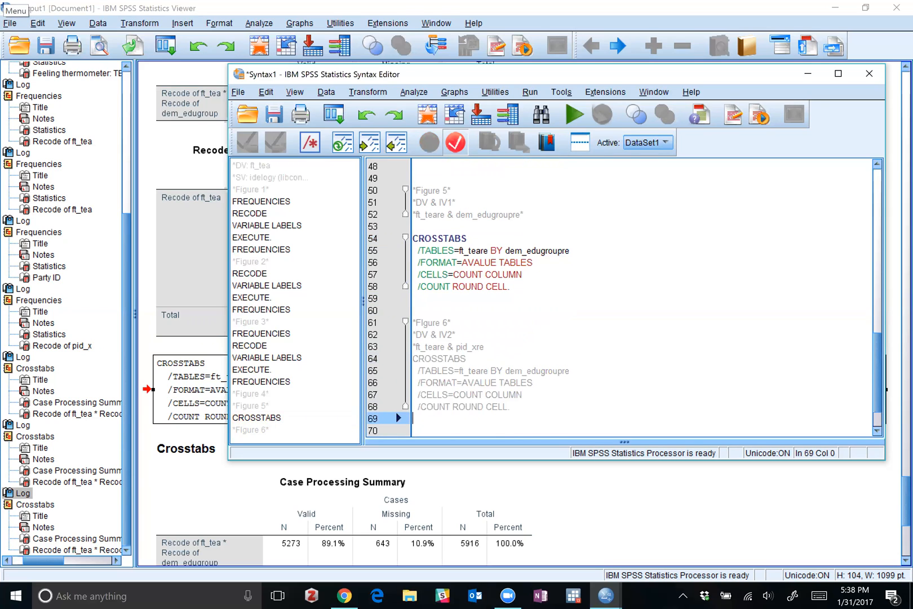
Separate the Figure 6 comment from its CROSSTABS command with a blank line and replace dem_edugroupre with pid_xre in that command.
left_click(485, 347)
key("Return")
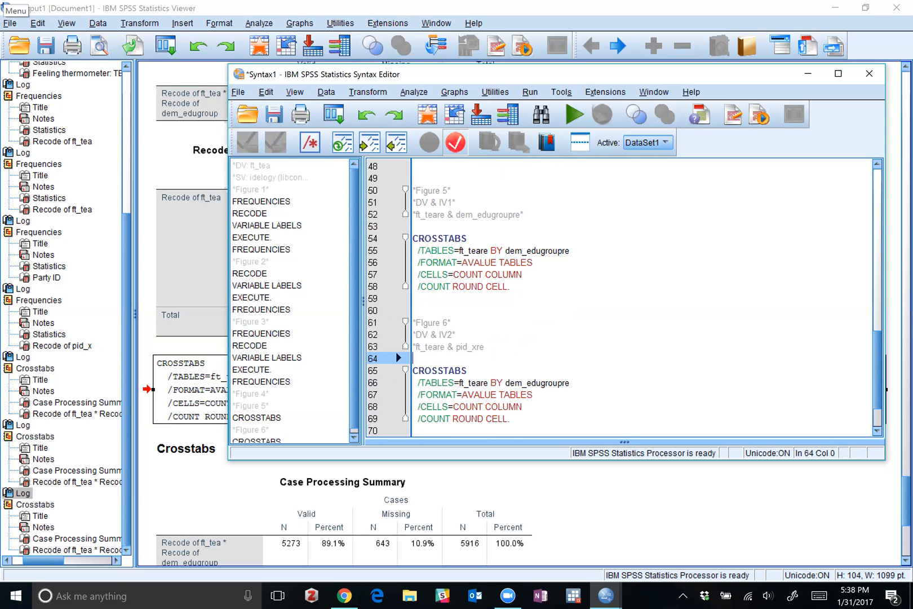
left_click_drag(506, 382, 570, 382)
type("pid")
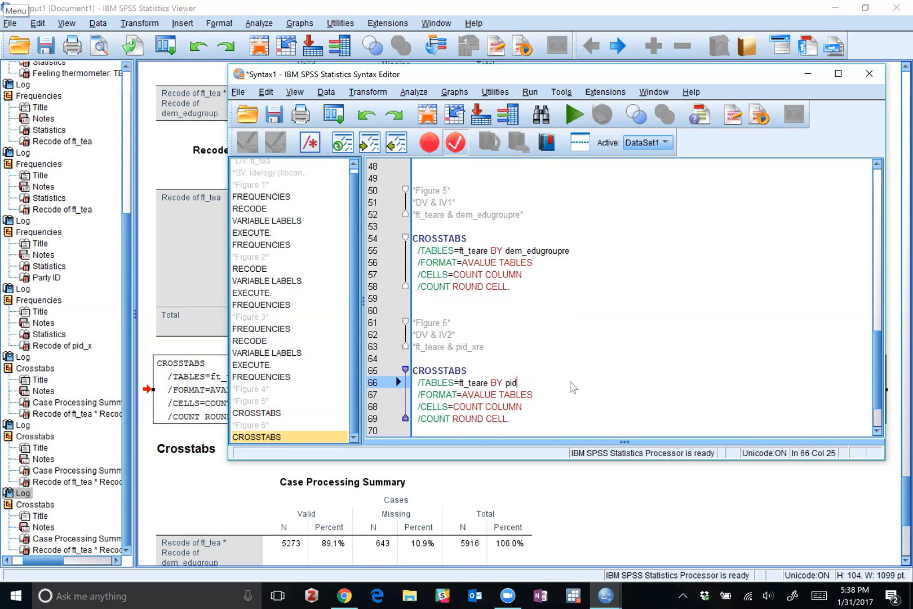
type("_xre")
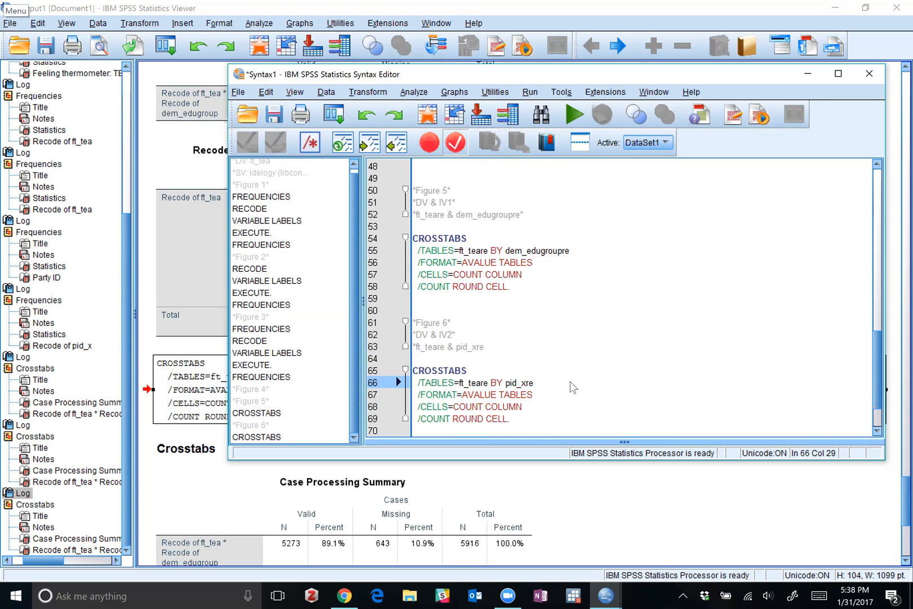
Run only the Figure 6 CROSSTABS command for ft_teare by pid_xre.
scroll(624, 297, "down", 2)
left_click_drag(511, 360, 413, 311)
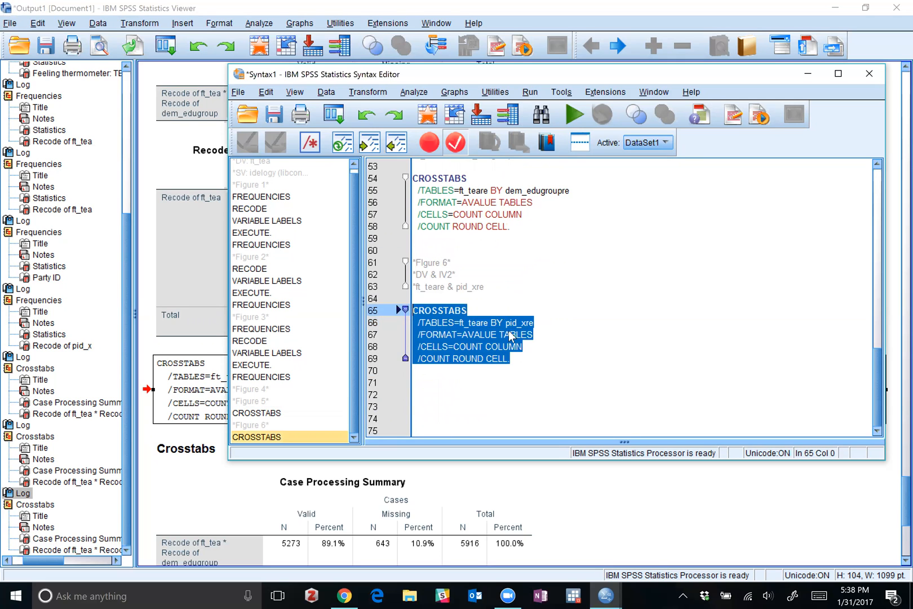
left_click(575, 115)
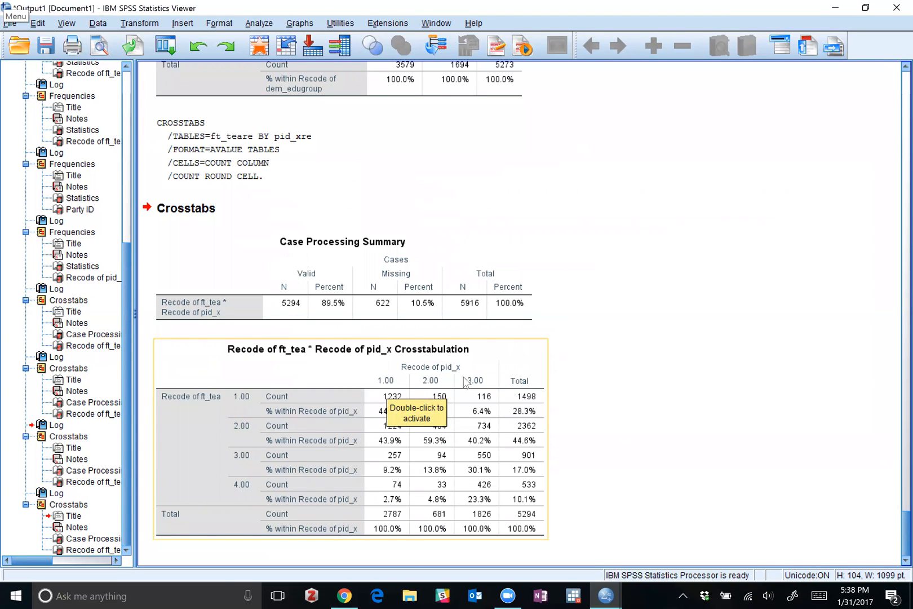
Examine the column percentages in the ft_tea by pid_x crosstabulation and return to the Syntax Editor.
left_click(393, 415)
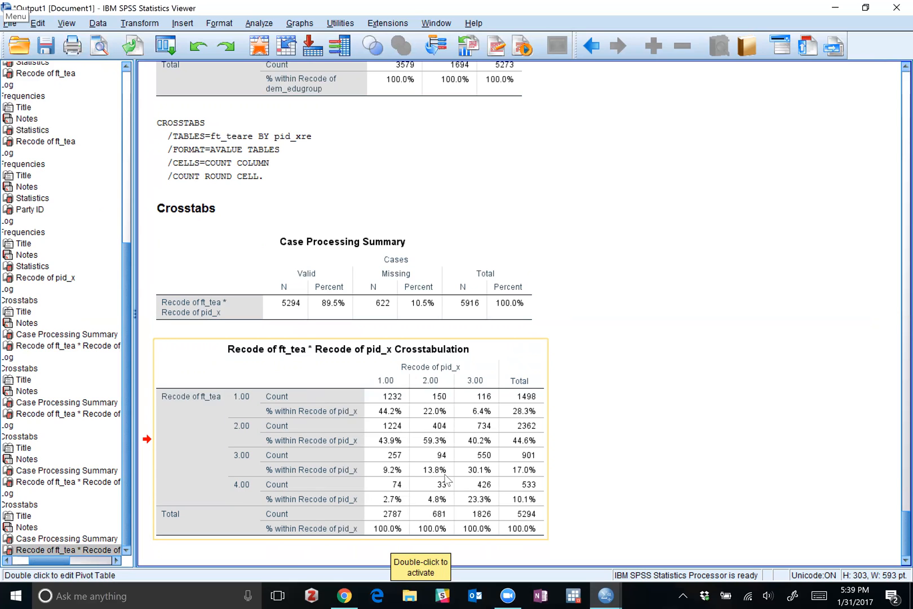
left_click(646, 433)
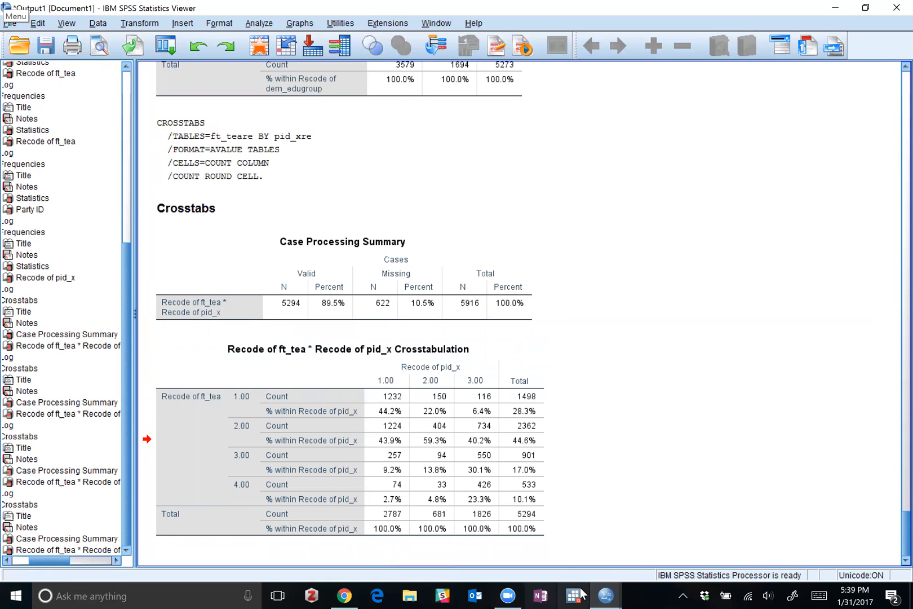
left_click(606, 595)
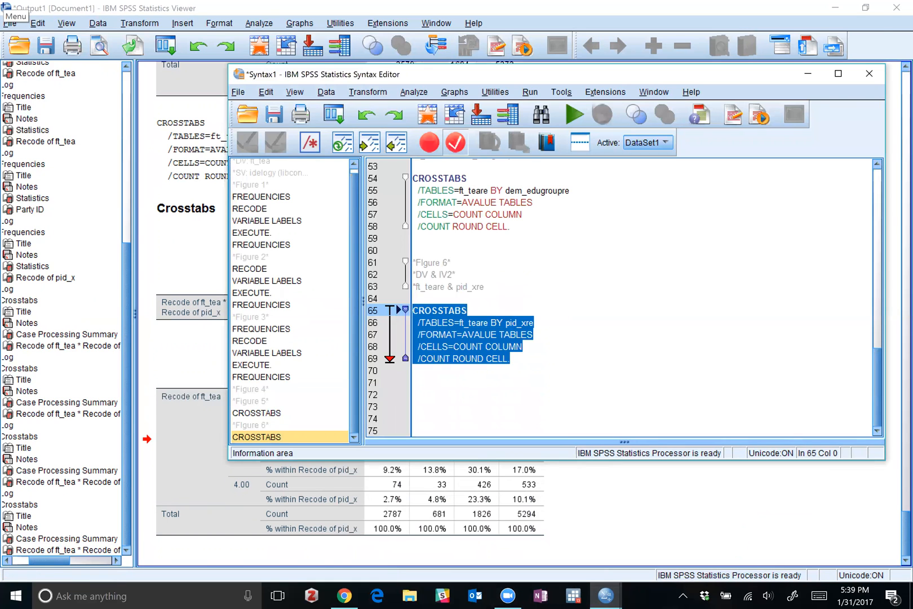